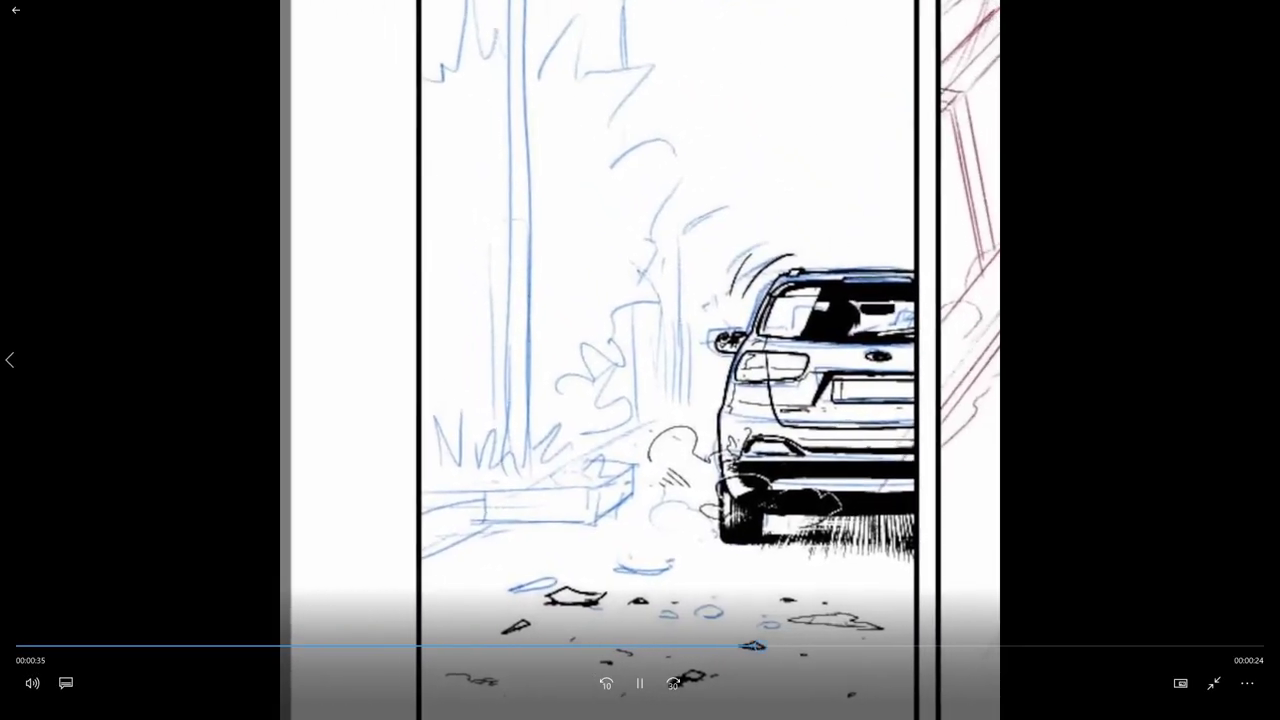
Step: Exit fullscreen so the sketch animation keeps playing in a window over Blender
key(Escape)
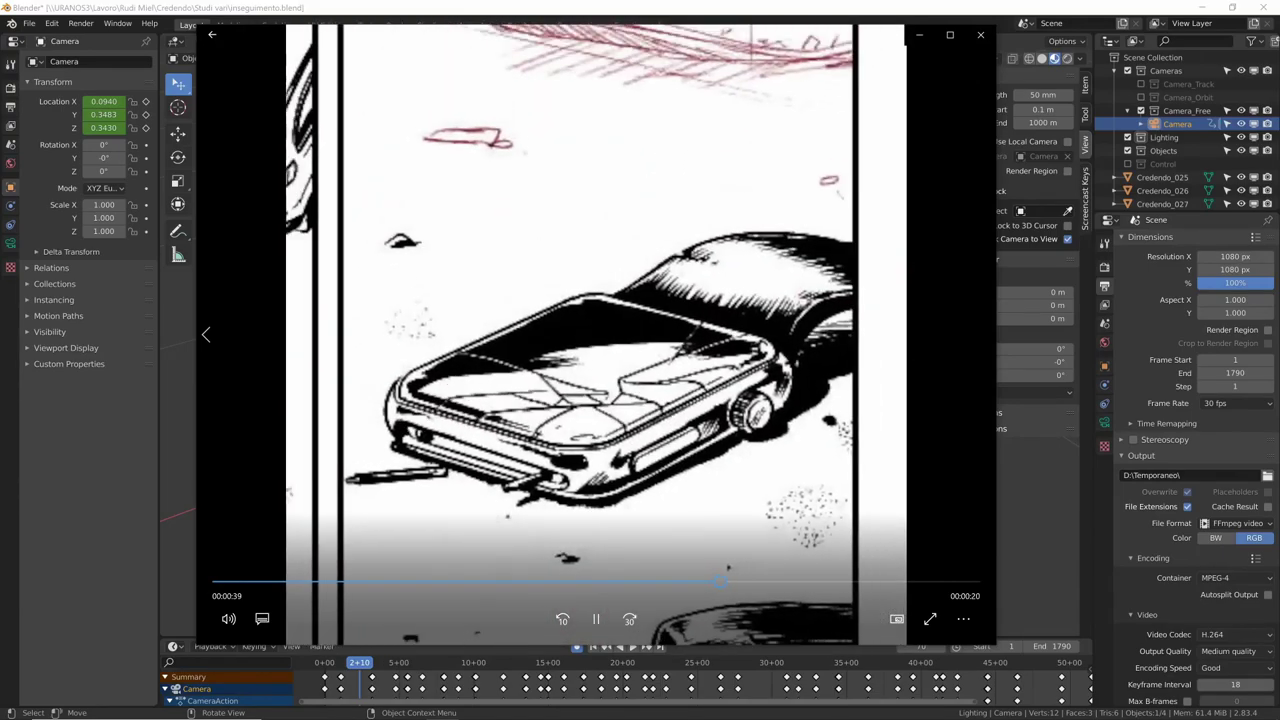
Step: Return to Blender, select the middle comic page, and start the camera animation playing
key(alt+Tab)
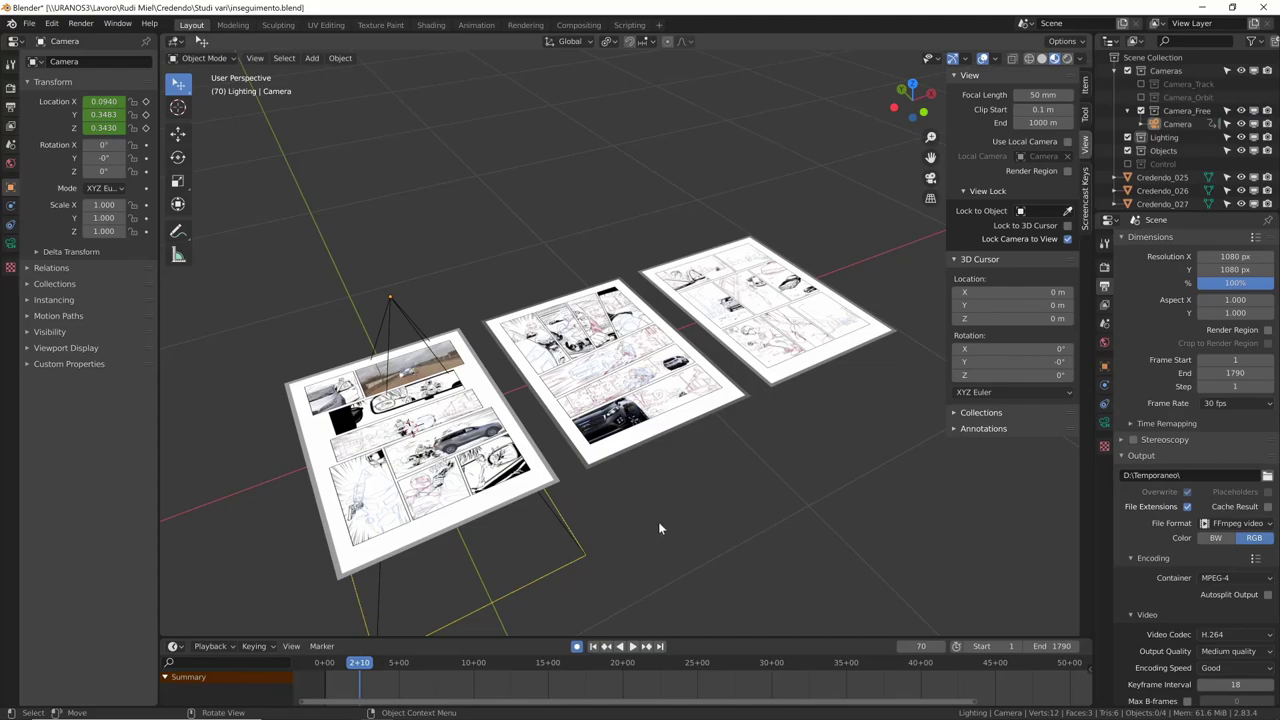
click(646, 428)
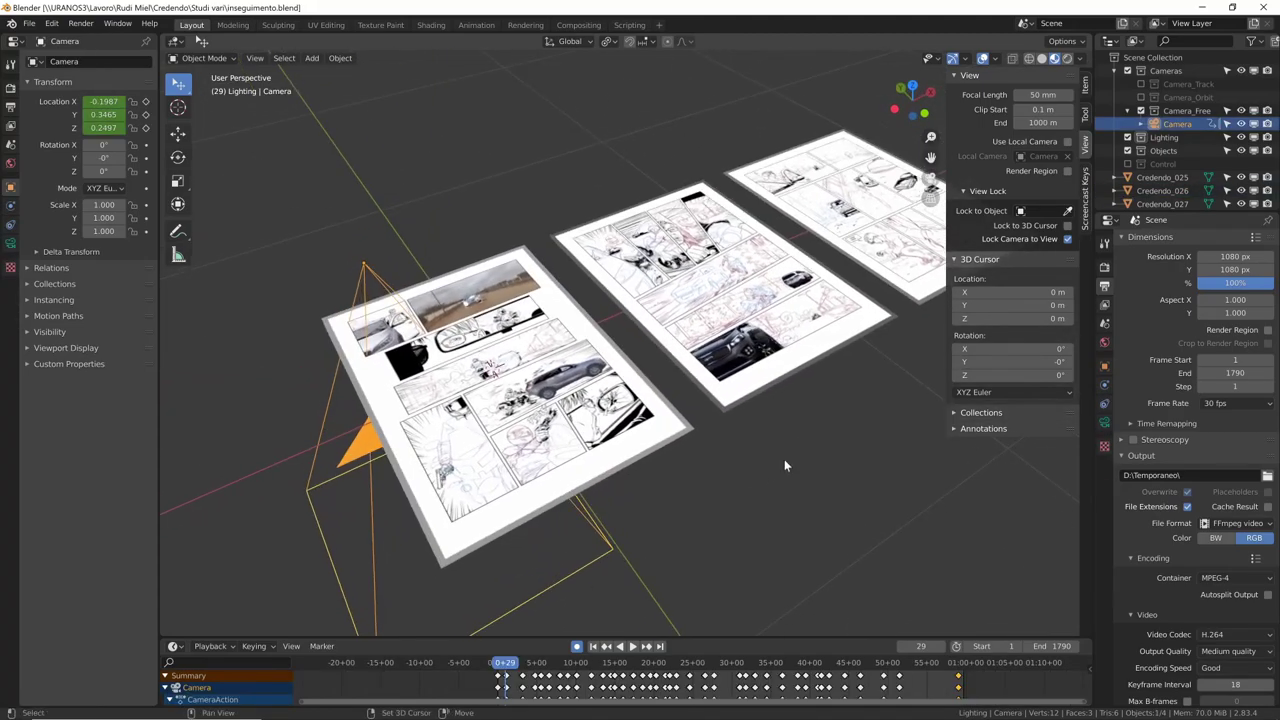
mouse_move(691, 493)
middle_down()
mouse_move(785, 405)
mouse_move(760, 438)
middle_up()
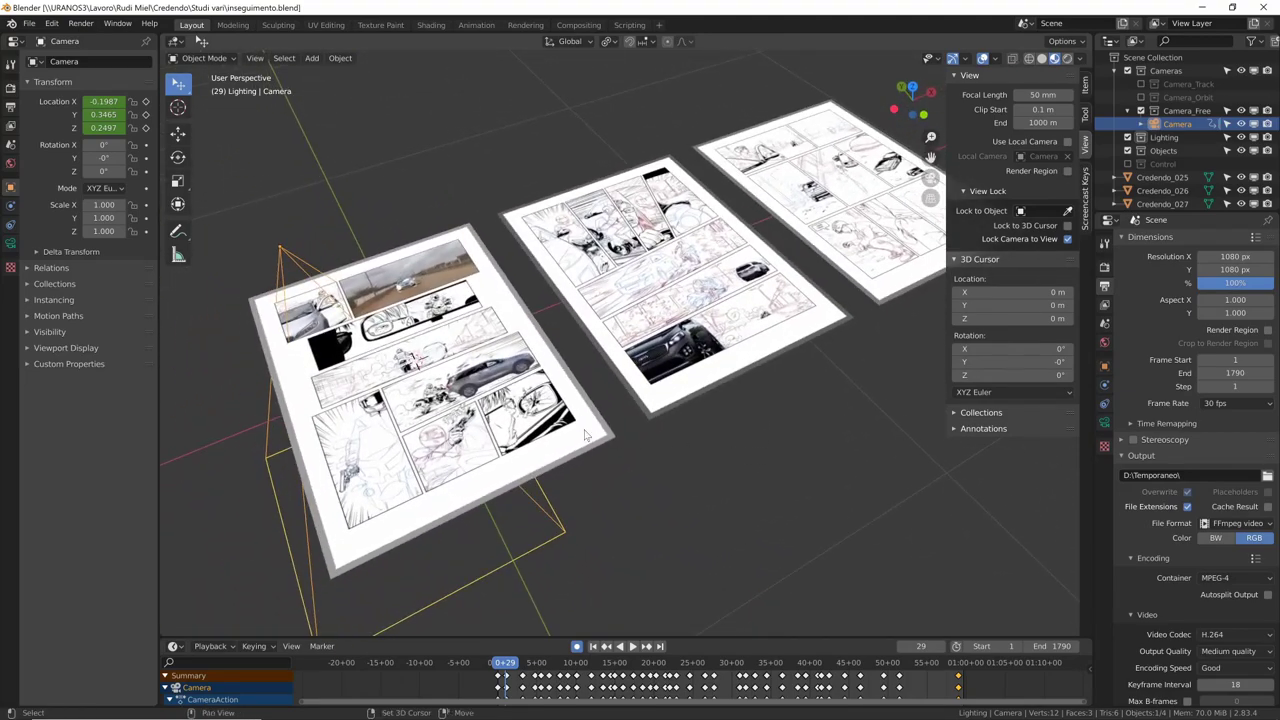
key(space)
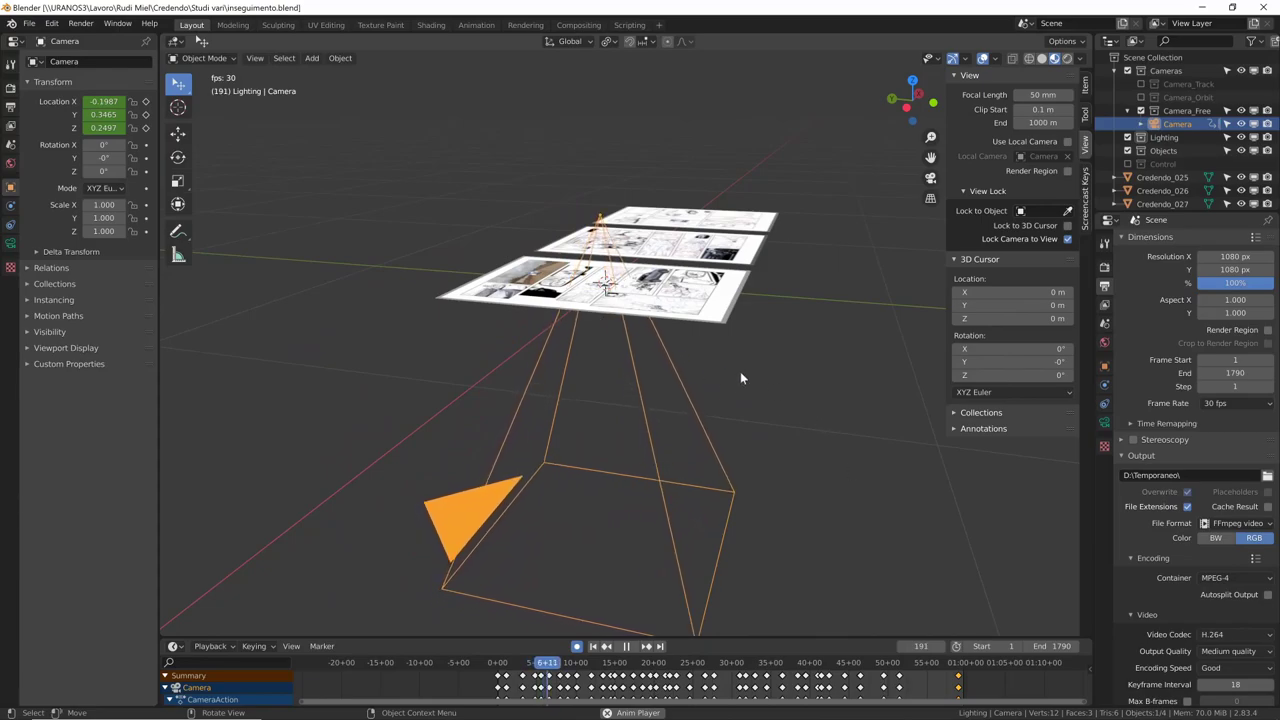
mouse_move(836, 456)
middle_down()
mouse_move(832, 421)
mouse_move(793, 406)
middle_up()
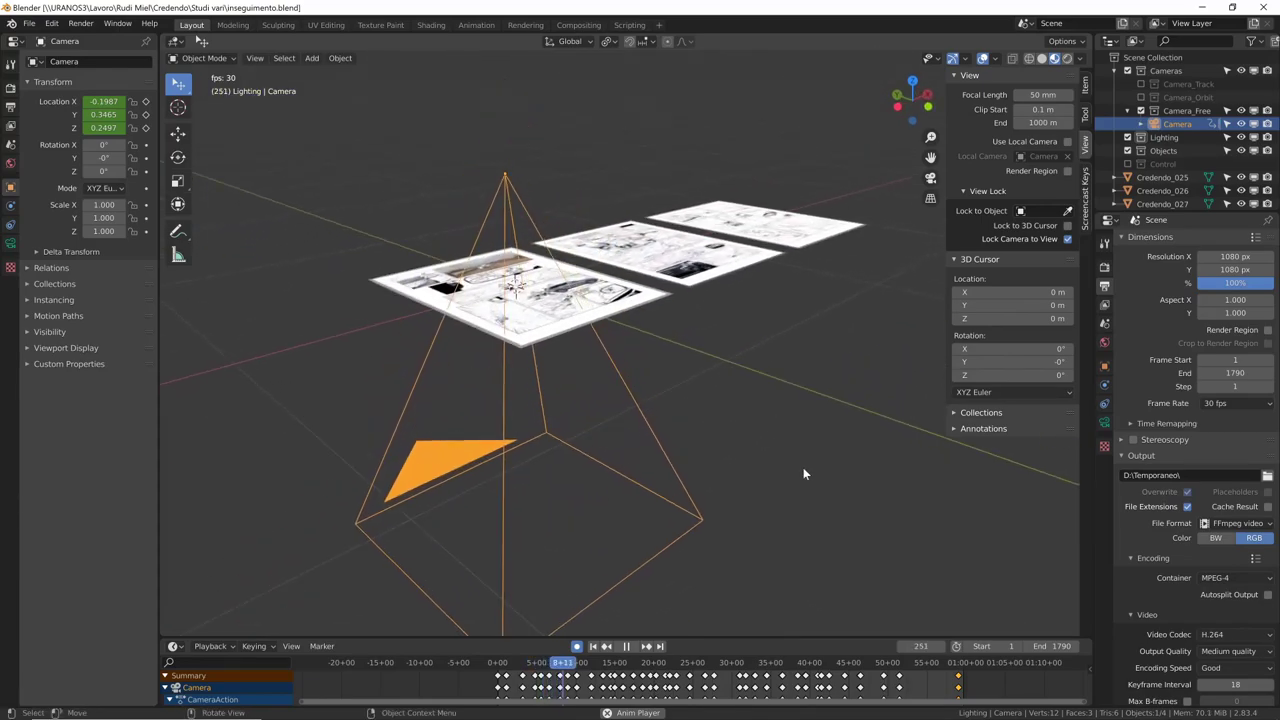
Step: Watch the flight through the camera view, jumping ahead to frame 888 and resuming playback
key(KP_0)
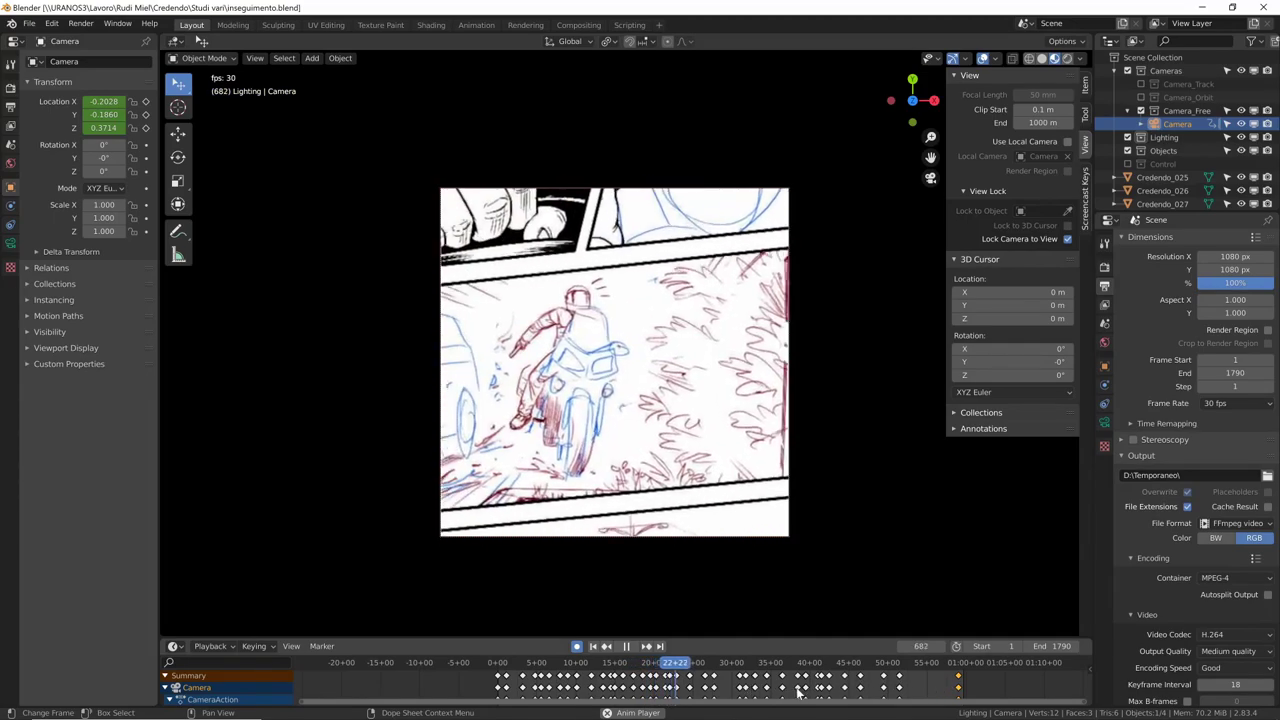
mouse_move(698, 463)
middle_down()
mouse_move(950, 343)
mouse_move(765, 440)
mouse_move(907, 377)
mouse_move(817, 421)
mouse_move(811, 461)
middle_up()
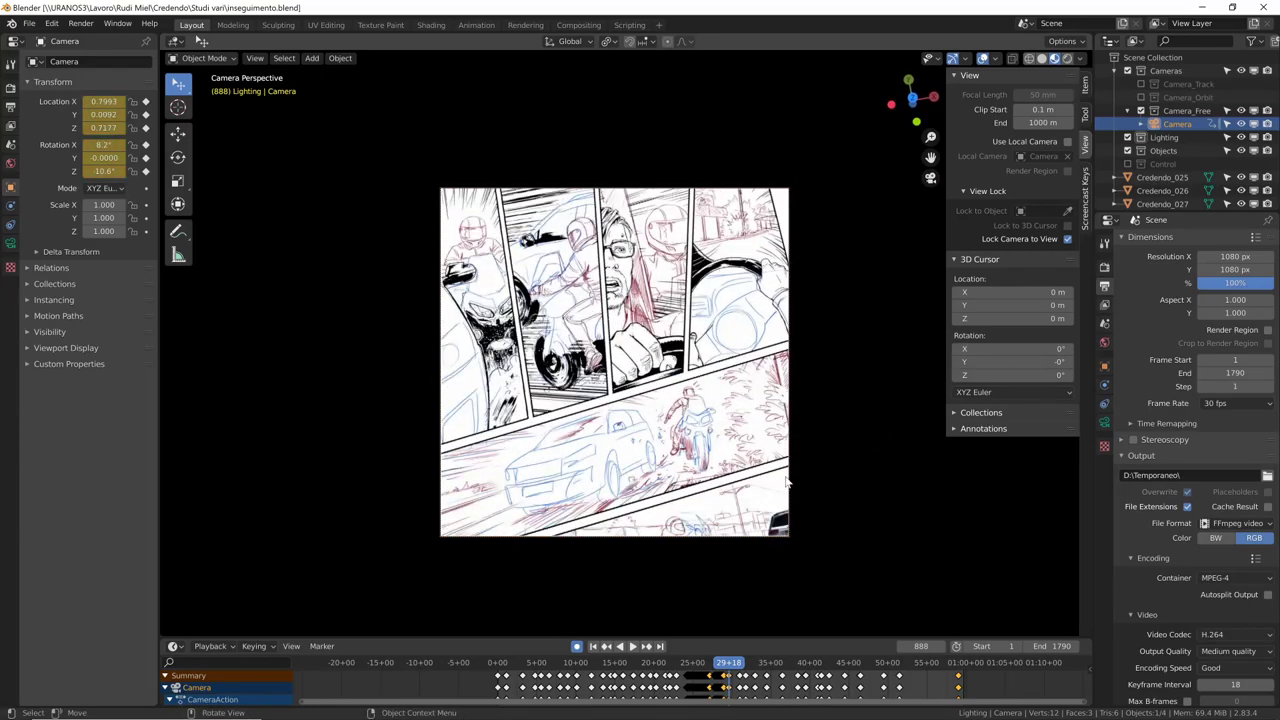
key(space)
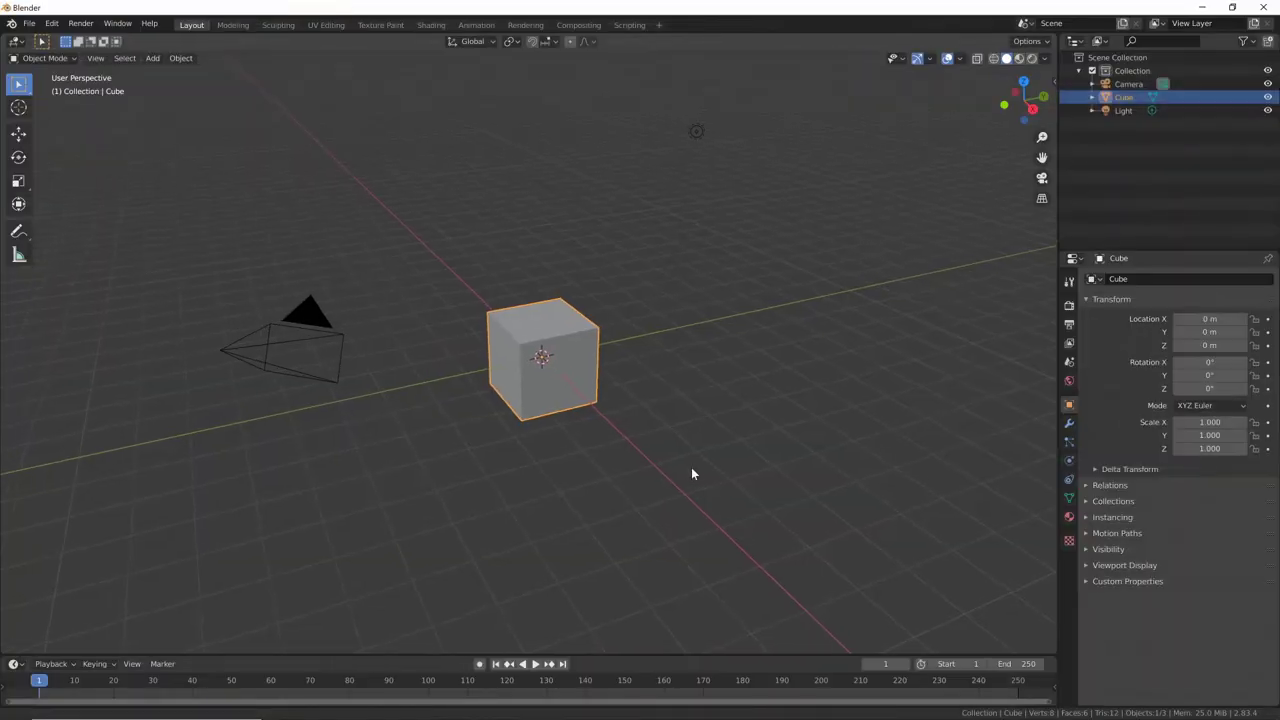
mouse_move(691, 467)
middle_down()
mouse_move(804, 498)
mouse_move(784, 482)
mouse_move(861, 432)
middle_up()
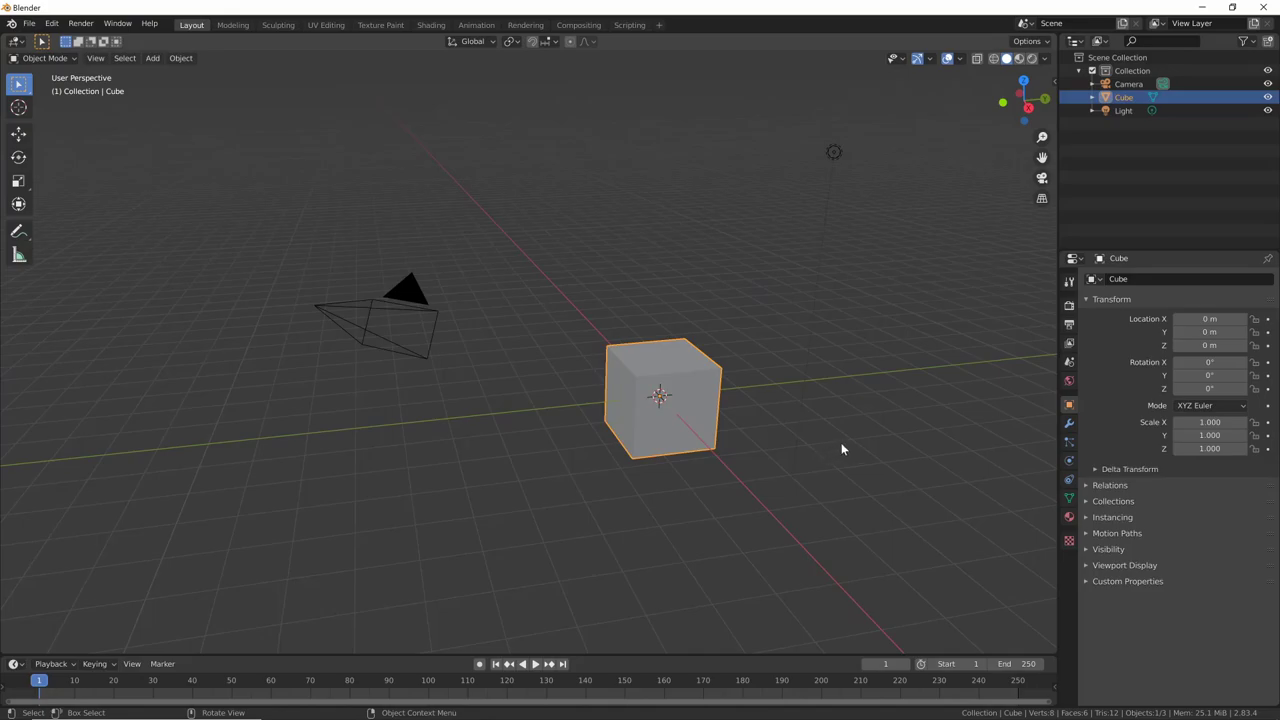
Step: Delete the default cube and light, leaving only the camera
click(841, 442)
click(691, 385)
drag(898, 100, 598, 535)
key(x)
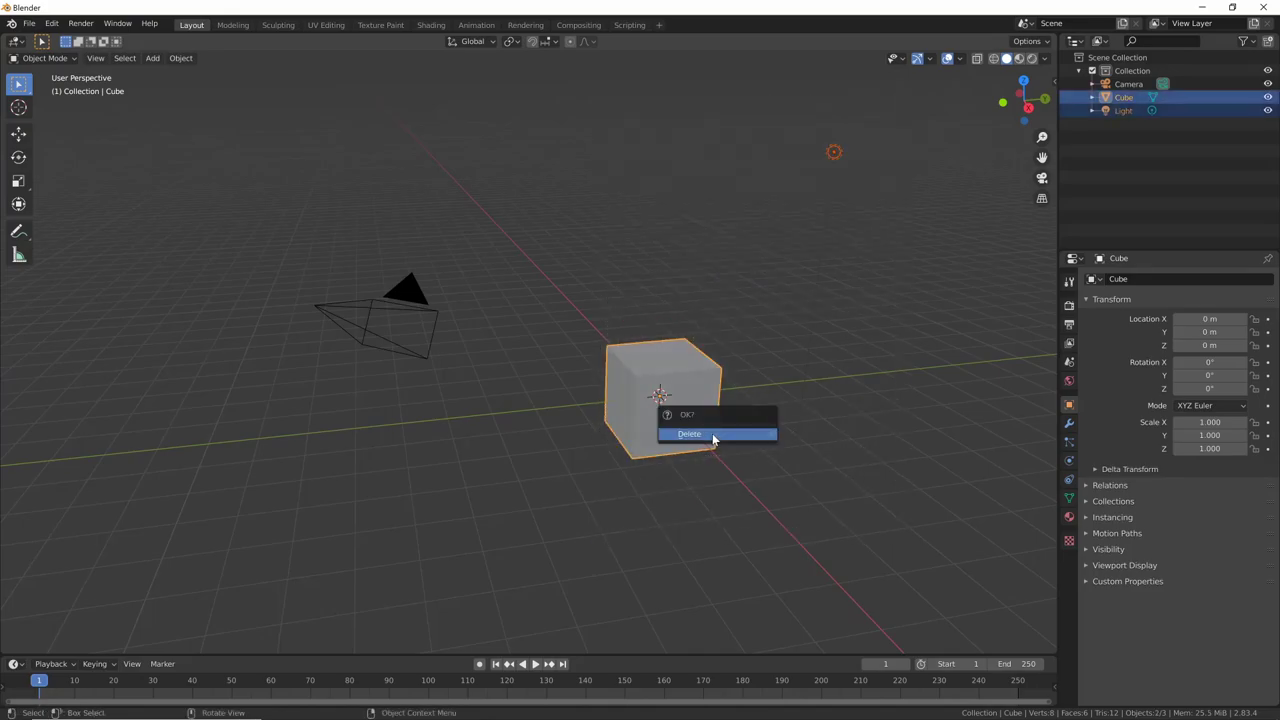
click(715, 436)
mouse_move(808, 414)
middle_down()
mouse_move(814, 446)
mouse_move(824, 440)
middle_up()
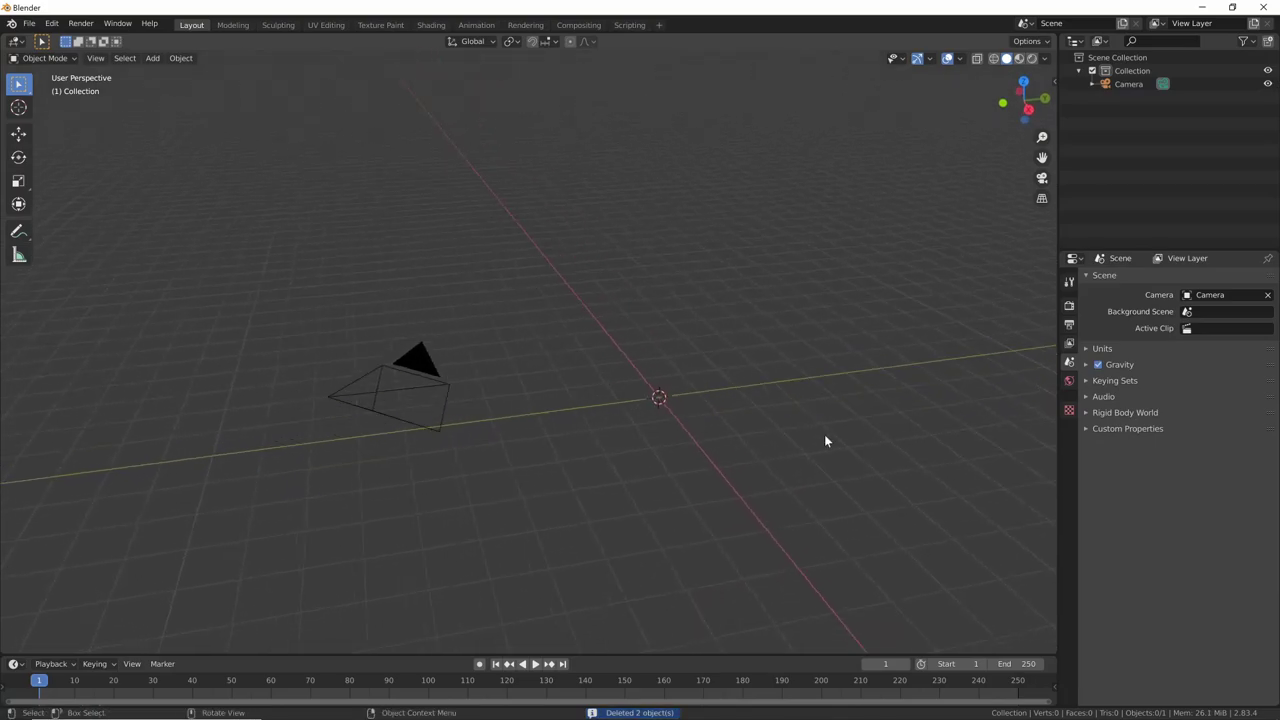
Step: Enable the Import Images as Planes add-on in Preferences, found by searching 'imag'
click(51, 23)
click(85, 212)
mouse_move(283, 23)
mouse_down()
mouse_move(531, 143)
mouse_move(744, 187)
mouse_up()
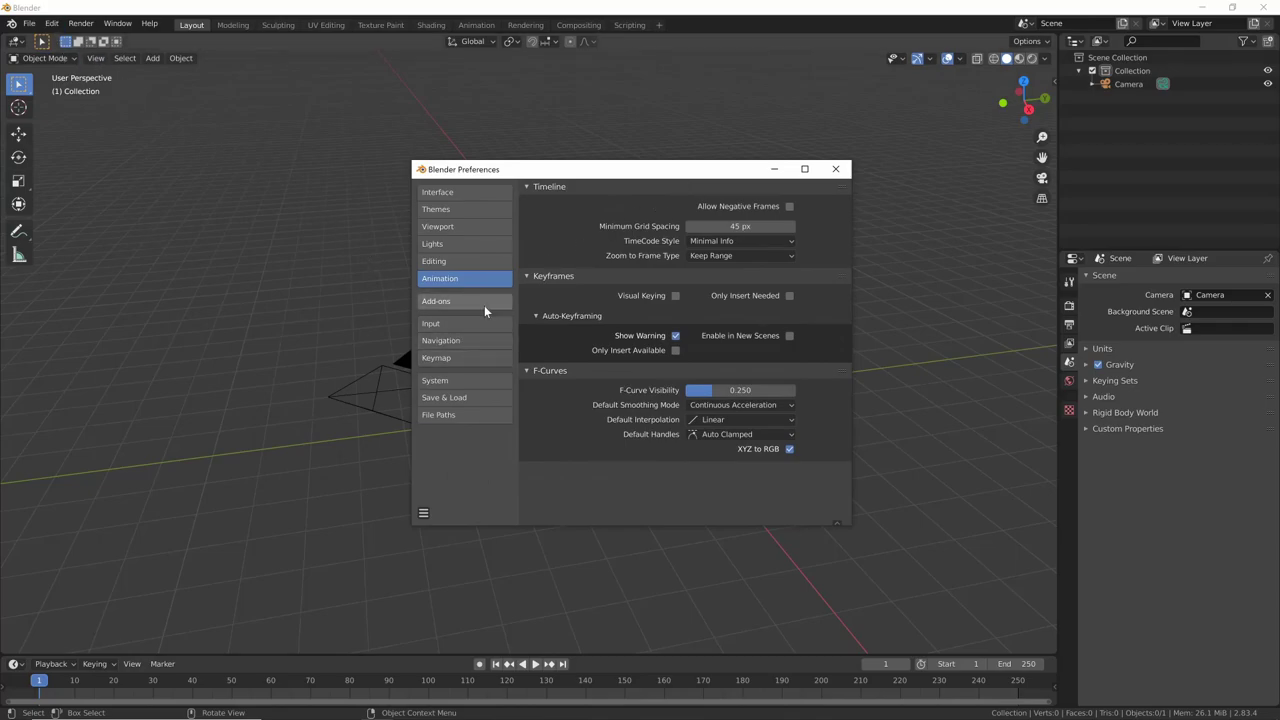
click(446, 305)
click(760, 207)
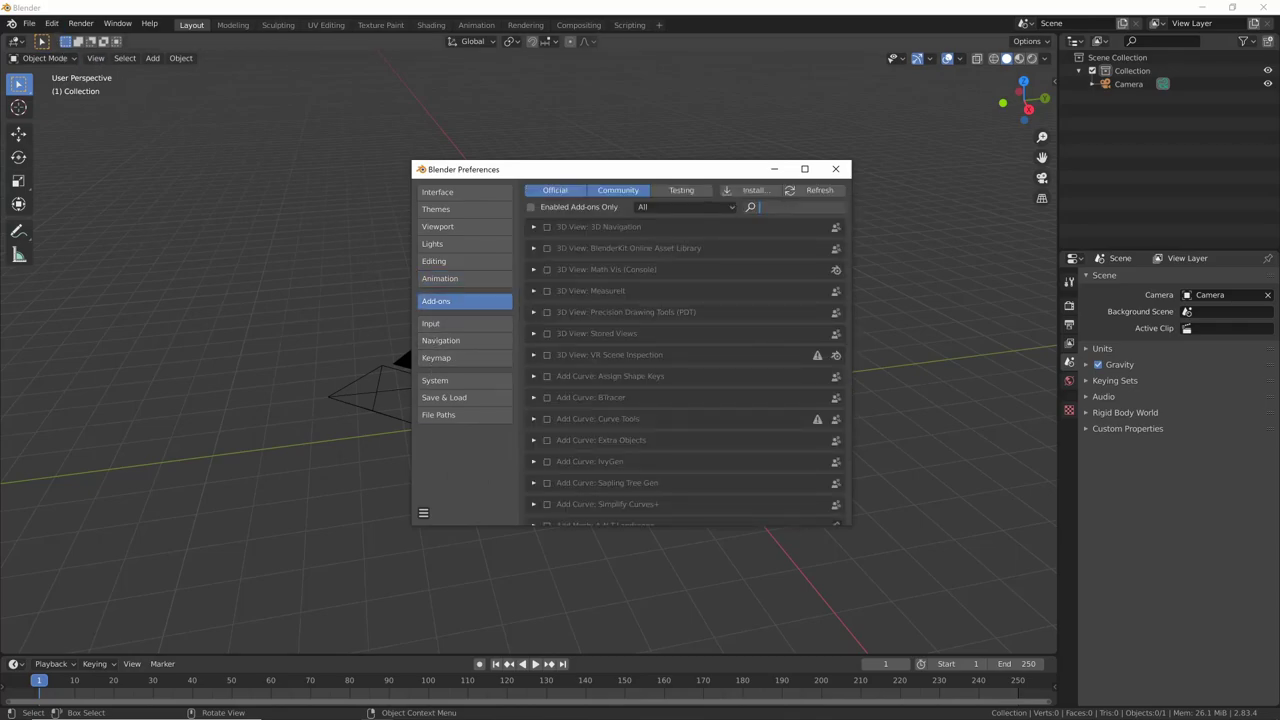
text(imag)
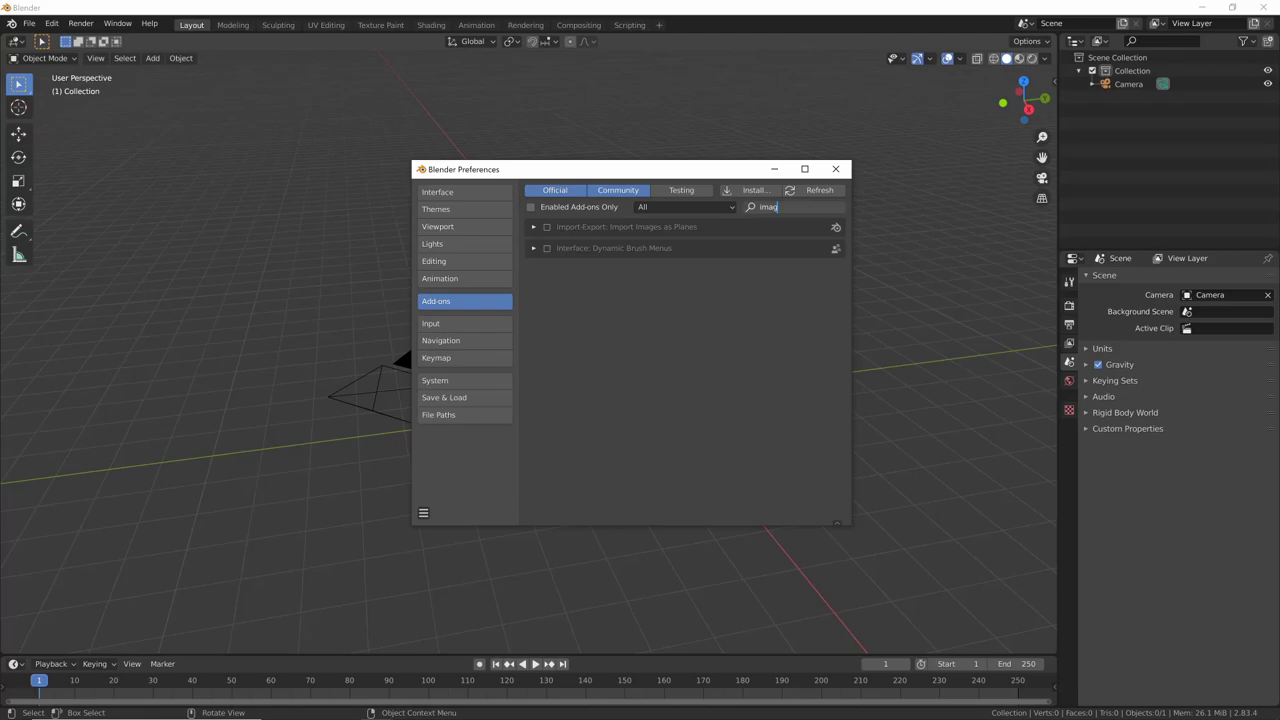
key(Return)
click(547, 228)
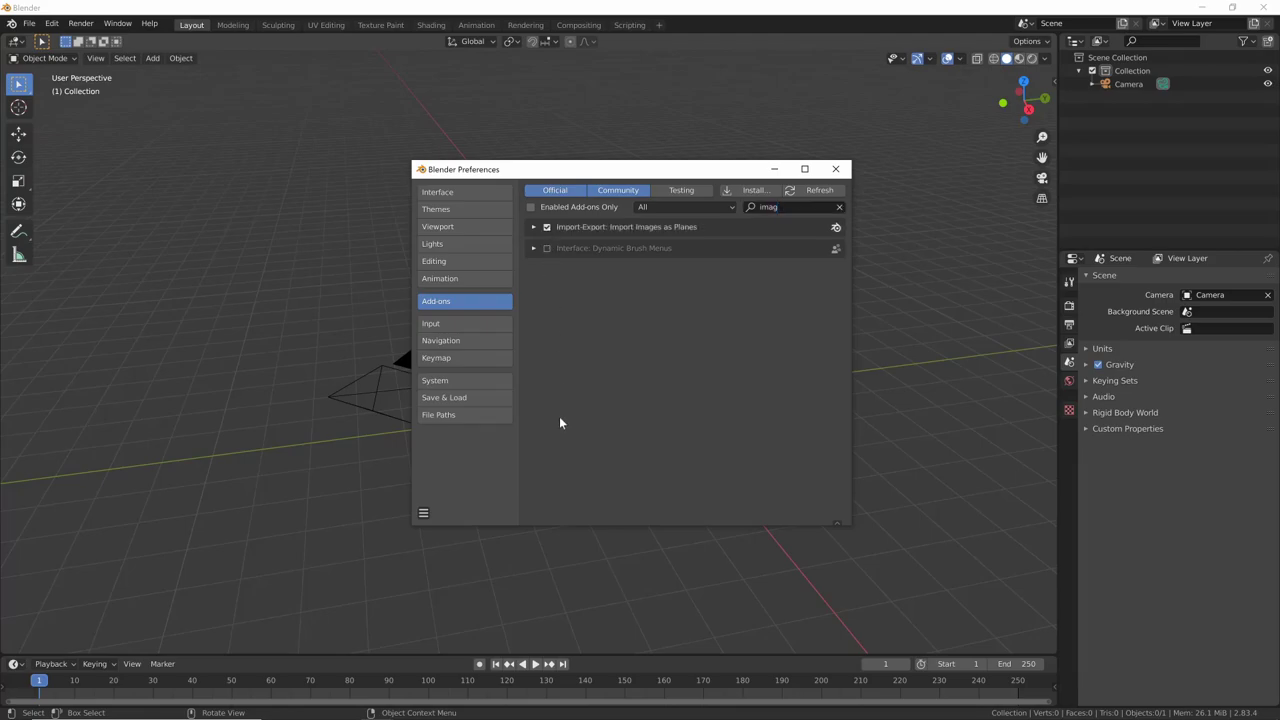
click(533, 227)
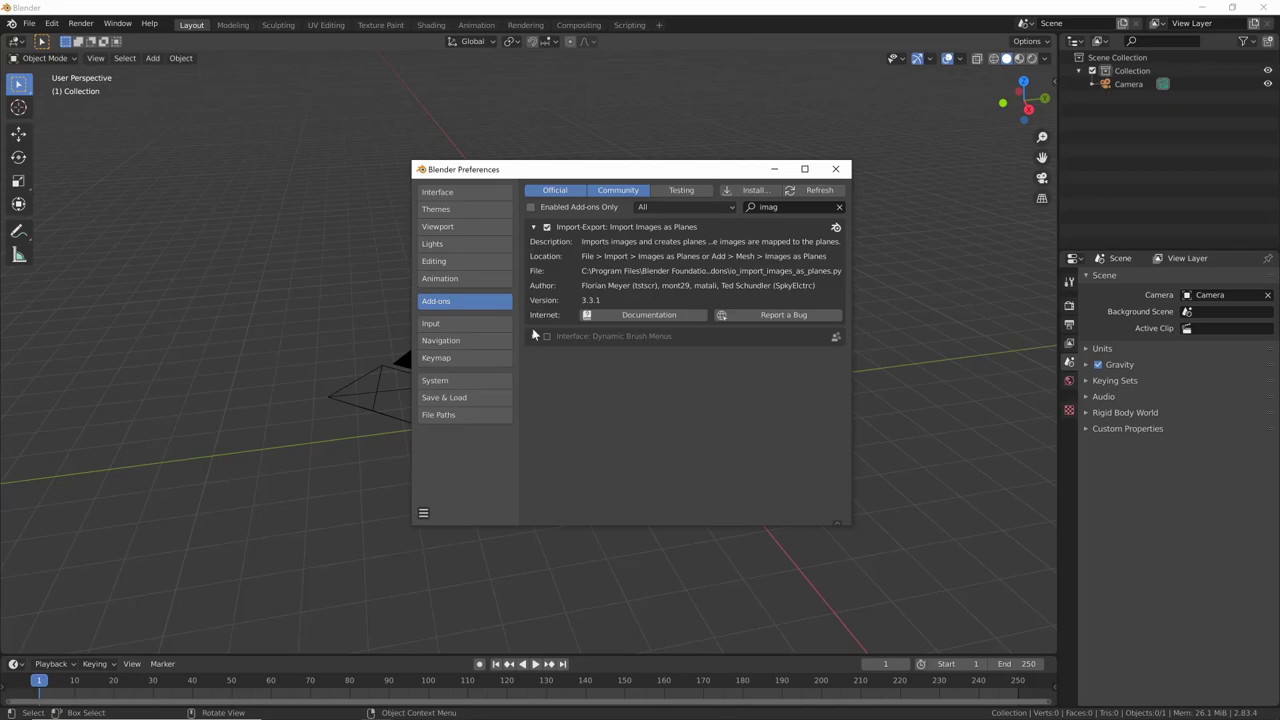
click(533, 228)
click(835, 169)
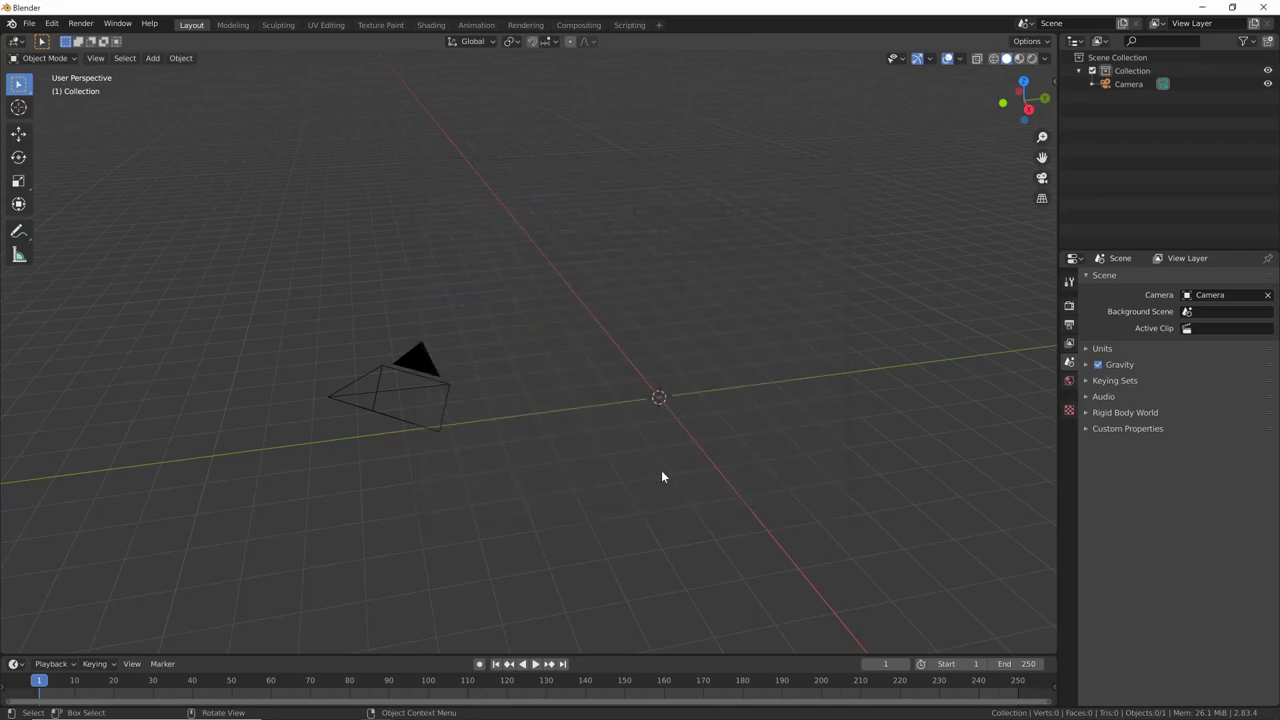
Step: Import AridMountain.jpg as an image plane with an Emit material and Use Alpha off
click(32, 27)
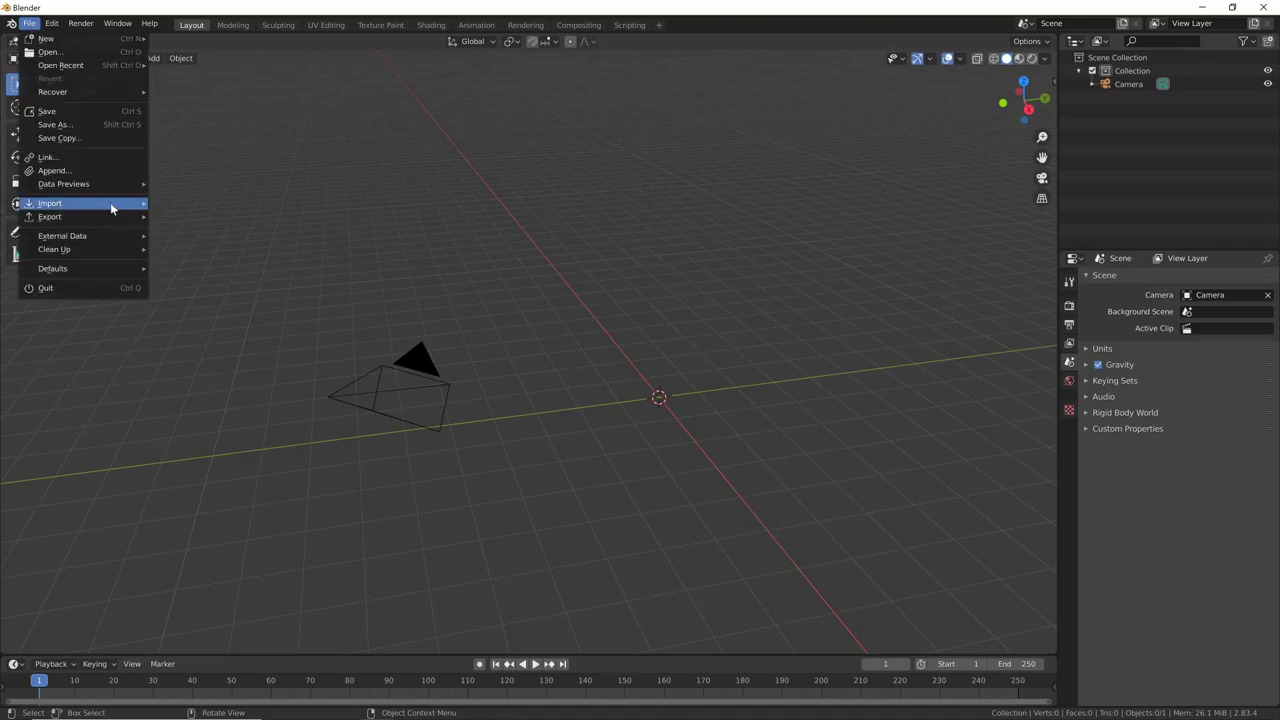
mouse_move(50, 203)
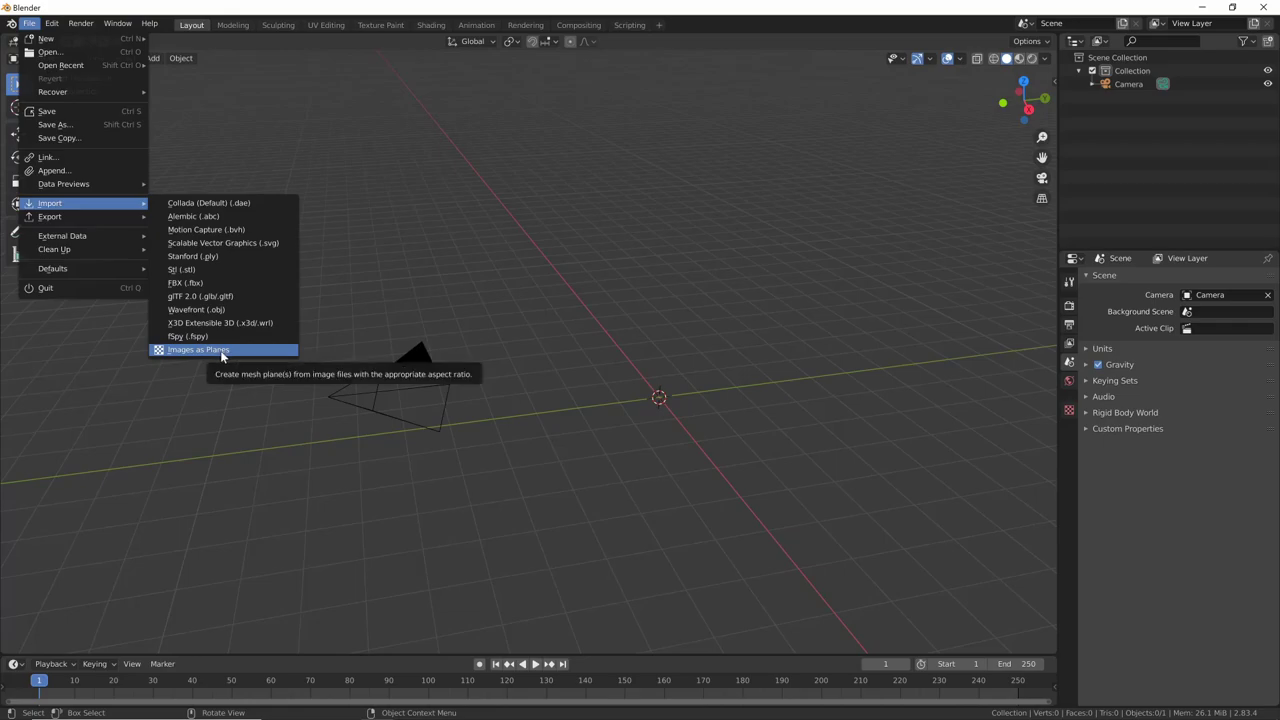
click(221, 352)
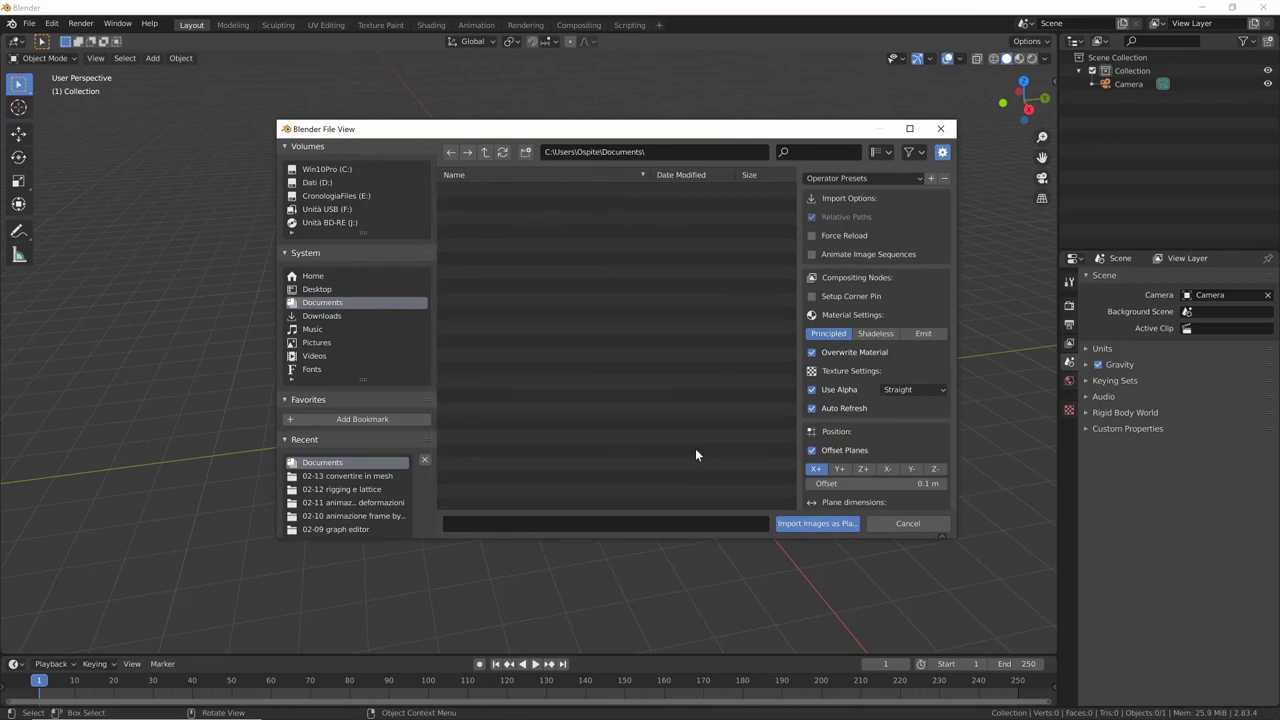
click(534, 272)
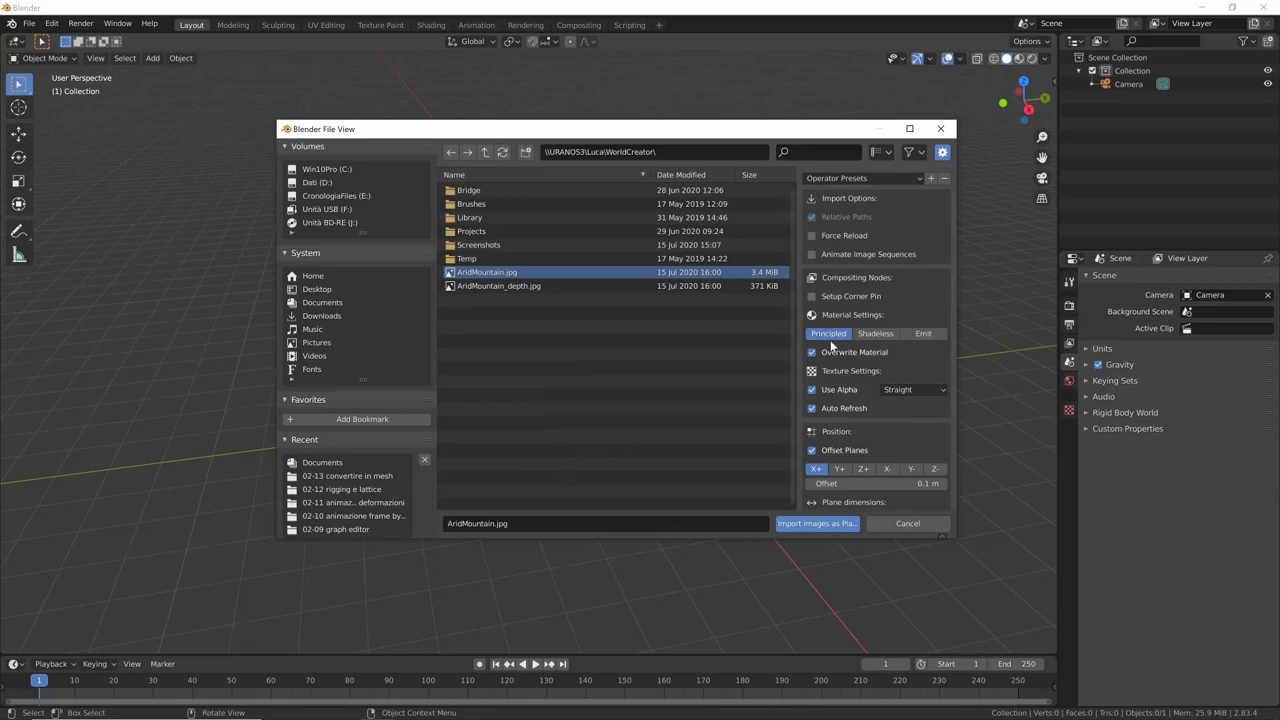
click(926, 334)
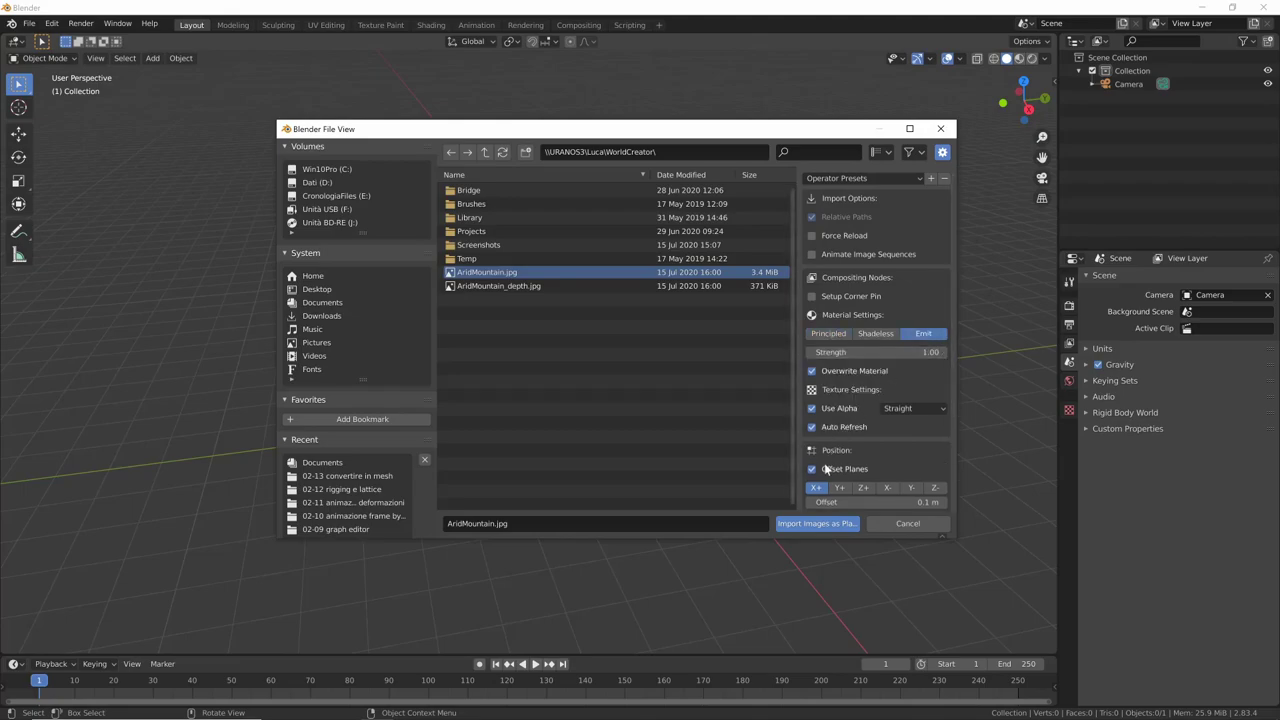
click(812, 408)
click(836, 526)
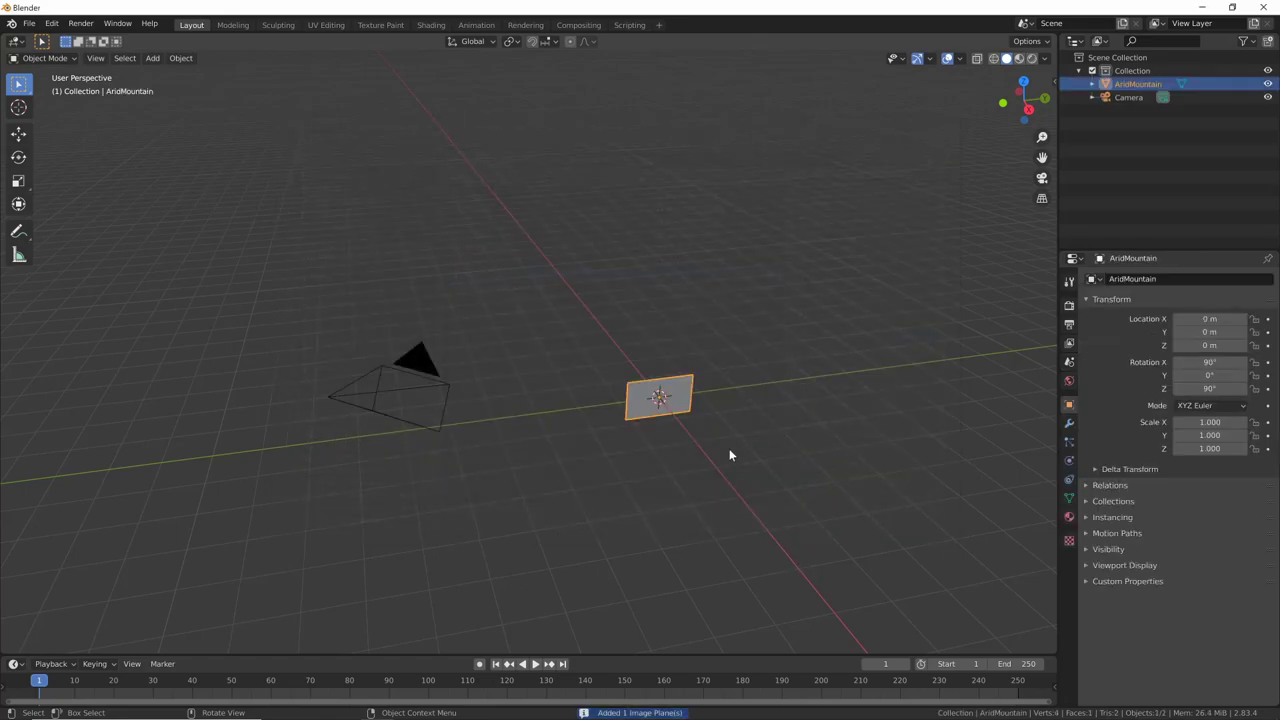
Step: Switch to Material Preview, face the AridMountain plane squarely, and show the Render Properties
mouse_move(690, 488)
middle_down()
mouse_move(901, 472)
mouse_move(686, 434)
mouse_move(969, 303)
mouse_move(823, 357)
mouse_move(860, 380)
mouse_move(757, 489)
mouse_move(640, 446)
mouse_move(856, 426)
mouse_move(843, 429)
middle_up()
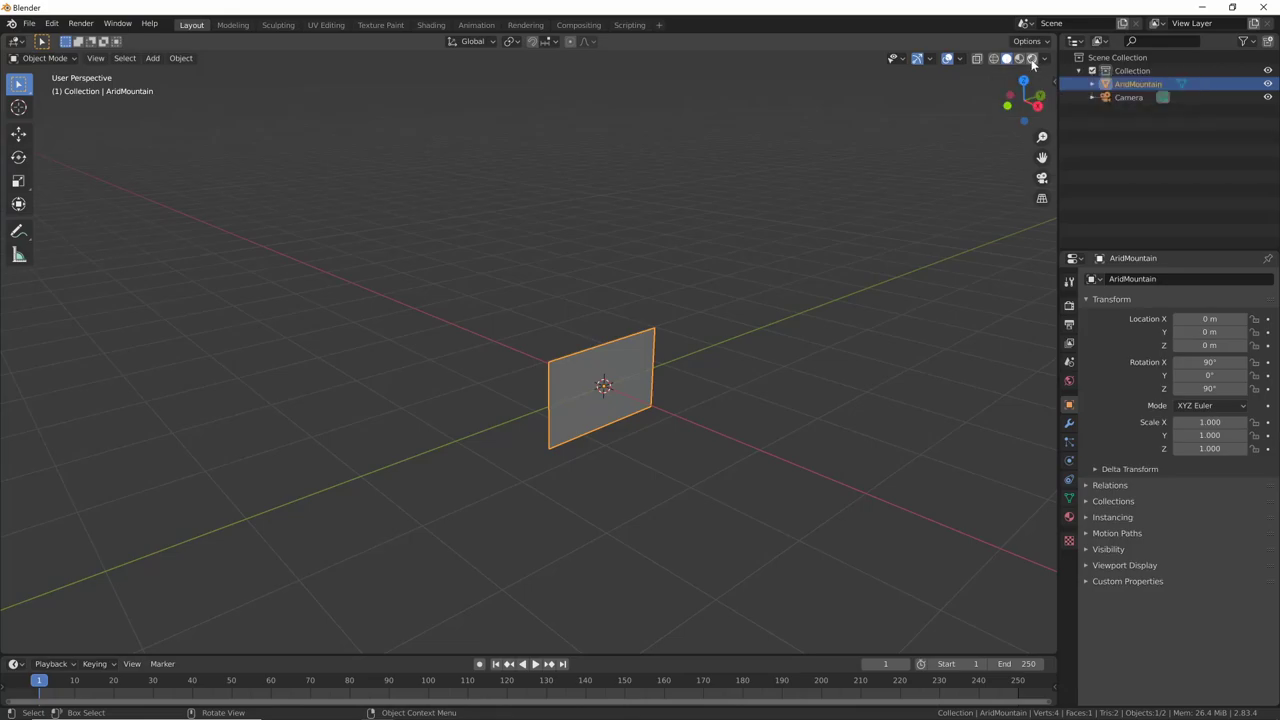
click(1032, 60)
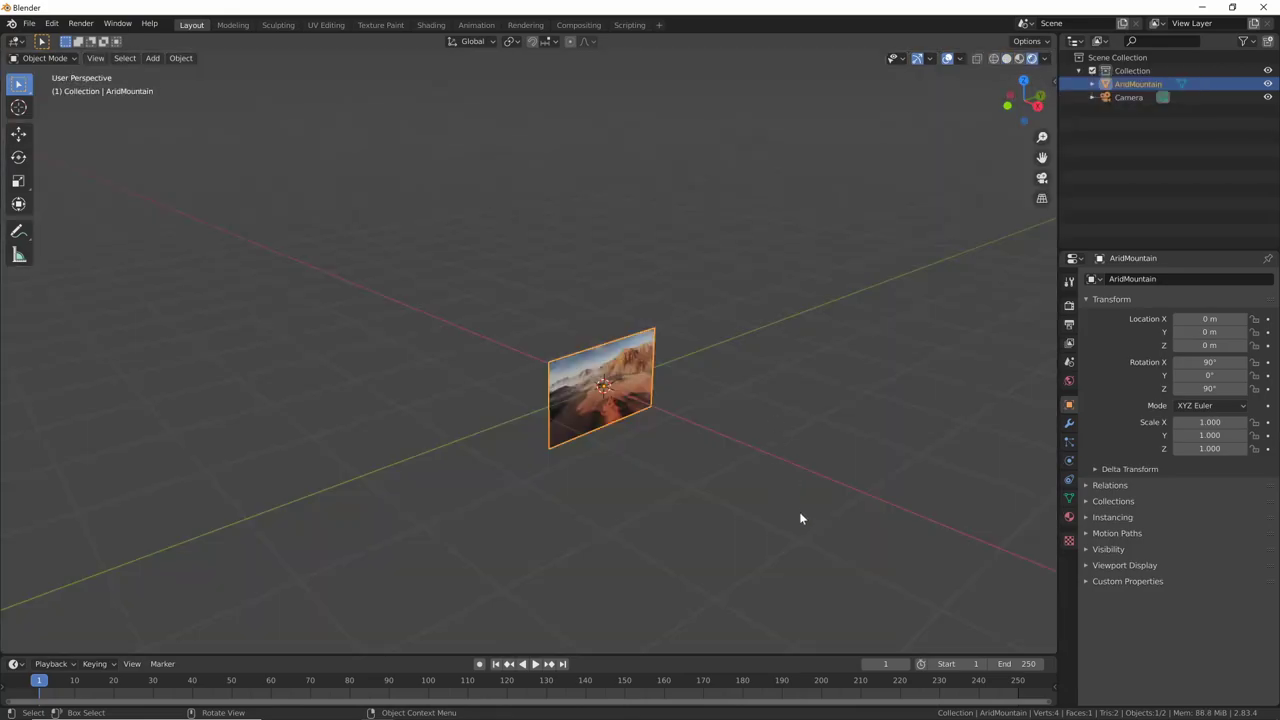
mouse_move(810, 516)
middle_down()
mouse_move(716, 486)
mouse_move(796, 436)
mouse_move(931, 421)
mouse_move(794, 371)
mouse_move(711, 486)
mouse_move(556, 447)
mouse_move(580, 440)
mouse_move(519, 437)
mouse_move(829, 441)
mouse_move(520, 452)
middle_up()
middle_drag(837, 423, 940, 447)
click(1069, 305)
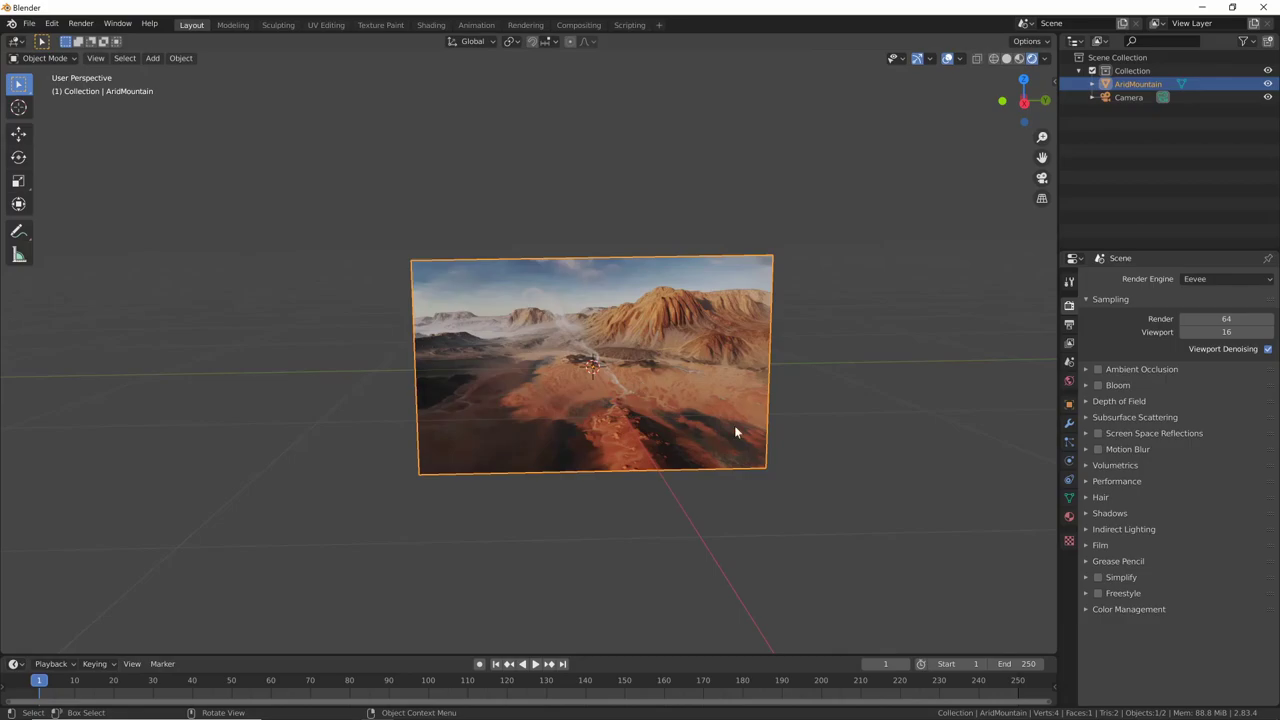
Step: Apply the TV PAL 4:3 output preset (720 × 576, 25 fps) and look through the scene camera
click(1069, 324)
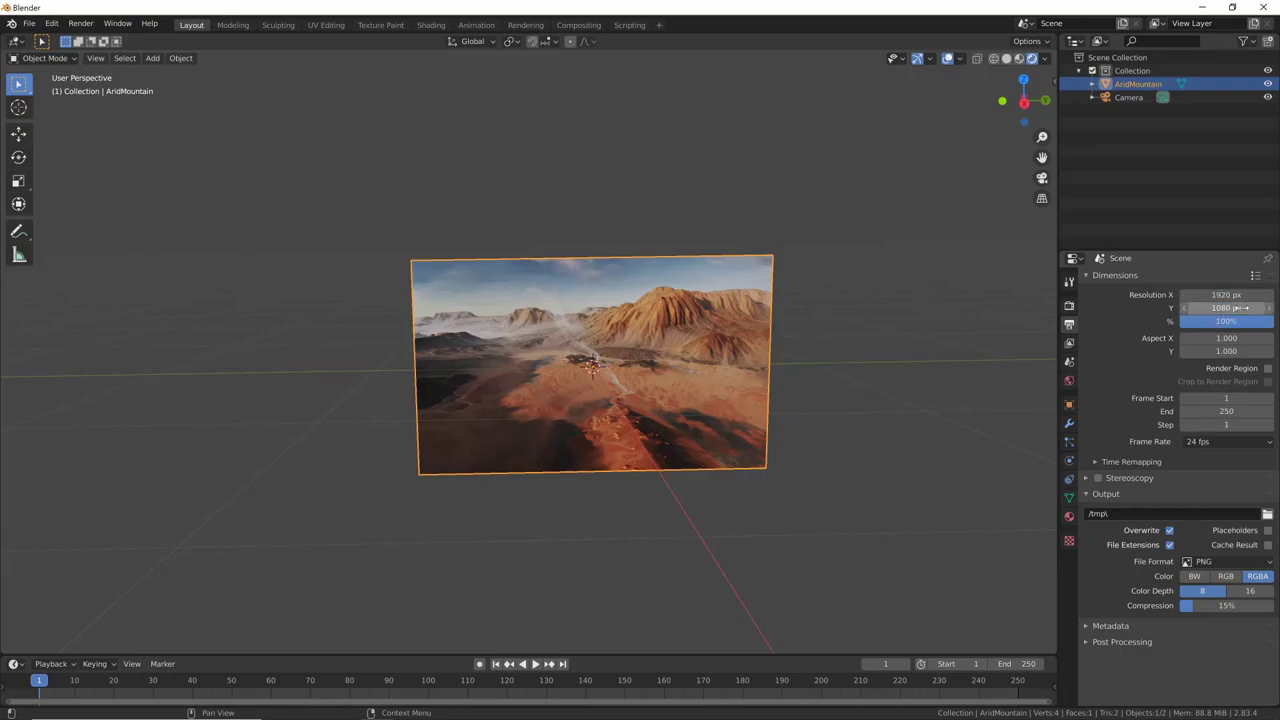
click(1256, 277)
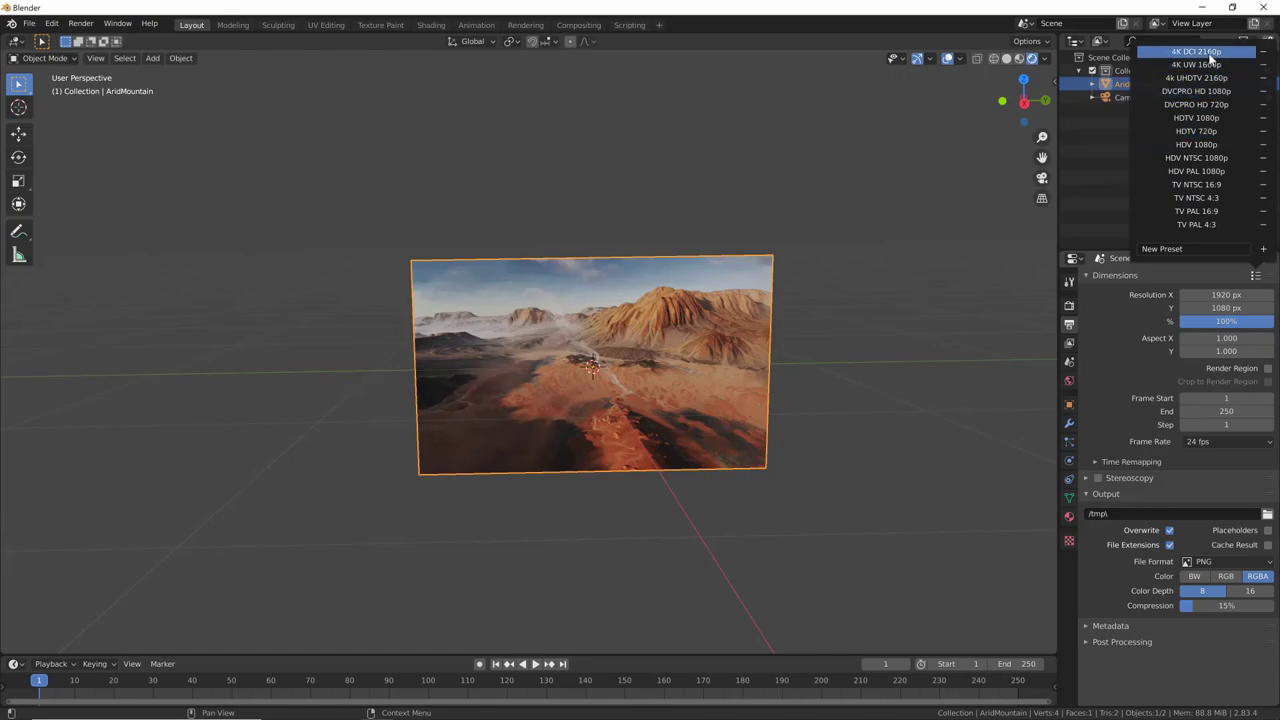
click(1212, 223)
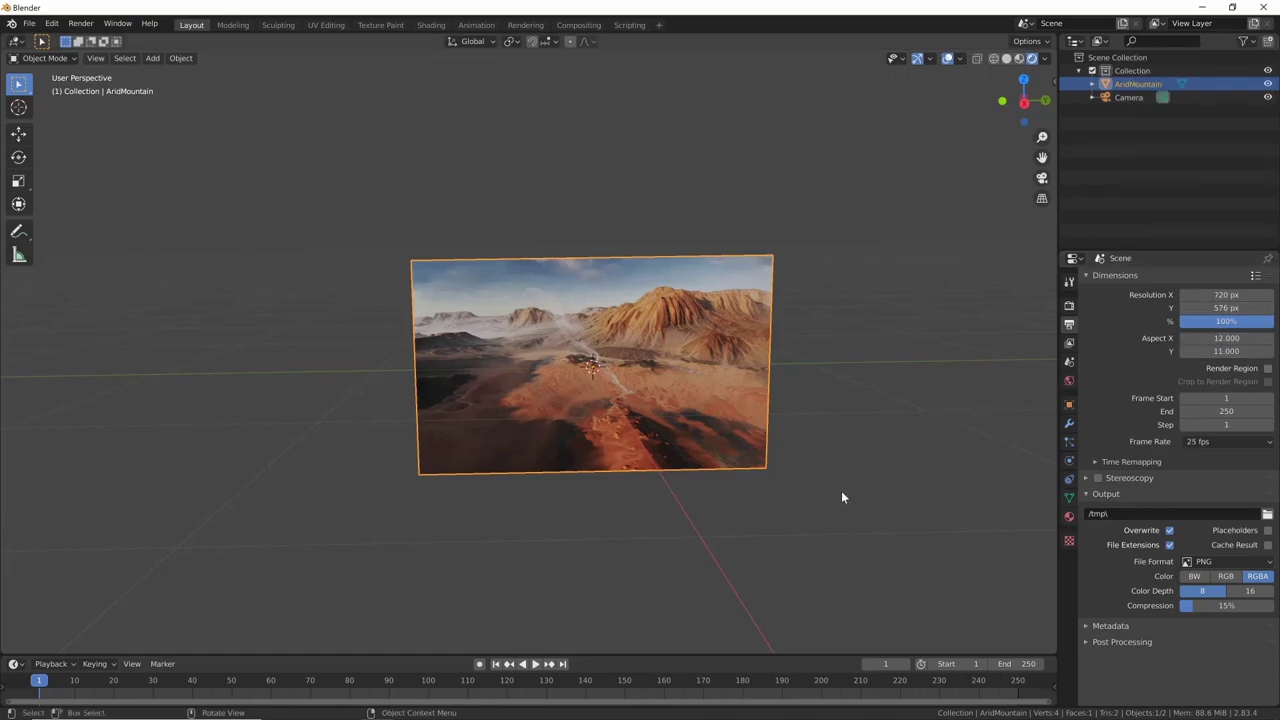
key(KP_4)
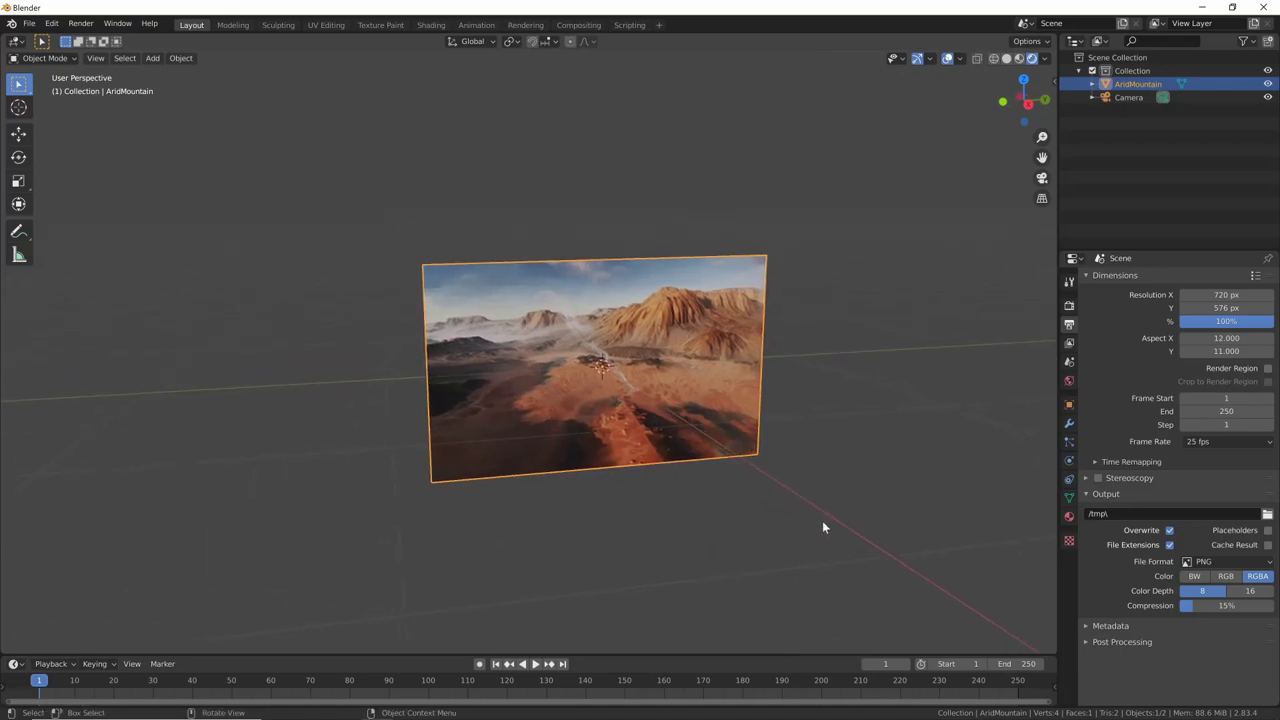
click(1041, 179)
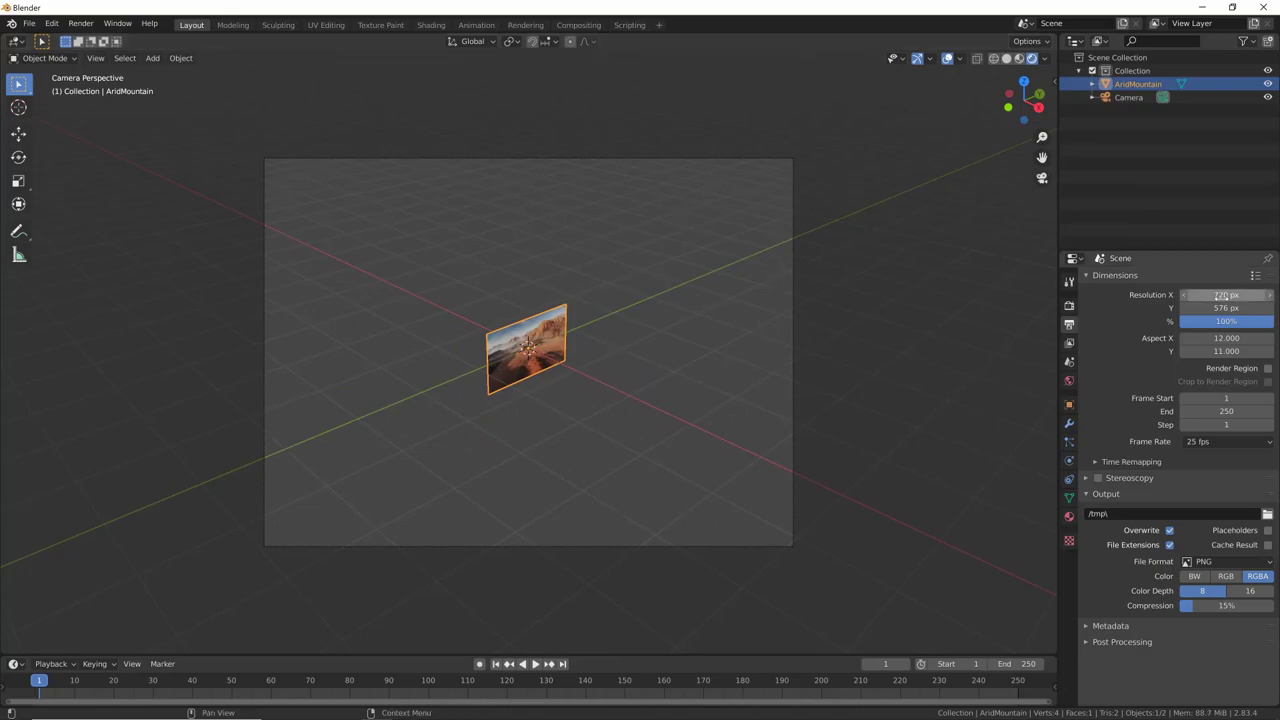
Step: Apply HDTV 1080p, then change Resolution X to 1080 for a square 1080 × 1080 frame at 24 fps
click(1255, 276)
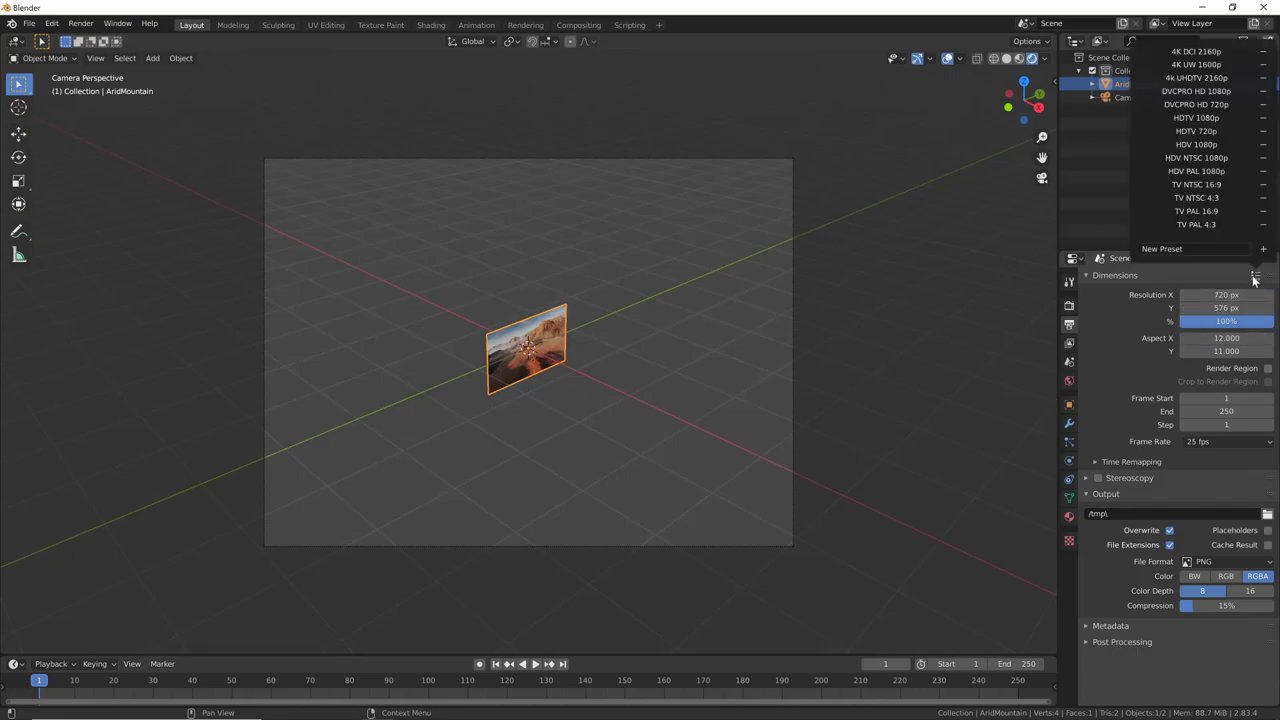
click(1219, 119)
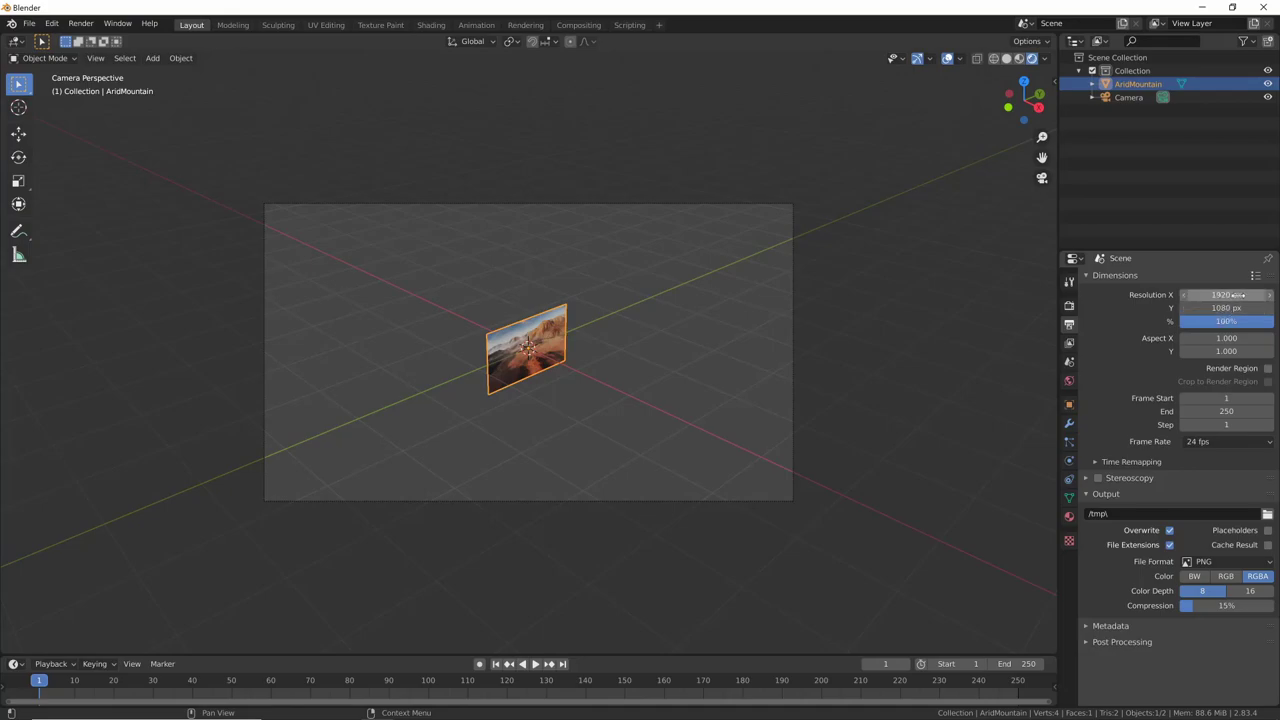
click(1228, 295)
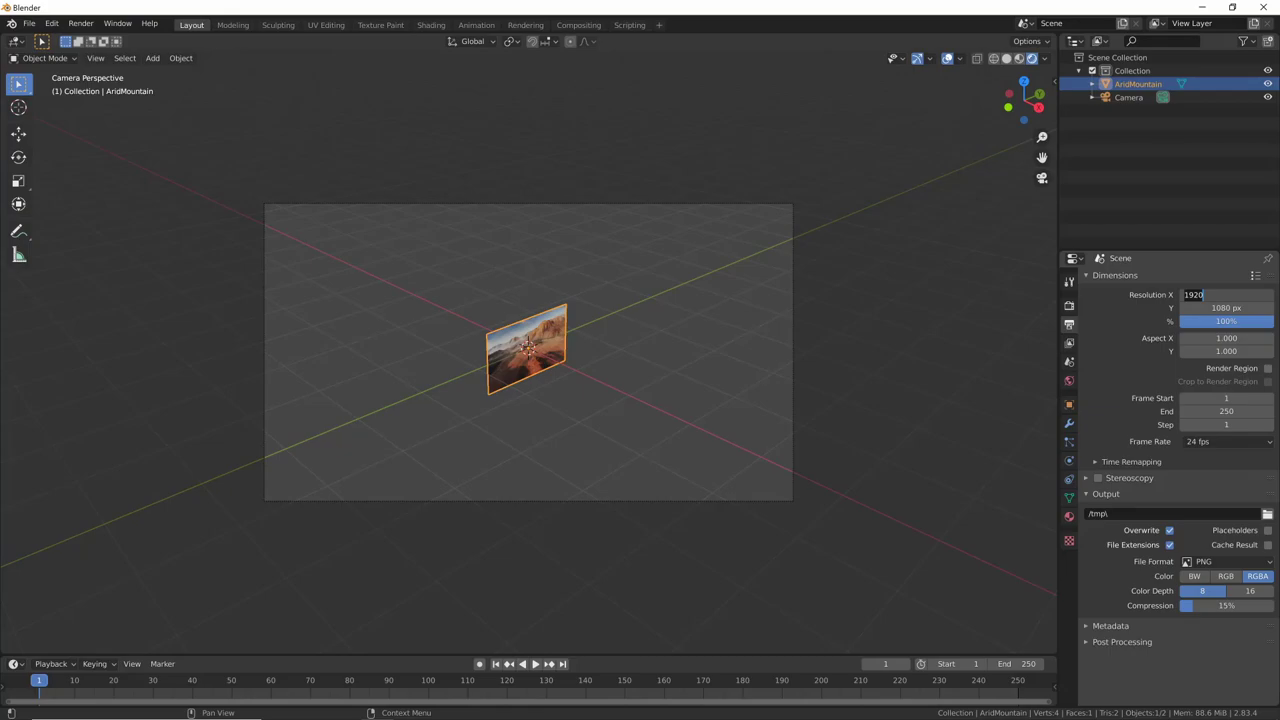
text(1080)
key(Return)
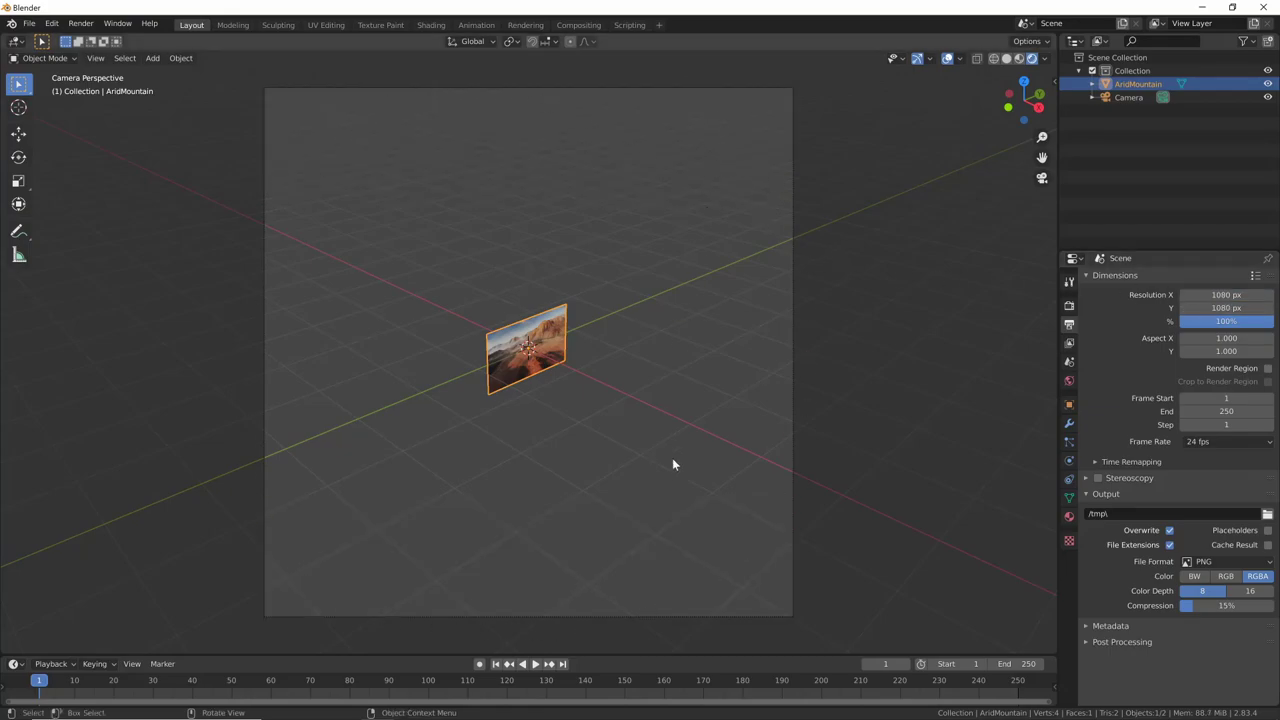
mouse_move(877, 394)
ctrl+middle_down()
mouse_move(870, 380)
mouse_move(822, 485)
mouse_move(903, 424)
mouse_move(716, 569)
mouse_move(894, 429)
mouse_move(783, 507)
ctrl+middle_up()
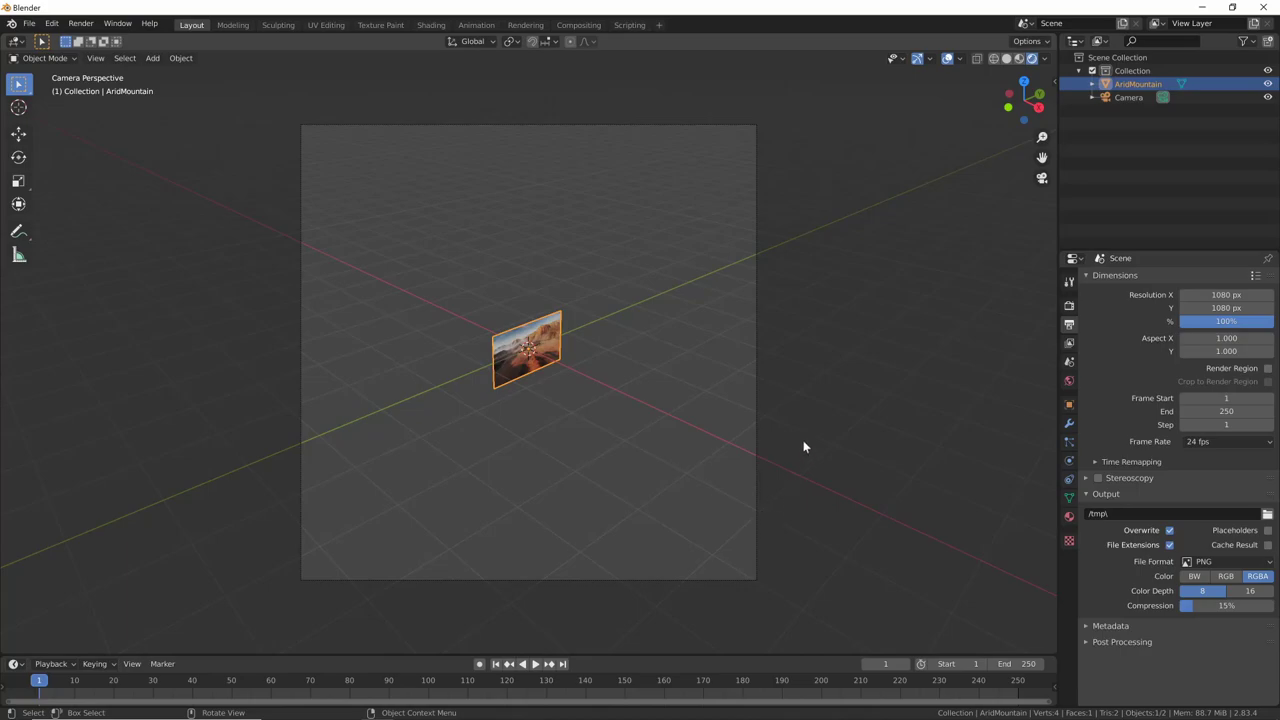
click(1129, 98)
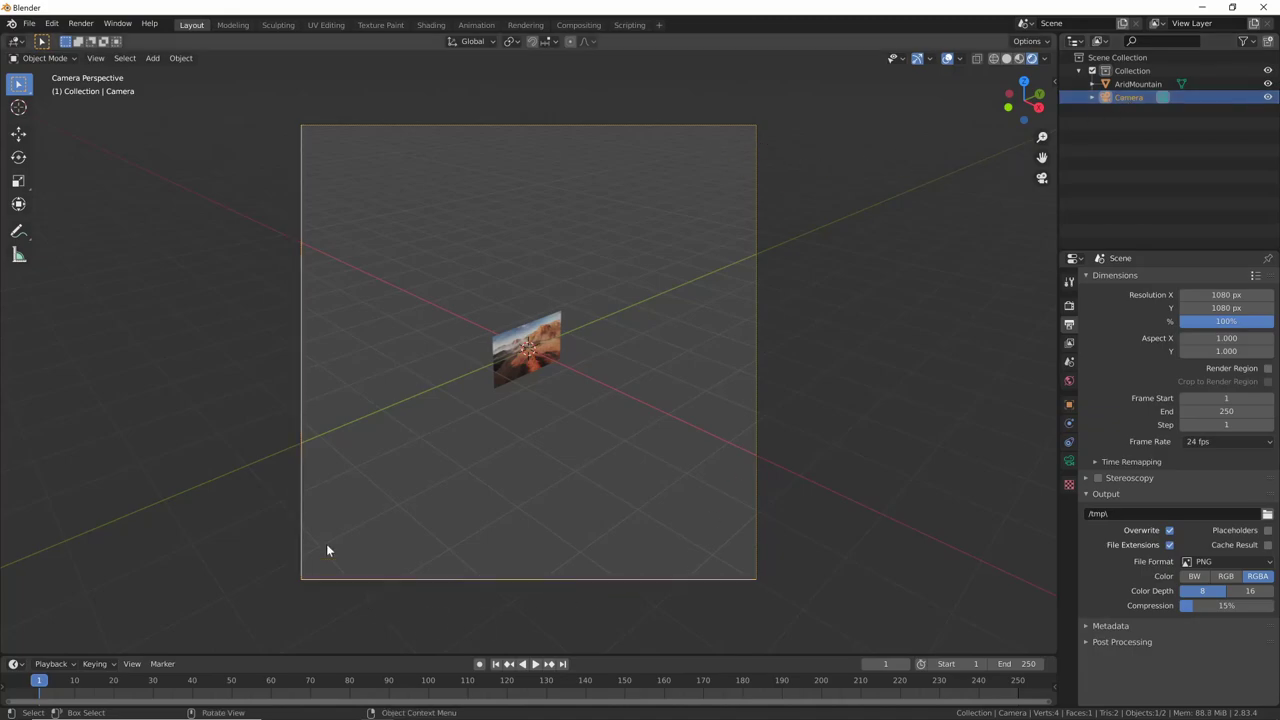
Step: Turn on the camera's passepartout at opacity 1.000 and make the timeline area taller
click(1069, 464)
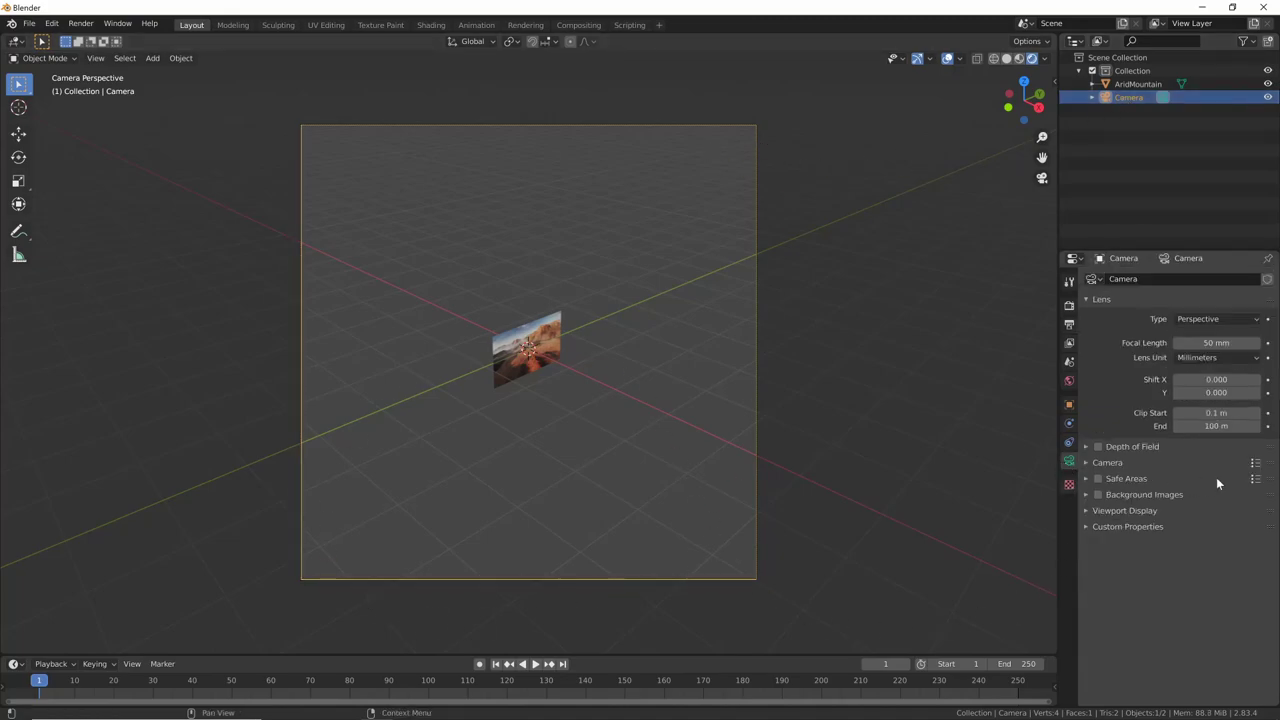
click(1088, 511)
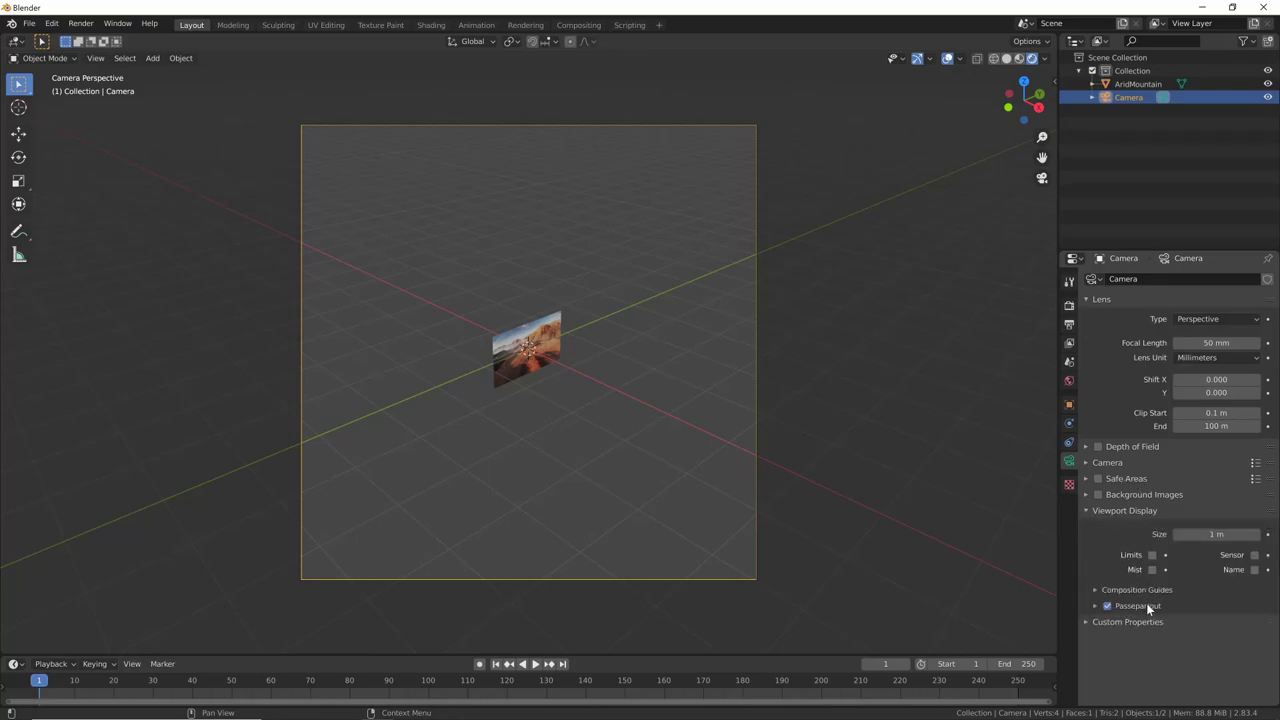
click(1108, 606)
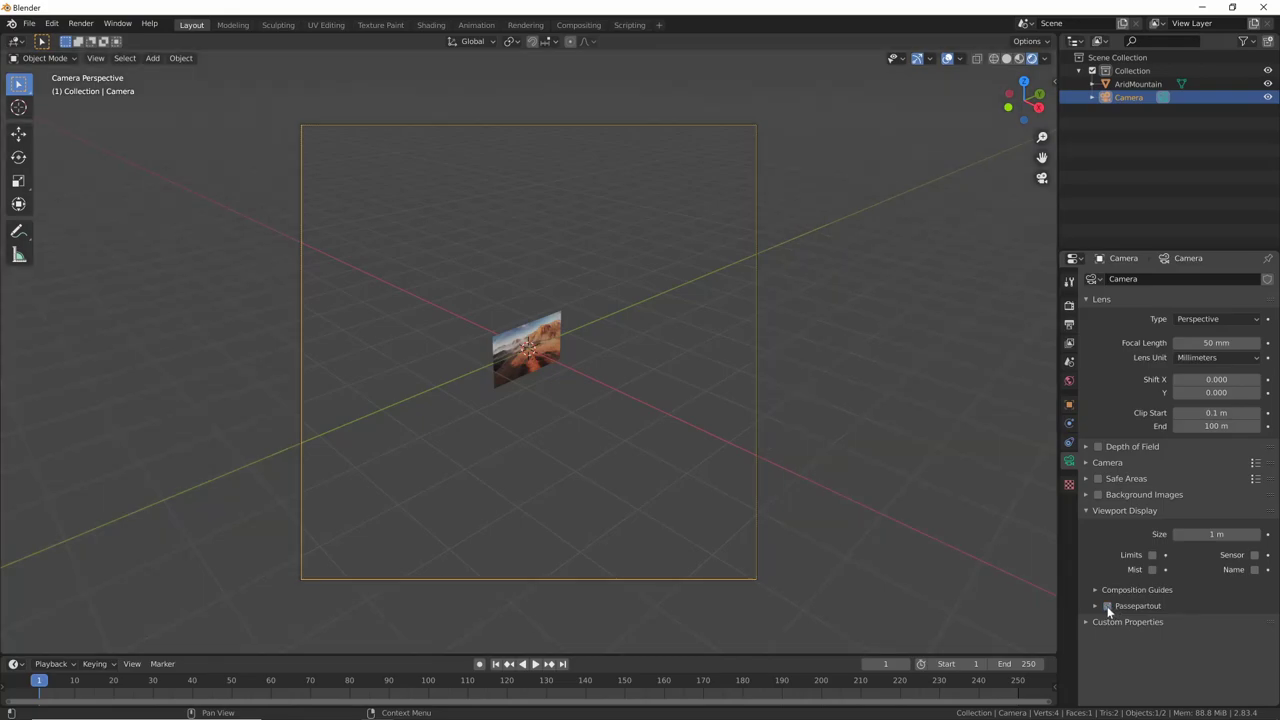
click(1108, 606)
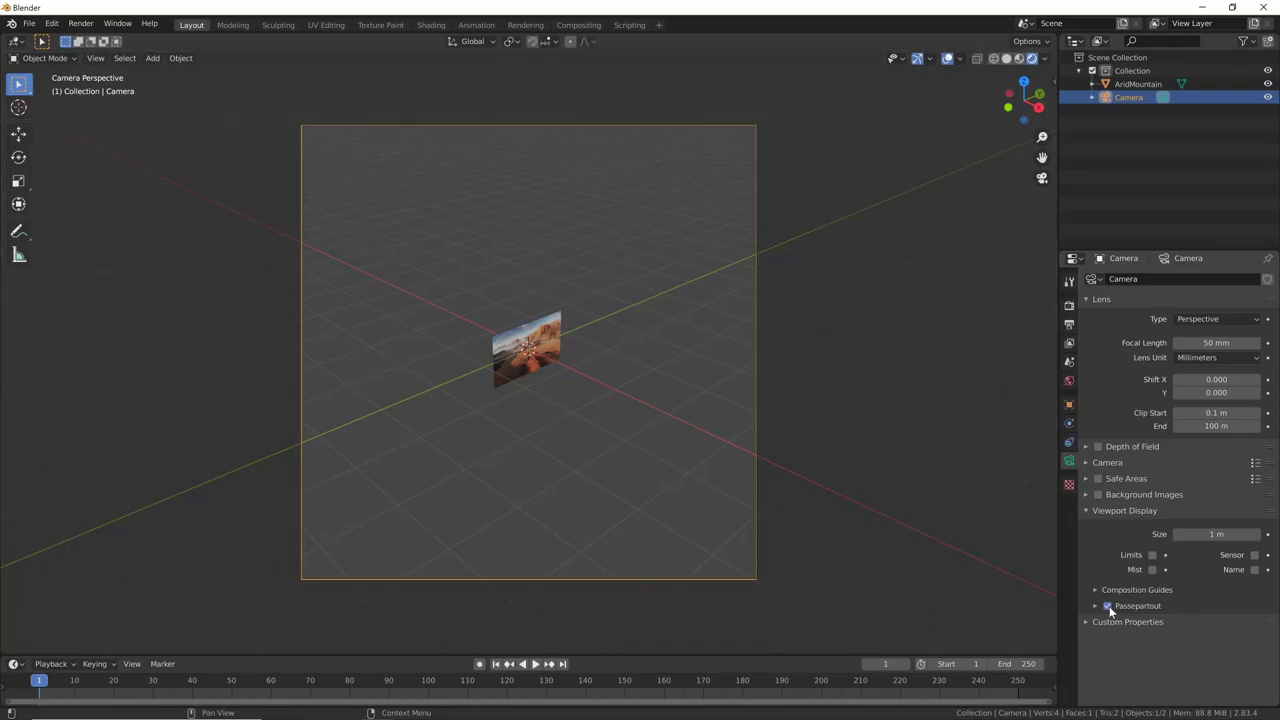
click(1108, 606)
click(1108, 606)
click(1095, 606)
mouse_move(1225, 628)
mouse_down()
mouse_move(1204, 625)
mouse_move(1263, 630)
mouse_up()
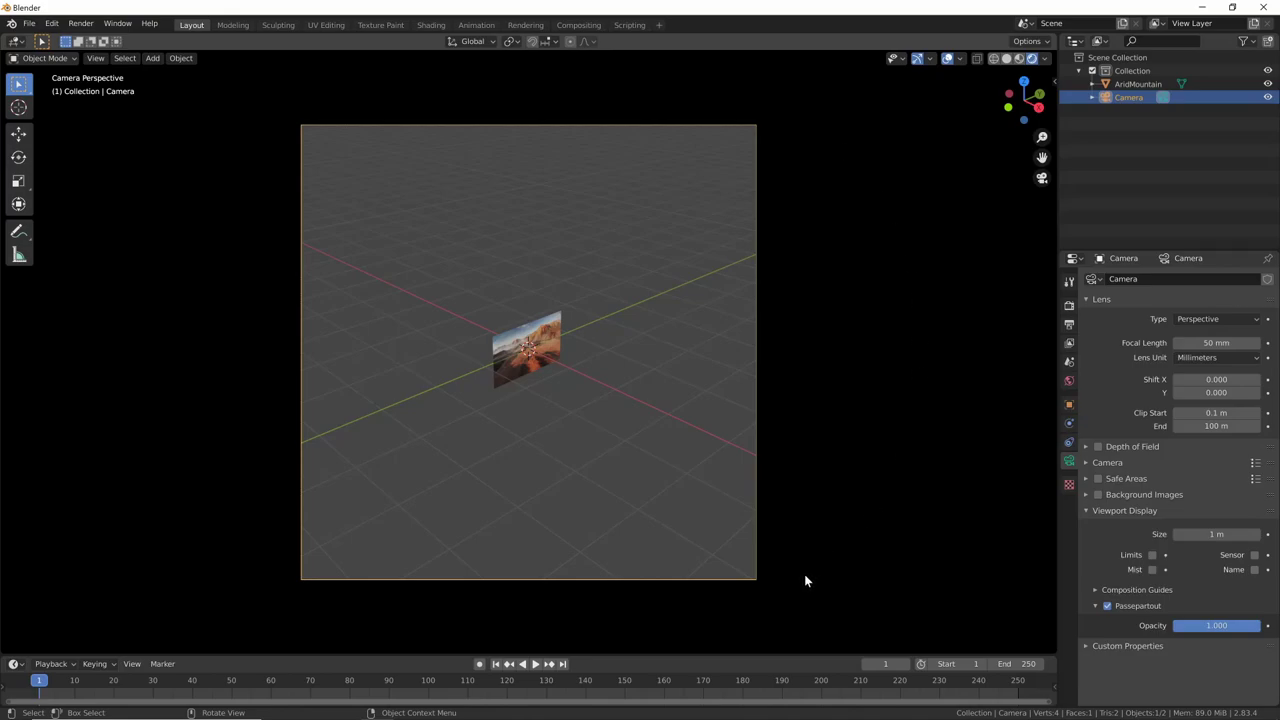
mouse_move(681, 655)
mouse_down()
mouse_move(688, 607)
mouse_move(666, 594)
mouse_up()
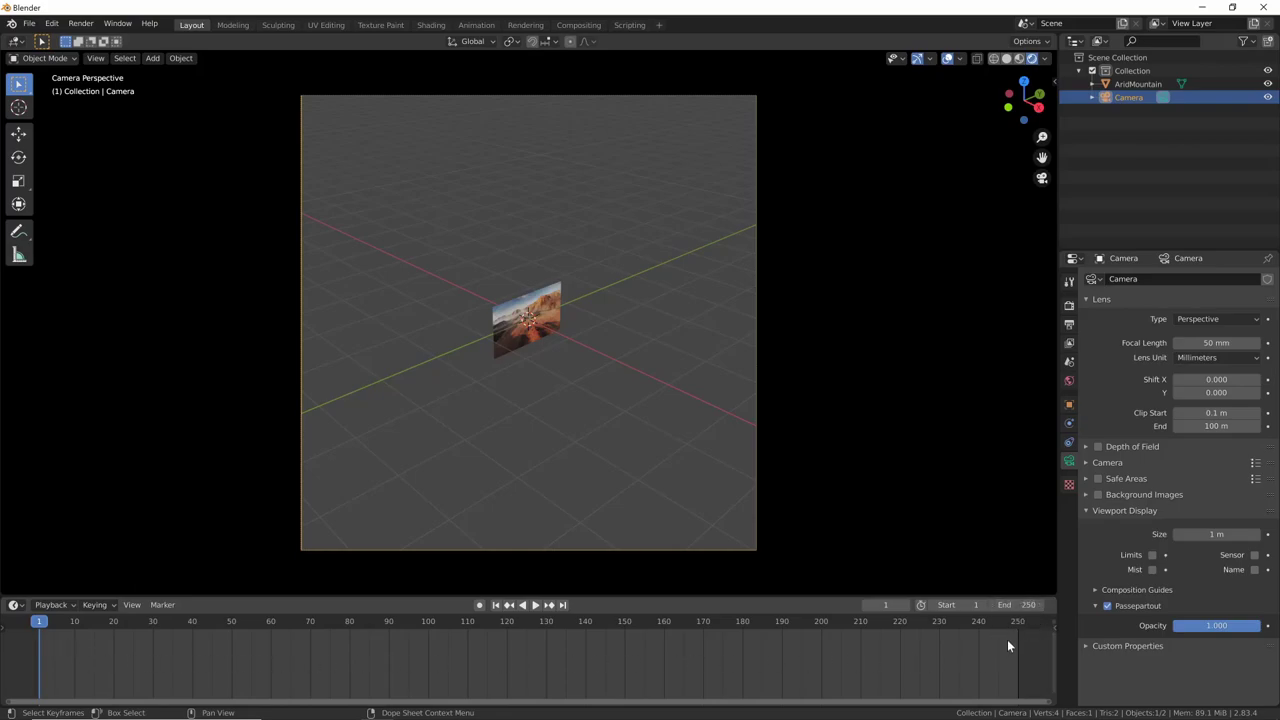
Step: Change the Frame Rate in Output properties from 24 to 30 fps
click(1070, 326)
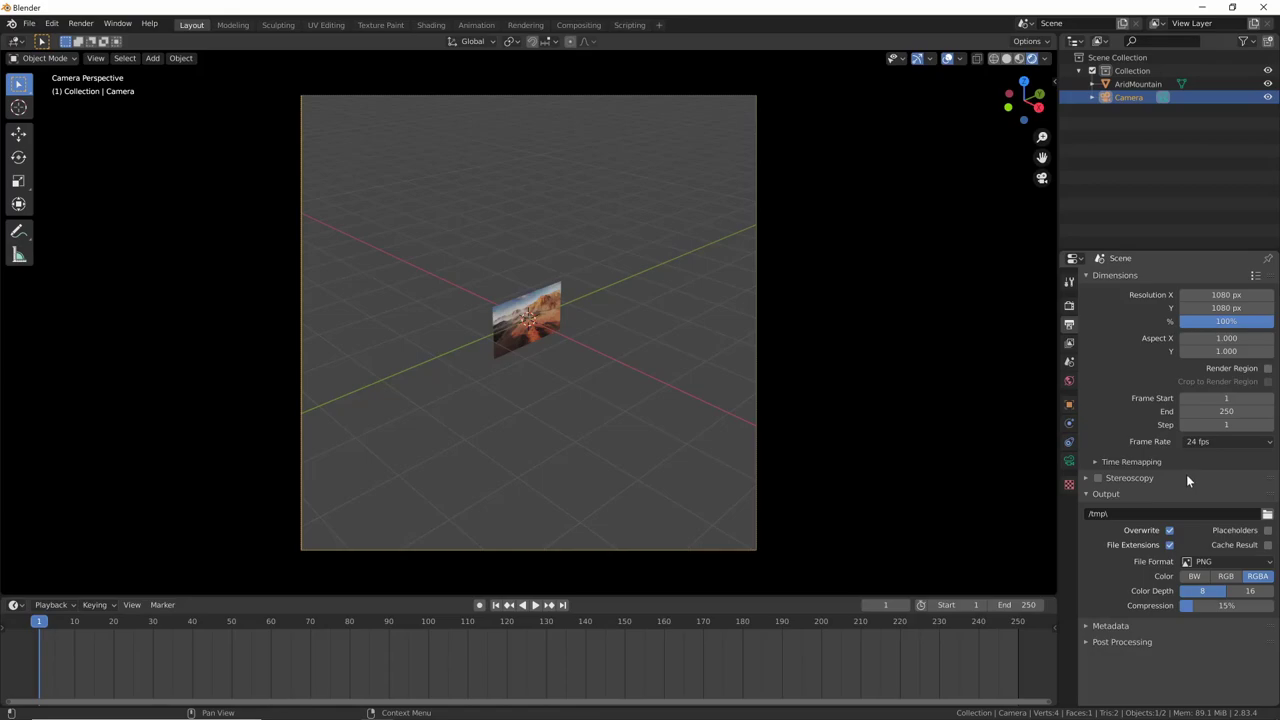
click(1240, 441)
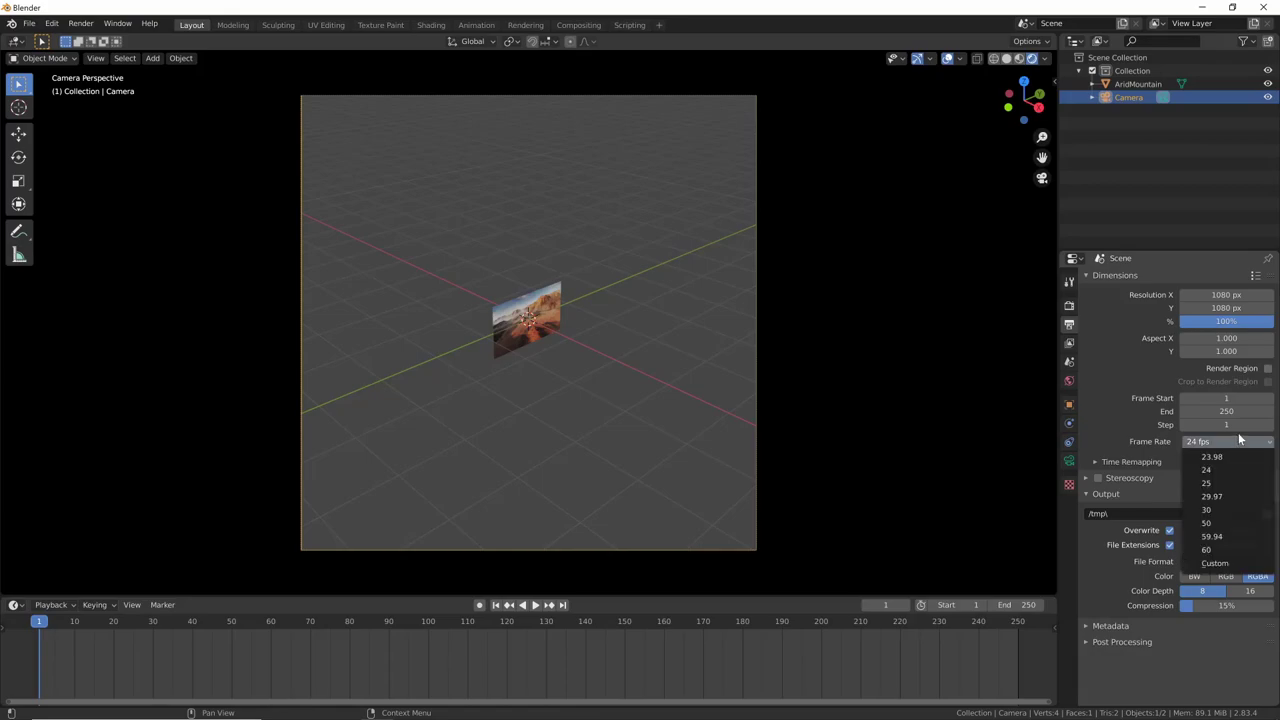
click(1216, 511)
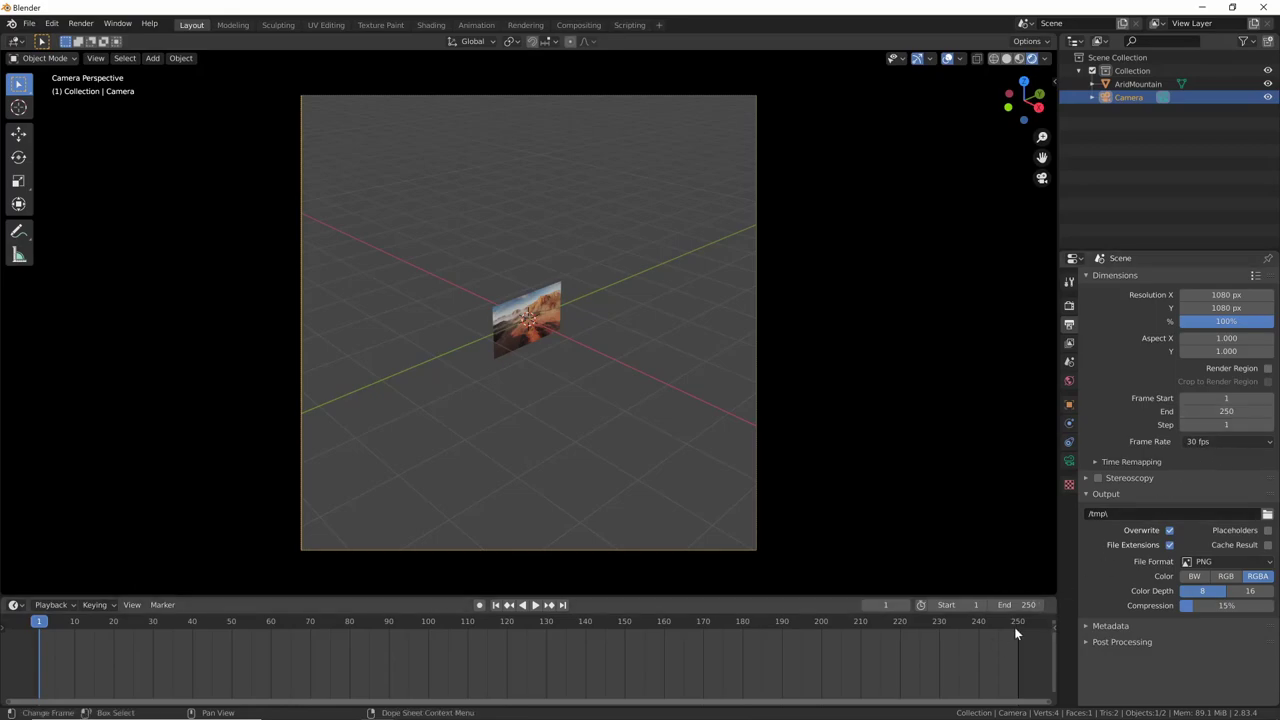
Step: Enable Show Seconds in the timeline's View menu
click(131, 605)
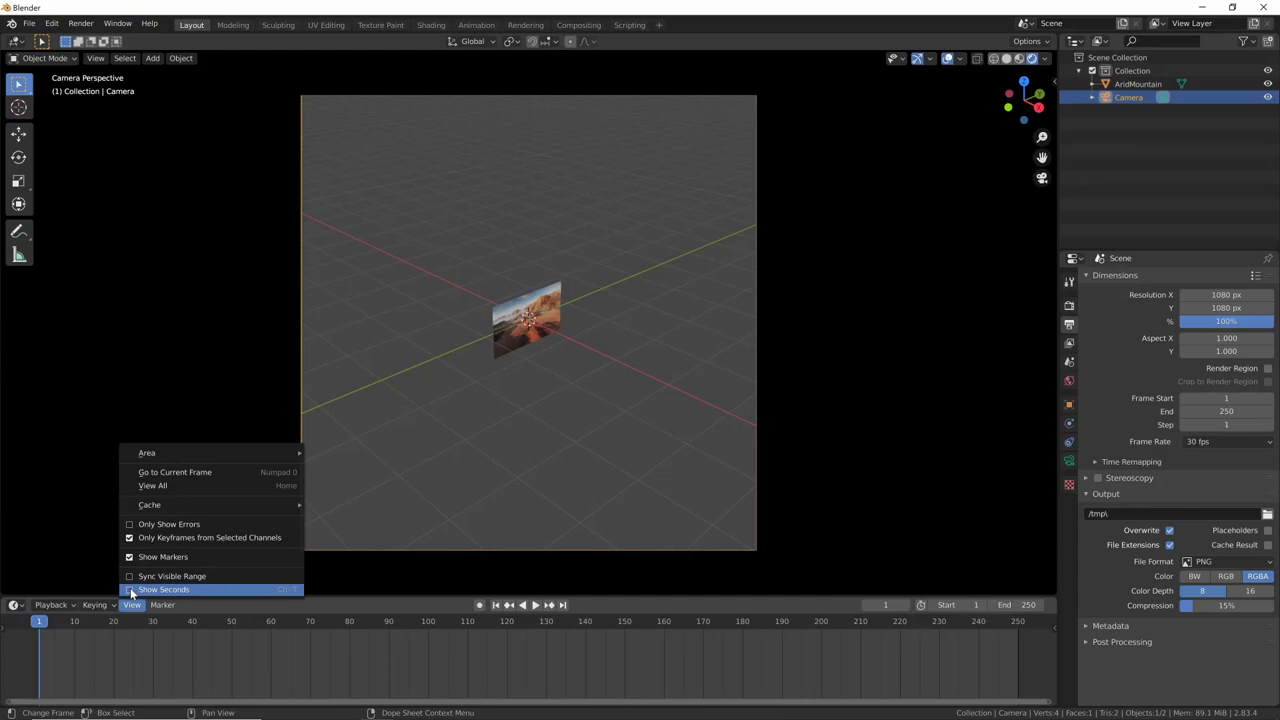
click(131, 591)
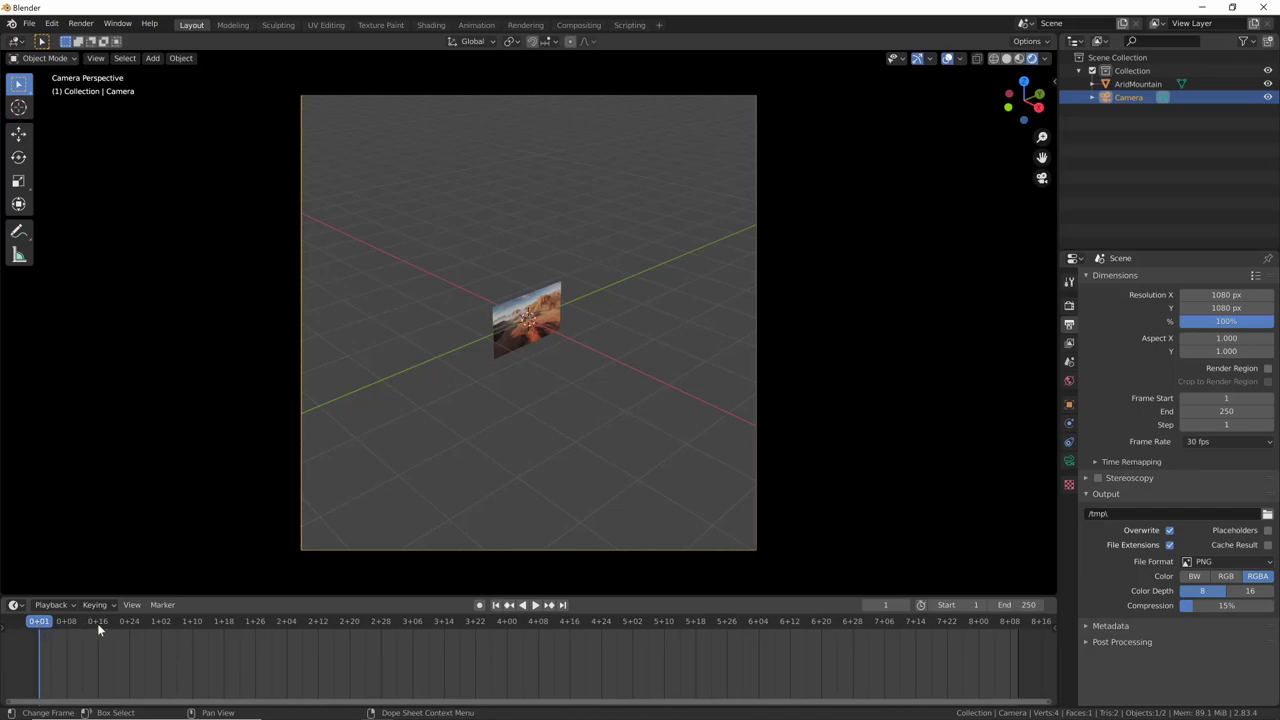
key(space)
drag(73, 627, 98, 631)
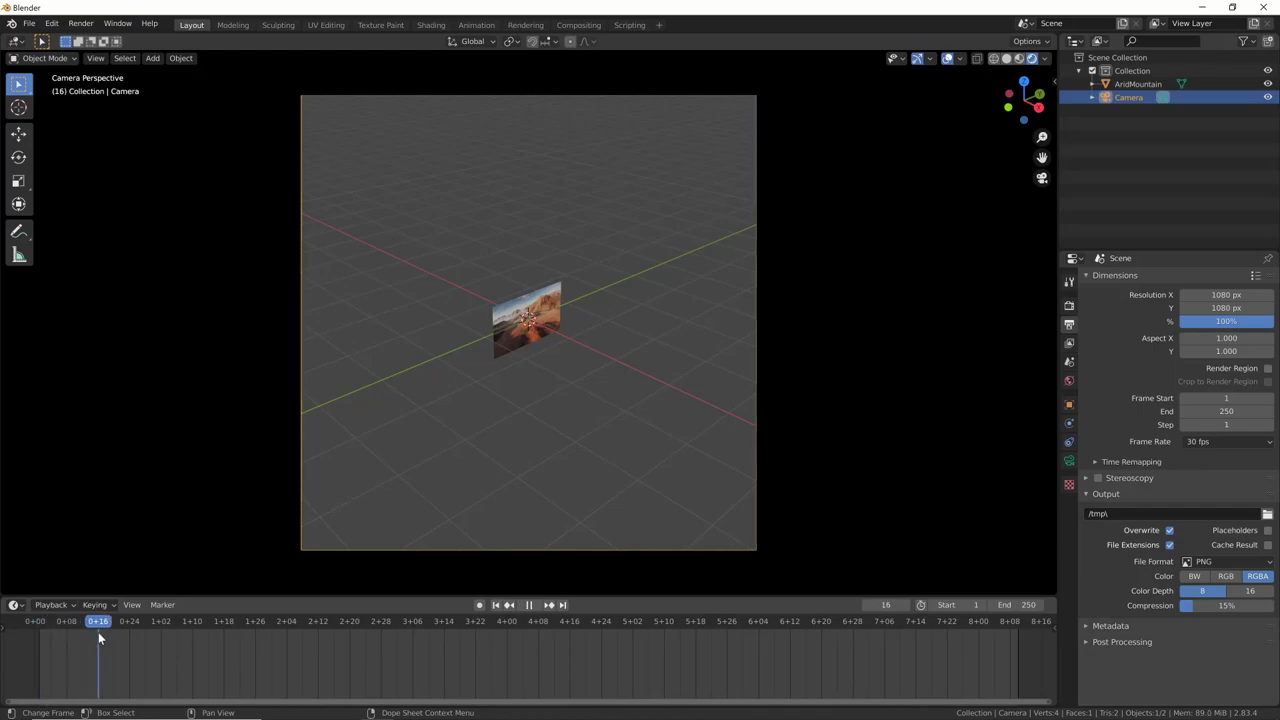
key(space)
drag(97, 620, 105, 622)
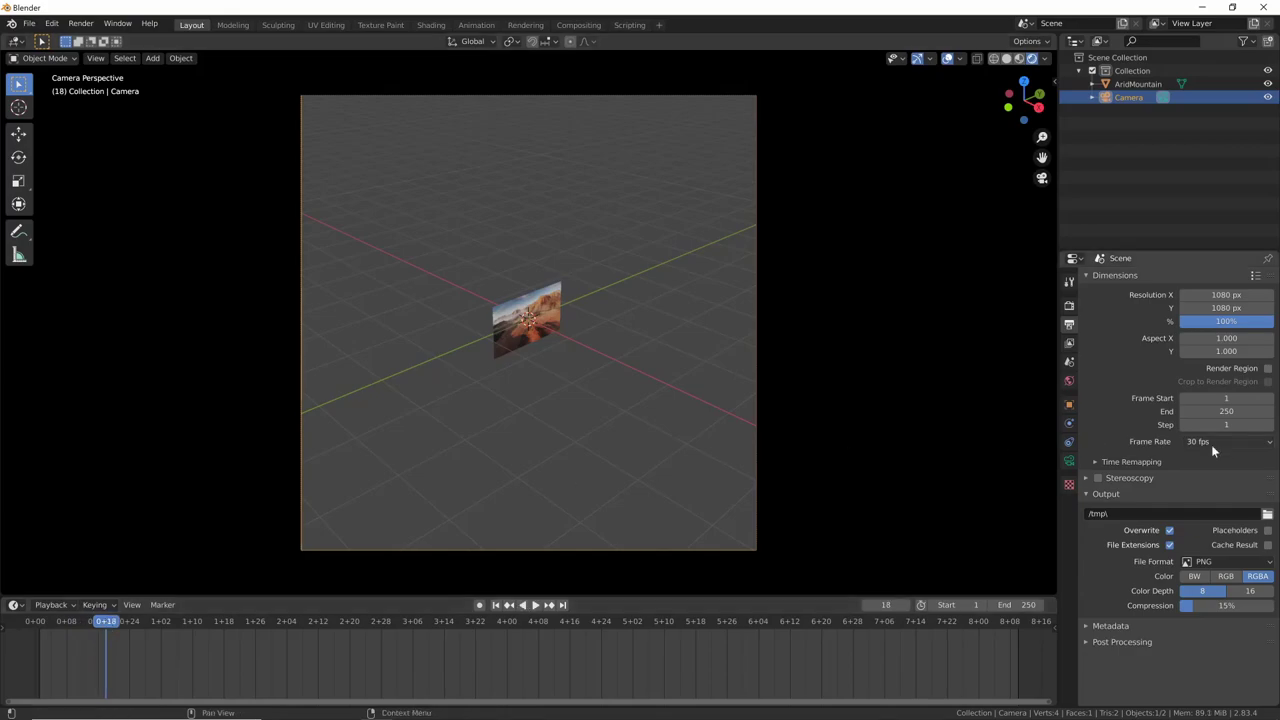
key(space)
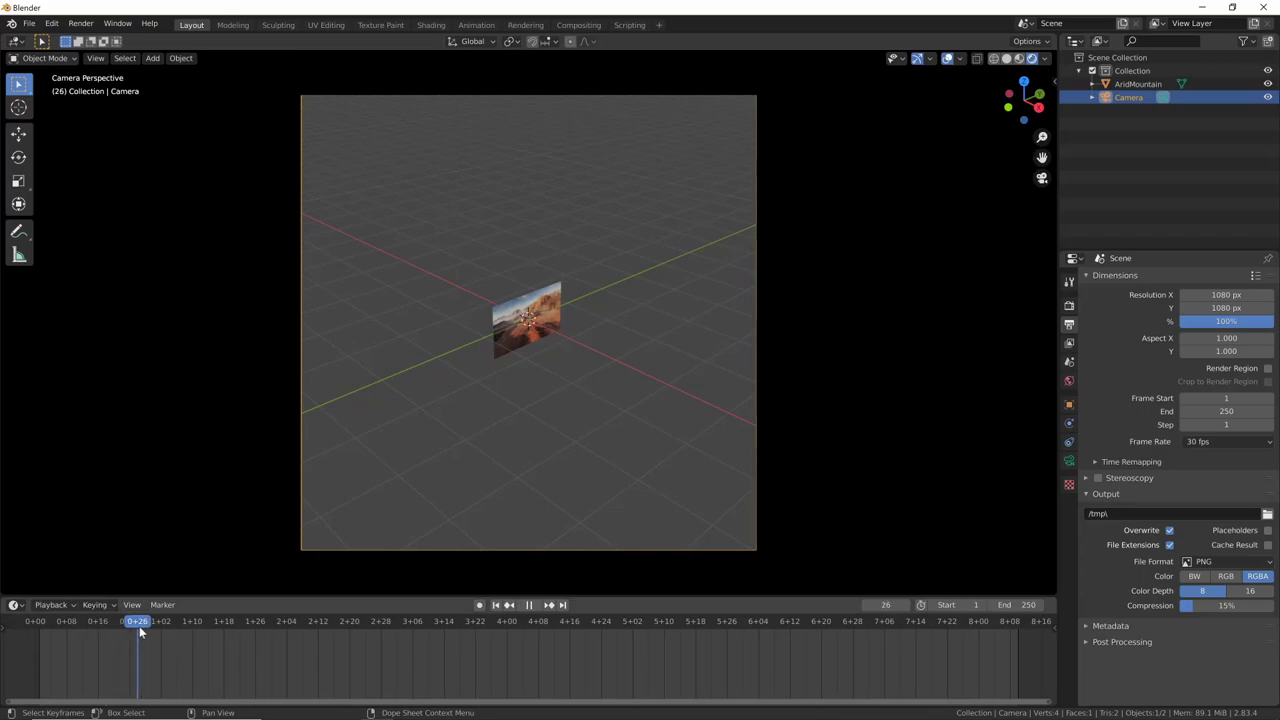
mouse_move(146, 628)
mouse_down()
mouse_move(519, 634)
mouse_move(508, 638)
mouse_up()
key(space)
key(space)
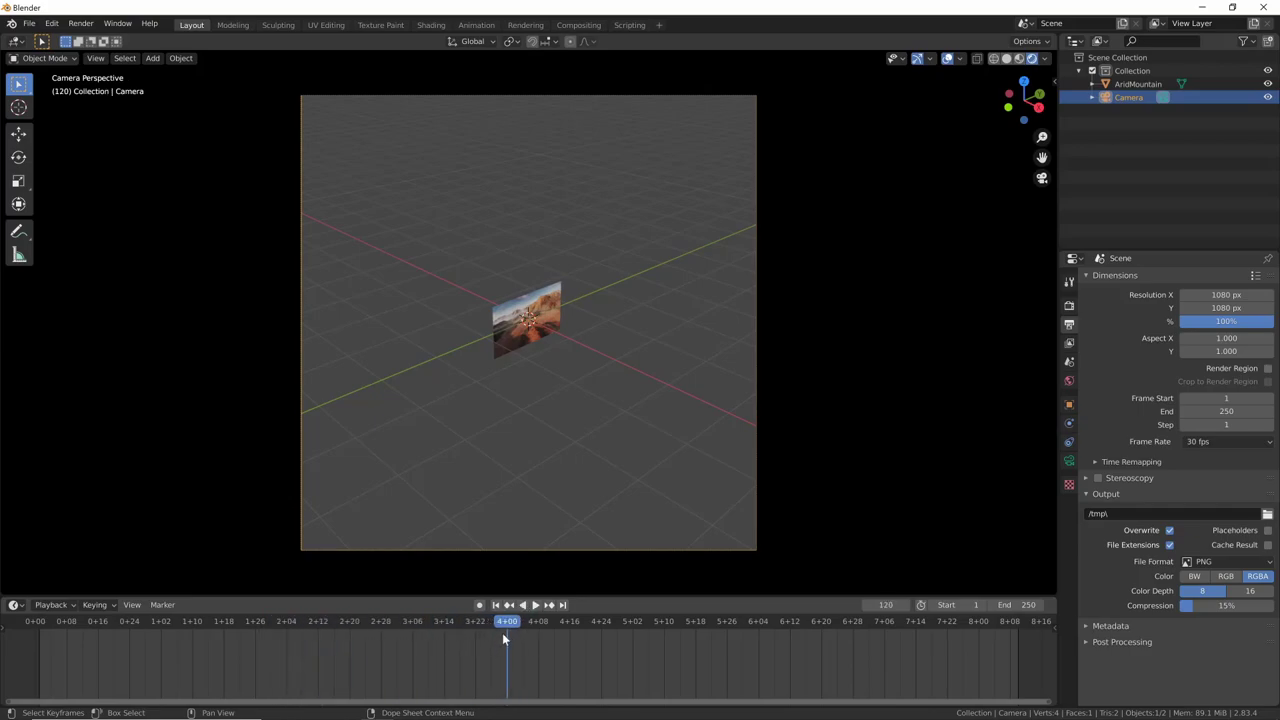
ctrl+middle_drag(837, 664, 794, 677)
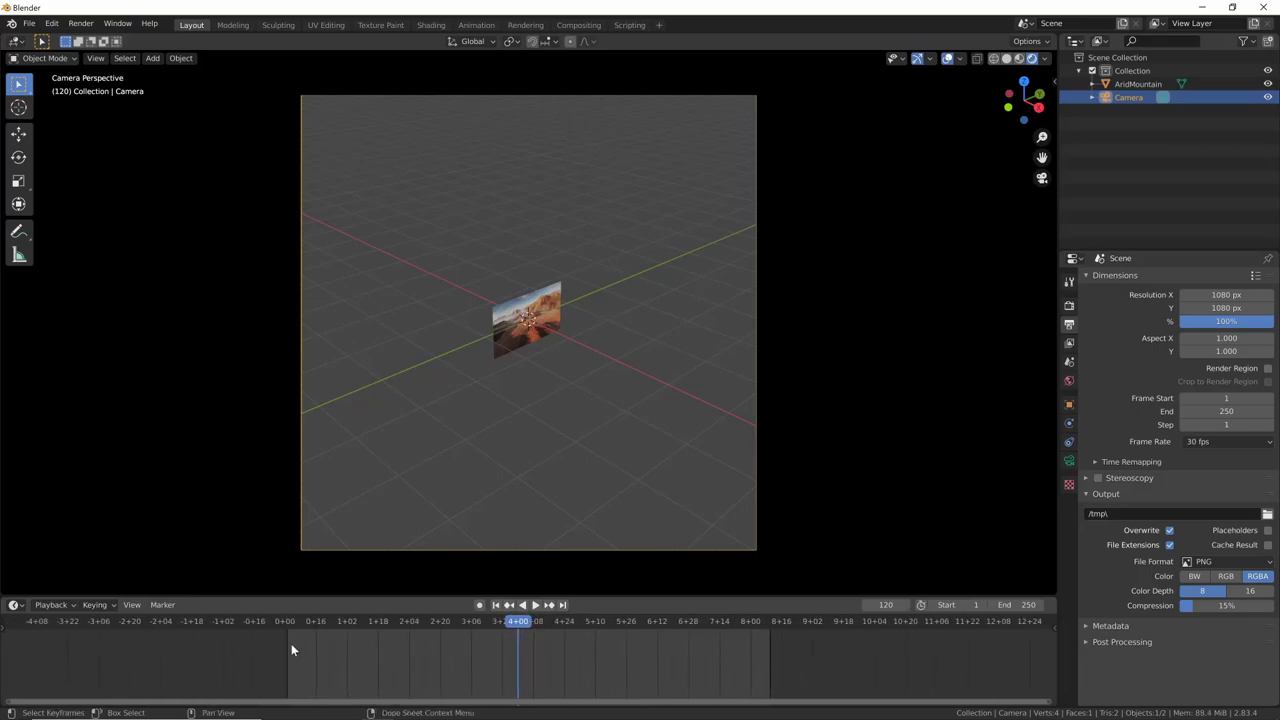
mouse_move(527, 622)
mouse_down()
mouse_move(727, 630)
mouse_move(699, 646)
mouse_move(270, 626)
mouse_move(577, 628)
mouse_move(462, 675)
mouse_up()
key(shift+Left)
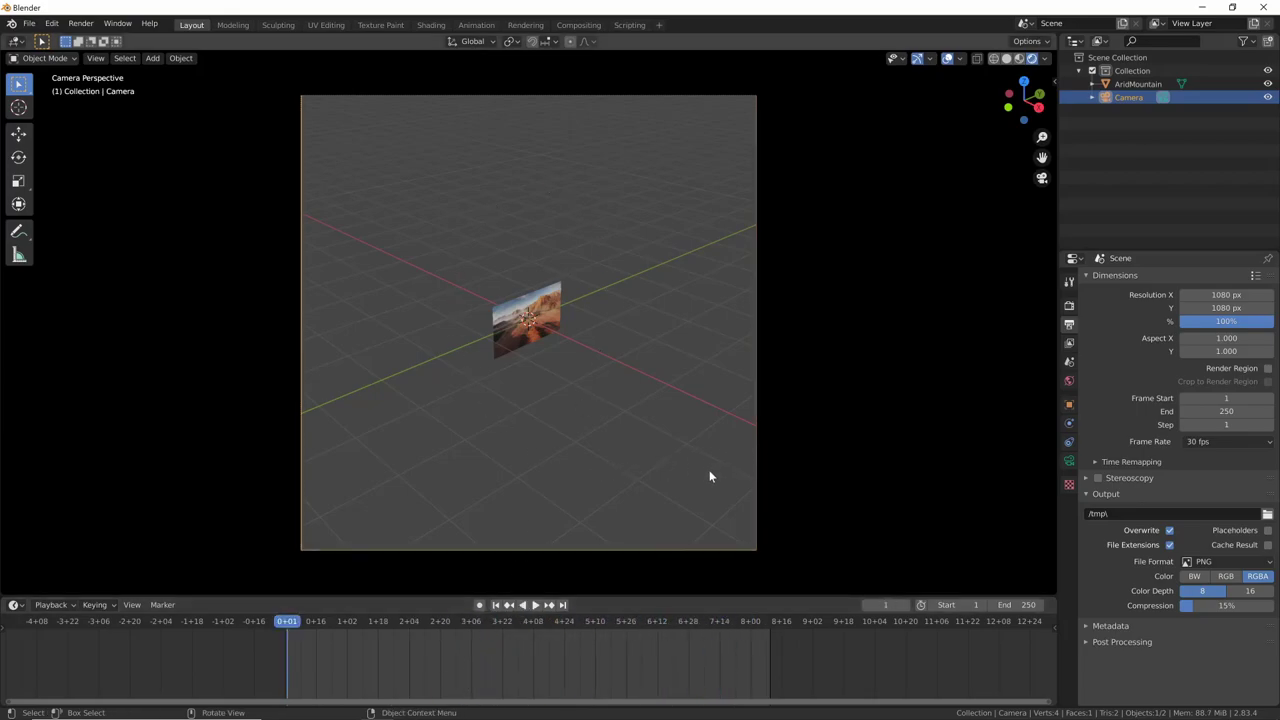
Step: Orbit back into camera view and show its transform: location 7.3589, -6.9258, 4.9583 m, rotation 63.6°, 0°, 46.7°
mouse_move(704, 481)
middle_down()
mouse_move(600, 463)
mouse_move(614, 446)
mouse_move(668, 462)
mouse_move(749, 449)
mouse_move(820, 371)
mouse_move(580, 494)
mouse_move(677, 408)
mouse_move(650, 395)
middle_up()
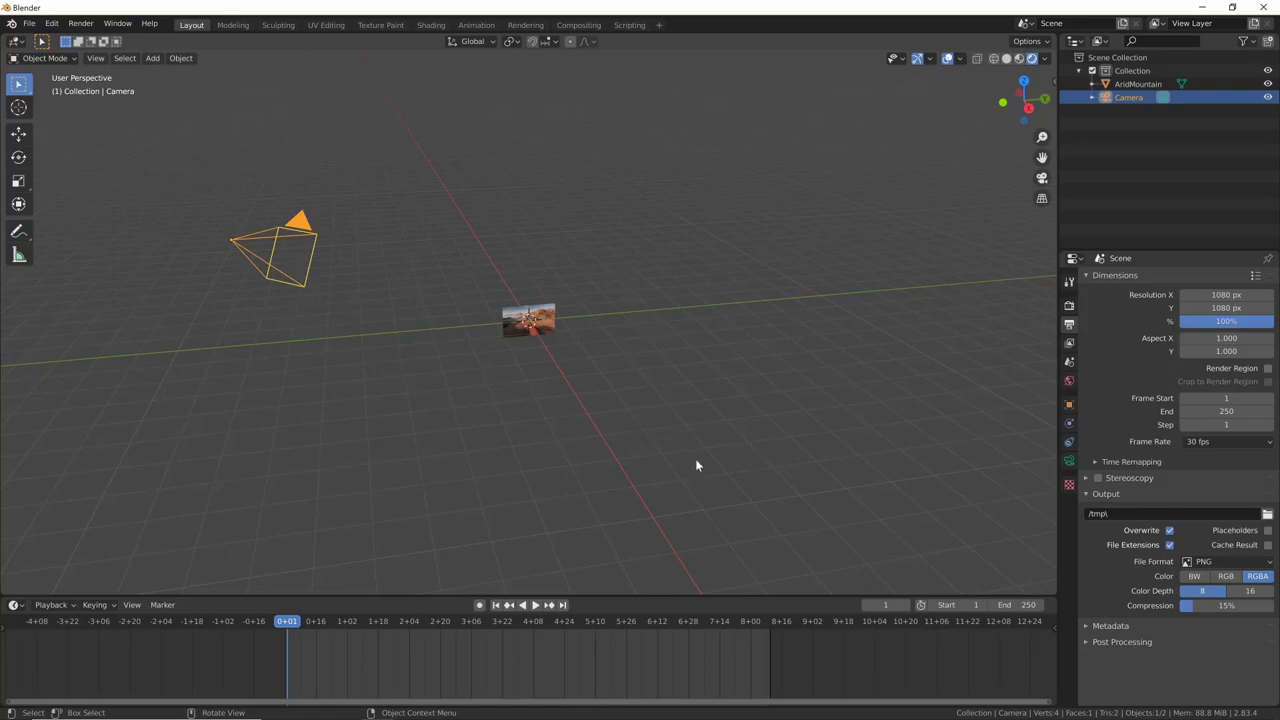
middle_drag(697, 465, 620, 532)
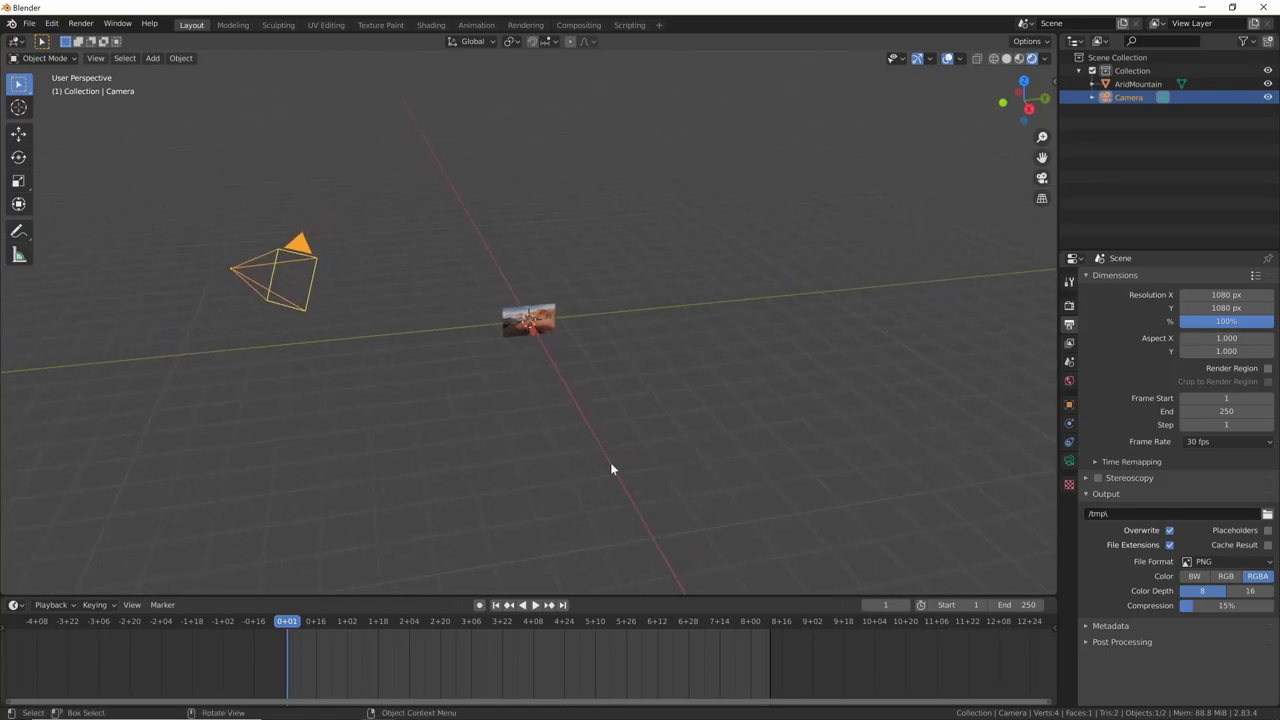
click(1041, 177)
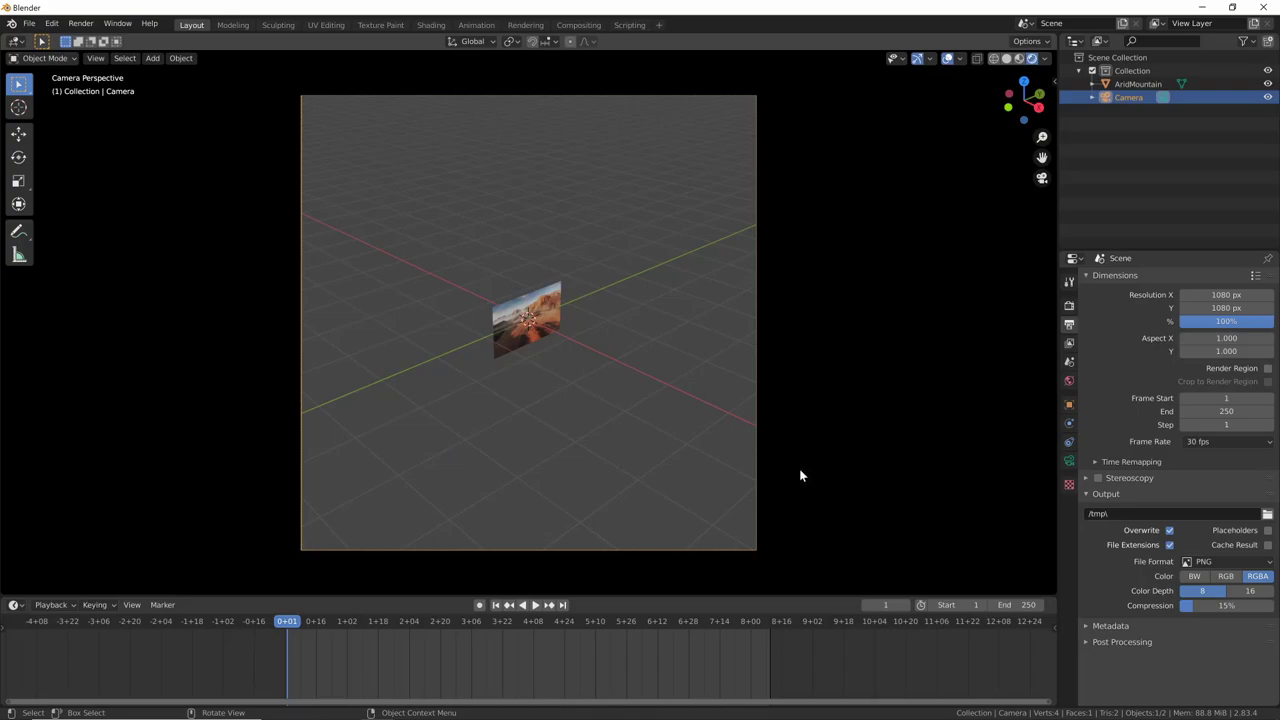
key(n)
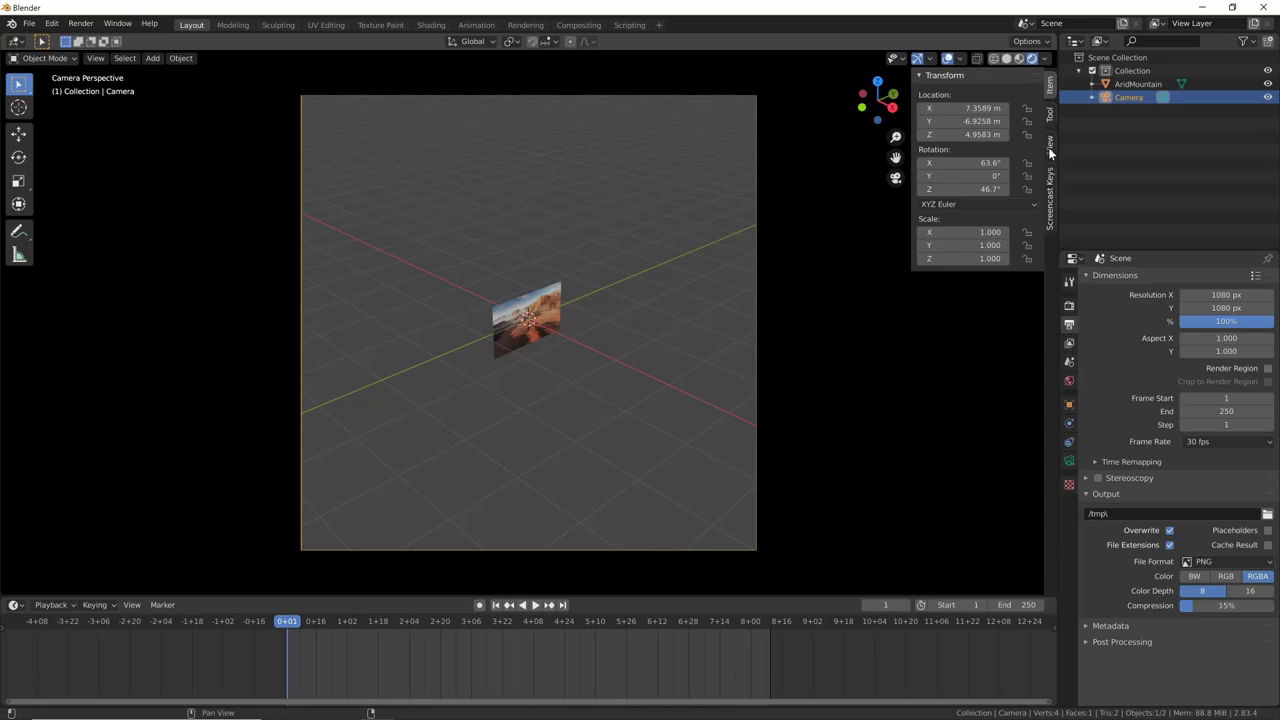
Step: Enable Lock Camera to View and orbit until the AridMountain image is level and centred
click(1050, 145)
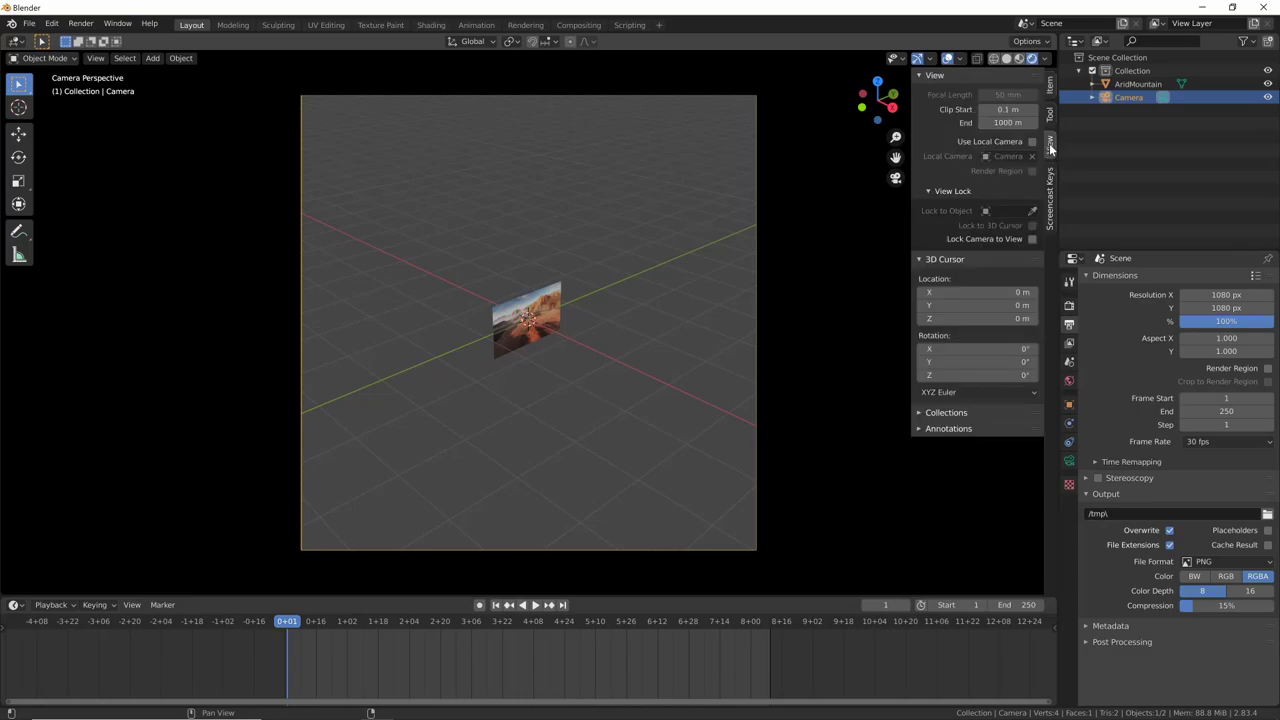
click(1033, 239)
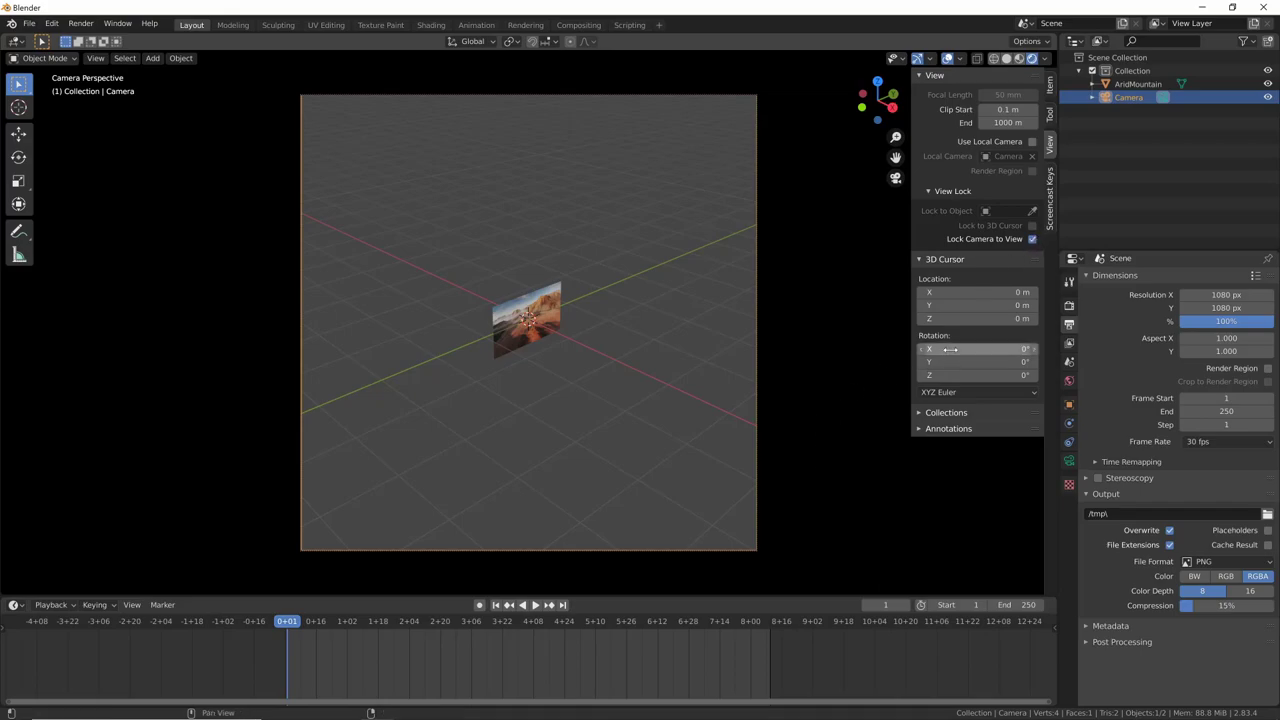
middle_drag(740, 470, 648, 432)
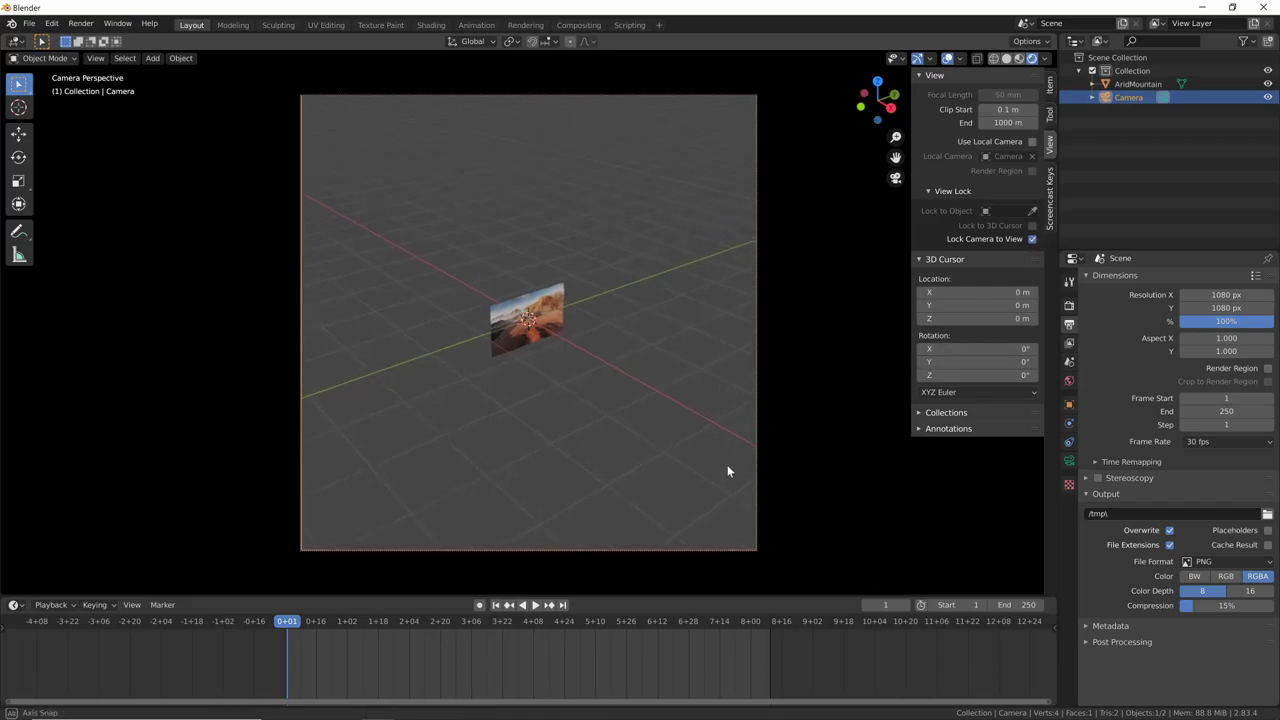
mouse_move(696, 427)
middle_down()
mouse_move(669, 466)
mouse_move(671, 454)
mouse_move(623, 451)
mouse_move(836, 285)
mouse_move(757, 409)
mouse_move(637, 366)
mouse_move(680, 346)
mouse_move(686, 357)
mouse_move(518, 474)
mouse_move(663, 380)
mouse_move(511, 466)
mouse_move(621, 416)
middle_up()
middle_drag(588, 465, 607, 457)
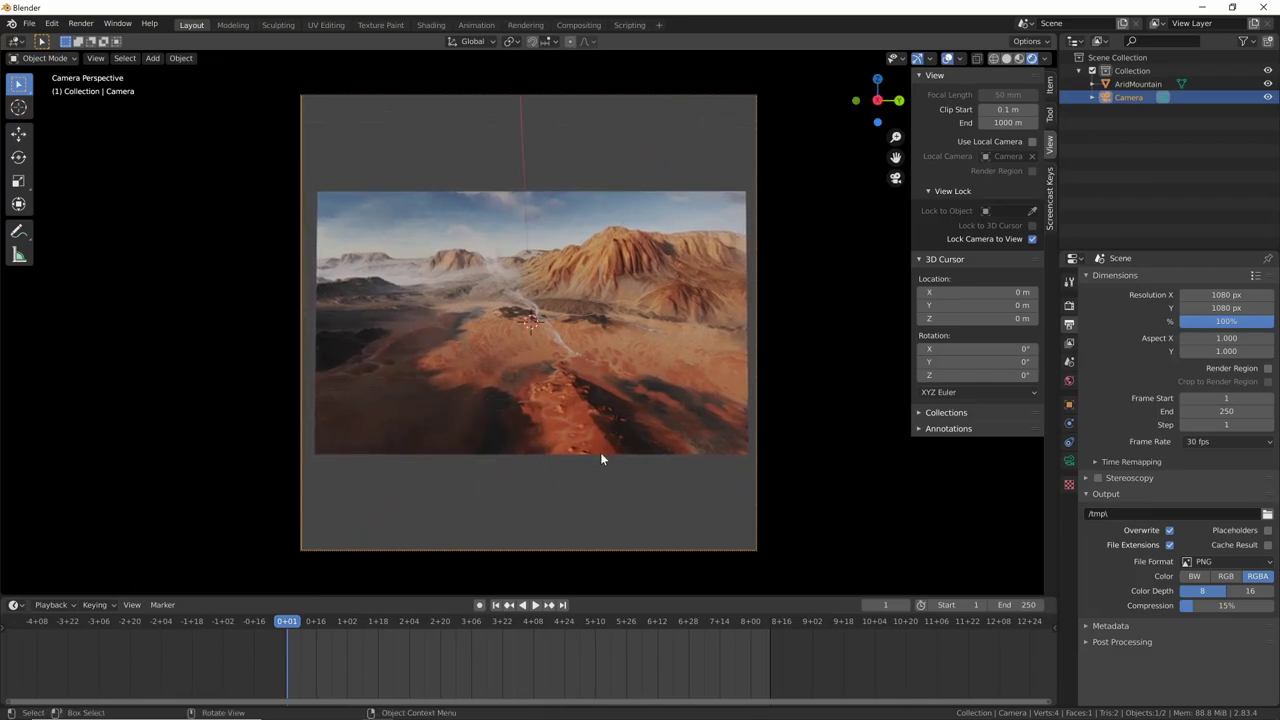
Step: Set the camera's focal length to 100 mm
click(1069, 463)
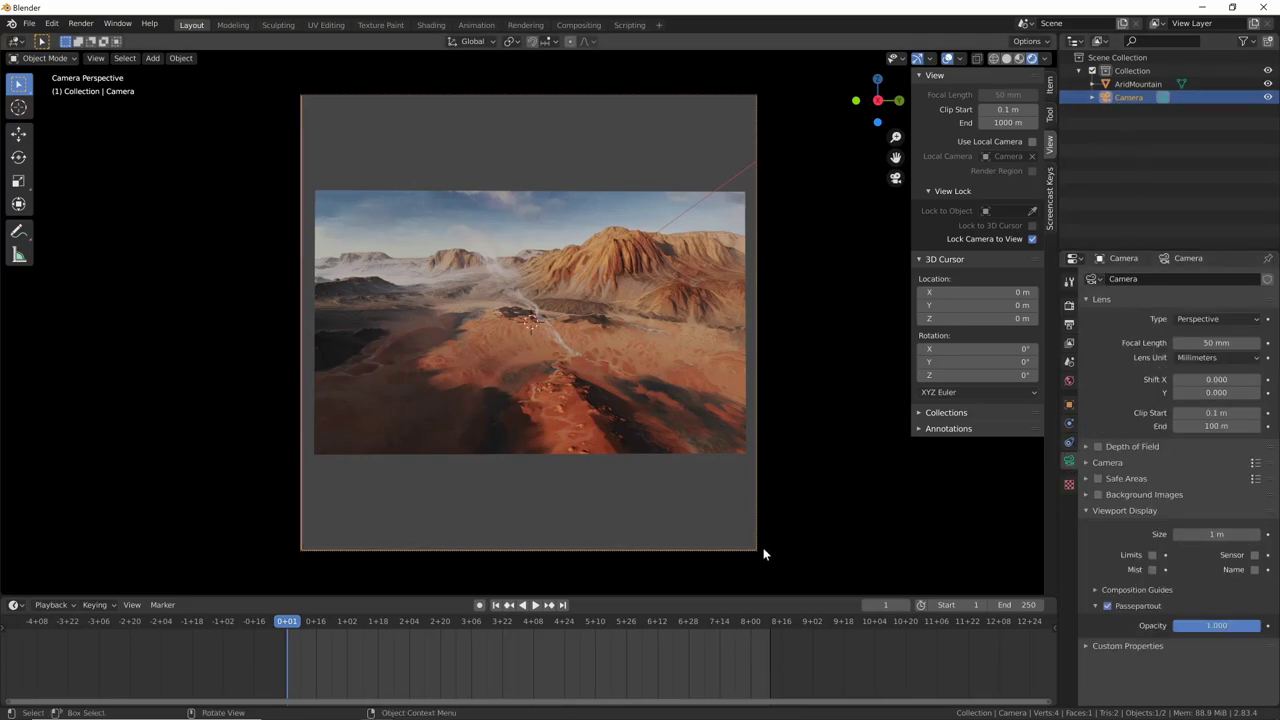
click(1216, 343)
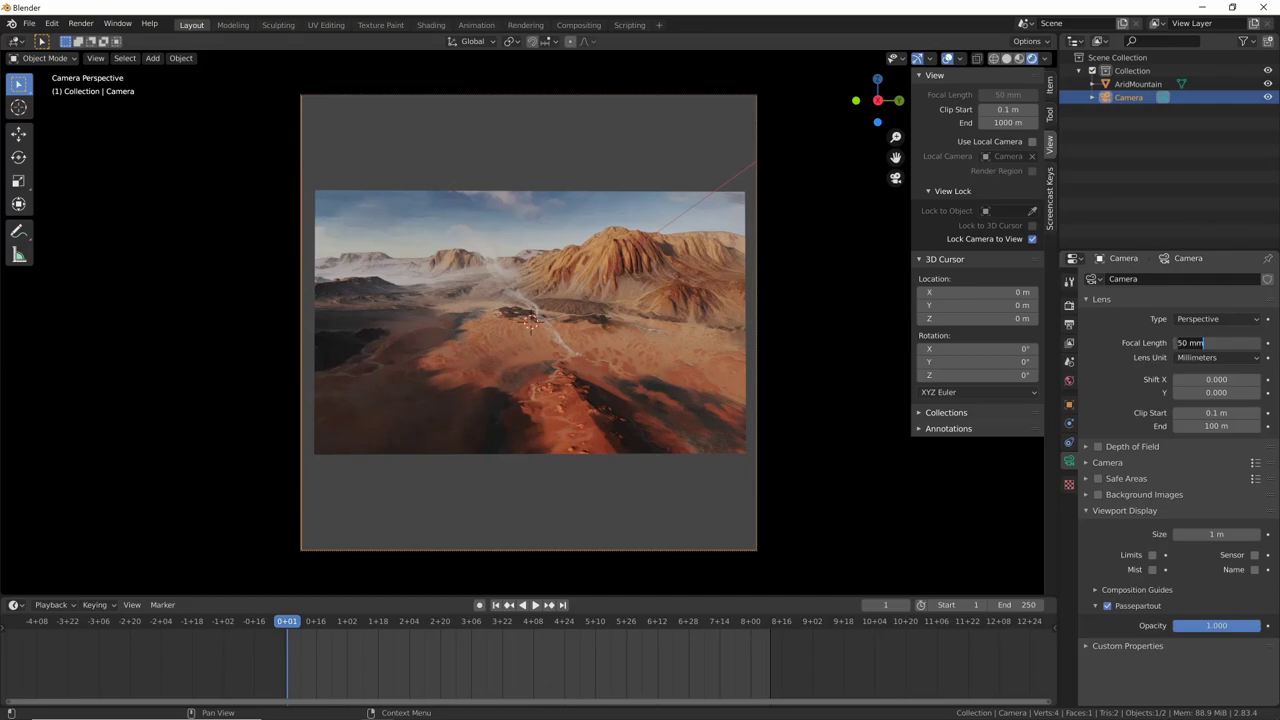
text(100)
key(Return)
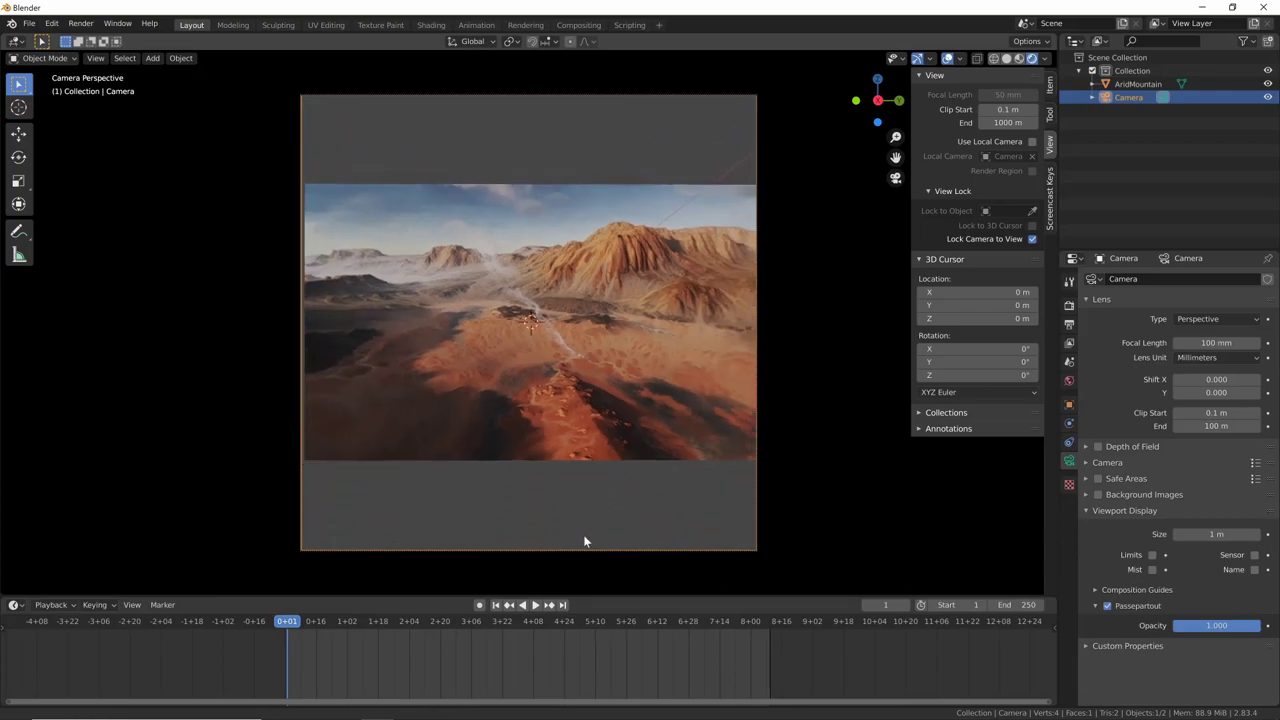
Step: Move the camera along X and orbit so the image sits slightly tilted and smaller in frame
key(g)
key(x)
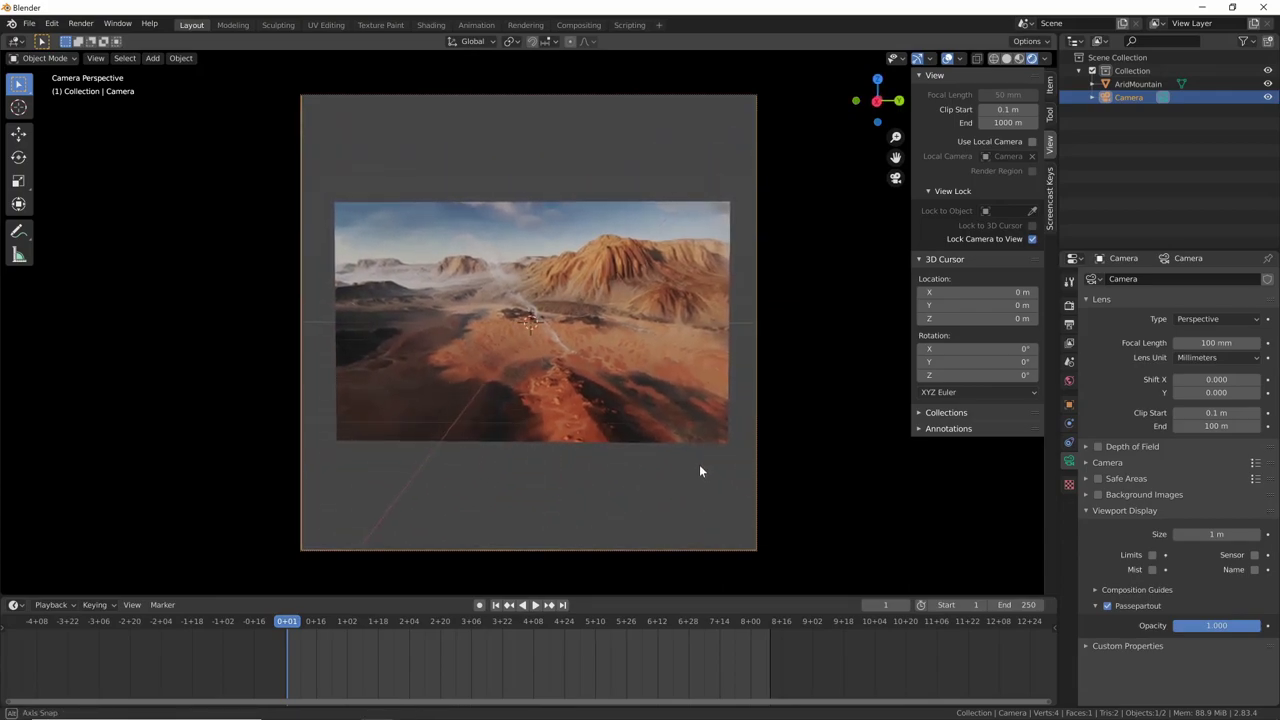
mouse_move(706, 477)
middle_down()
mouse_move(803, 492)
mouse_move(868, 465)
mouse_move(874, 505)
mouse_move(803, 507)
mouse_move(829, 498)
mouse_move(809, 483)
mouse_move(828, 496)
middle_up()
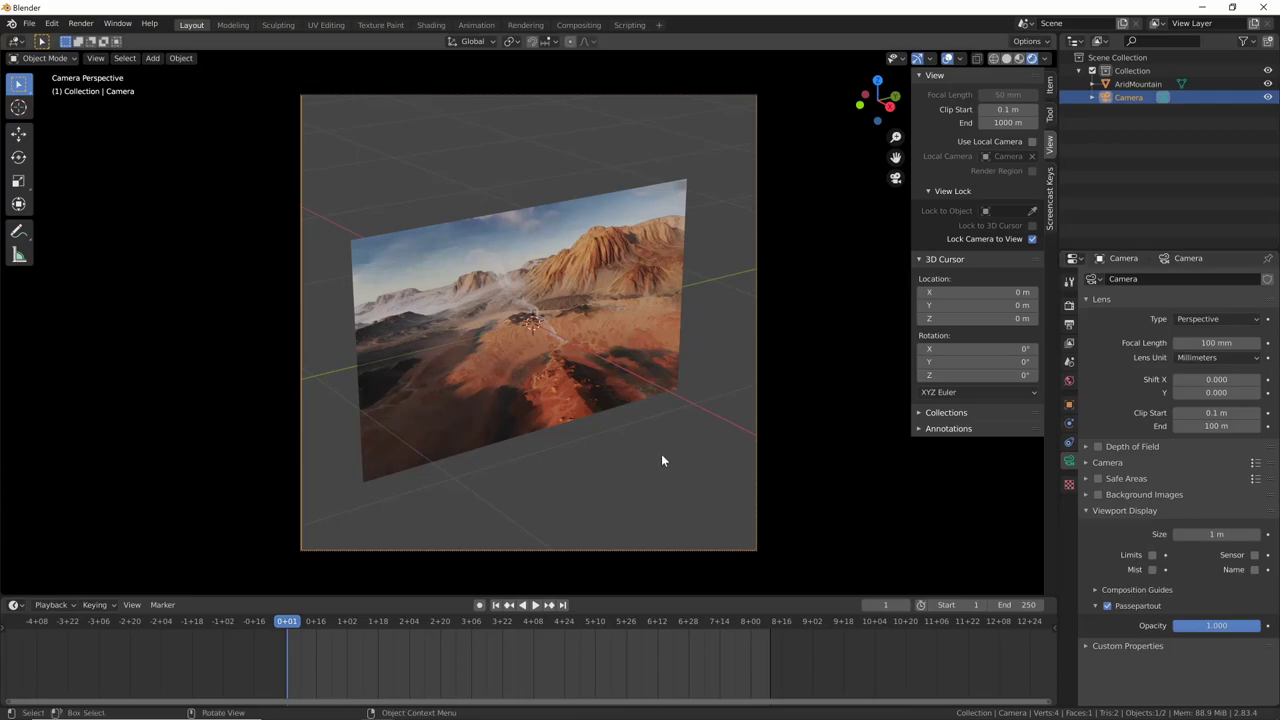
mouse_move(661, 460)
middle_down()
mouse_move(674, 463)
mouse_move(660, 463)
mouse_move(666, 443)
mouse_move(646, 418)
mouse_move(617, 420)
mouse_move(643, 423)
mouse_move(652, 385)
mouse_move(800, 290)
mouse_move(712, 318)
mouse_move(666, 376)
mouse_move(714, 371)
mouse_move(674, 400)
mouse_move(690, 388)
mouse_move(646, 457)
mouse_move(595, 489)
middle_up()
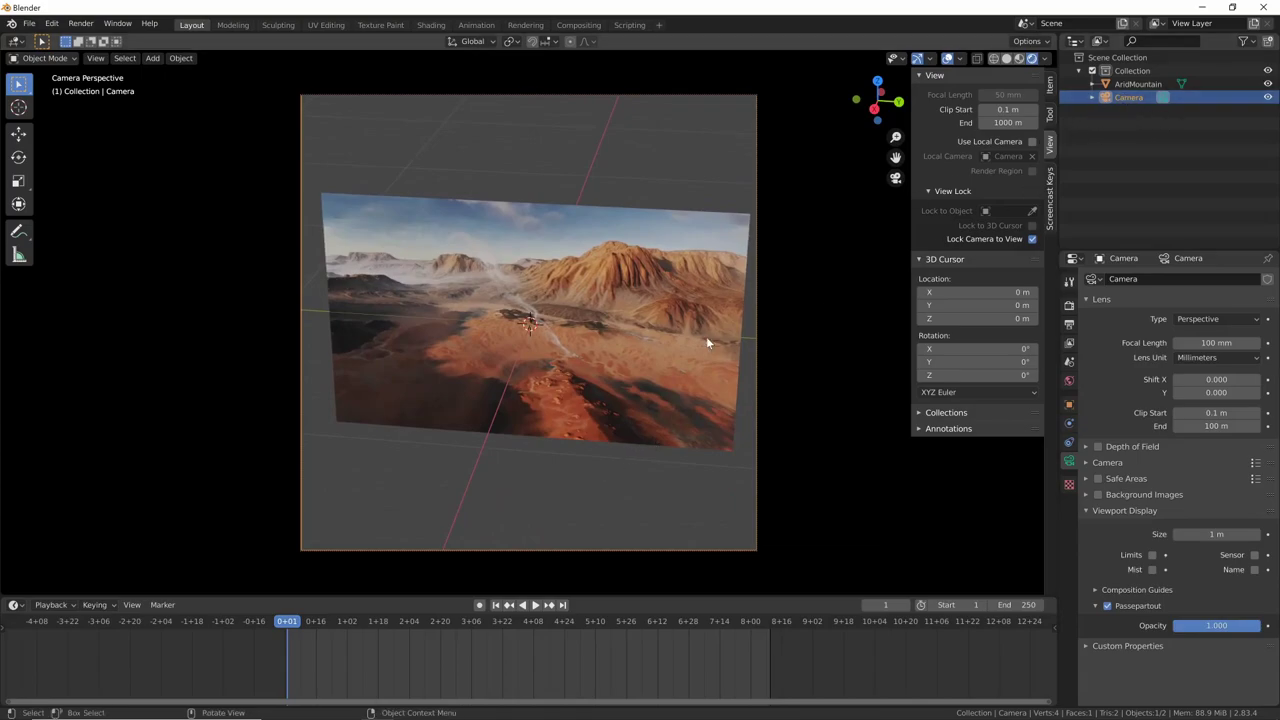
Step: Reselect the camera and clear its rotation to 0°, 0°, 0°
key(alt+a)
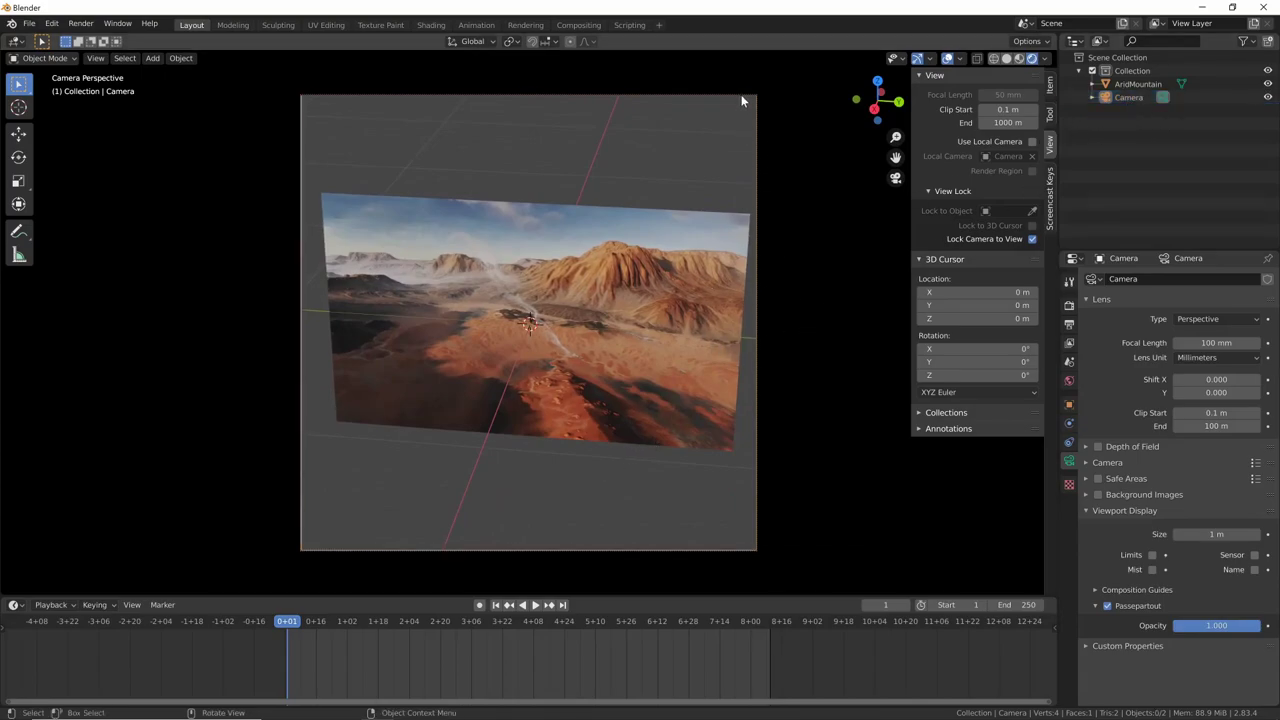
click(1134, 99)
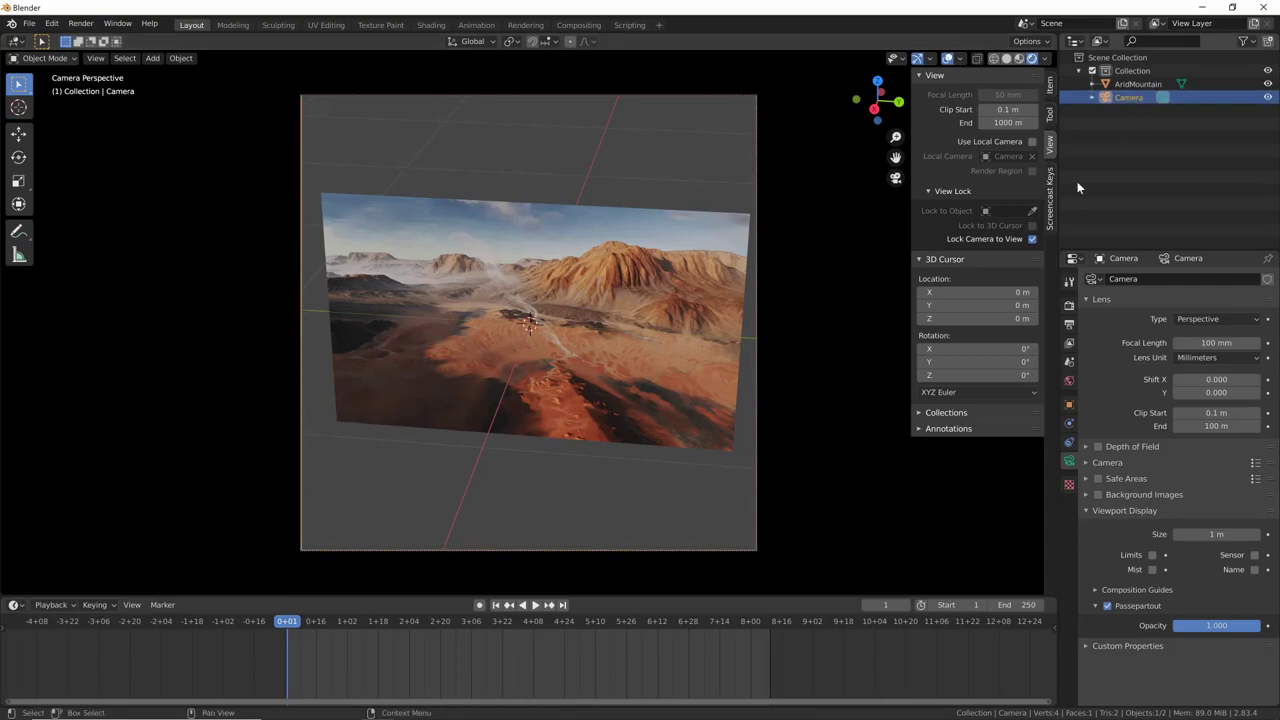
click(1049, 87)
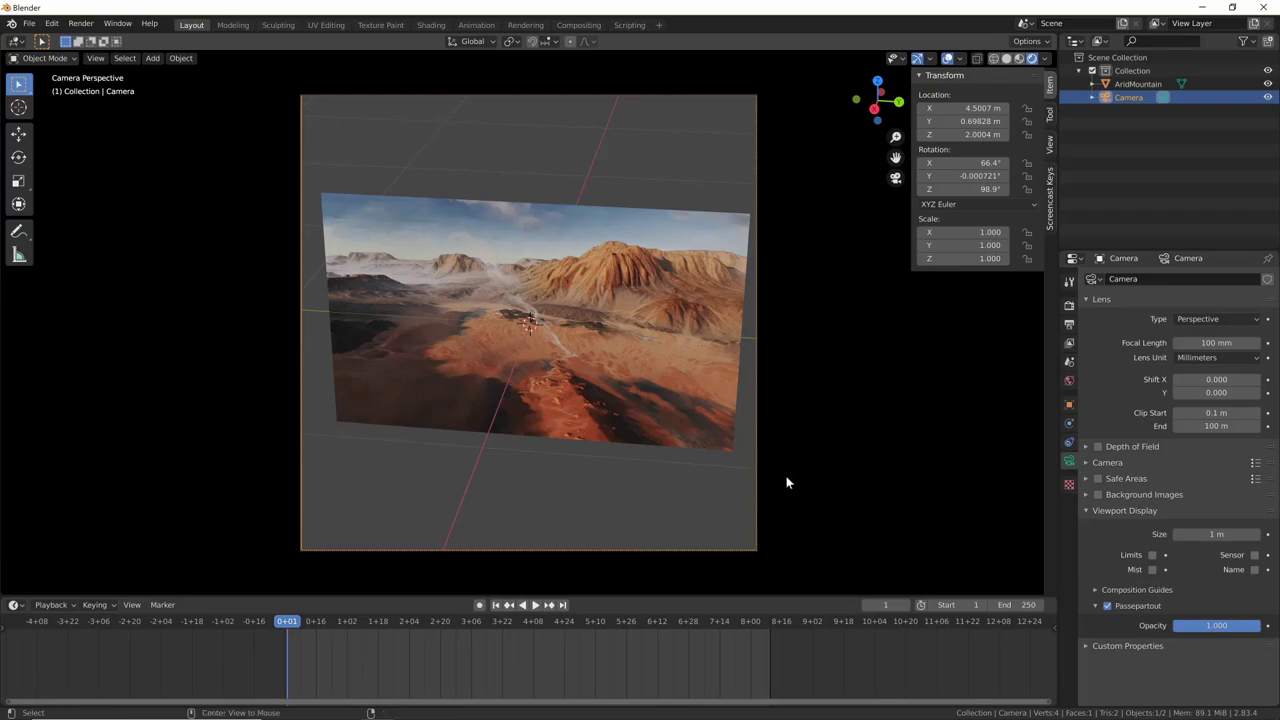
key(alt+r)
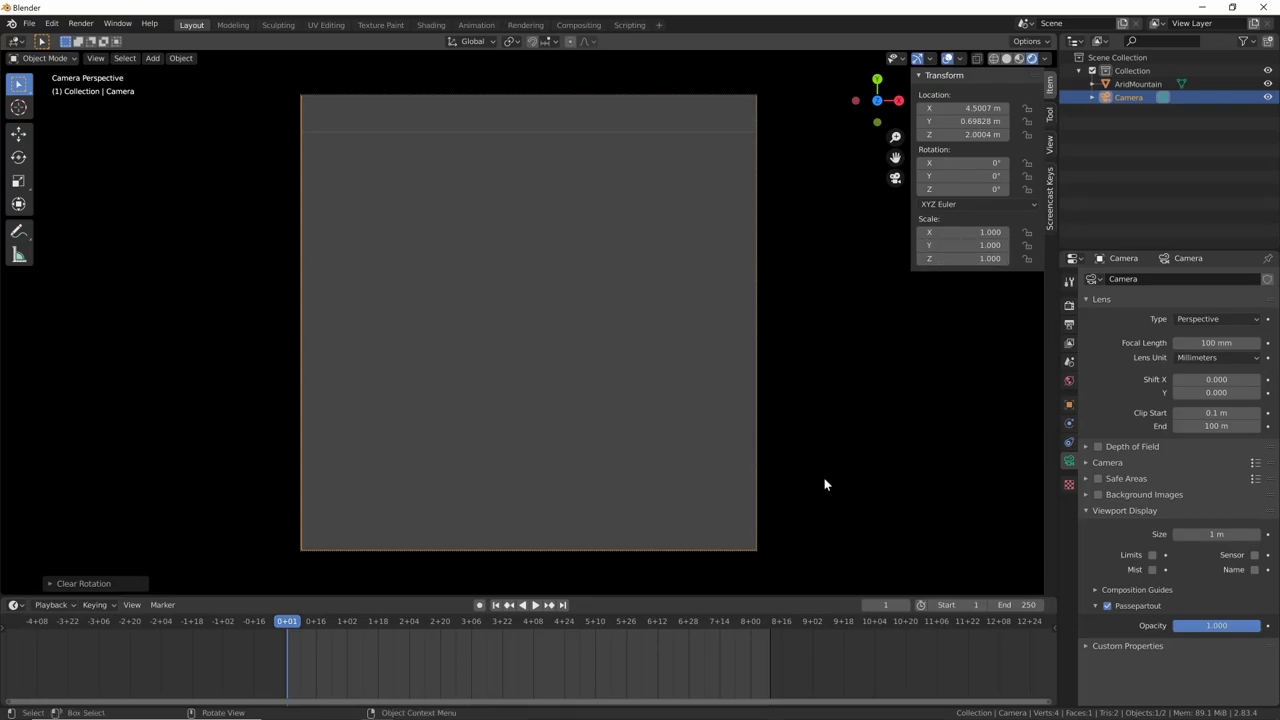
Step: Leave camera view and orbit around to inspect the camera beside the AridMountain image plane
key(KP_0)
mouse_move(820, 479)
middle_down()
mouse_move(888, 410)
mouse_move(889, 452)
mouse_move(716, 315)
middle_up()
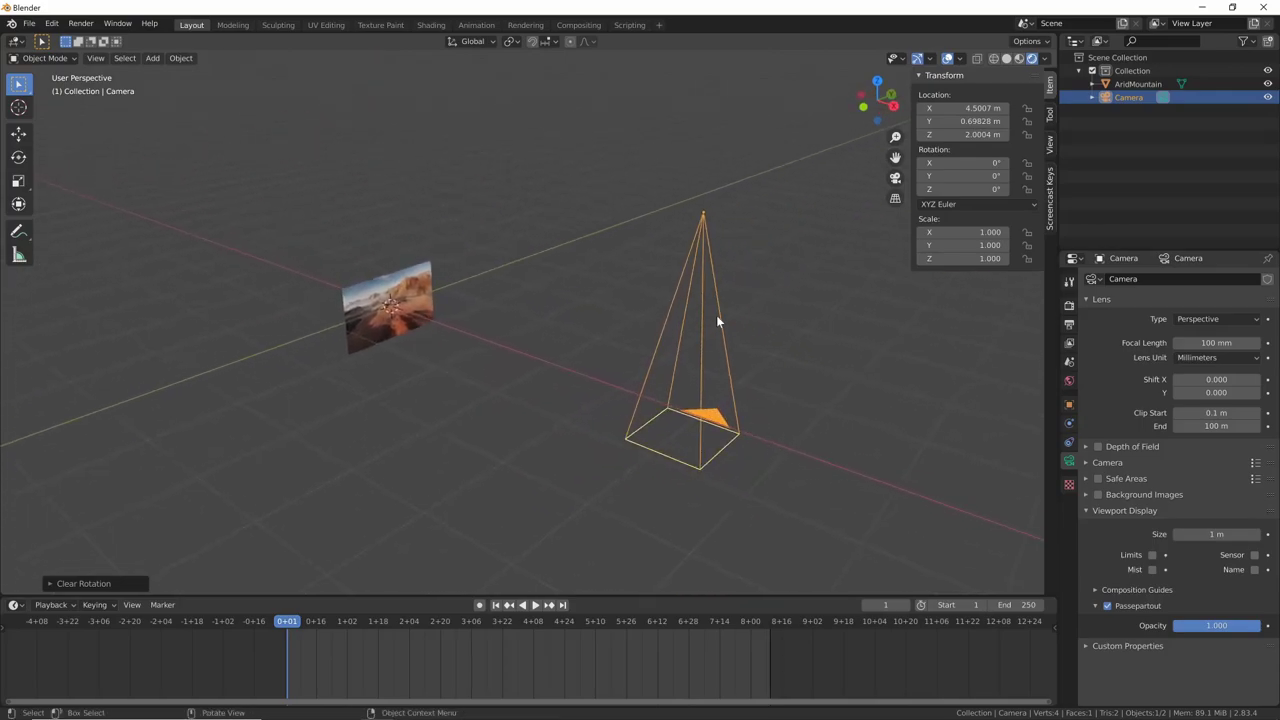
mouse_move(674, 521)
middle_down()
mouse_move(800, 507)
mouse_move(709, 364)
mouse_move(797, 431)
mouse_move(690, 270)
middle_up()
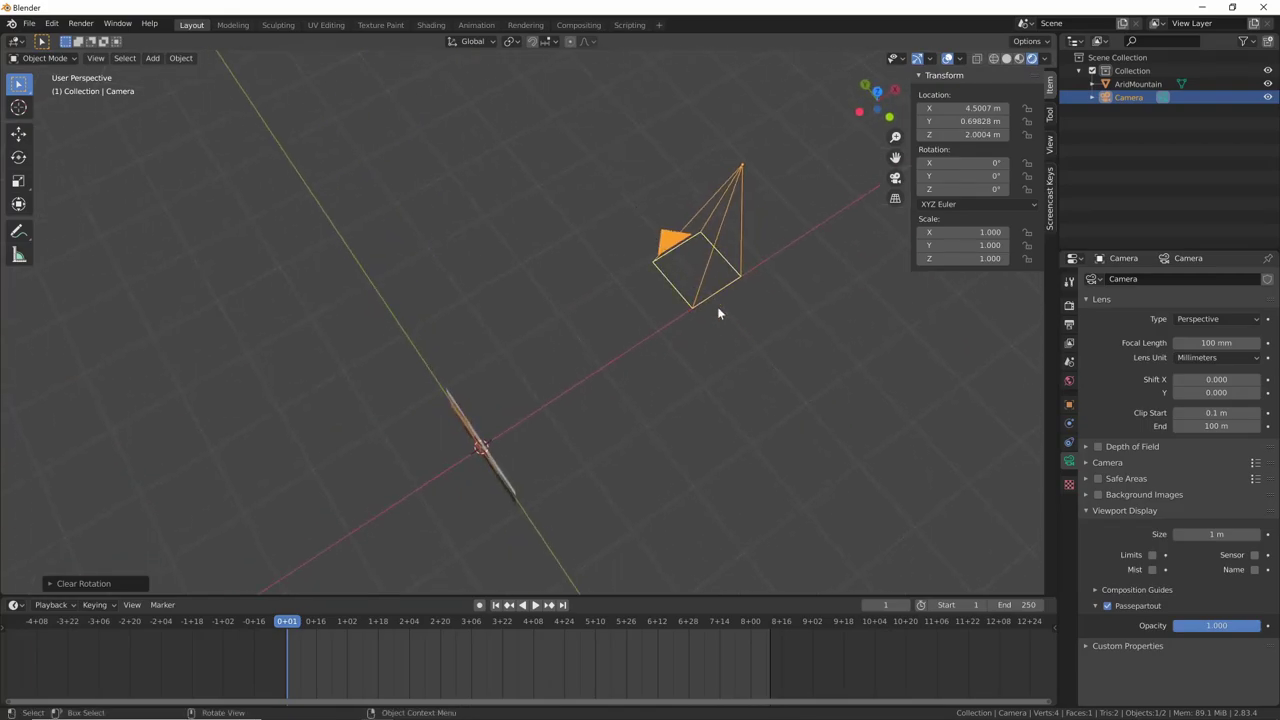
mouse_move(717, 313)
middle_down()
mouse_move(789, 386)
mouse_move(748, 446)
mouse_move(729, 420)
mouse_move(749, 397)
mouse_move(727, 384)
middle_up()
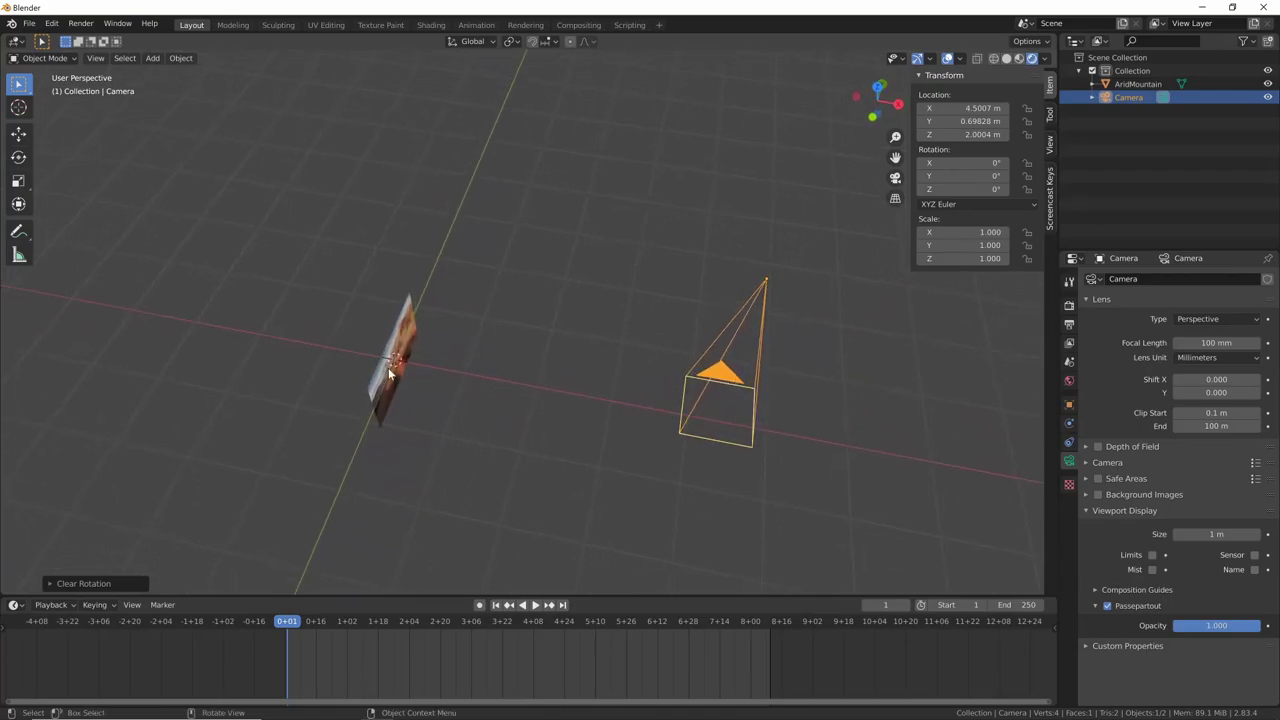
mouse_move(390, 373)
middle_down()
mouse_move(809, 470)
mouse_move(849, 390)
mouse_move(832, 405)
middle_up()
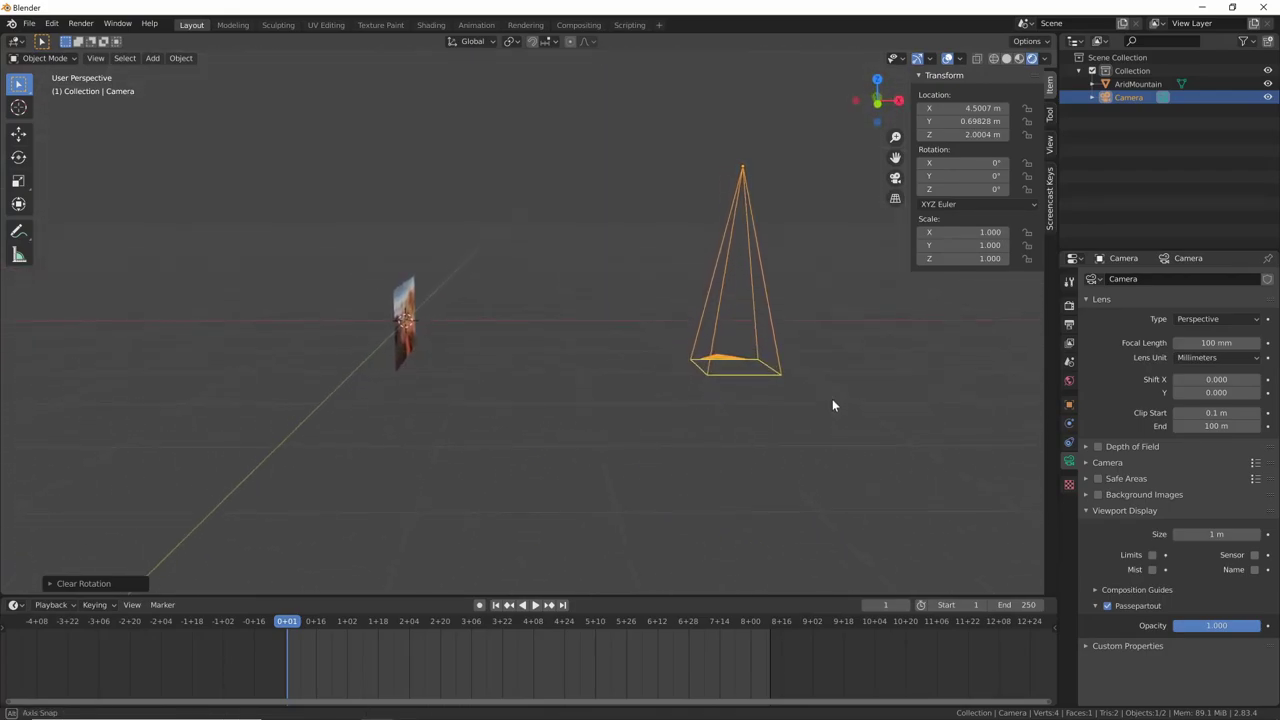
mouse_move(681, 409)
middle_down()
mouse_move(802, 482)
mouse_move(802, 501)
mouse_move(756, 463)
mouse_move(594, 426)
mouse_move(418, 319)
middle_up()
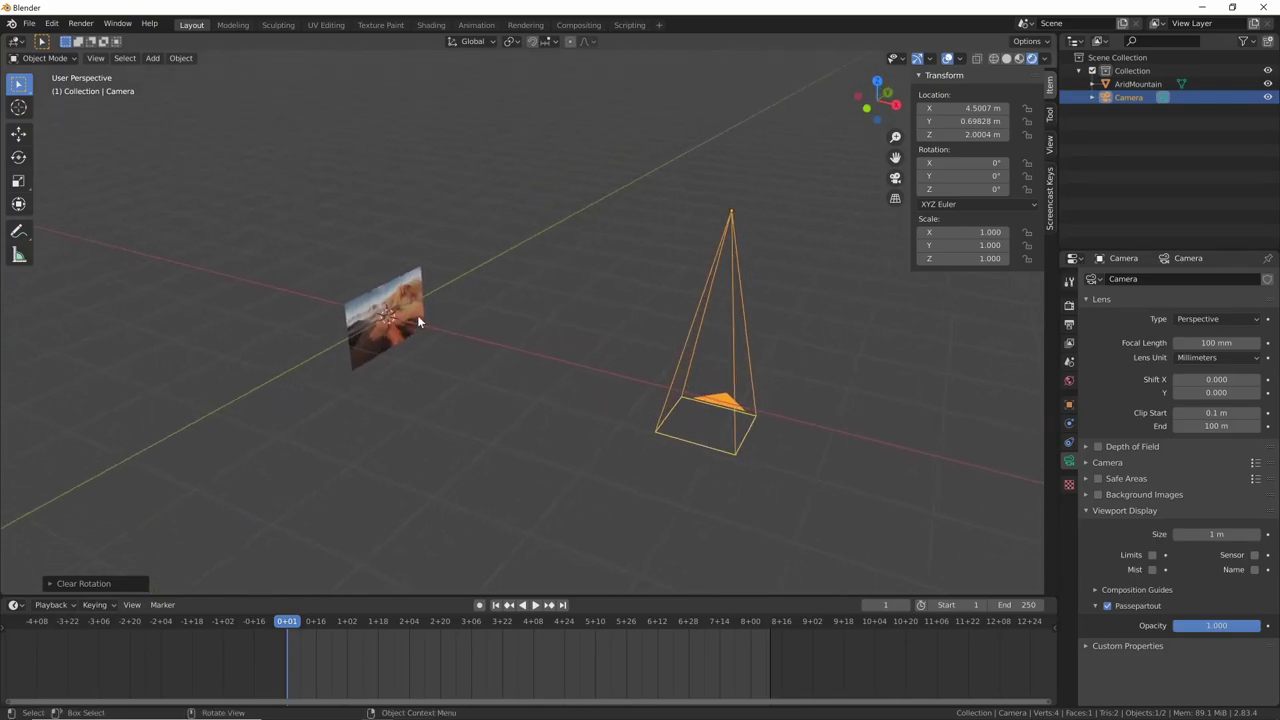
mouse_move(687, 513)
middle_down()
mouse_move(835, 457)
mouse_move(829, 477)
mouse_move(836, 292)
middle_up()
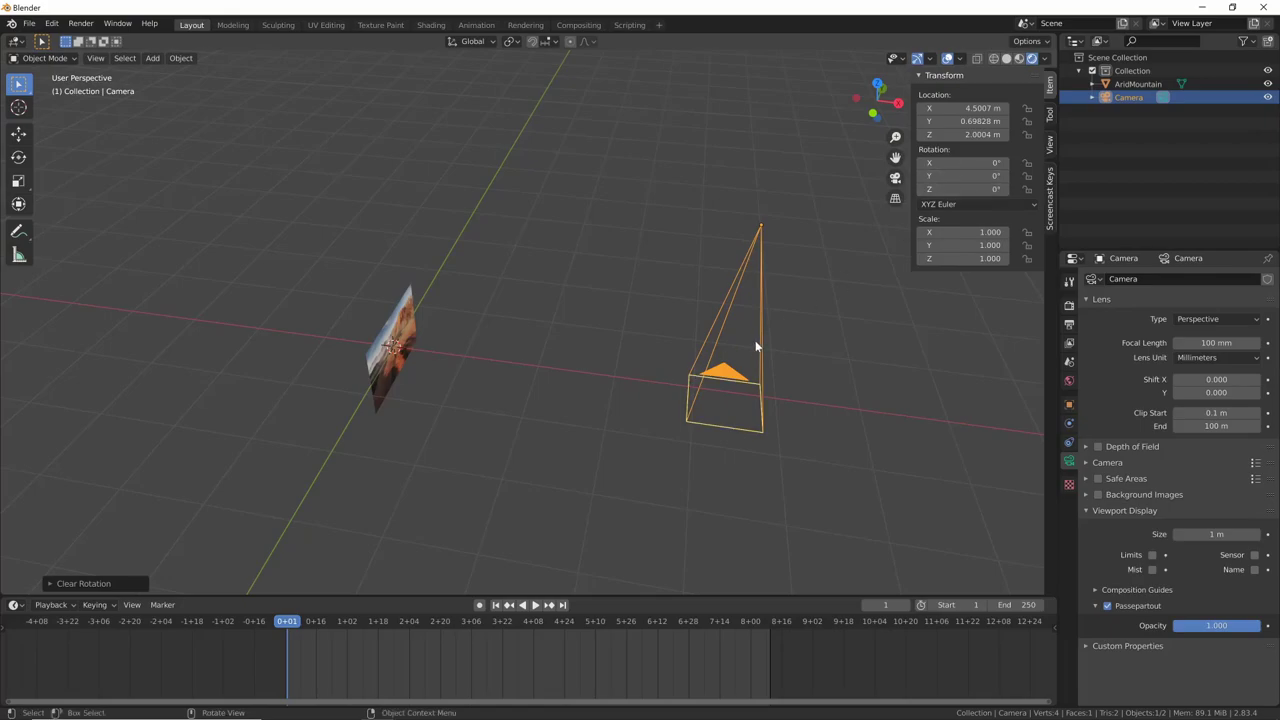
mouse_move(755, 340)
middle_down()
mouse_move(754, 371)
mouse_move(754, 357)
middle_up()
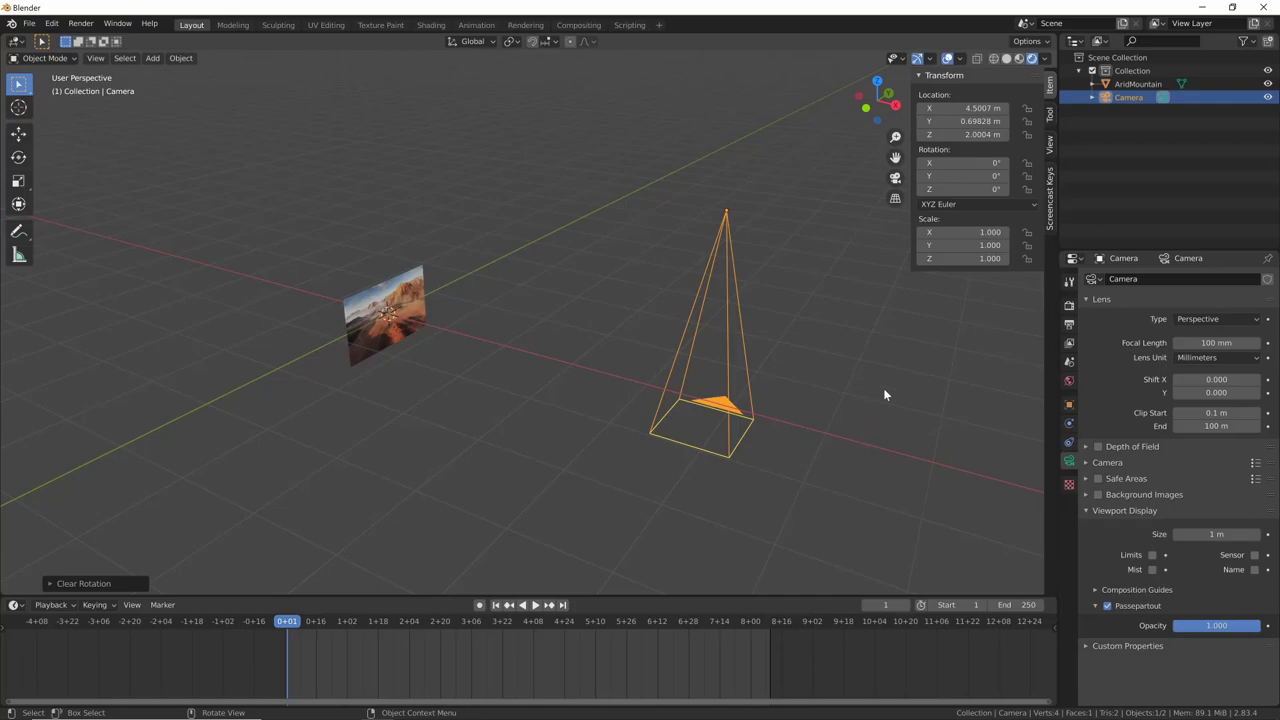
middle_drag(884, 394, 754, 188)
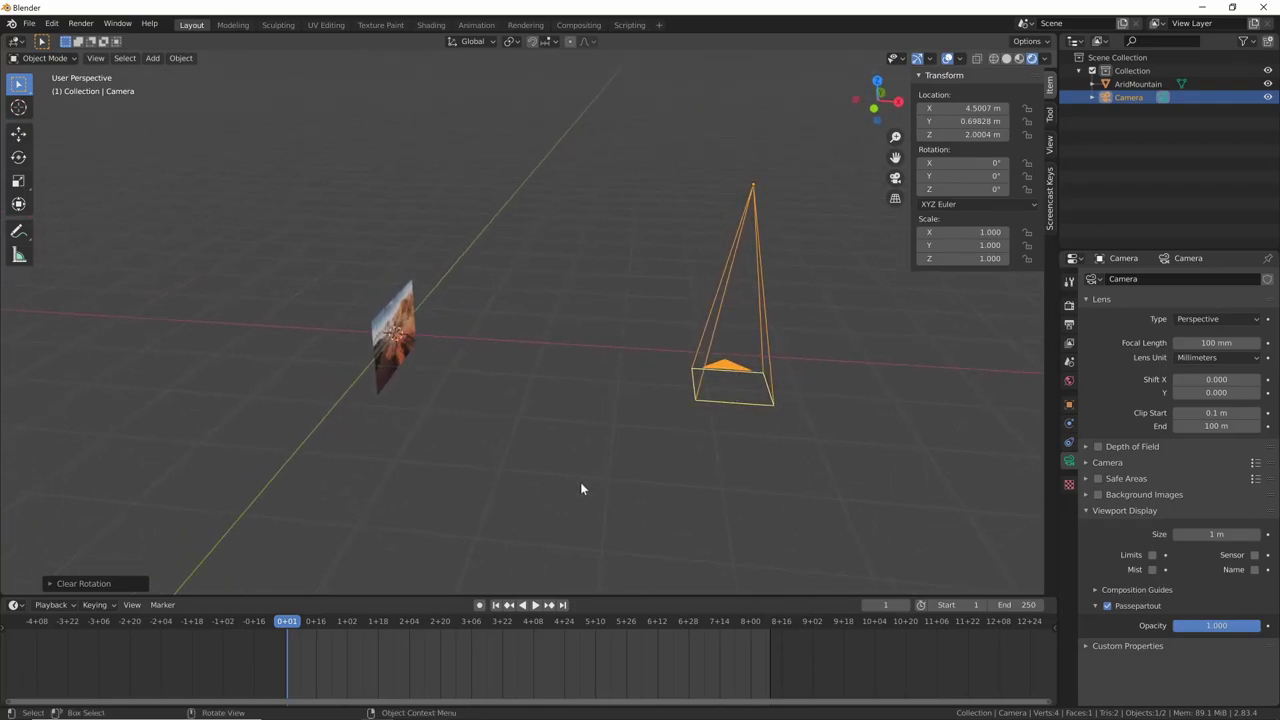
Step: Clear the camera's location to the origin and set its X rotation to 90°
key(alt+g)
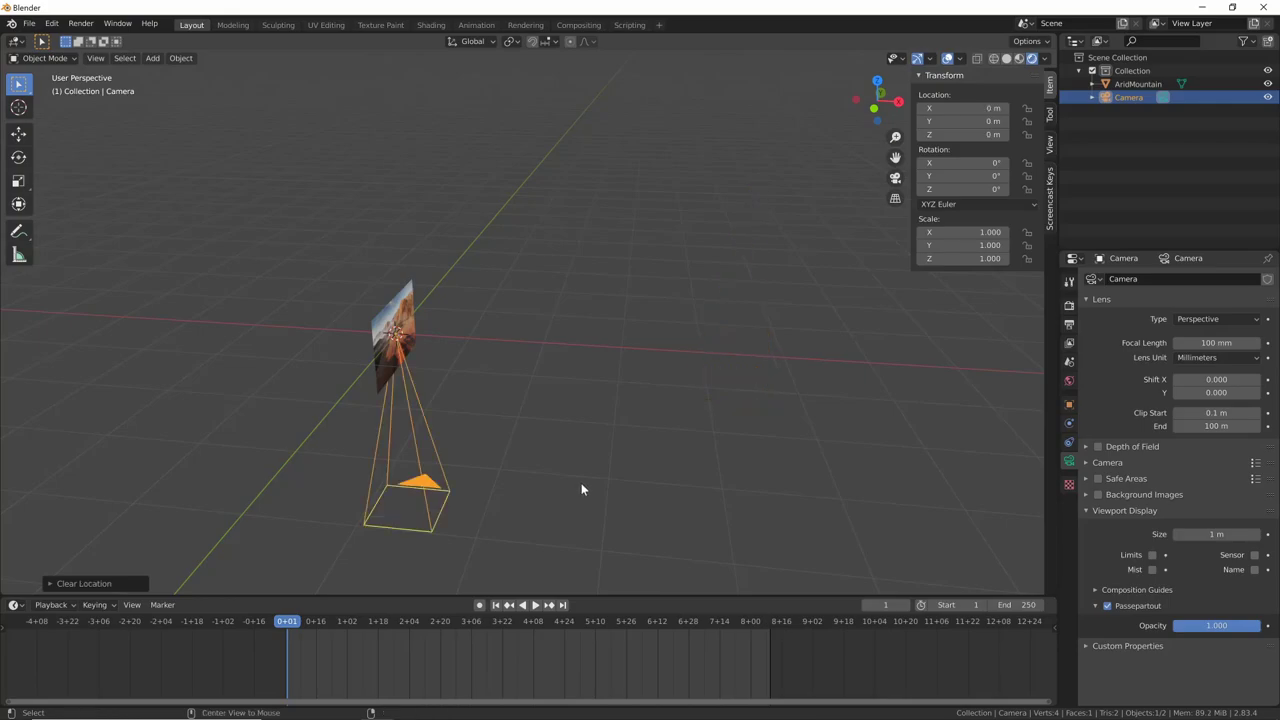
alt+middle_click(455, 340)
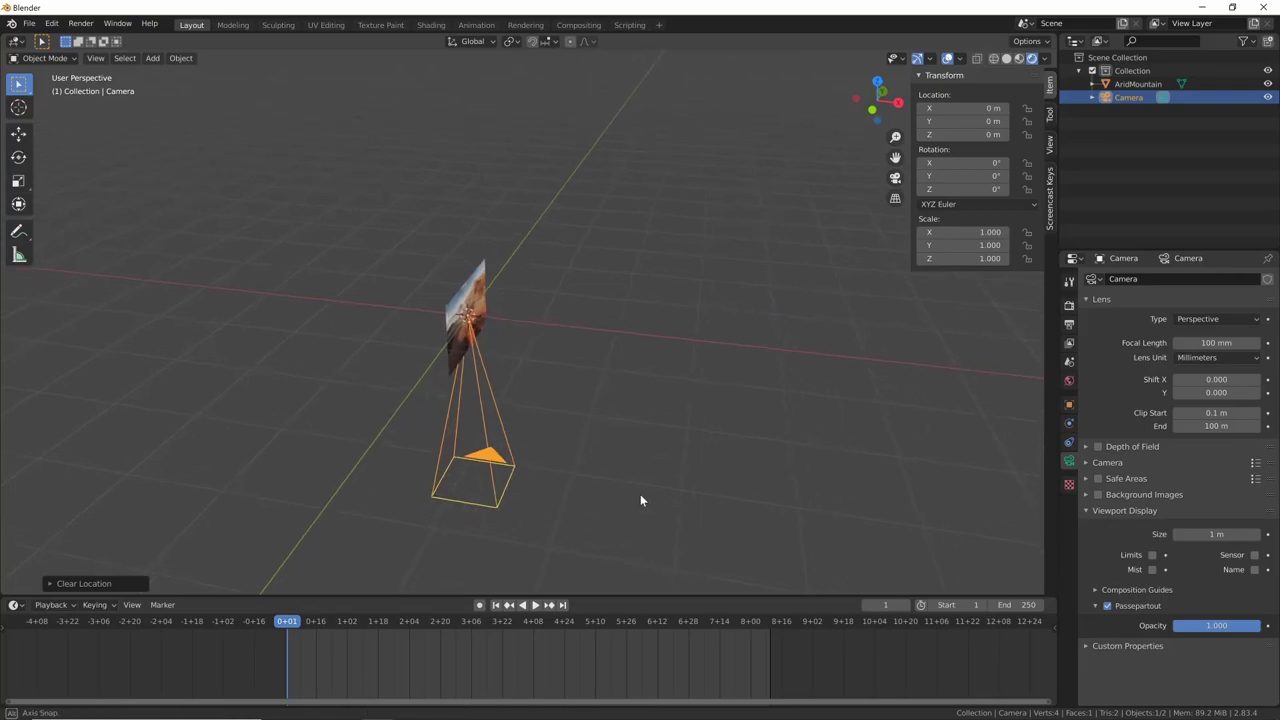
middle_drag(645, 494, 740, 470)
drag(968, 163, 1035, 160)
click(1035, 161)
text(90)
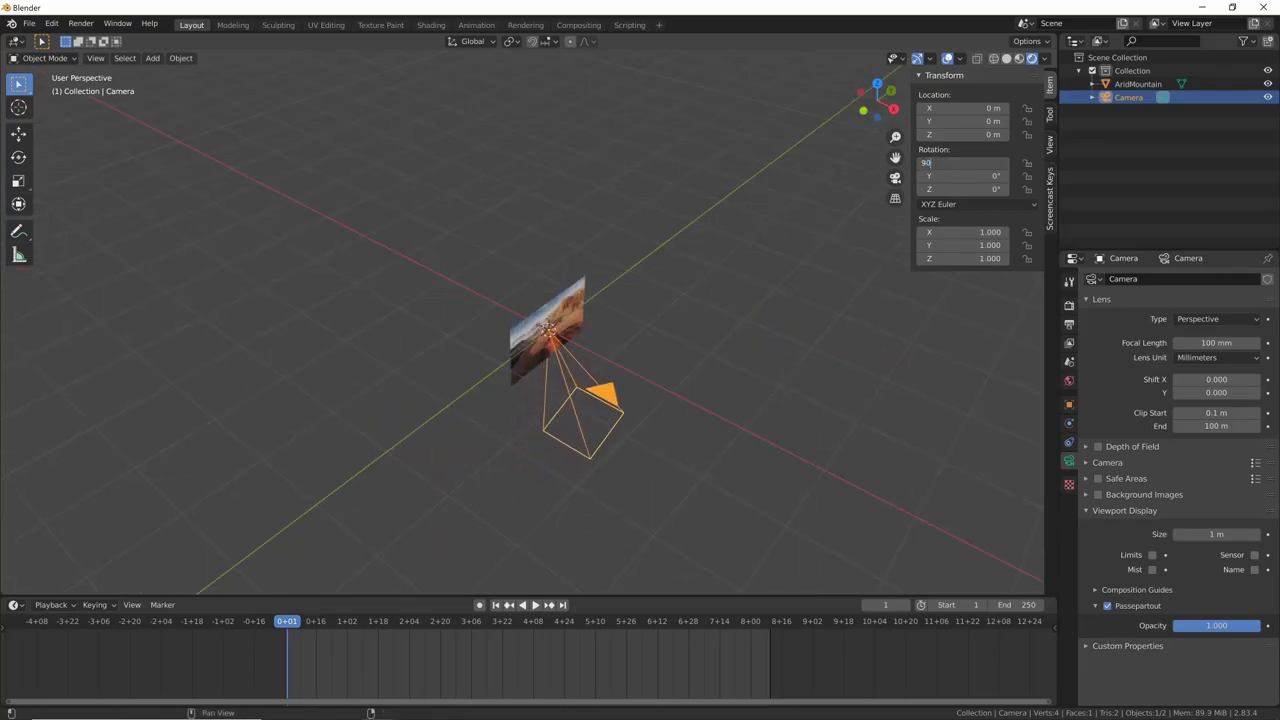
key(Return)
Step: Turn the camera 90° around Z and move it to X 4.25 m, facing the plane
middle_drag(745, 326, 660, 289)
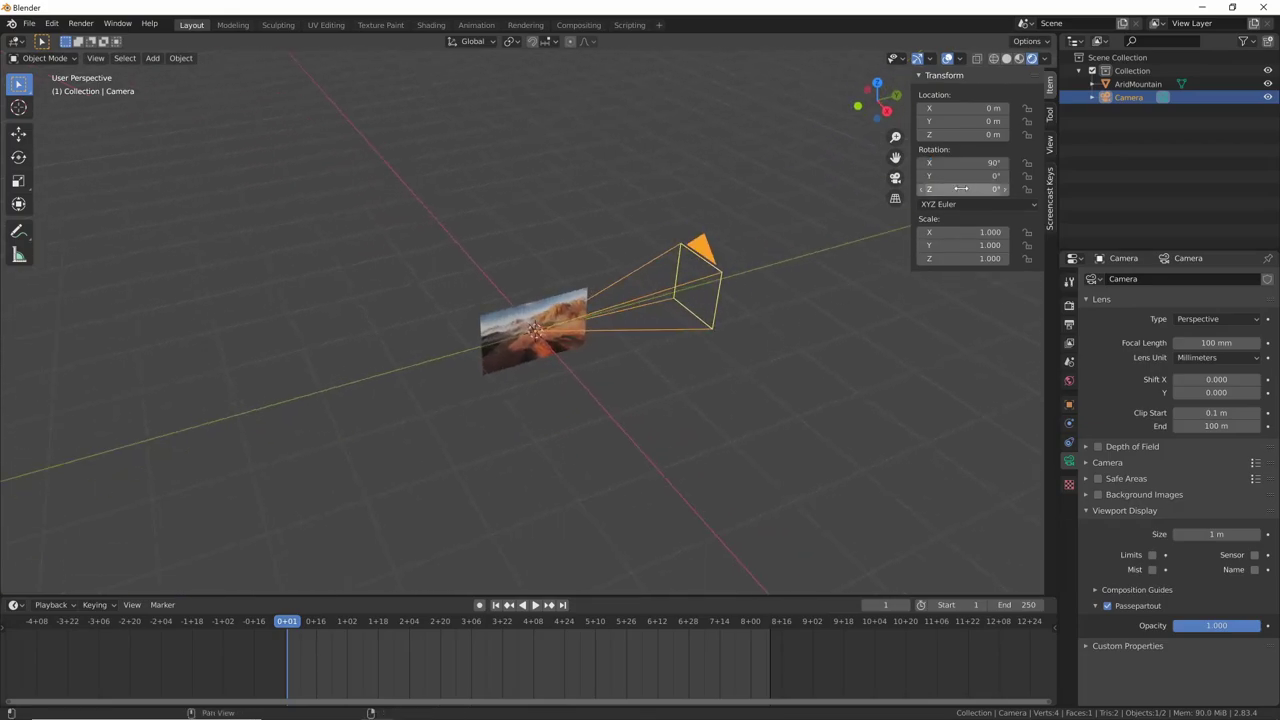
drag(975, 189, 1005, 189)
mouse_move(641, 417)
middle_down()
mouse_move(730, 416)
mouse_move(449, 334)
middle_up()
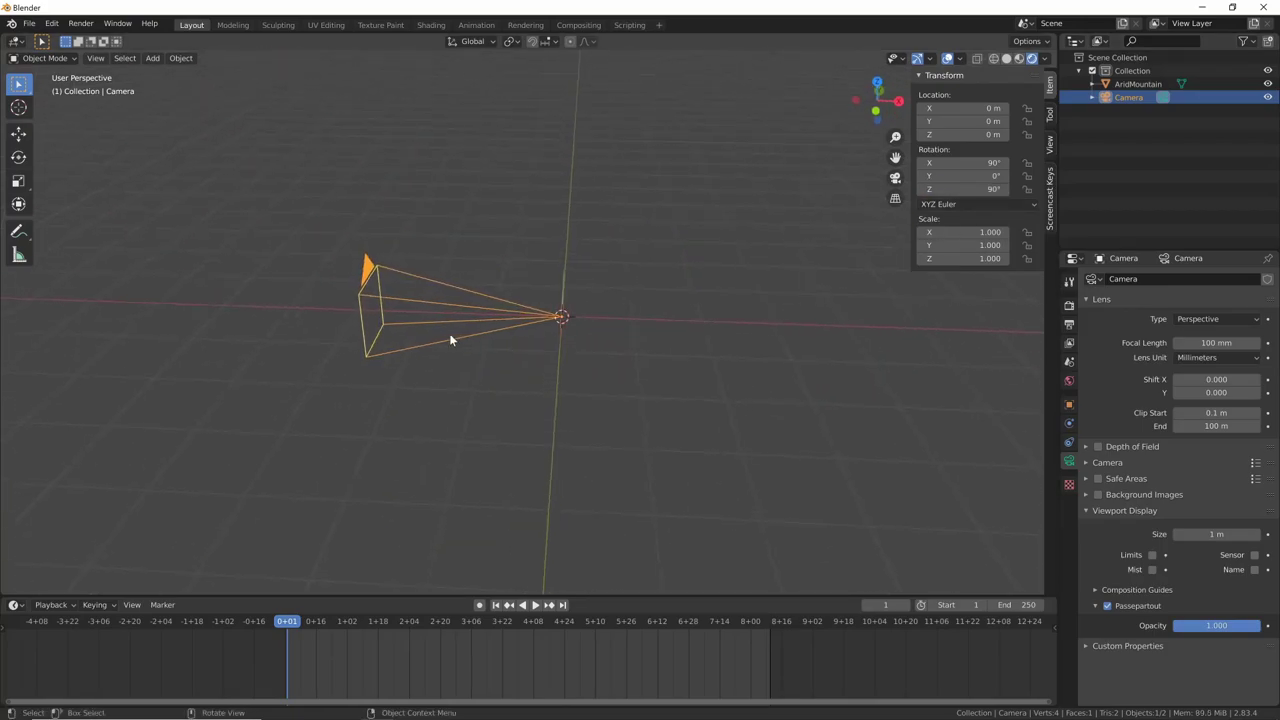
middle_drag(612, 372, 626, 437)
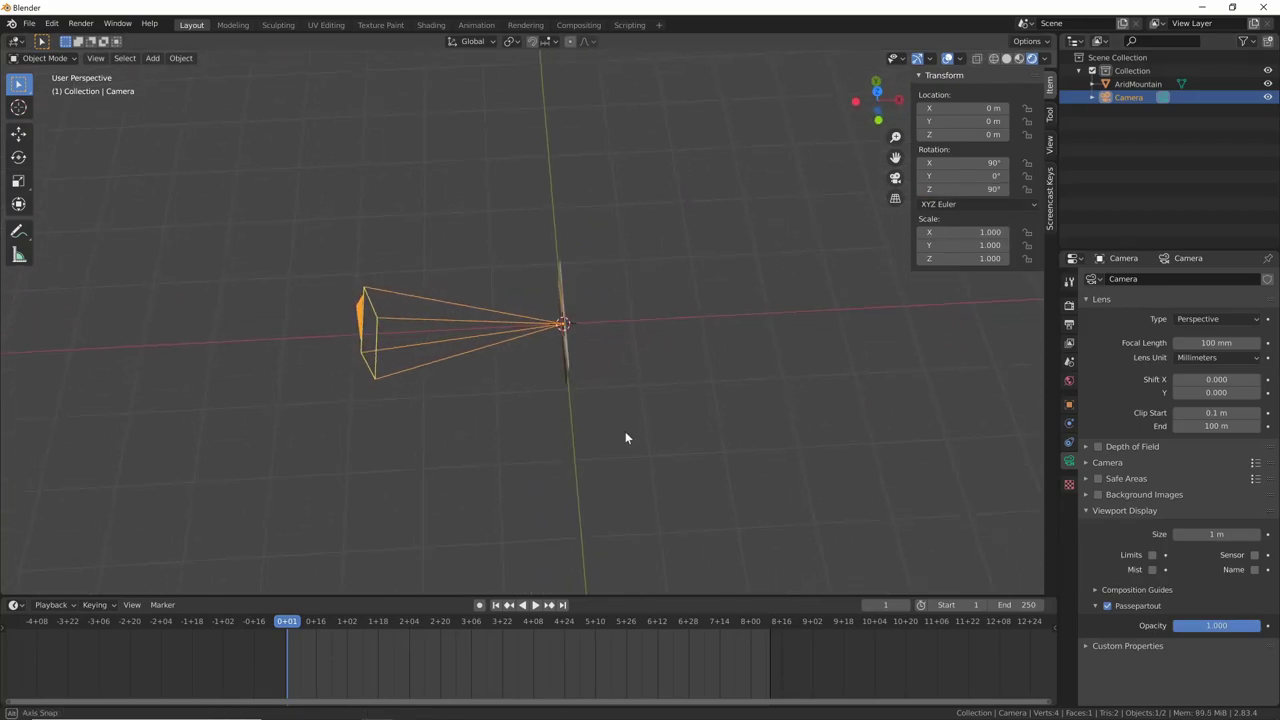
mouse_move(597, 371)
middle_down()
mouse_move(626, 346)
mouse_move(597, 311)
mouse_move(588, 322)
middle_up()
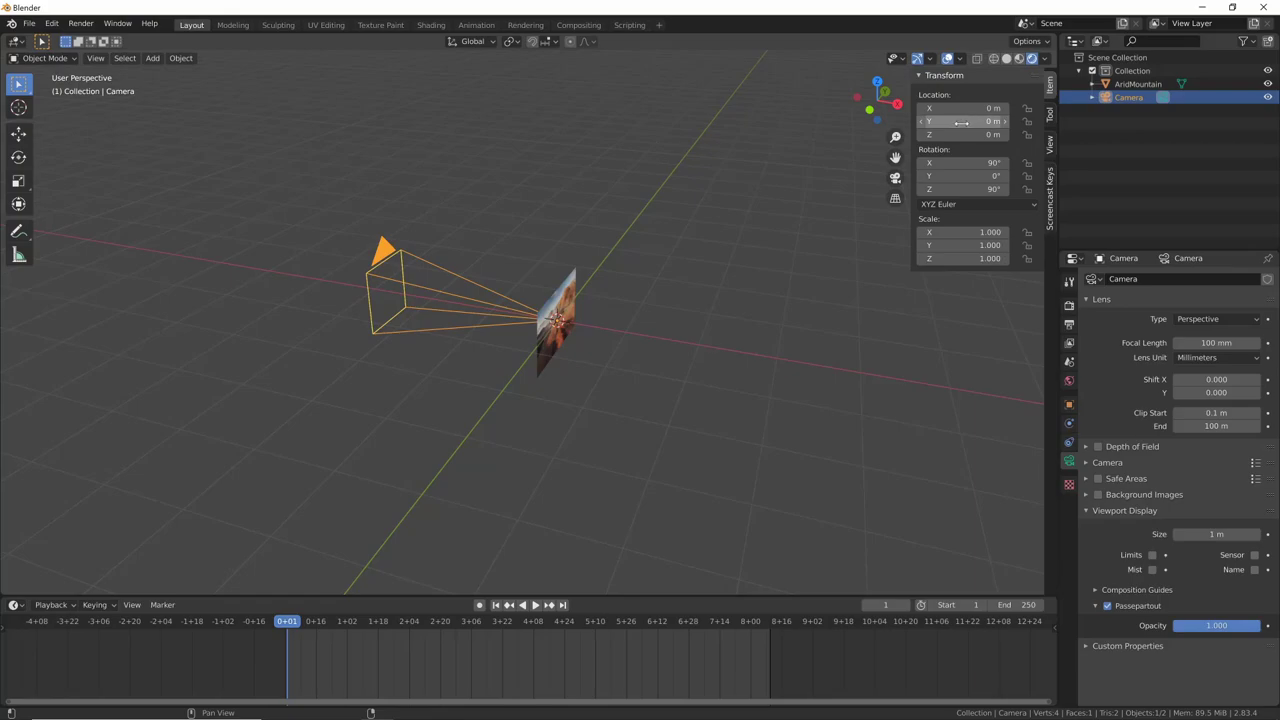
mouse_move(965, 108)
mouse_down()
mouse_move(1145, 127)
mouse_move(1109, 127)
mouse_up()
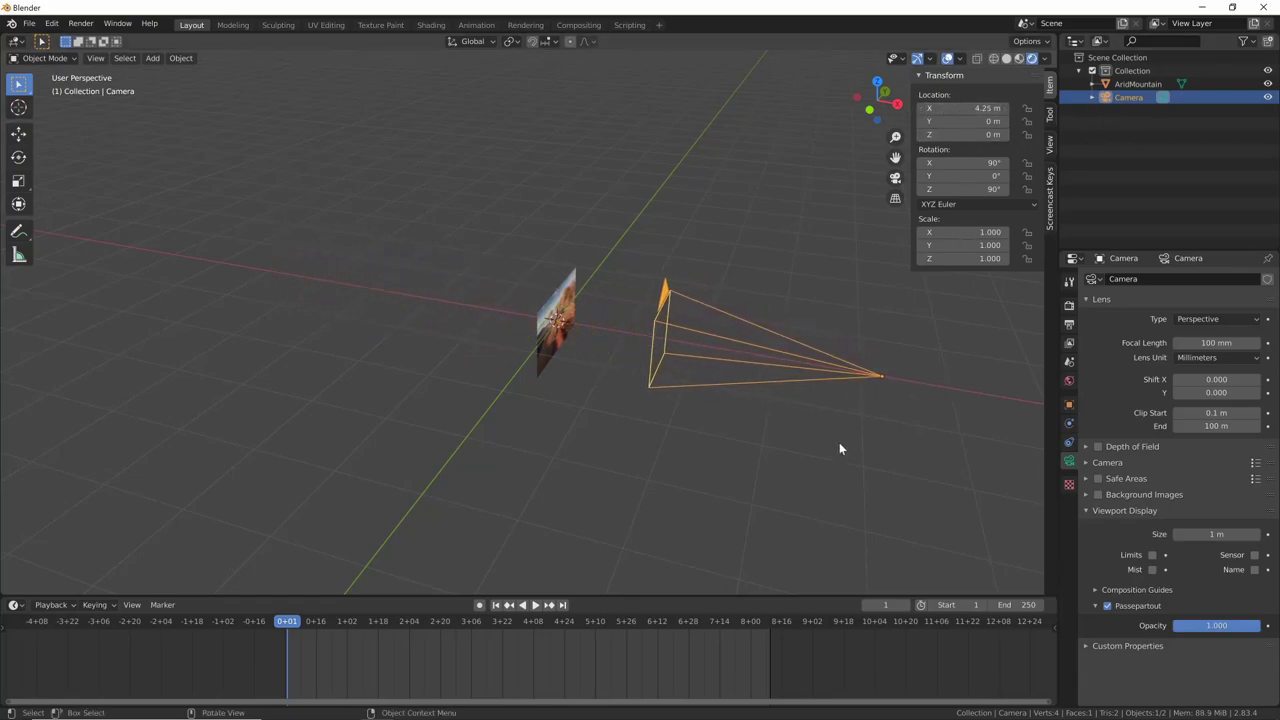
Step: Hide the sidebar, look through the camera and dolly back so the whole image fits
key(n)
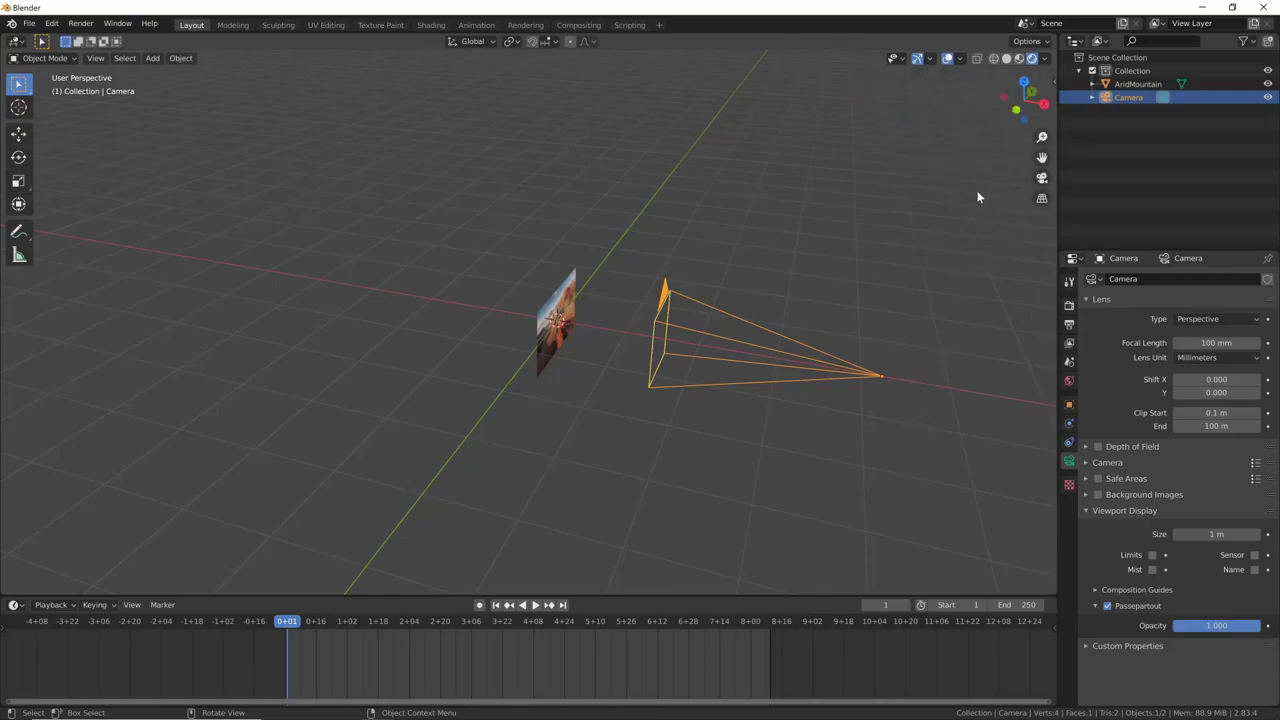
click(1042, 178)
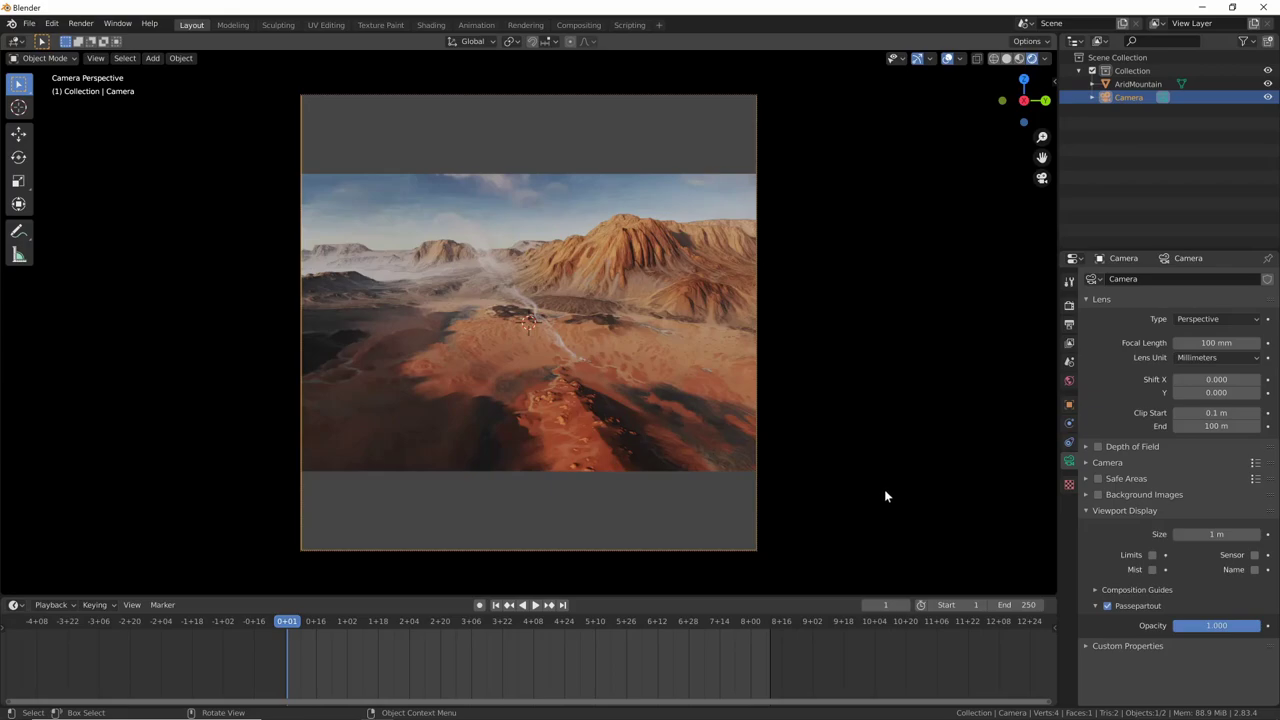
scroll(757, 384, down, 3)
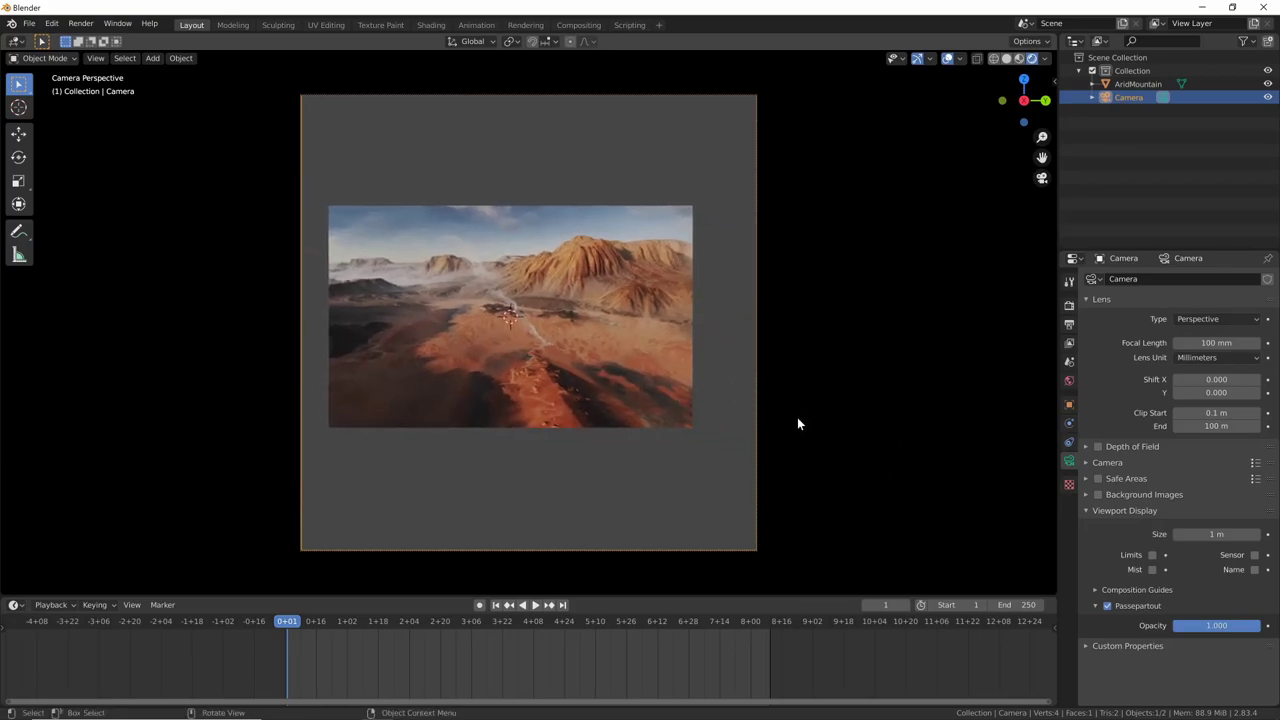
Step: Lock the camera's rotation and reposition it to X 4.6621 m so the image spans the frame
key(n)
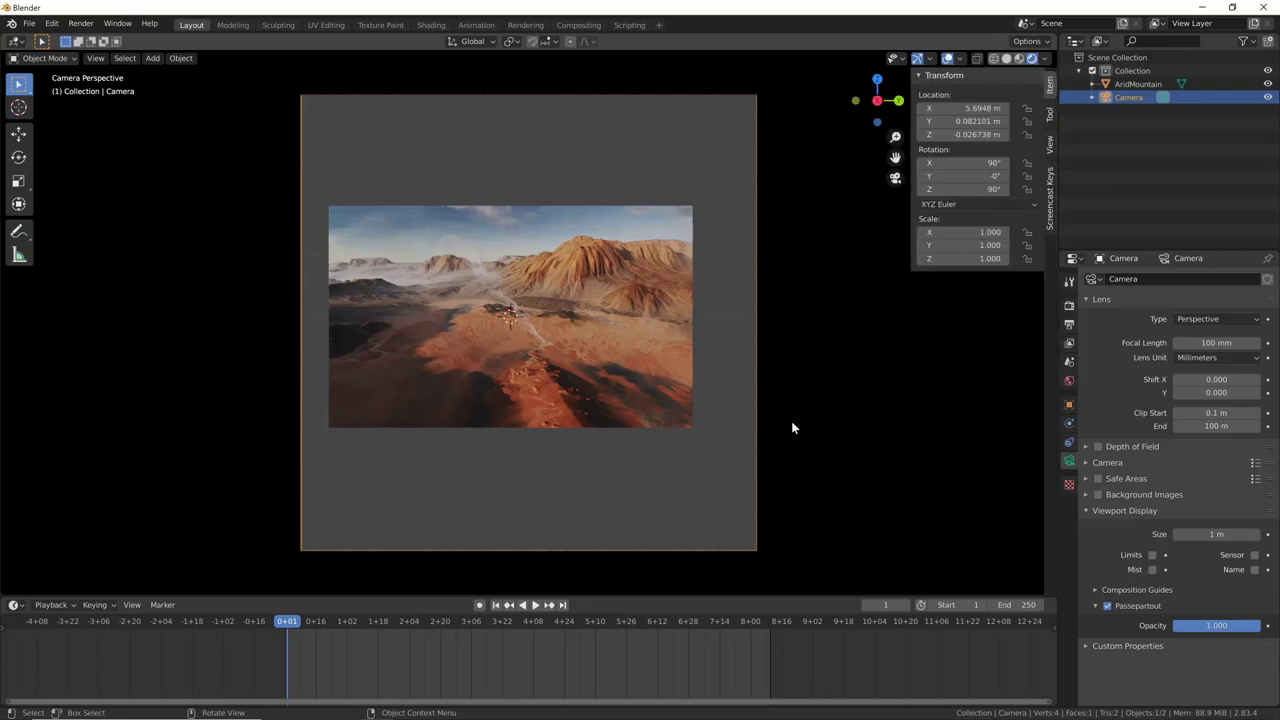
click(1027, 190)
key(g)
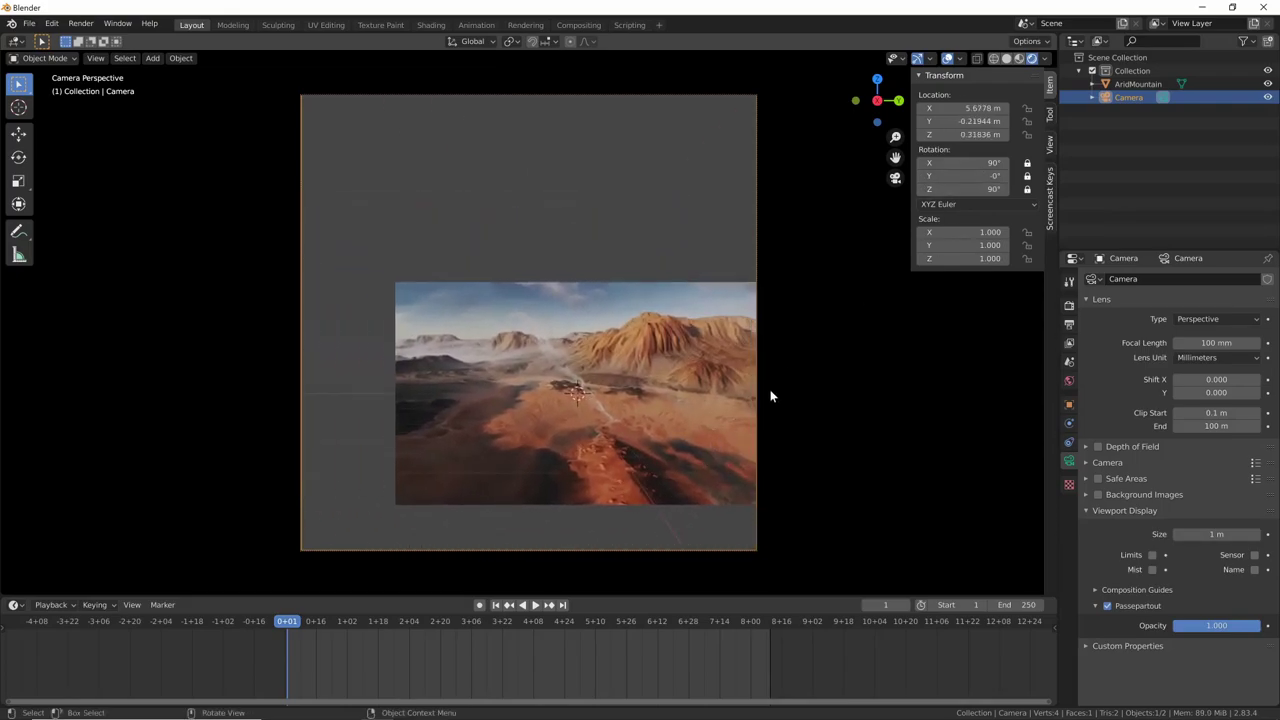
click(732, 473)
mouse_move(732, 473)
middle_down()
mouse_move(782, 387)
mouse_move(794, 459)
mouse_move(771, 475)
middle_up()
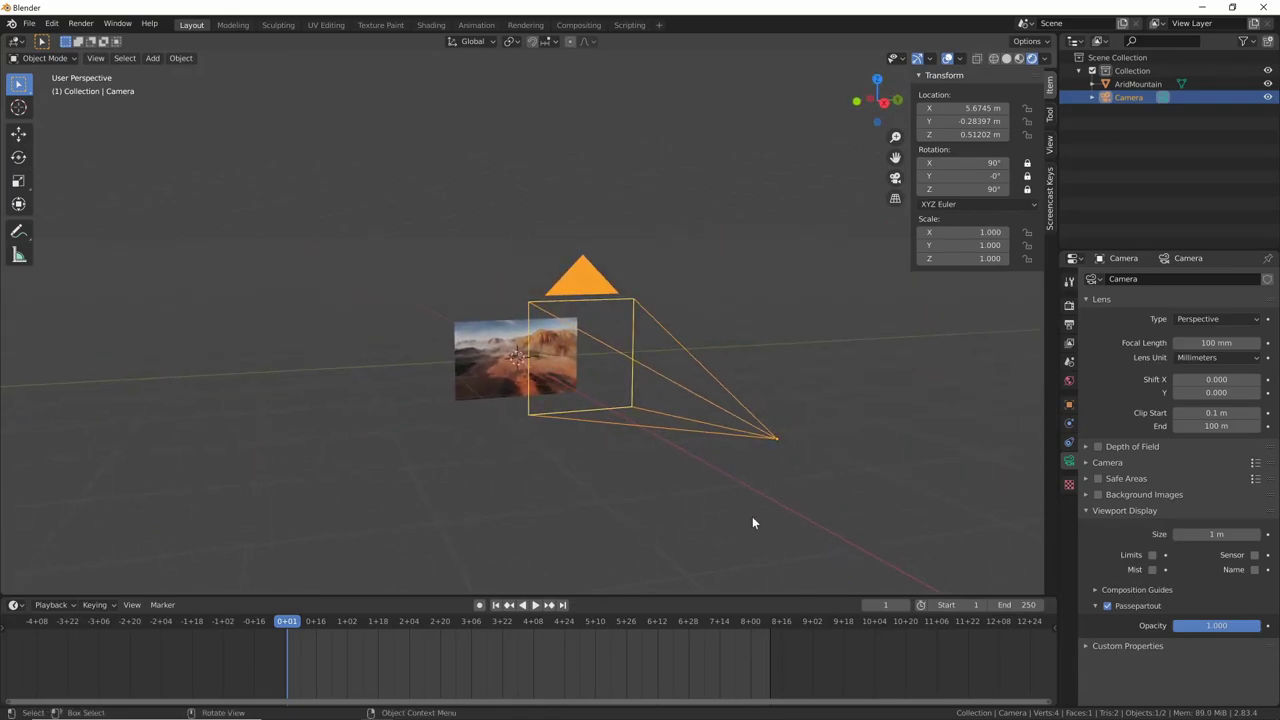
key(KP_0)
mouse_move(783, 432)
shift+middle_down()
mouse_move(736, 327)
mouse_move(601, 136)
shift+middle_up()
mouse_move(707, 313)
ctrl+middle_down()
mouse_move(602, 442)
mouse_move(716, 475)
mouse_move(742, 434)
mouse_move(751, 440)
ctrl+middle_up()
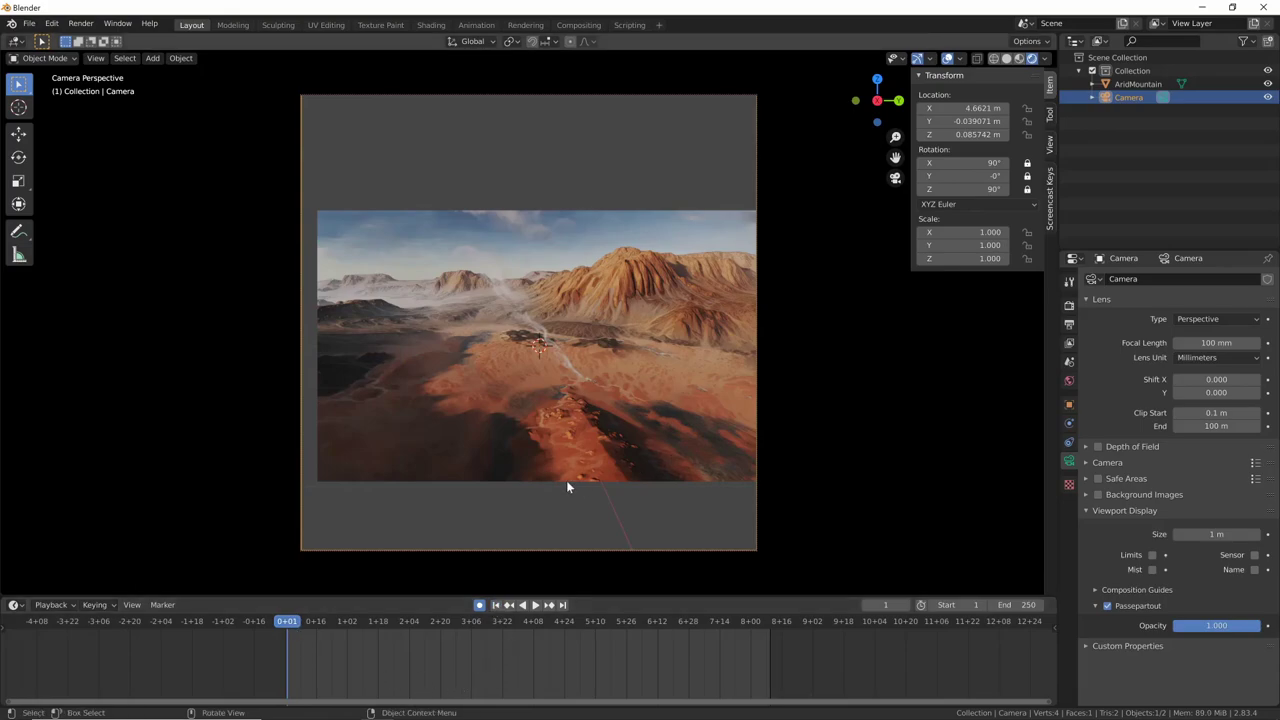
Step: Move the camera in close toward the desert image and fine-tune its framing over the terrain
mouse_move(577, 459)
ctrl+middle_down()
mouse_move(851, 298)
mouse_move(600, 480)
mouse_move(803, 374)
mouse_move(580, 366)
mouse_move(585, 418)
mouse_move(441, 244)
mouse_move(574, 403)
mouse_move(530, 397)
ctrl+middle_up()
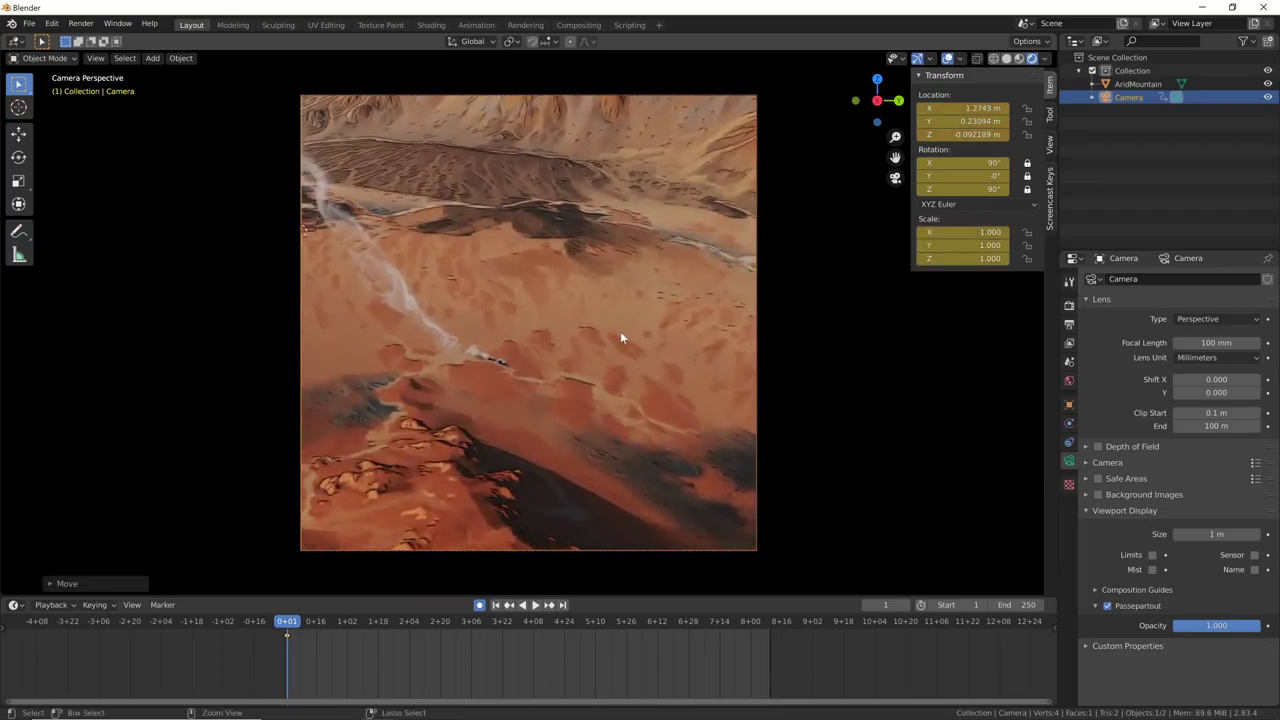
click(712, 290)
shift+middle_drag(713, 297, 581, 399)
shift+middle_drag(616, 347, 551, 480)
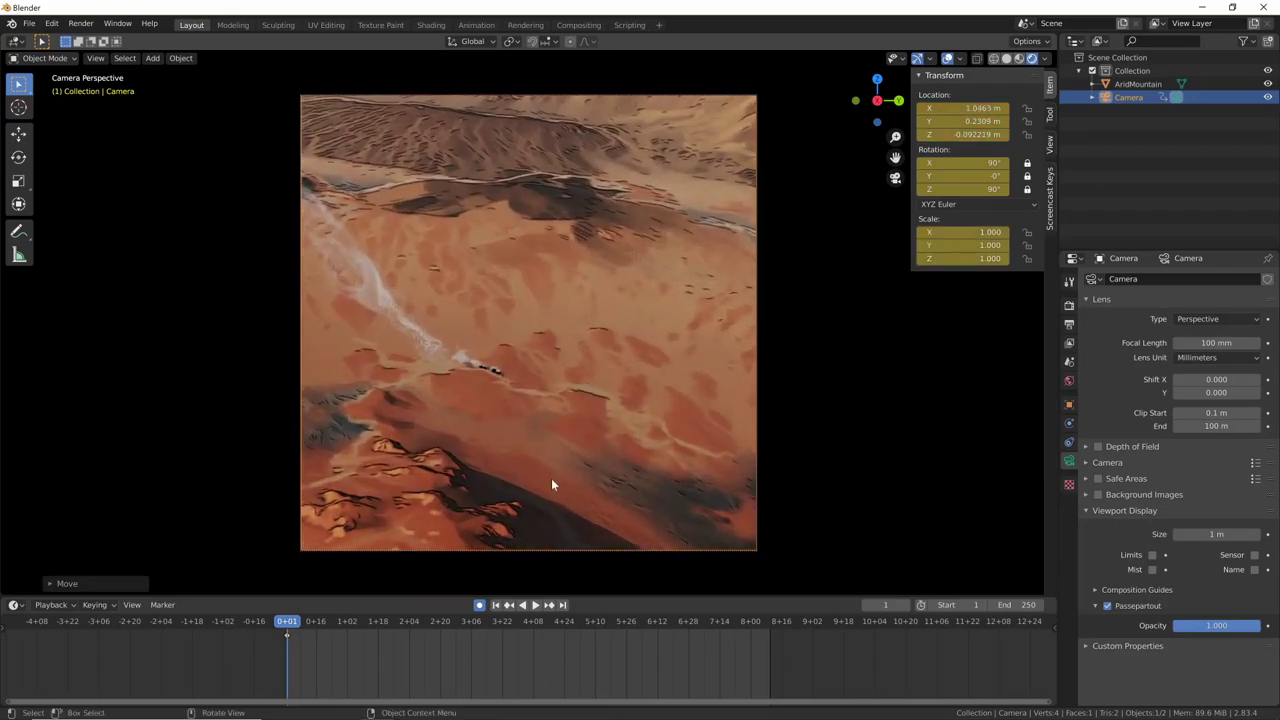
shift+middle_drag(664, 395, 733, 375)
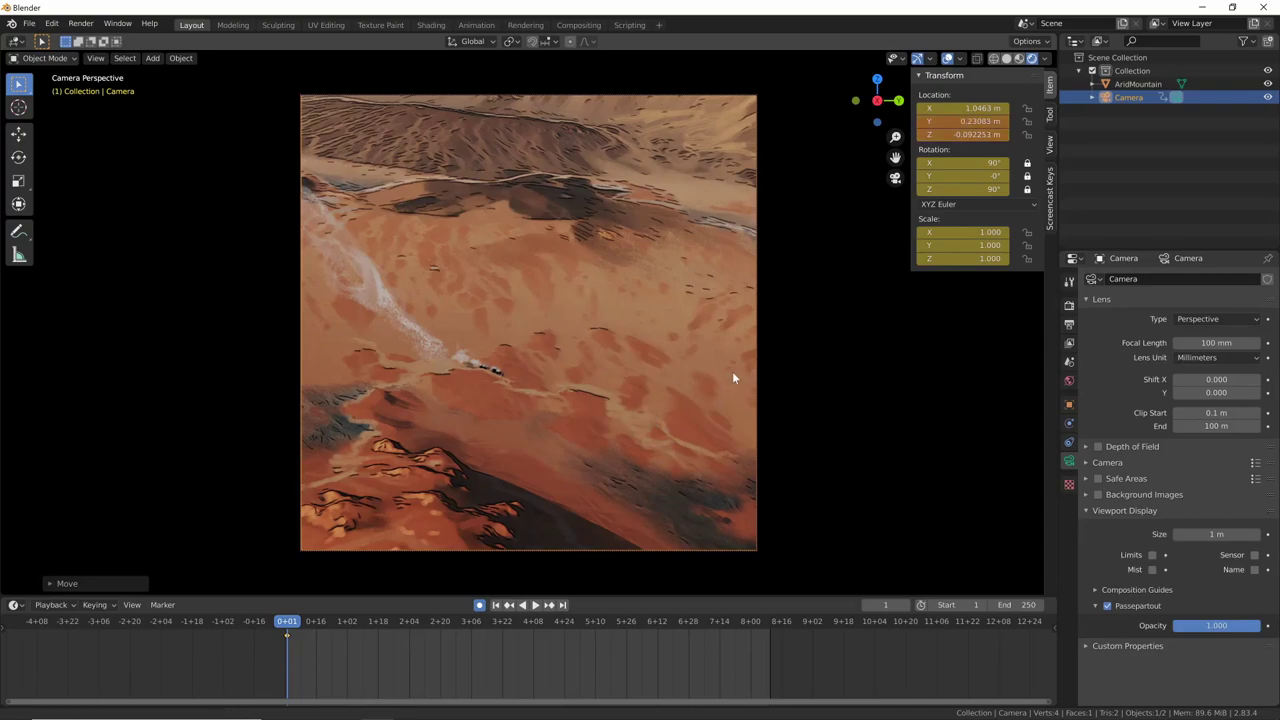
shift+middle_drag(603, 472, 654, 425)
click(737, 364)
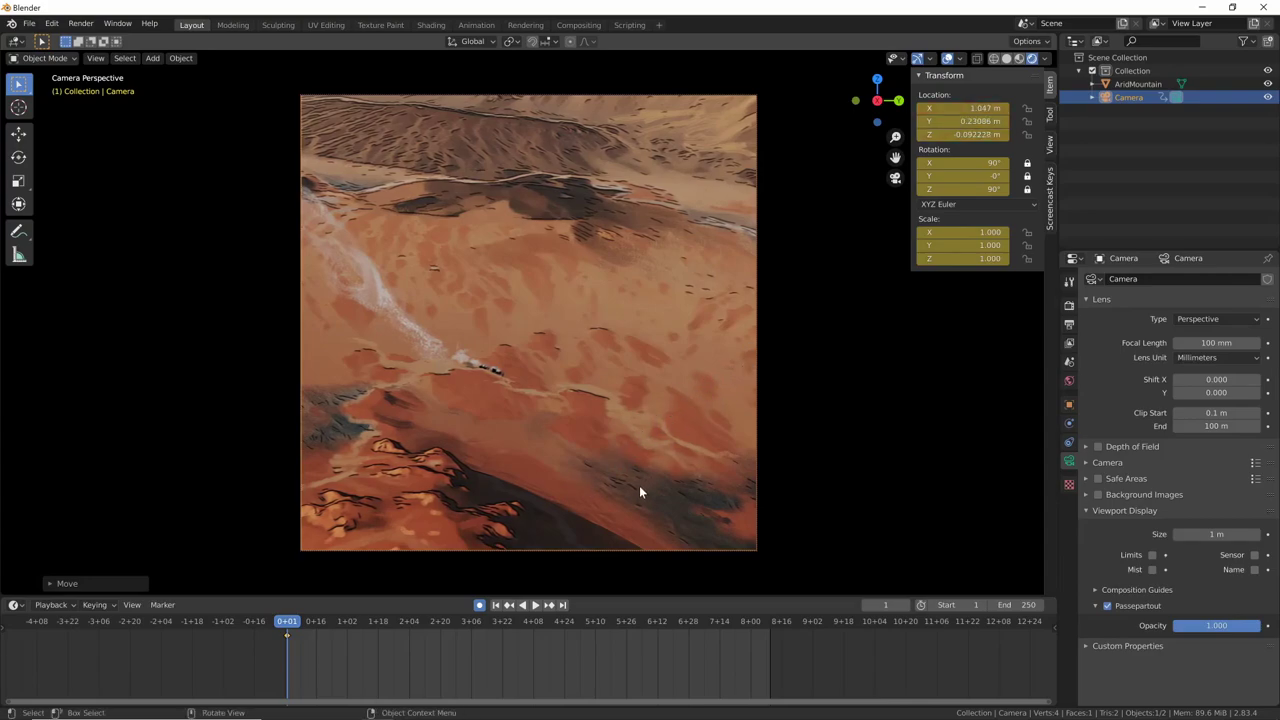
Step: Check the framing and move the camera to -1.4652, 0.14852, 0.020956 m, keyed at frame 1
key(KP_0)
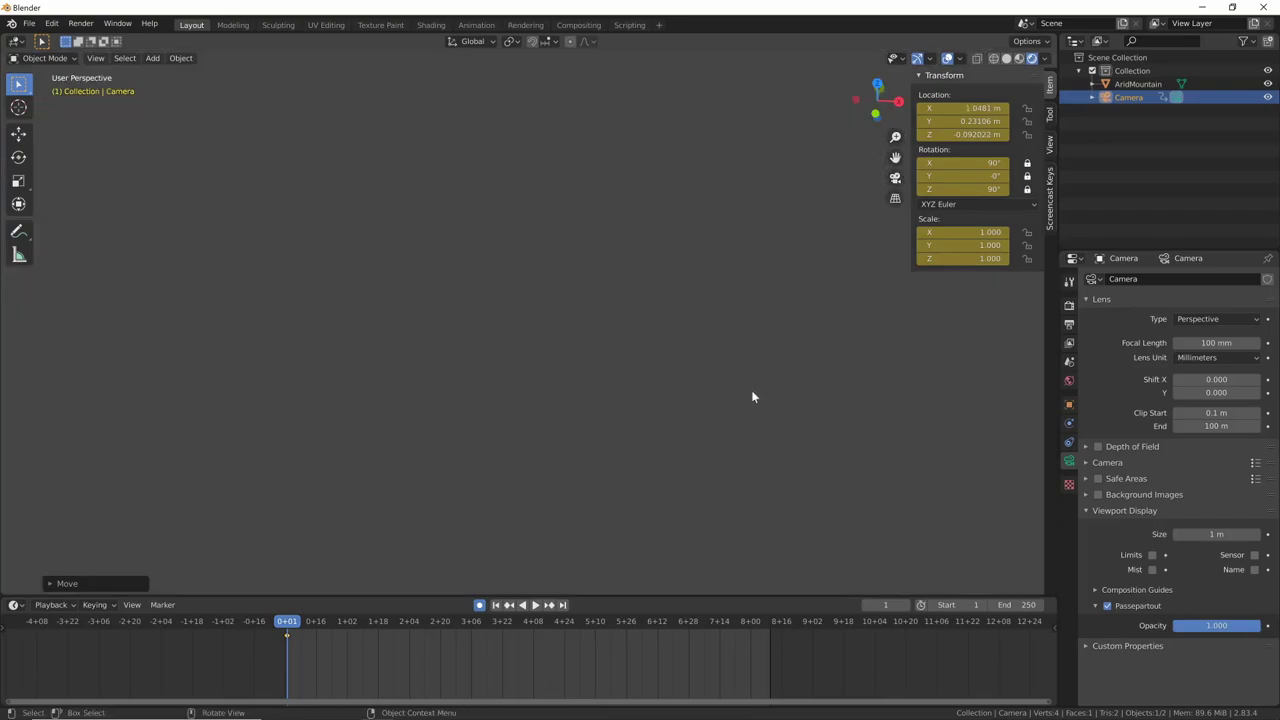
scroll(744, 406, down, 3)
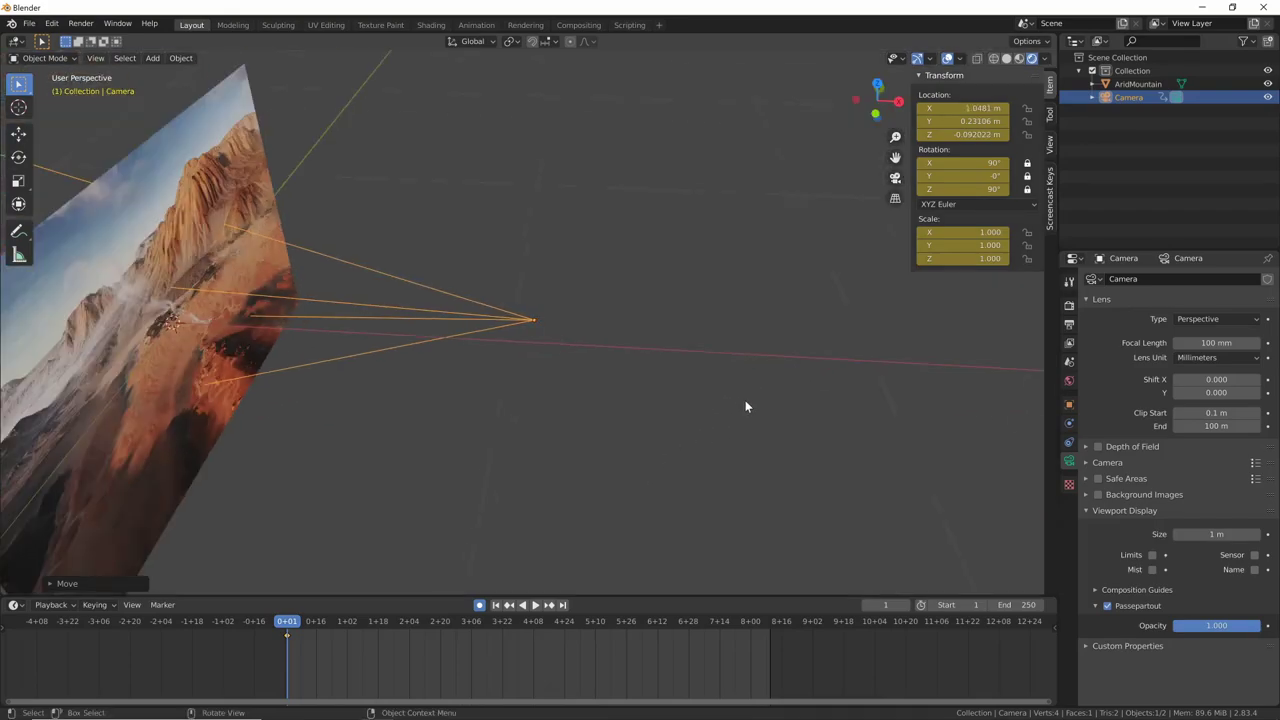
scroll(744, 406, down, 3)
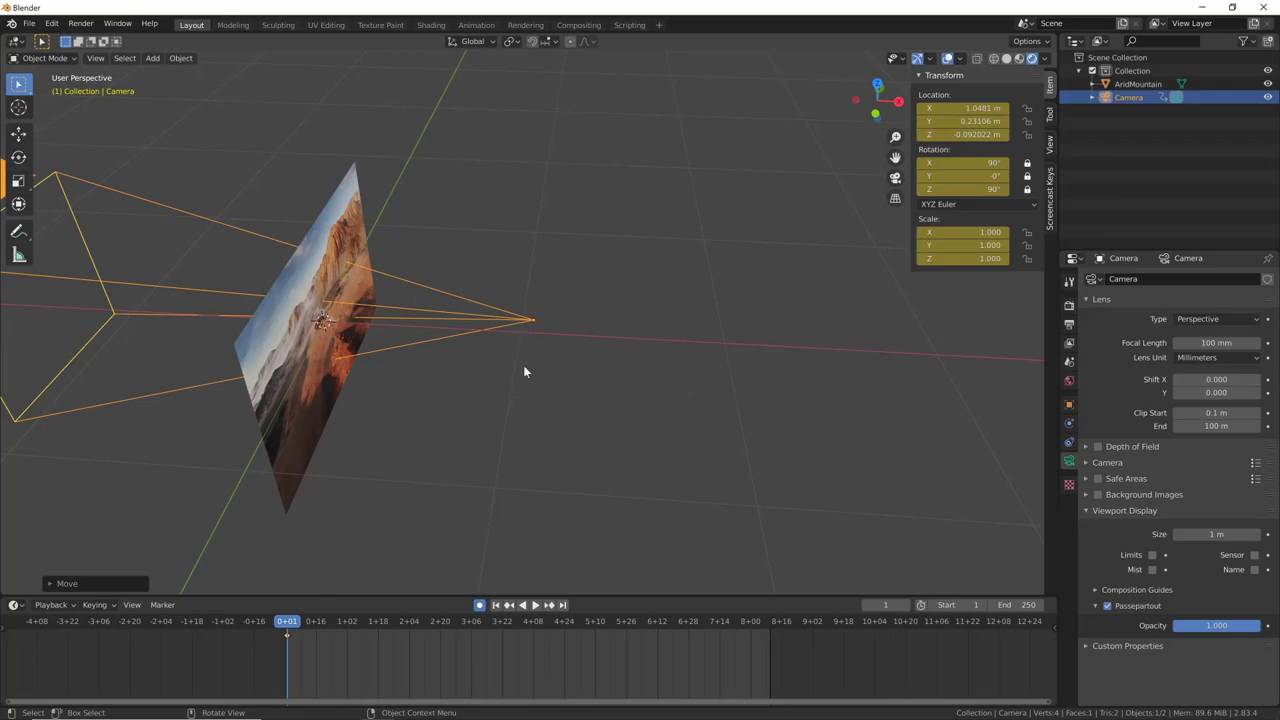
key(KP_0)
ctrl+middle_drag(697, 353, 596, 455)
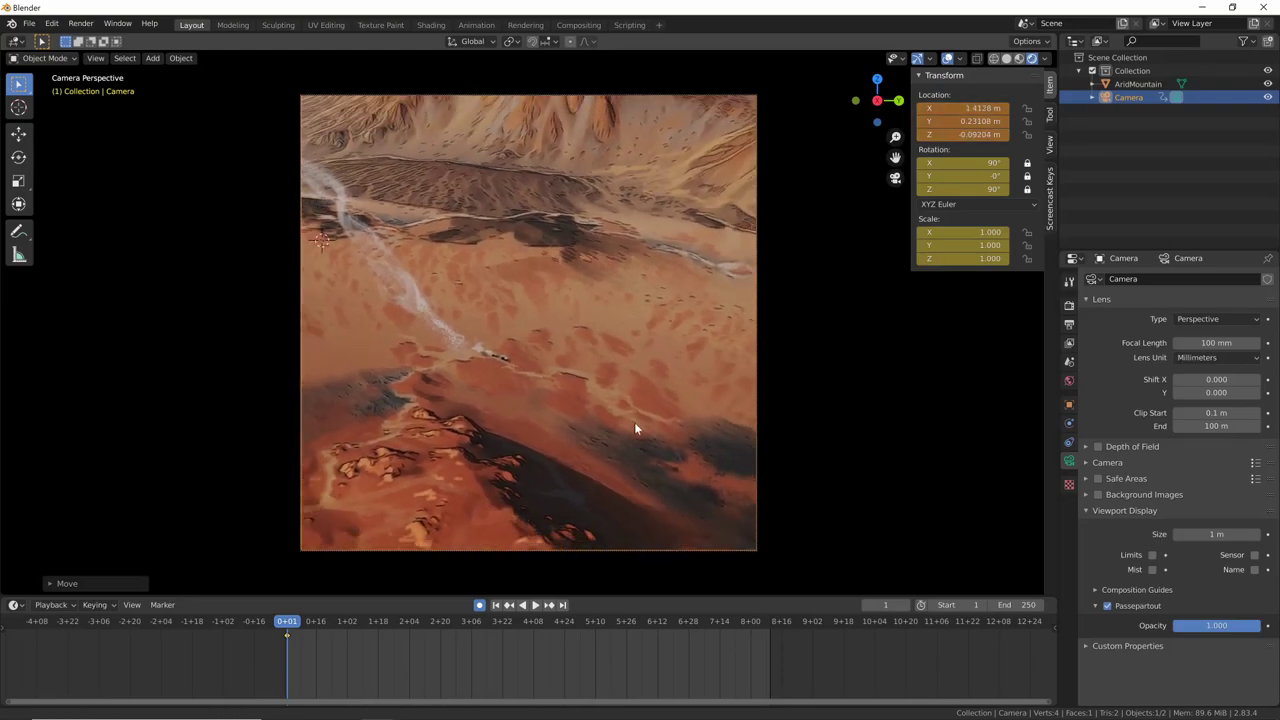
mouse_move(596, 455)
ctrl+middle_down()
mouse_move(739, 359)
mouse_move(724, 402)
ctrl+middle_up()
mouse_move(669, 470)
ctrl+middle_down()
mouse_move(682, 440)
mouse_move(651, 448)
mouse_move(698, 450)
ctrl+middle_up()
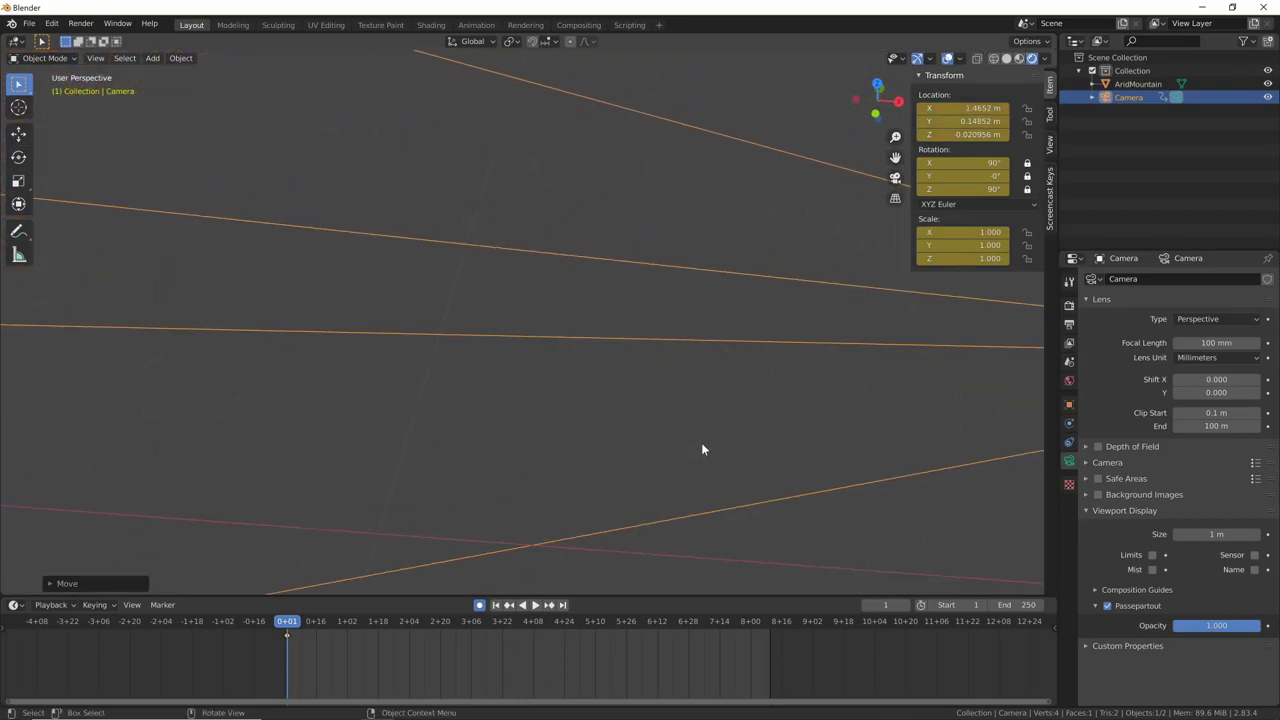
scroll(702, 450, down, 5)
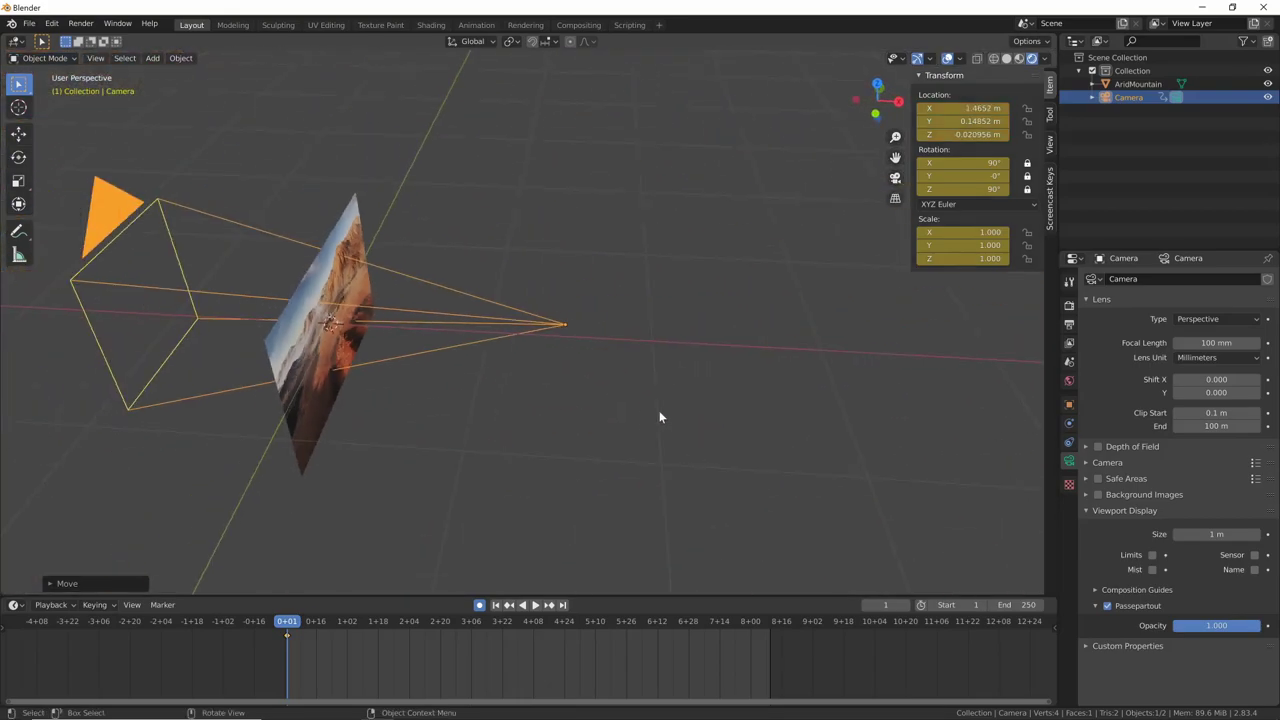
Step: Adjust the camera's Y location so it hovers low at 0.60409, 0.21168, 0.11604 m
key(KP_0)
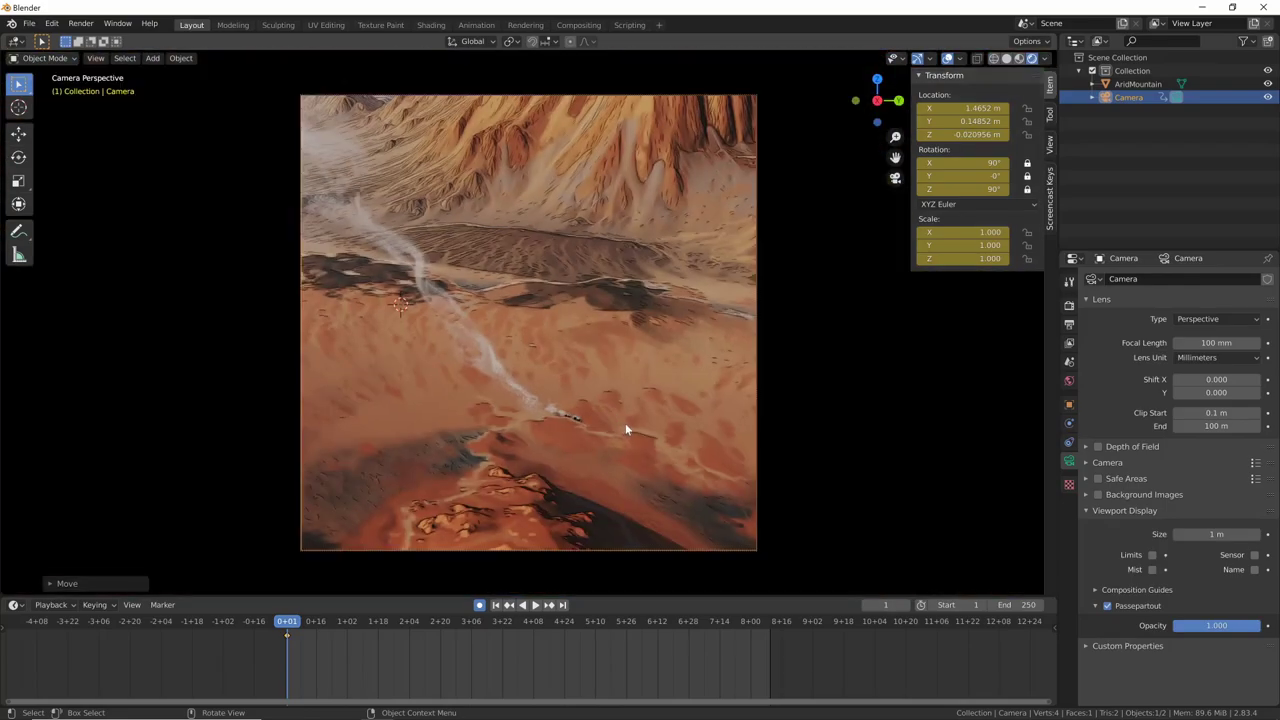
mouse_move(721, 391)
ctrl+middle_down()
mouse_move(579, 482)
mouse_move(730, 482)
mouse_move(629, 323)
mouse_move(754, 277)
ctrl+middle_up()
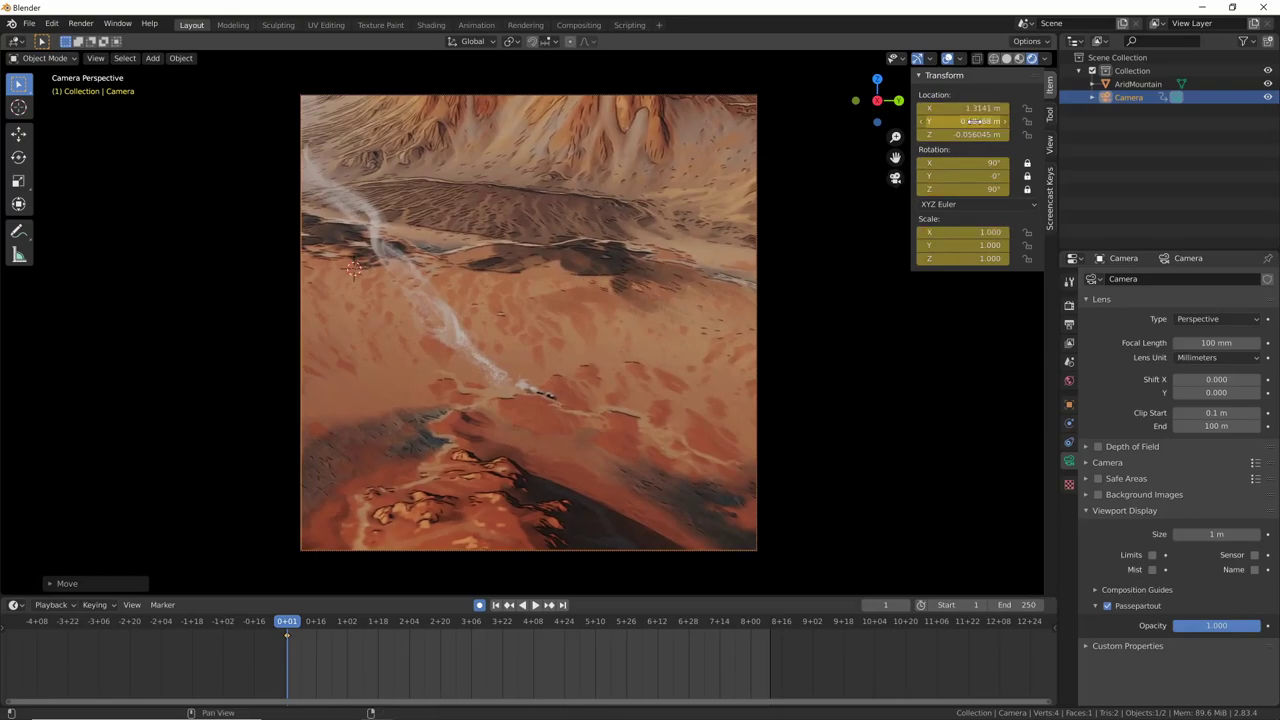
mouse_move(962, 121)
mouse_down()
mouse_move(1000, 121)
mouse_move(950, 121)
mouse_move(940, 108)
mouse_move(965, 133)
mouse_move(930, 134)
mouse_up()
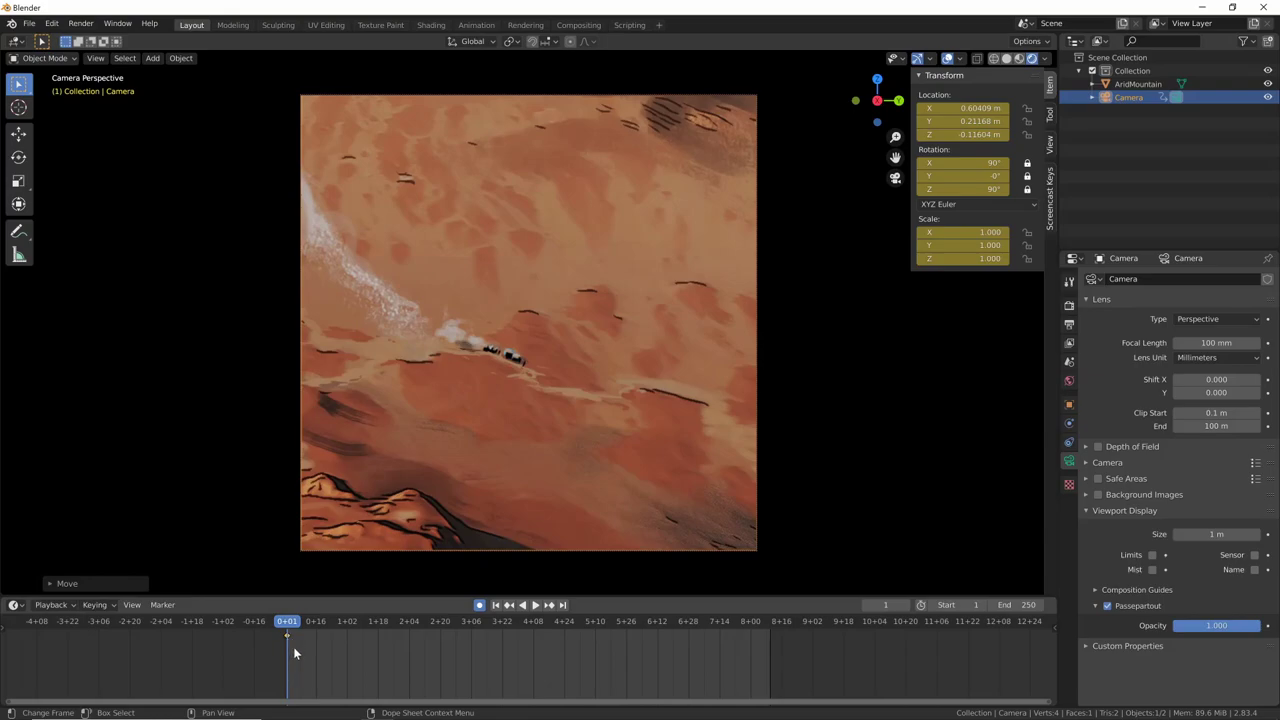
Step: Reposition the camera at frame 64 to keep gliding over the sand
key(space)
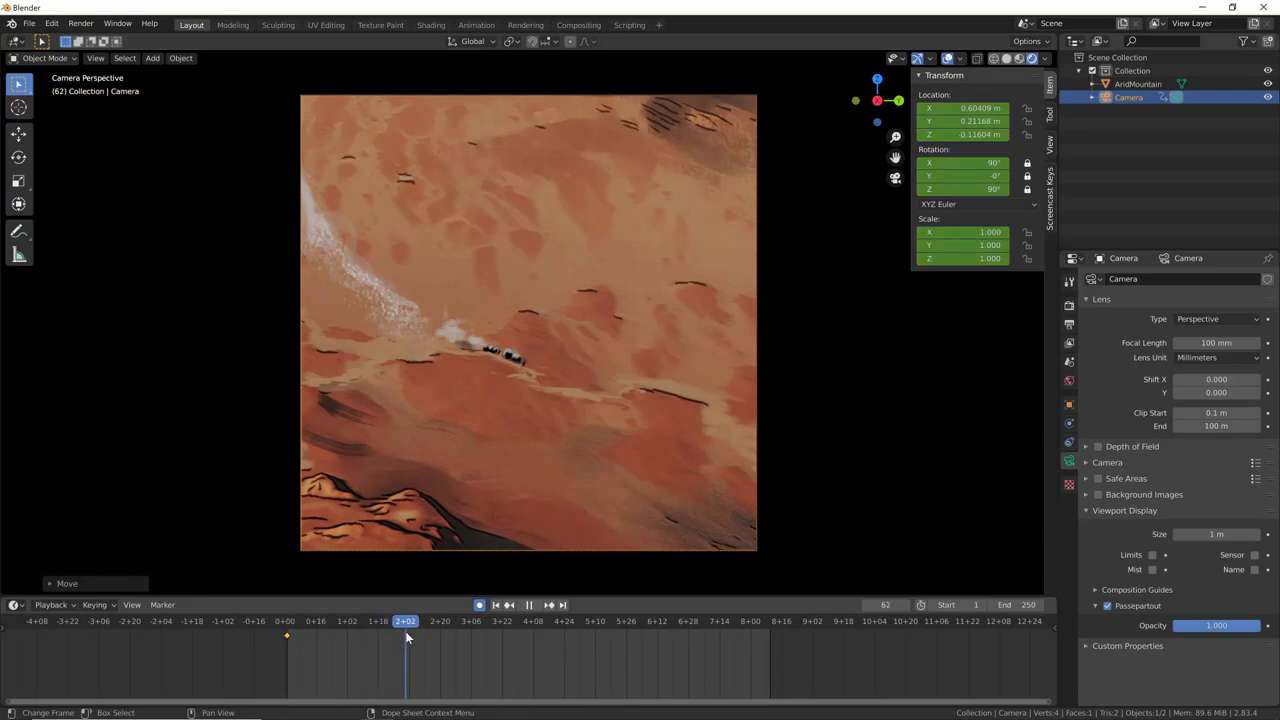
key(space)
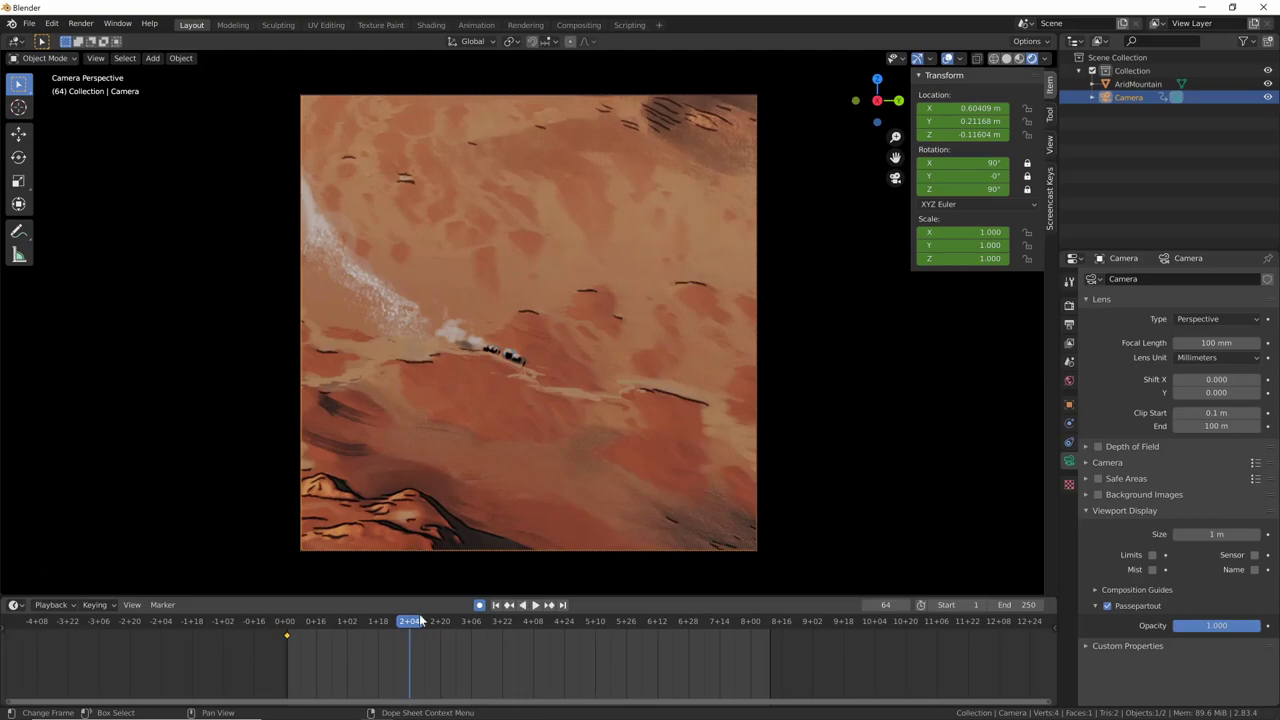
key(g)
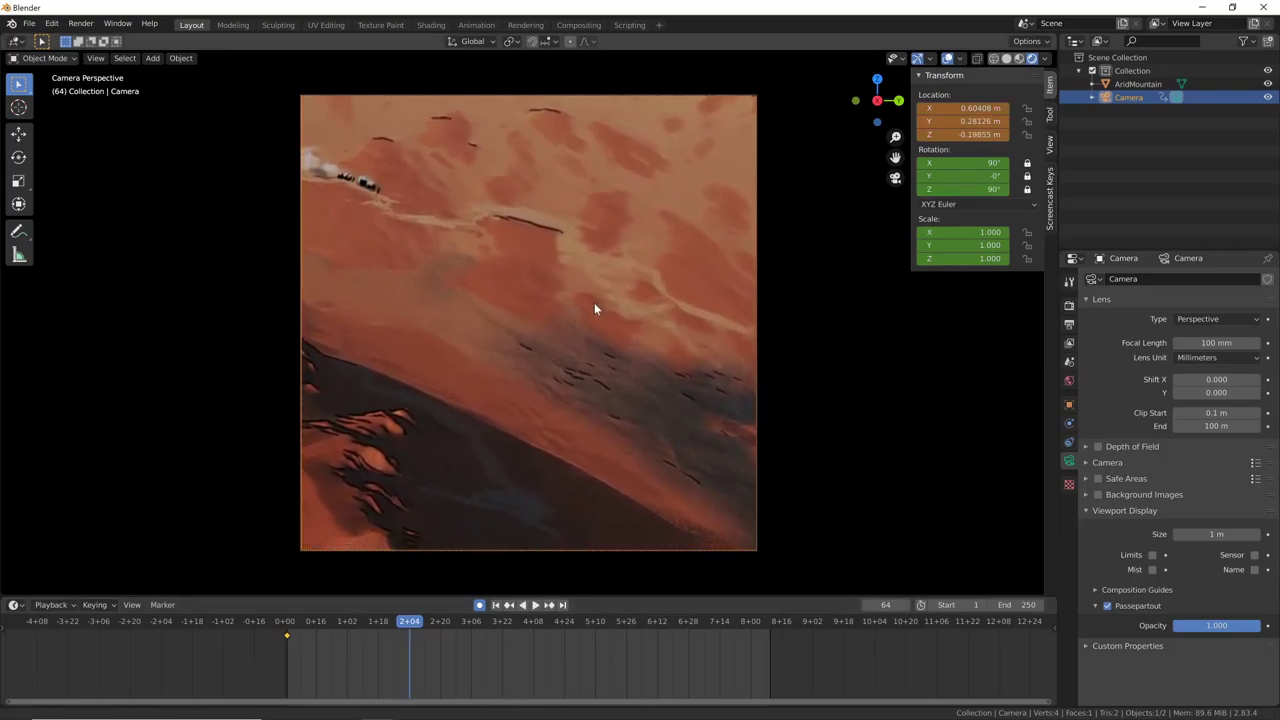
click(594, 302)
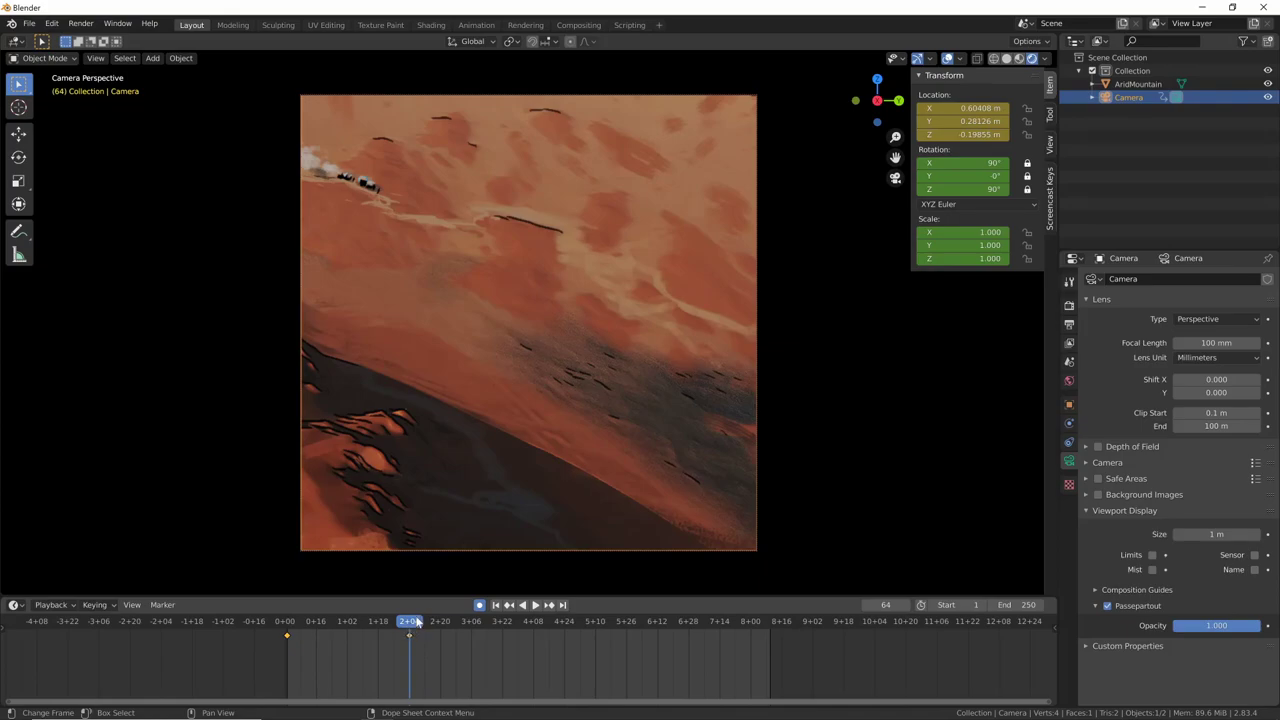
Step: At frame 129, dolly and pan the camera back to reveal the mountain, then replay
key(space)
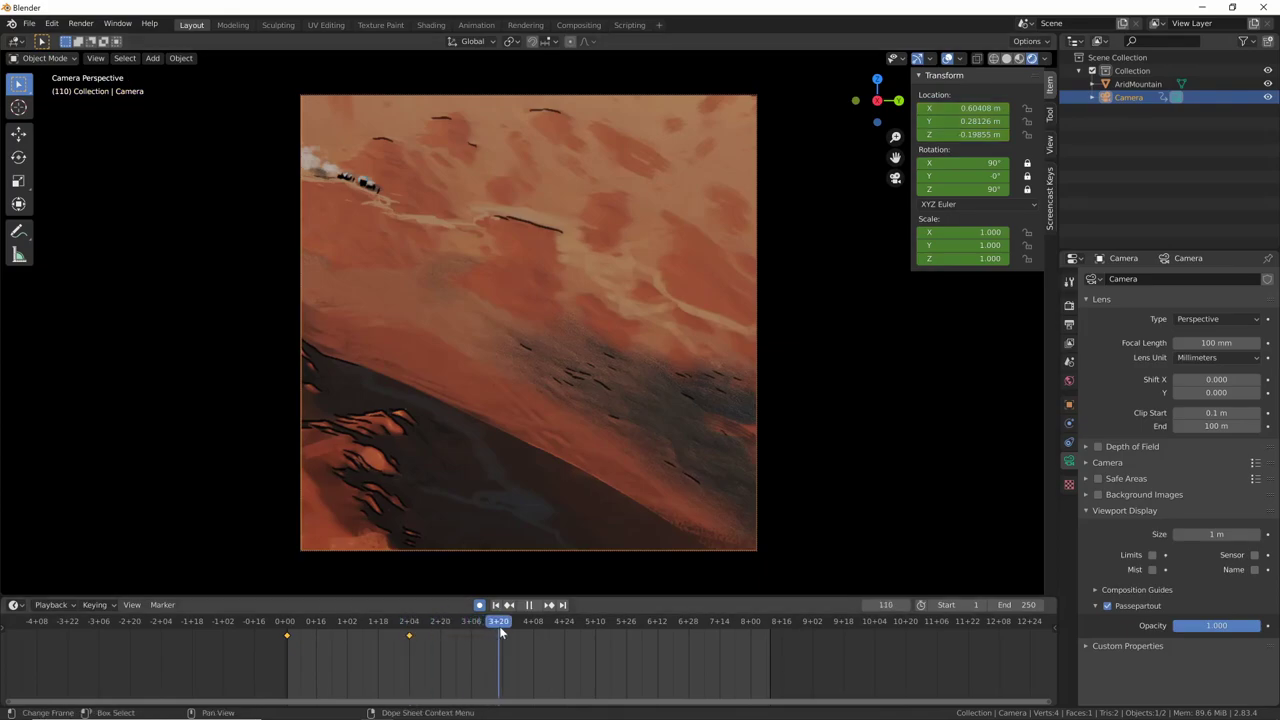
key(space)
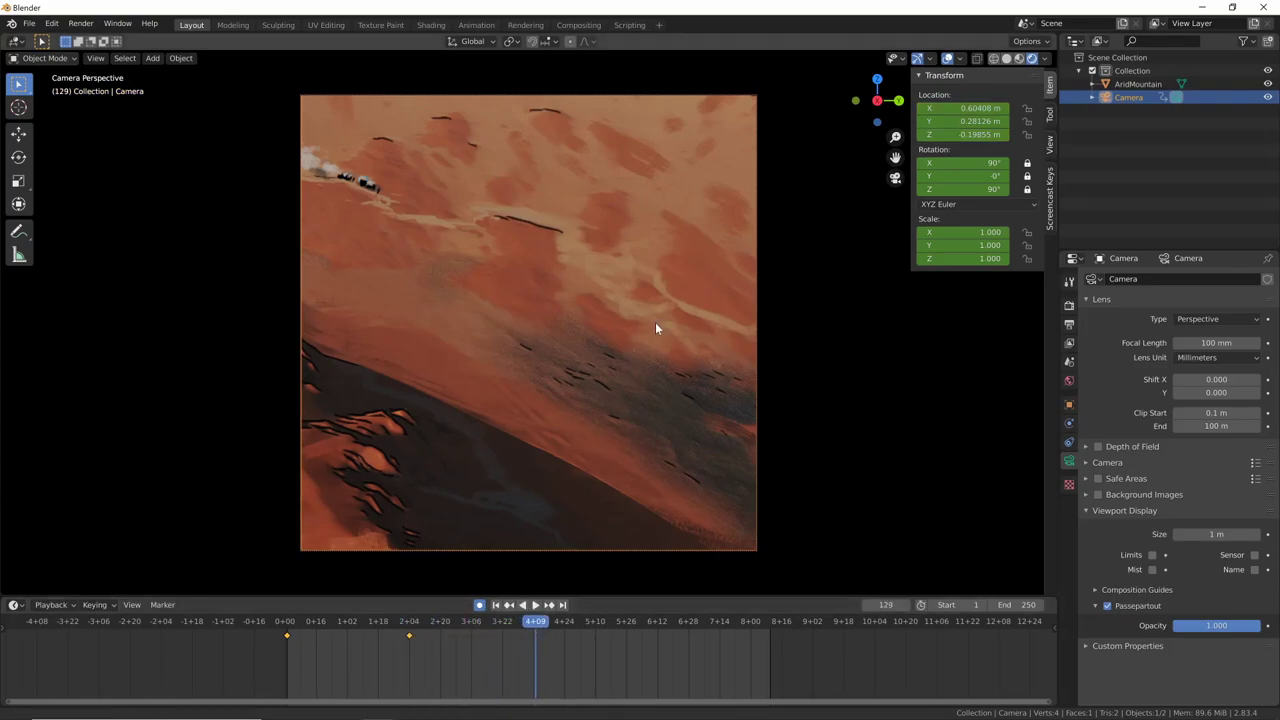
scroll(655, 322, down, 3)
scroll(518, 424, down, 3)
mouse_move(459, 479)
shift+middle_down()
mouse_move(581, 359)
mouse_move(588, 434)
mouse_move(536, 495)
mouse_move(557, 481)
shift+middle_up()
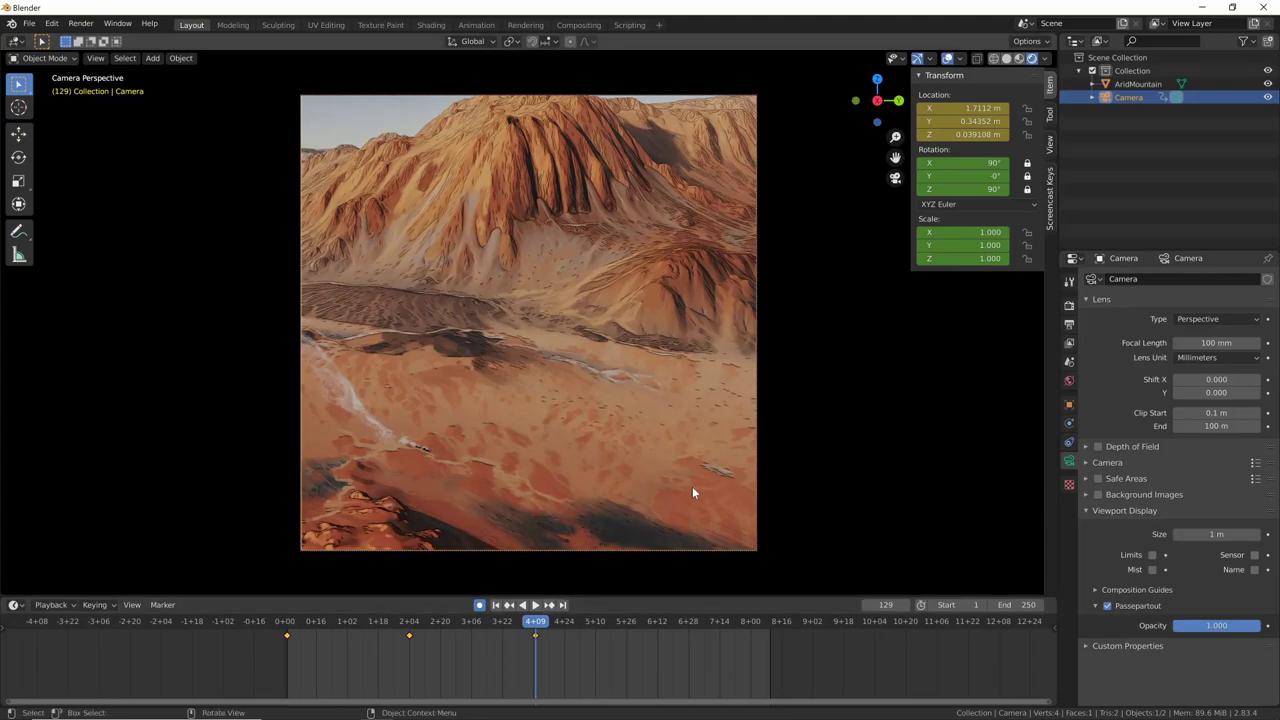
click(496, 605)
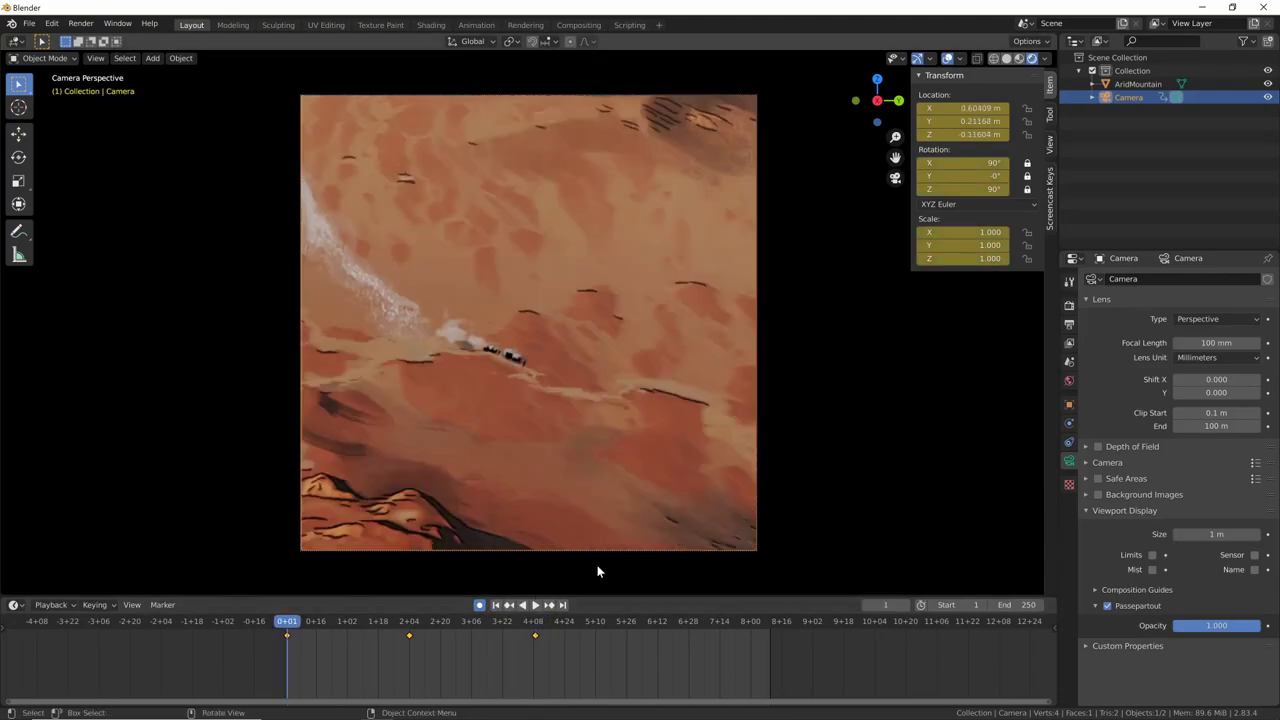
Step: Push the camera toward the mountain at frame 144 (X 2.6271 m) and scrub to check it
click(535, 605)
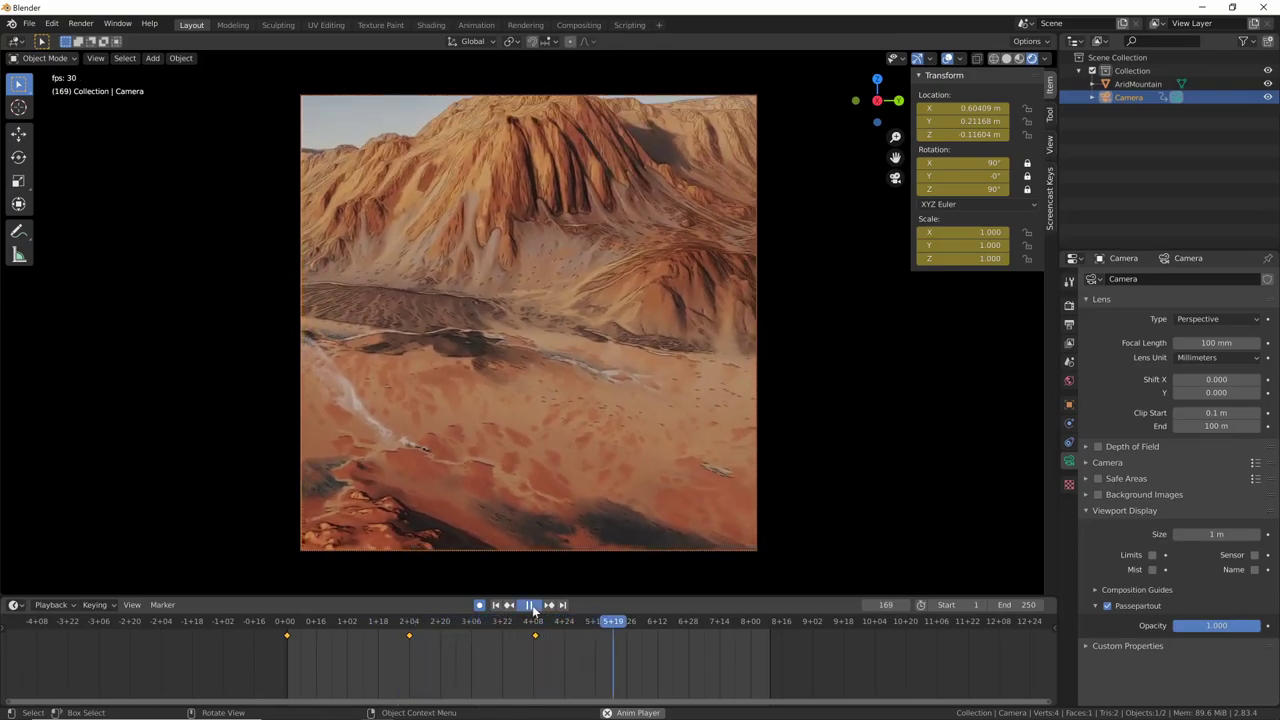
click(533, 605)
click(527, 609)
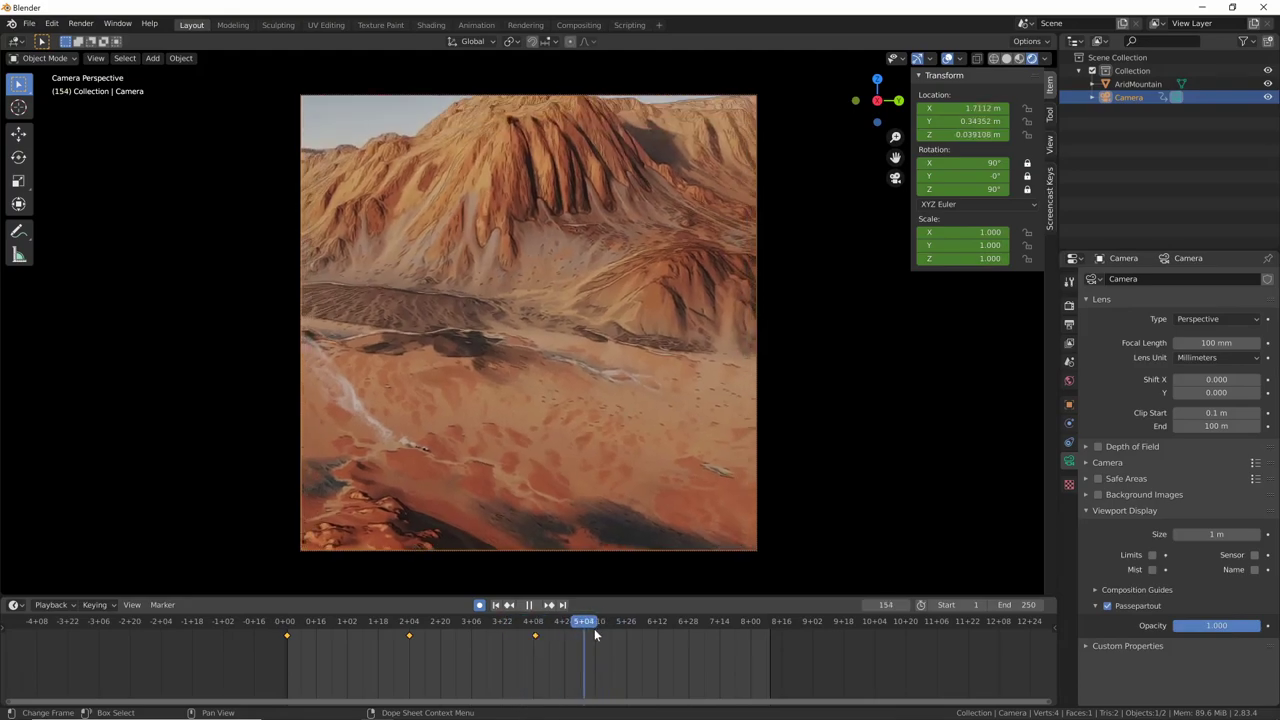
mouse_move(613, 633)
mouse_down()
mouse_move(500, 628)
mouse_move(586, 636)
mouse_move(566, 632)
mouse_up()
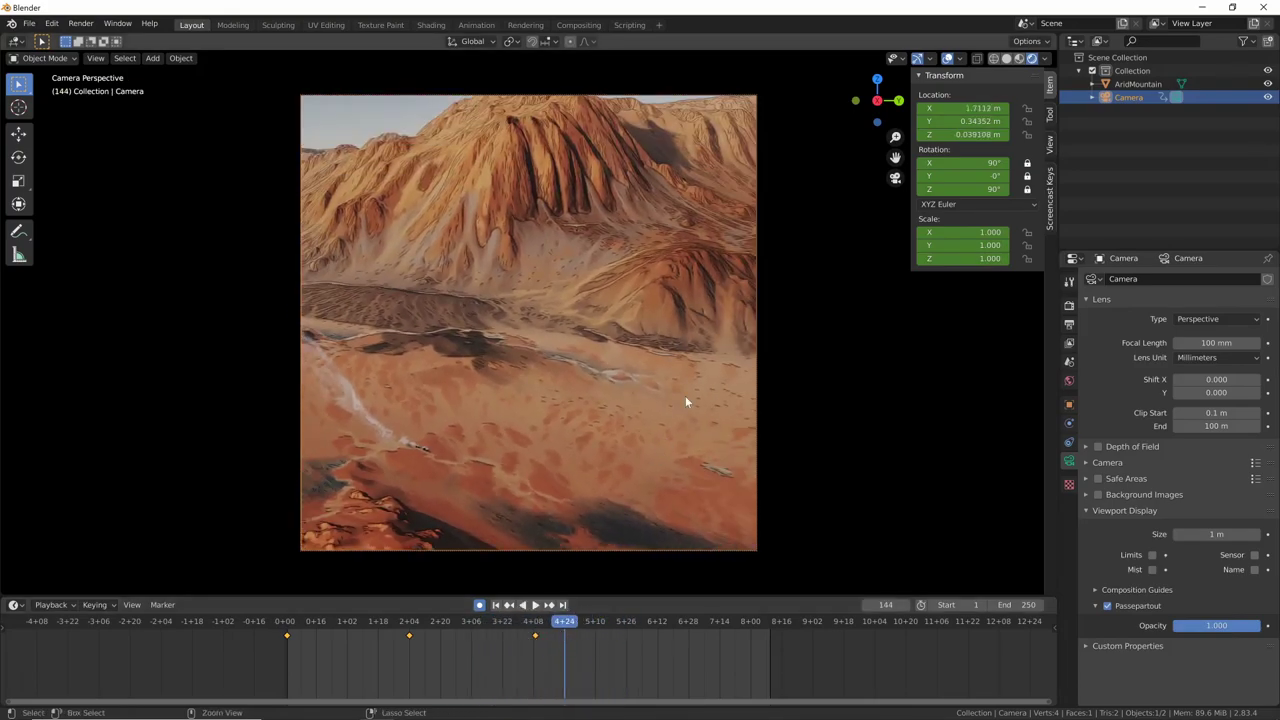
shift+middle_drag(597, 459, 591, 448)
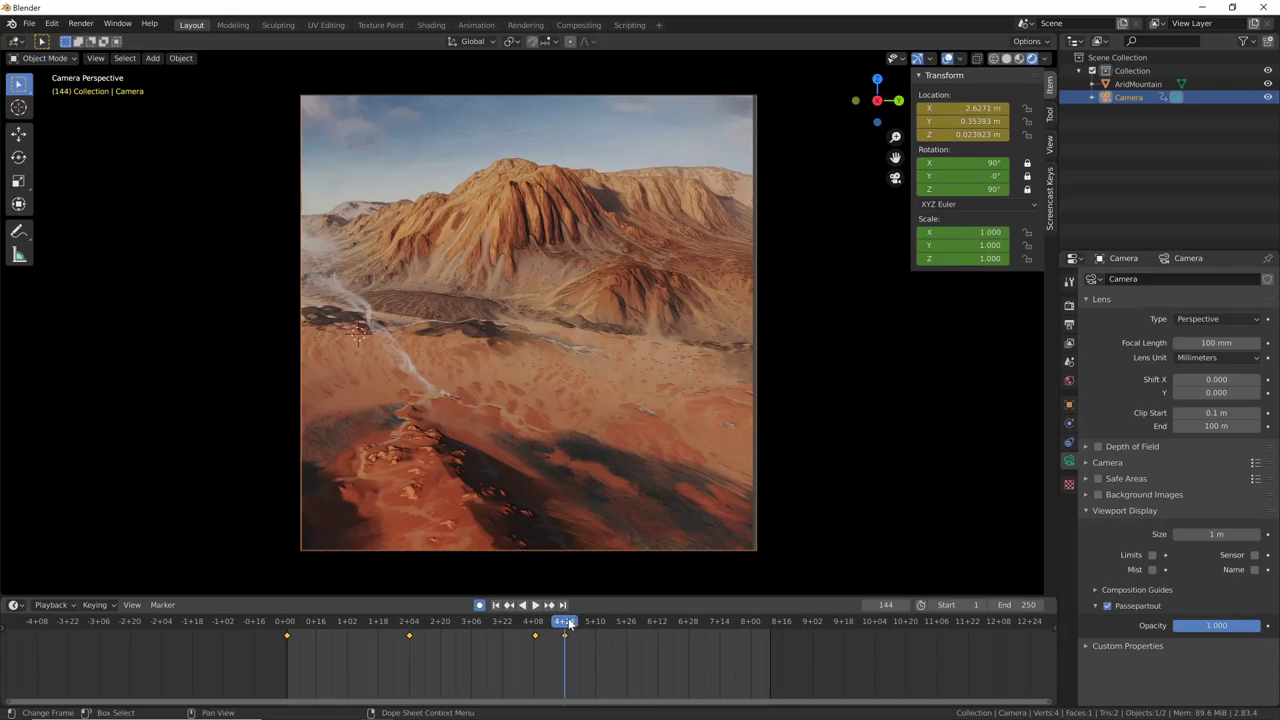
mouse_move(567, 622)
mouse_down()
mouse_move(280, 637)
mouse_move(404, 644)
mouse_move(348, 652)
mouse_up()
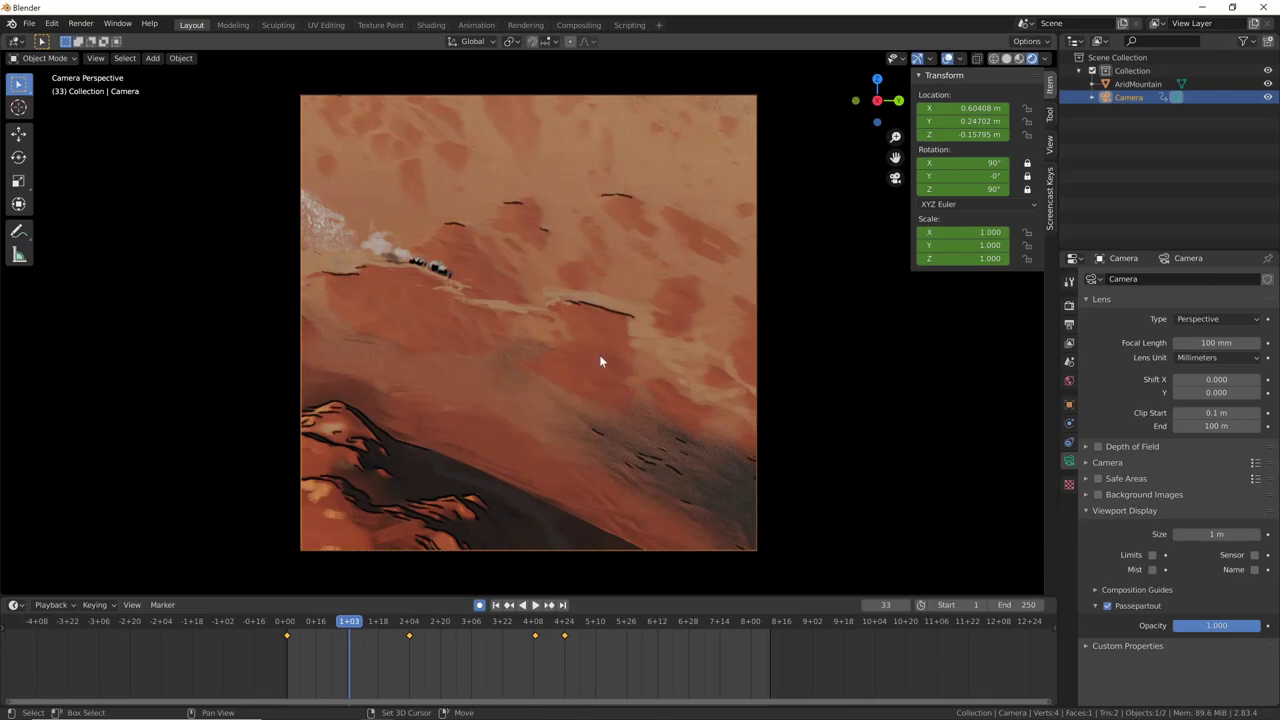
Step: Lower the camera framing over the desert at frame 33 and replay from the start
shift+middle_drag(606, 363, 606, 403)
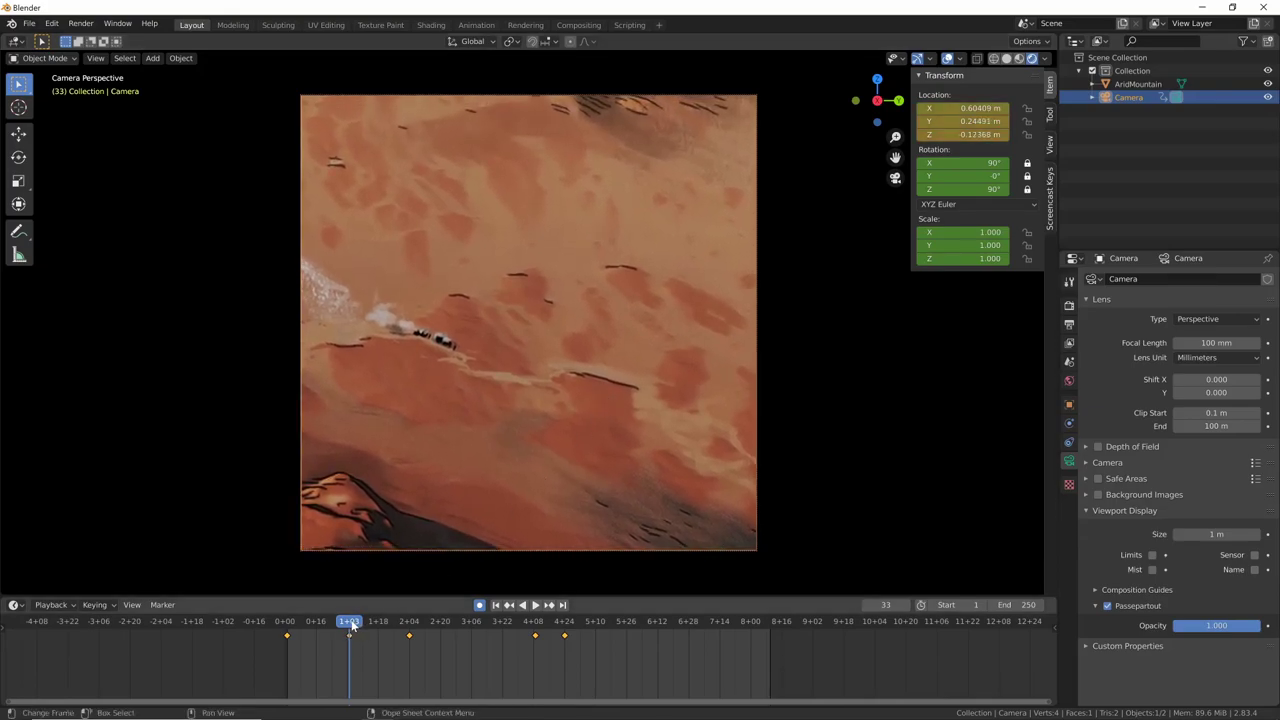
drag(351, 624, 287, 622)
key(space)
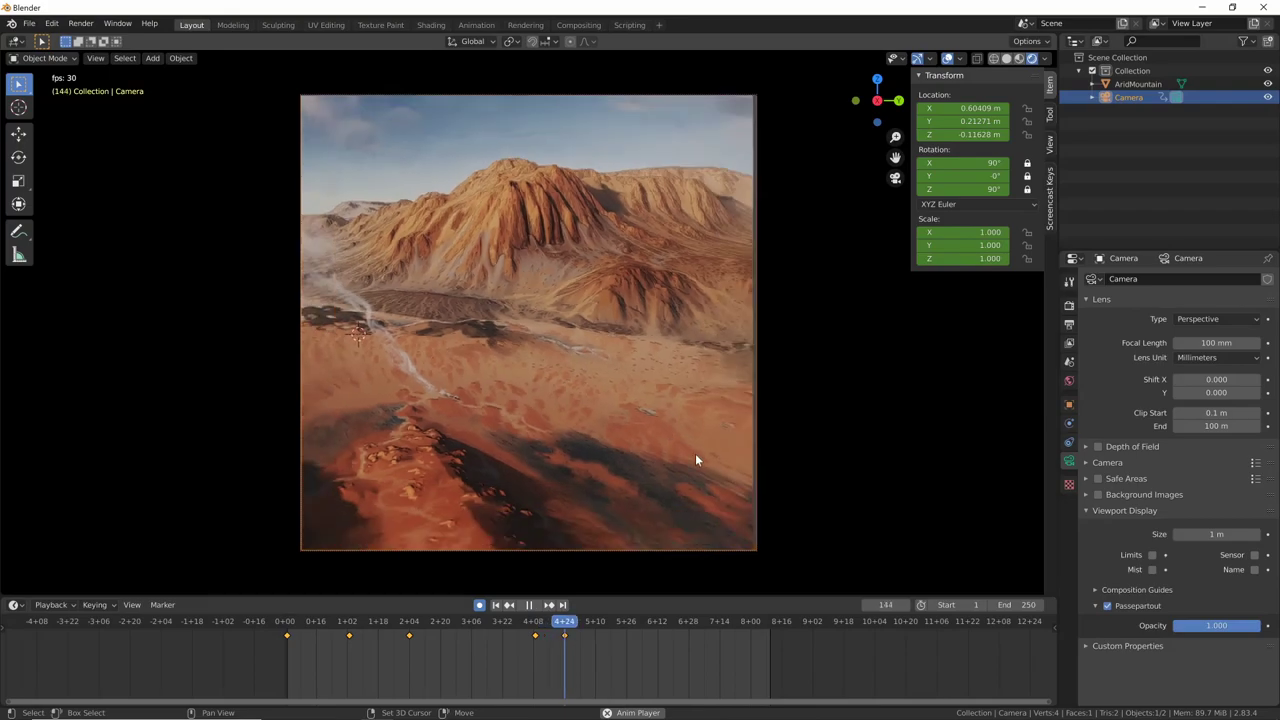
key(shift+Left)
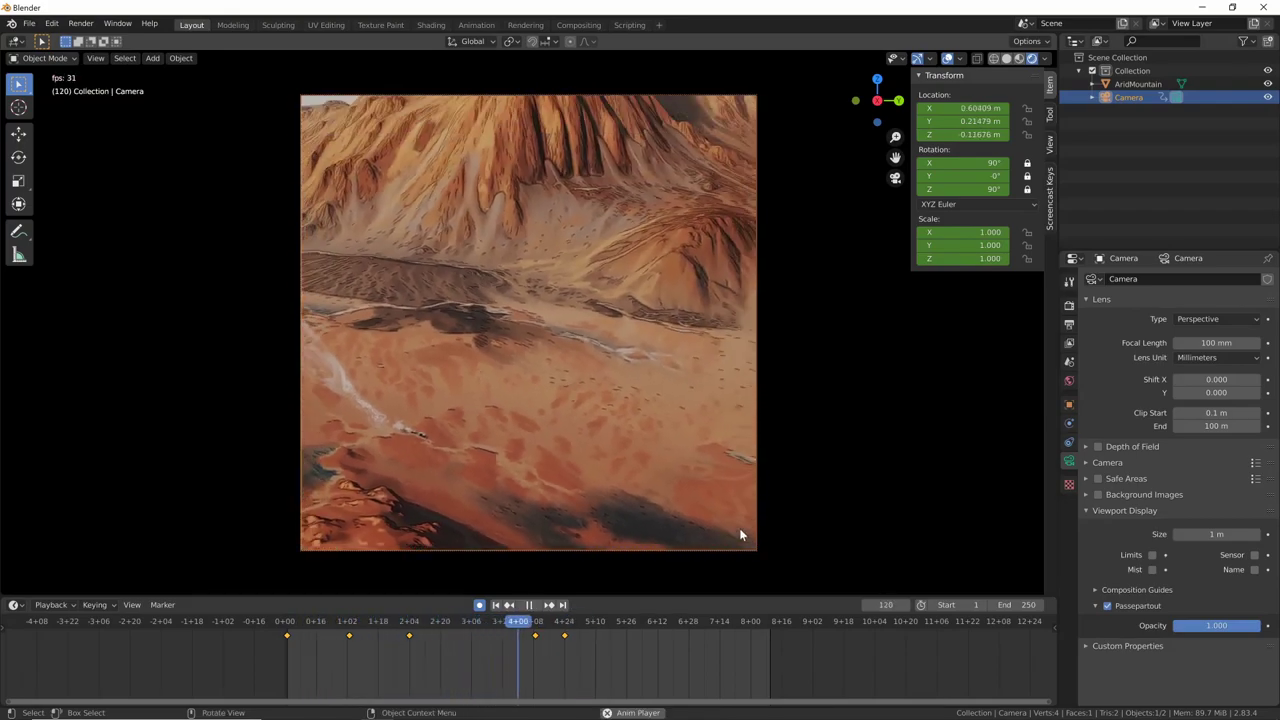
key(space)
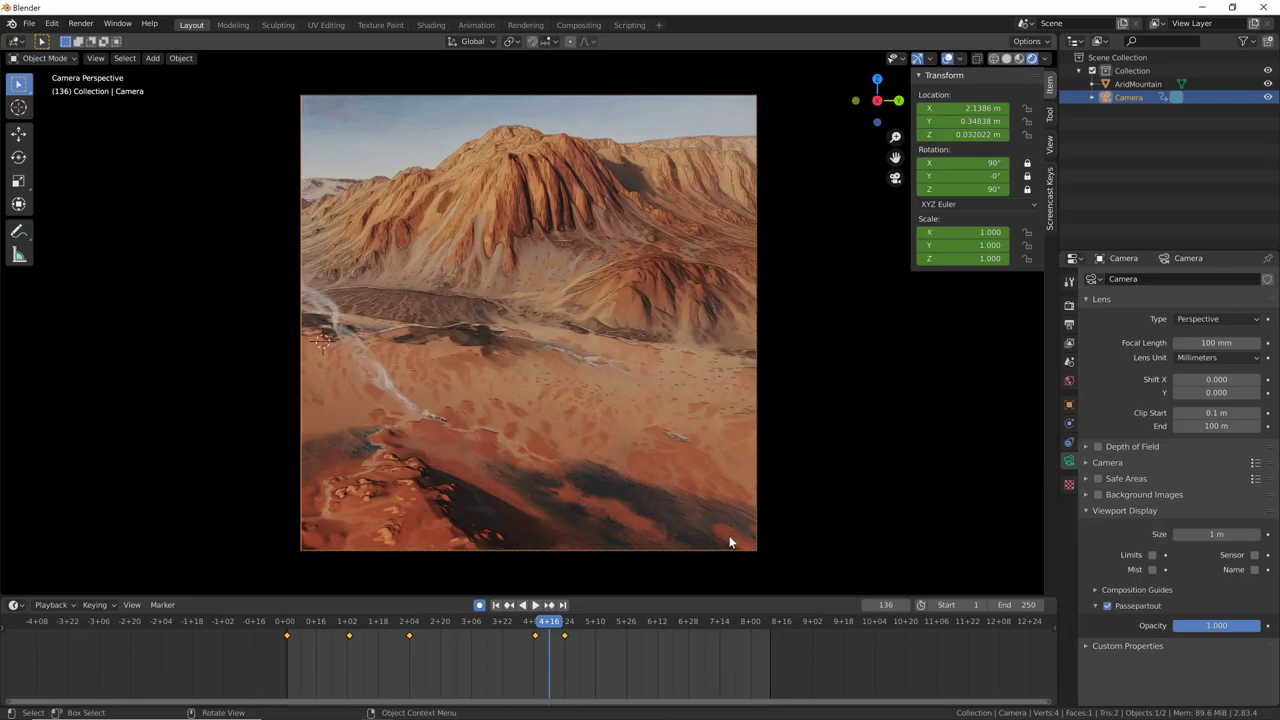
Step: Step back and forth between keyframes to check the frame 144 mountain view
key(Up)
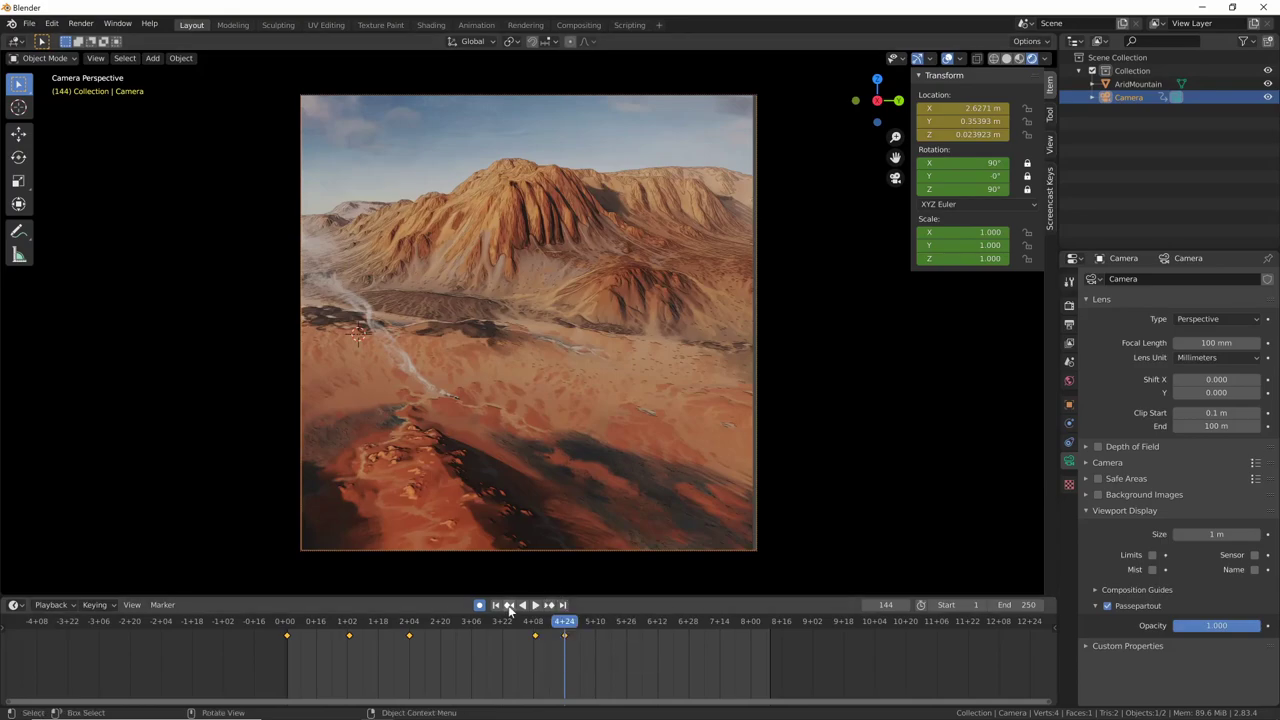
click(531, 634)
click(549, 605)
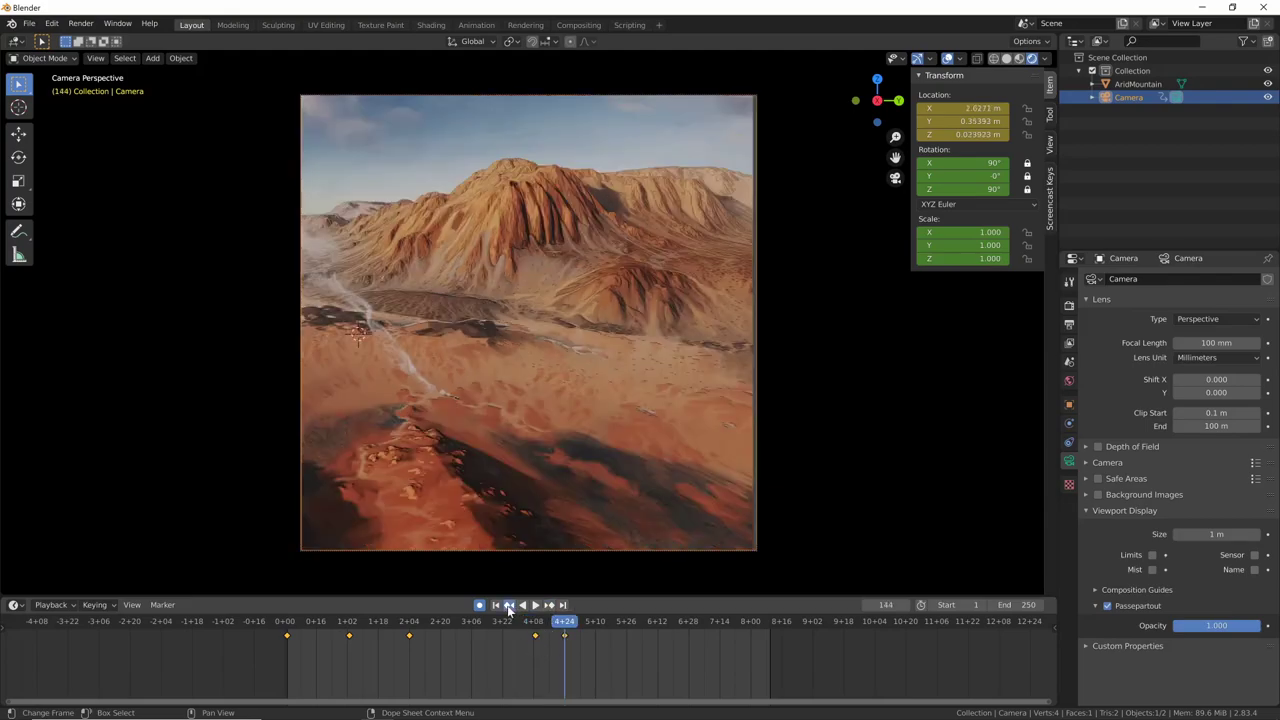
click(508, 605)
click(549, 605)
Step: At frame 145, raise the camera to frame the whole mountain with sky
click(905, 605)
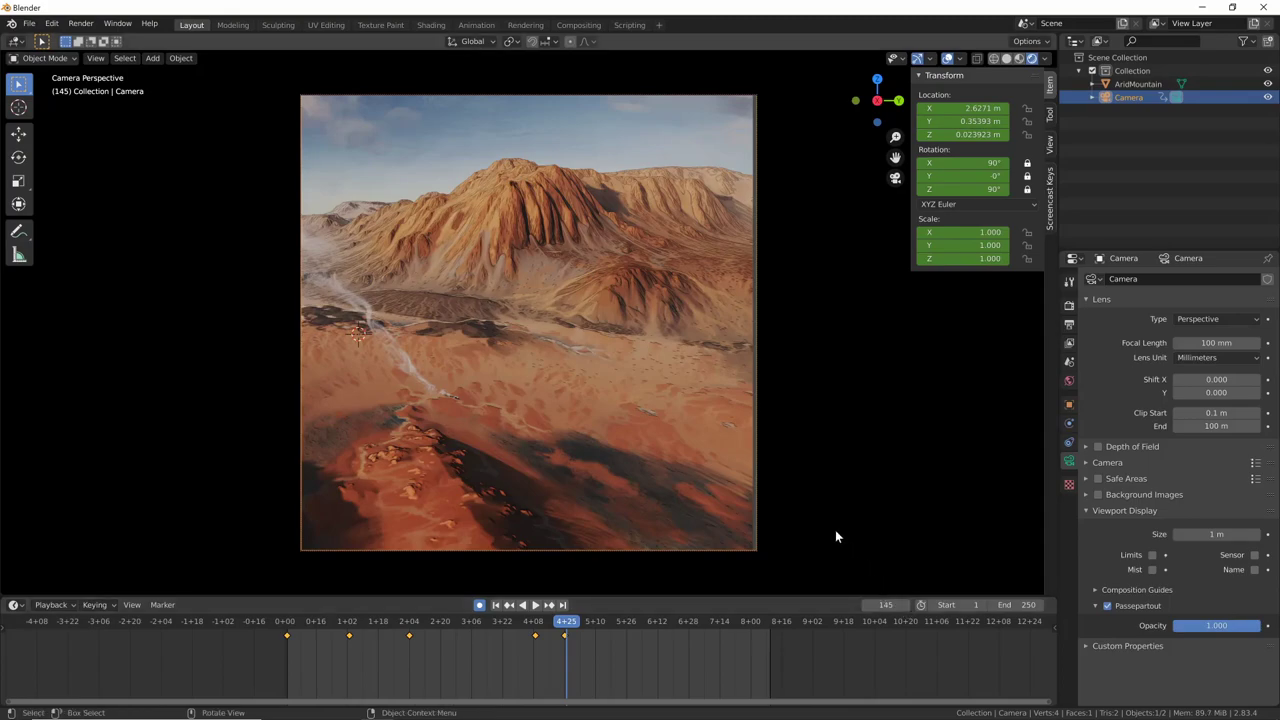
scroll(540, 367, up, 2)
scroll(595, 401, up, 5)
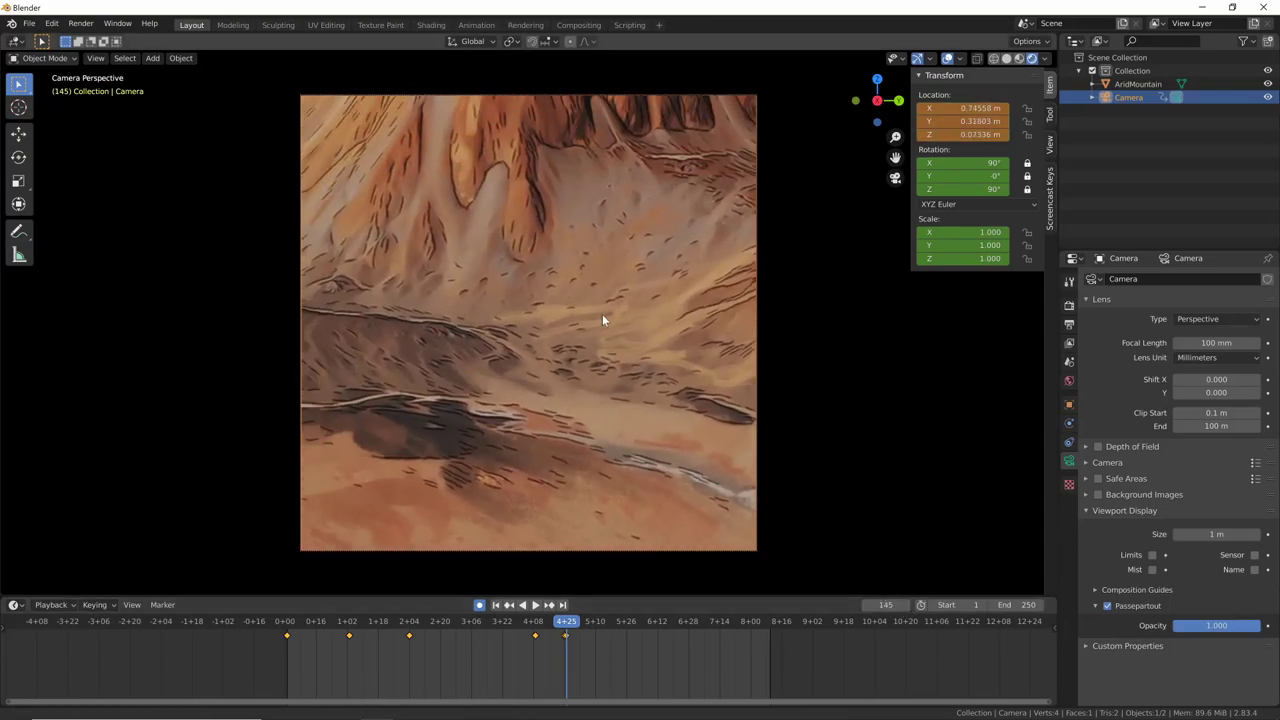
mouse_move(602, 320)
shift+middle_down()
mouse_move(694, 500)
mouse_move(617, 514)
mouse_move(606, 457)
mouse_move(651, 420)
mouse_move(606, 423)
mouse_move(604, 482)
shift+middle_up()
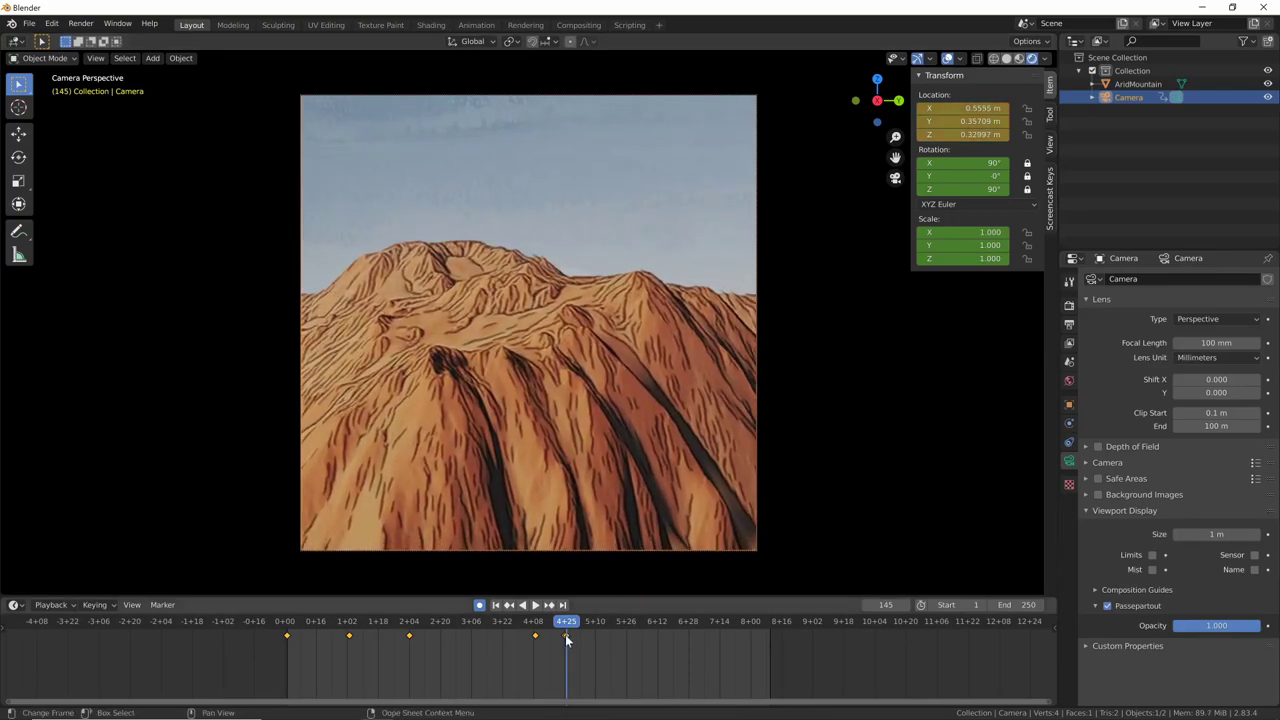
mouse_move(568, 642)
ctrl+middle_down()
mouse_move(589, 646)
mouse_move(588, 635)
ctrl+middle_up()
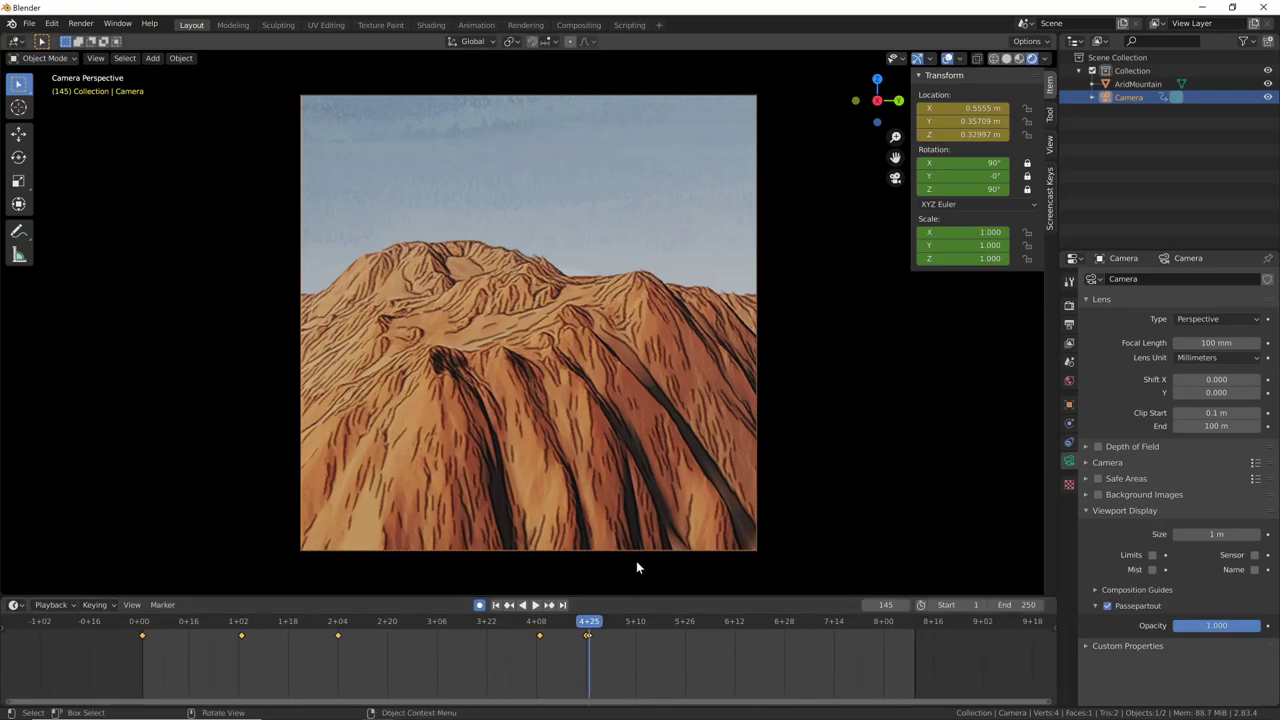
Step: Move the camera to a new valley viewpoint around frames 240–247 and review the flight
key(space)
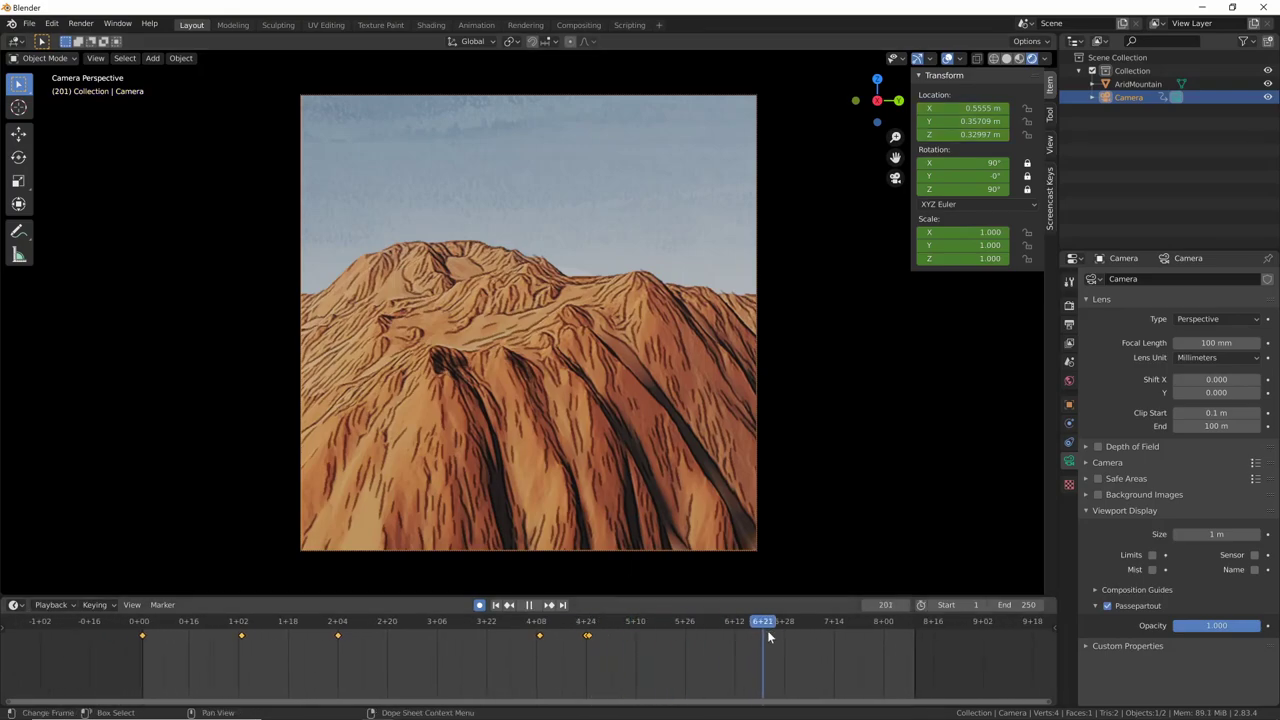
key(space)
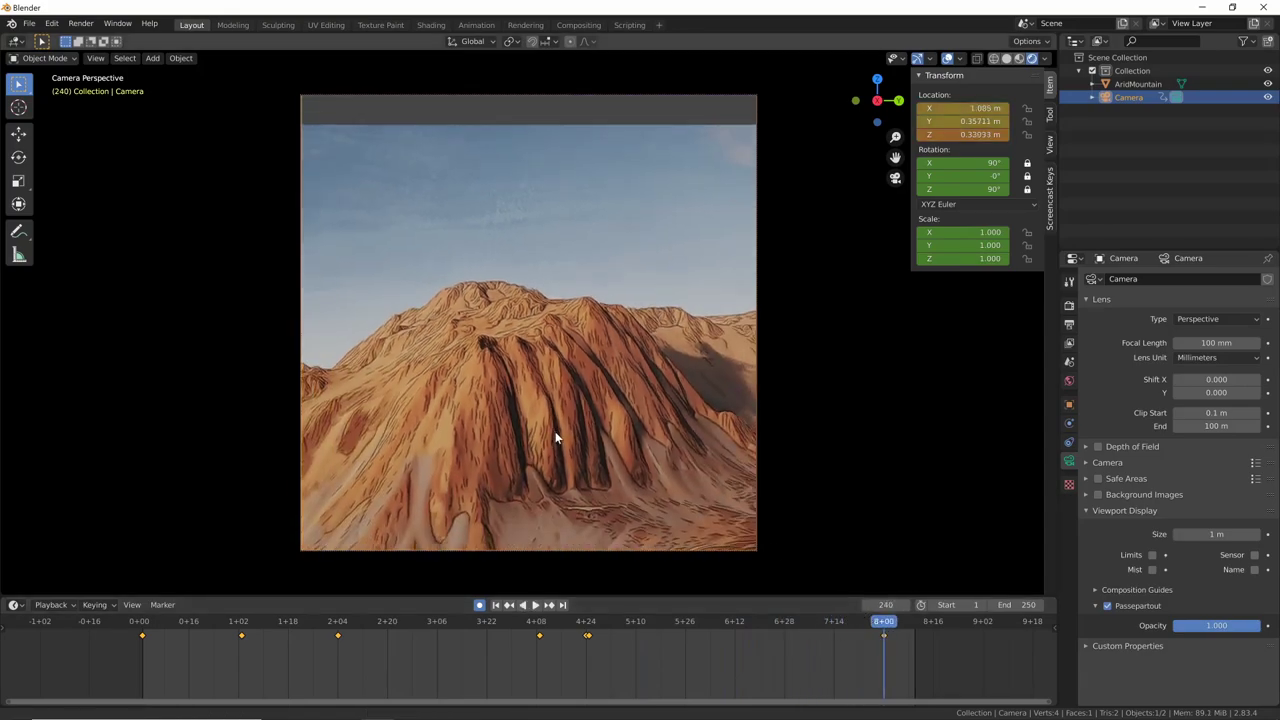
mouse_move(555, 431)
shift+middle_down()
mouse_move(728, 394)
mouse_move(846, 346)
mouse_move(866, 320)
shift+middle_up()
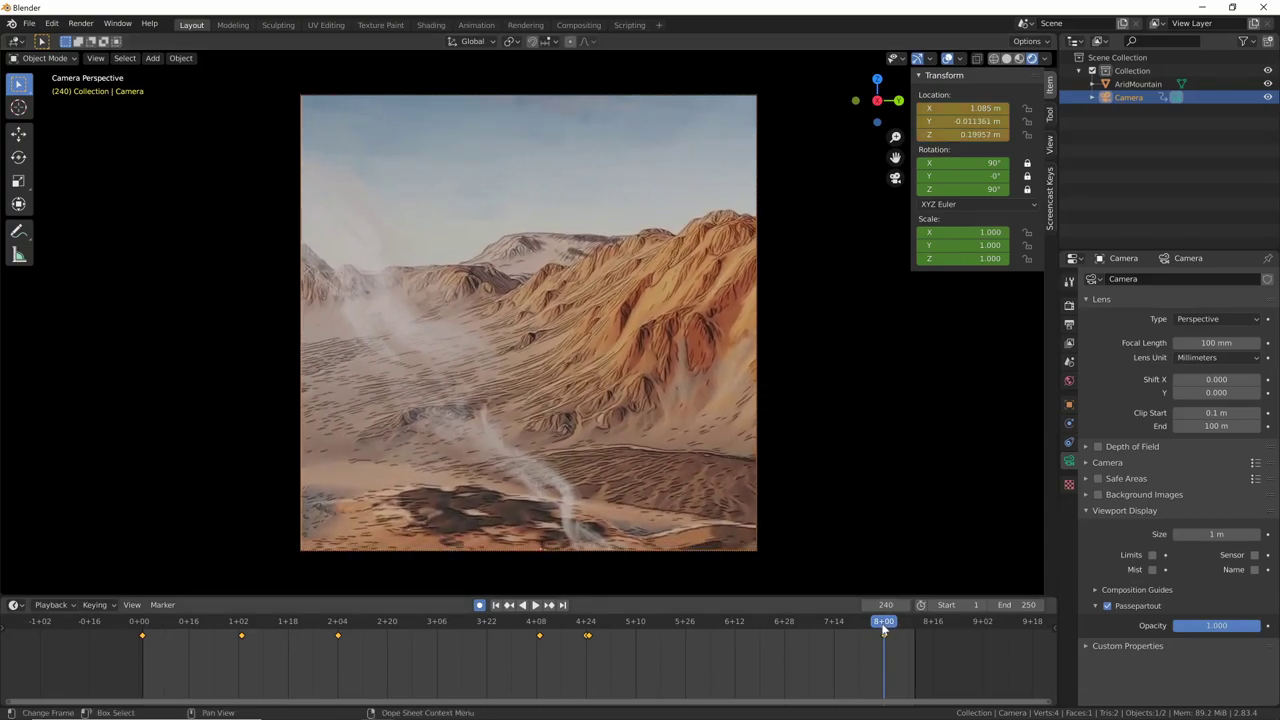
mouse_move(884, 626)
mouse_down()
mouse_move(394, 648)
mouse_move(137, 643)
mouse_up()
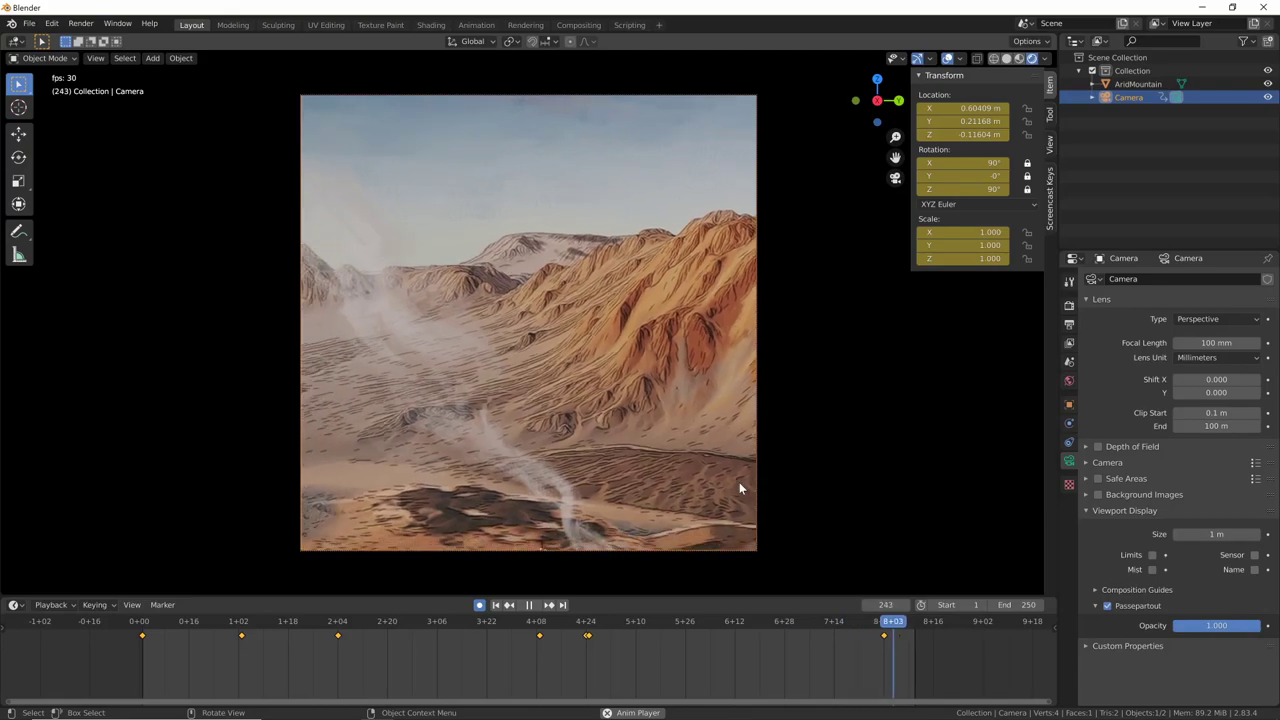
key(space)
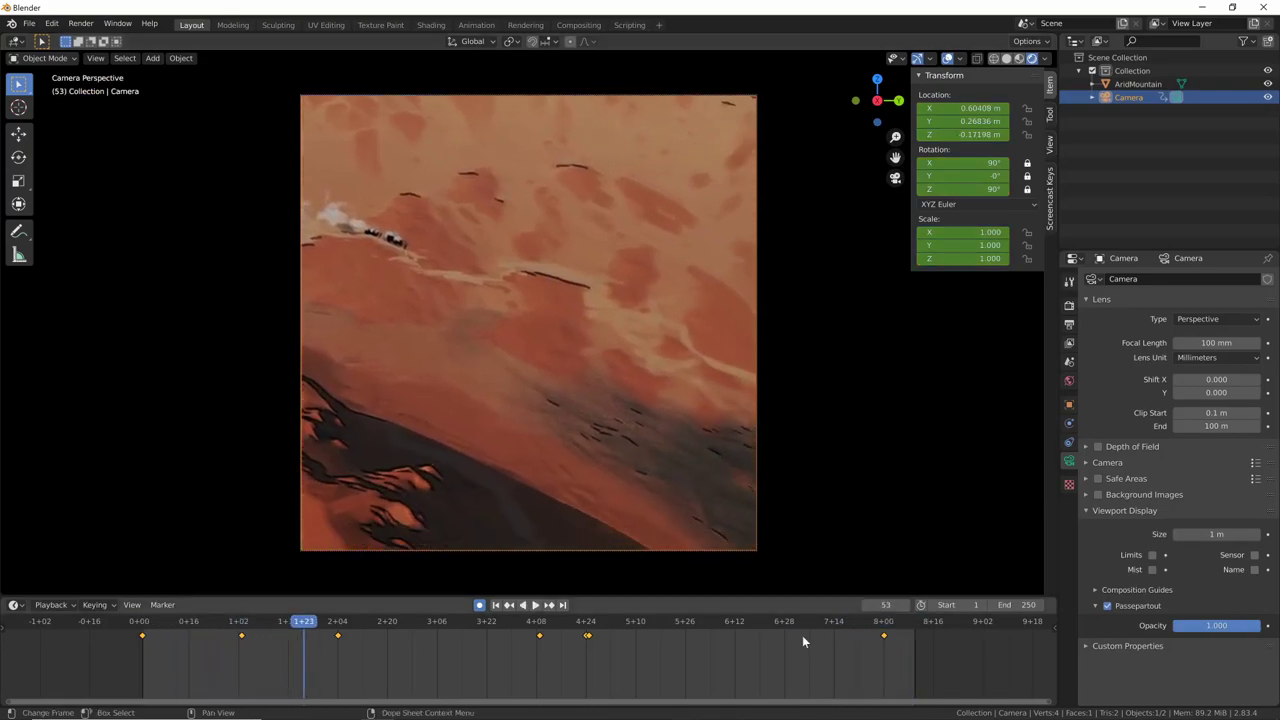
click(904, 627)
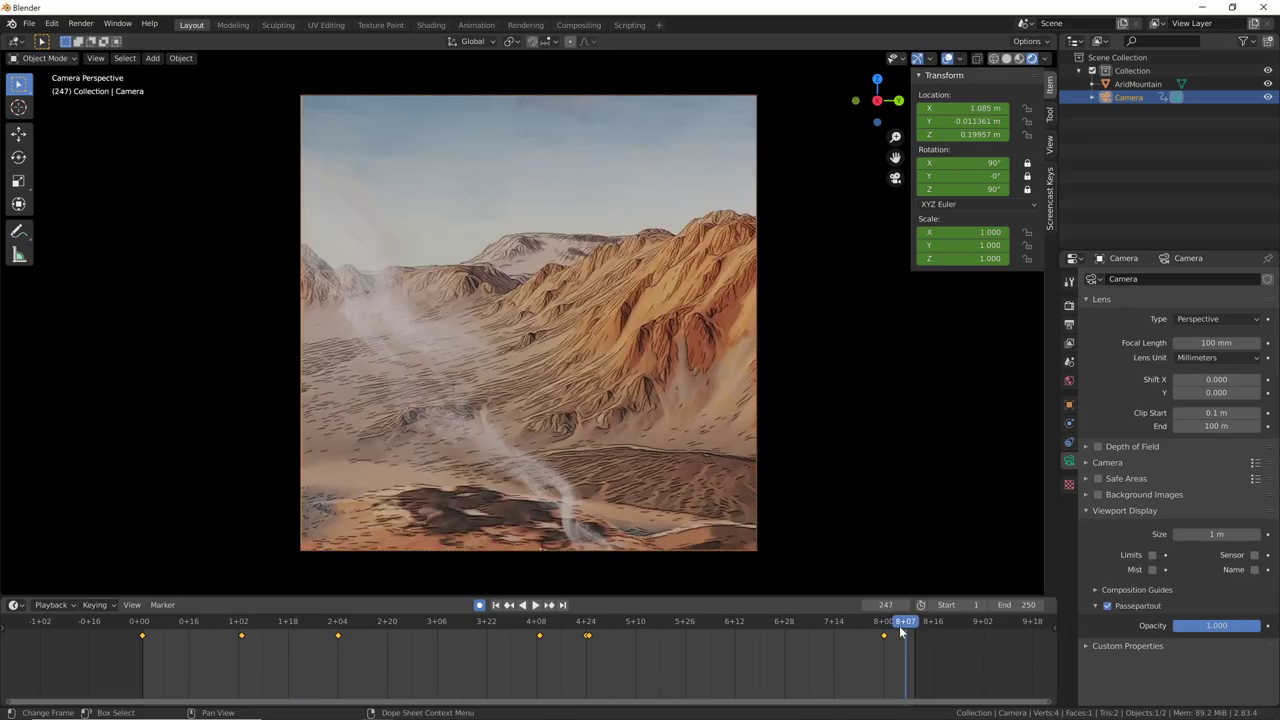
Step: Set the scene End frame to 500
scroll(908, 653, down, 2)
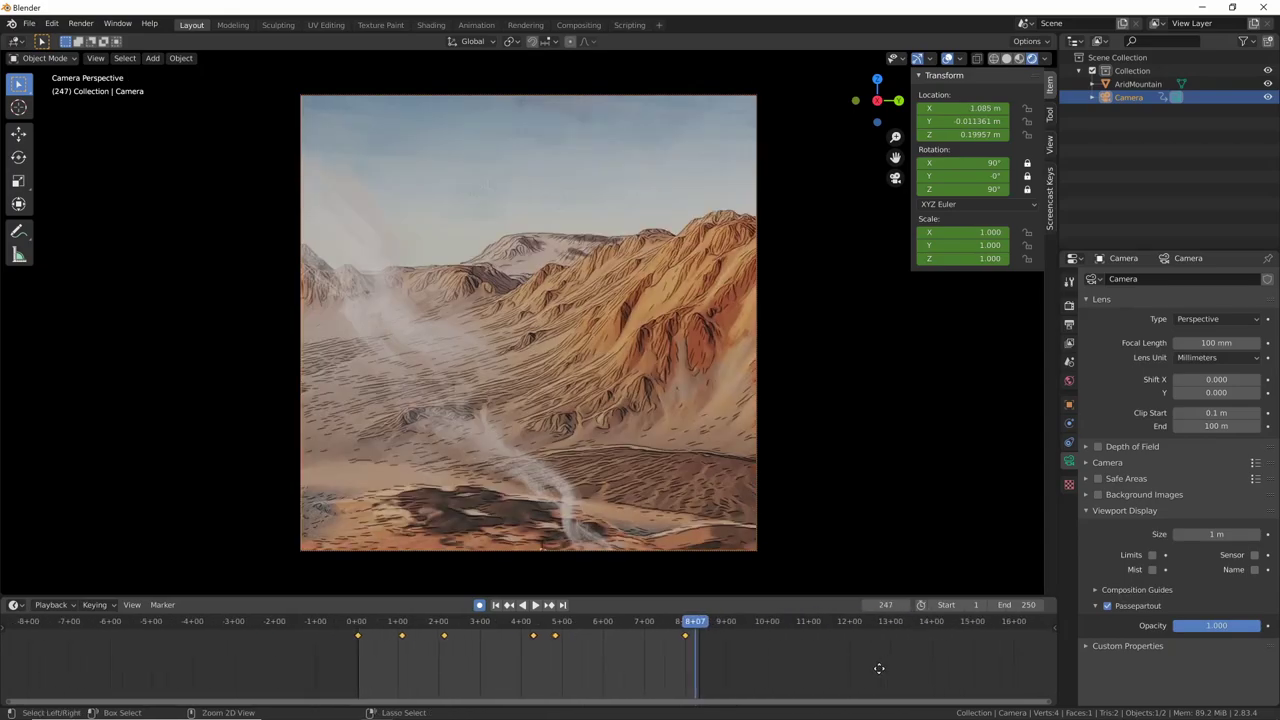
scroll(891, 671, down, 1)
scroll(846, 657, down, 1)
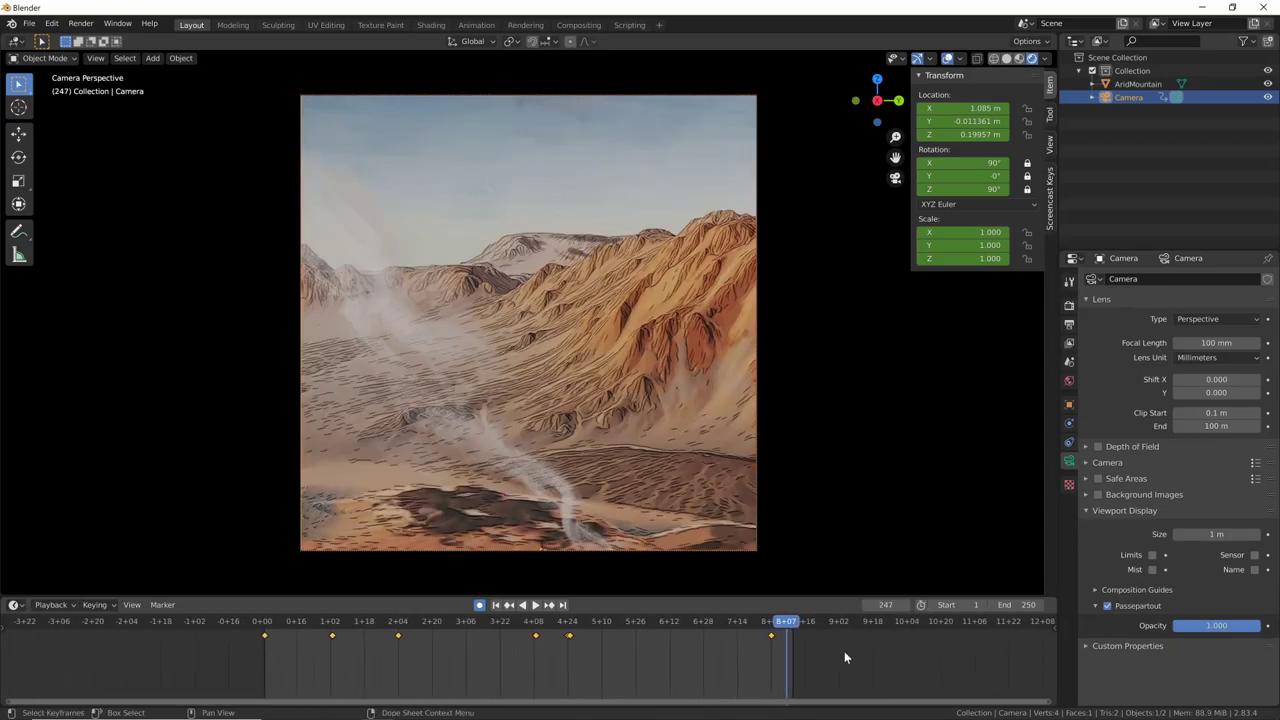
click(1027, 605)
key(Return)
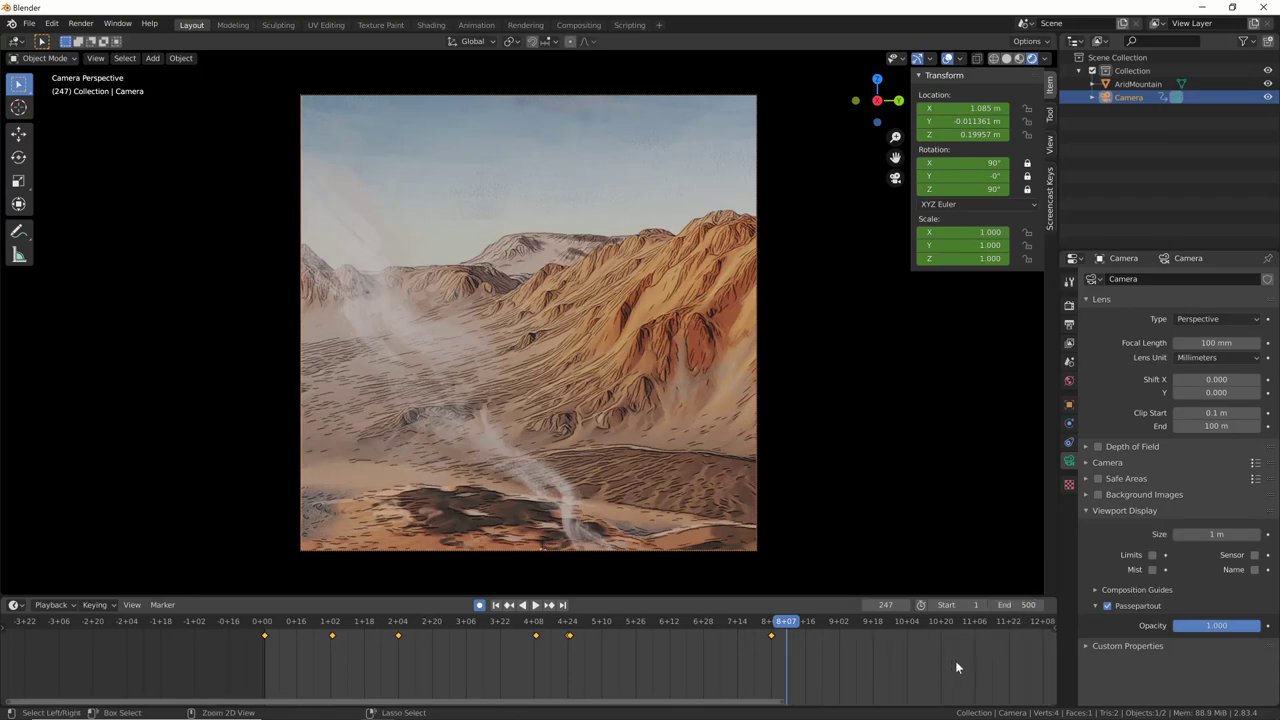
Step: Re-edit the End frame, briefly trying 100 before settling back on 500
scroll(955, 660, down, 2)
scroll(928, 677, down, 2)
middle_drag(928, 677, 870, 670)
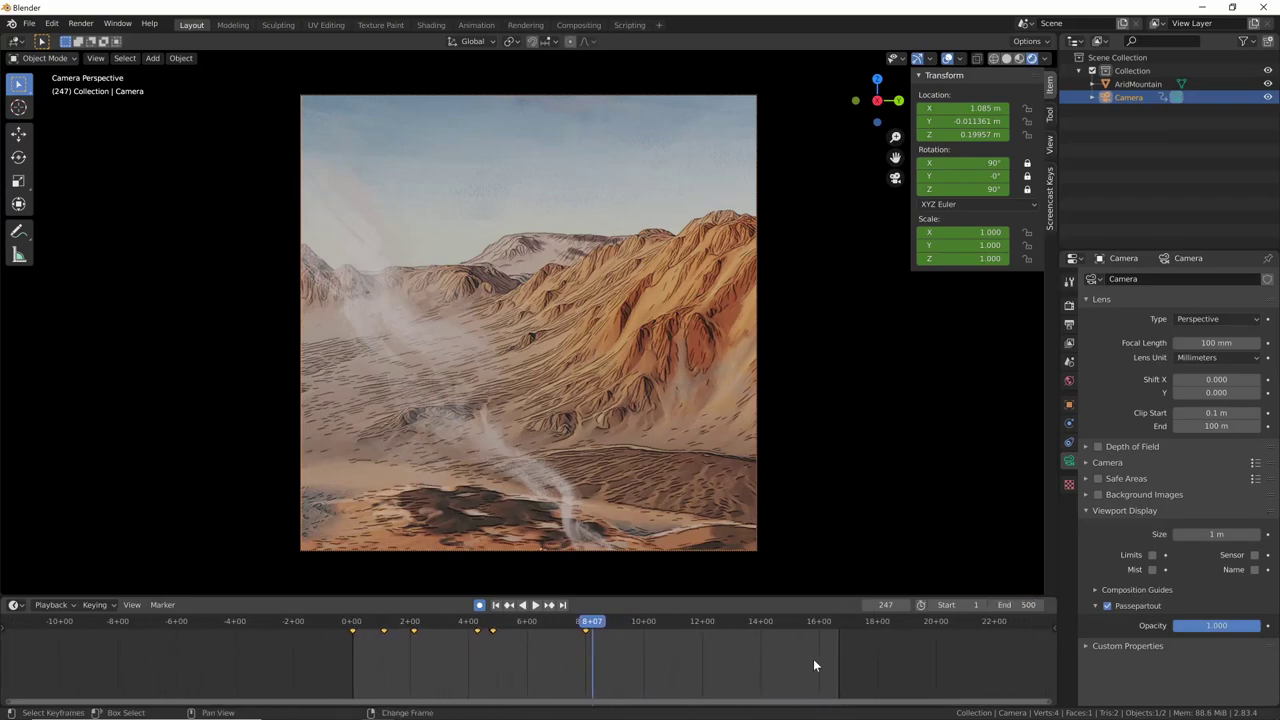
click(997, 602)
text(1)
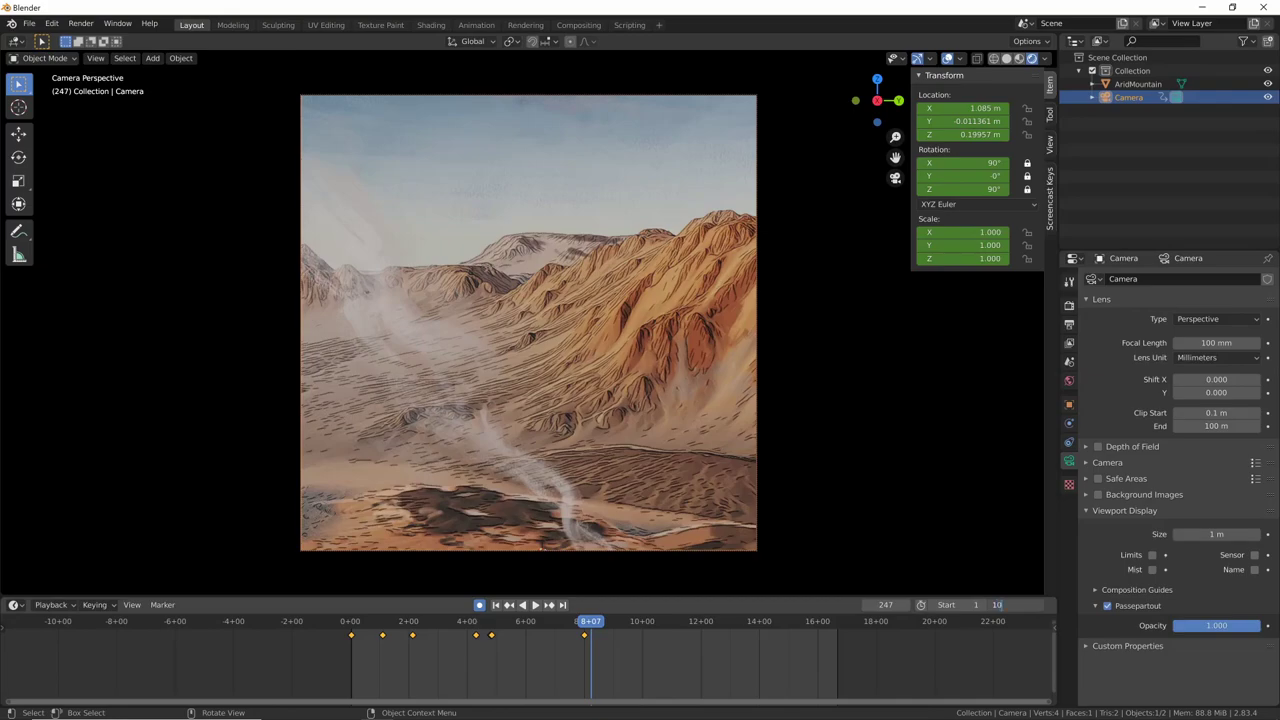
text(0)
key(Return)
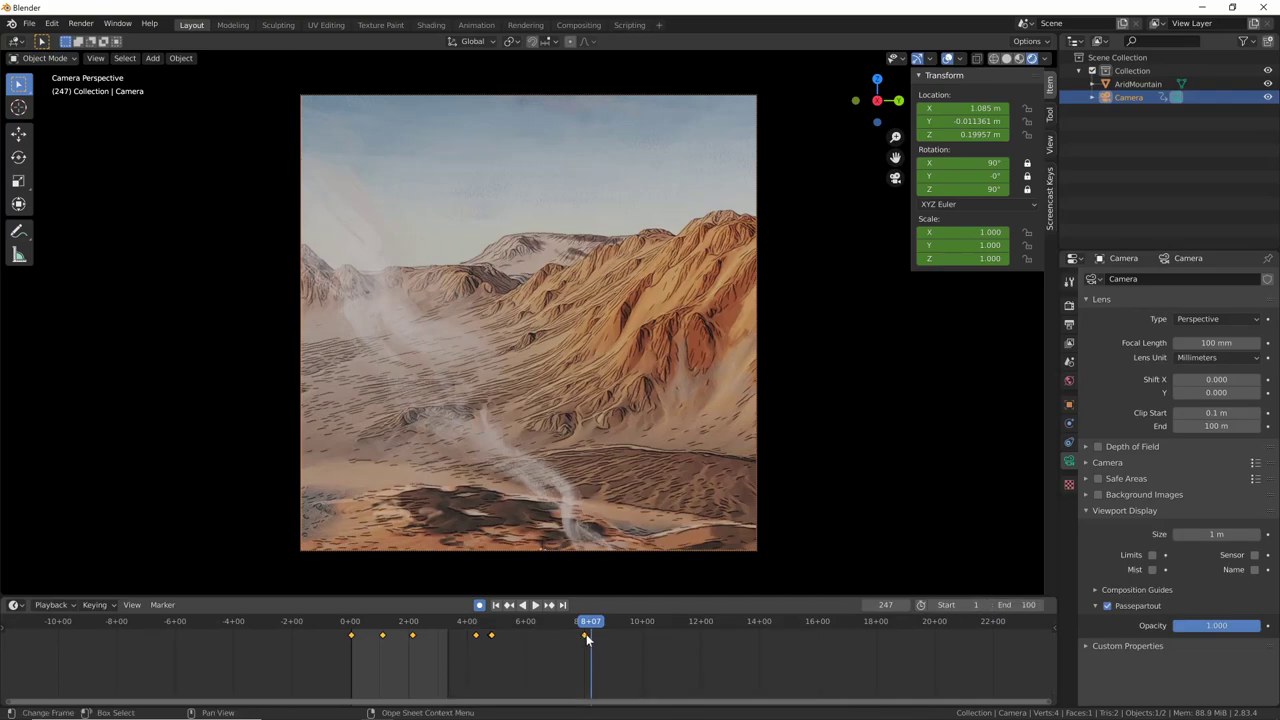
click(1020, 605)
text(0)
key(Return)
Step: Scrub into the extended range and pull the camera back to show more foreground terrain
key(space)
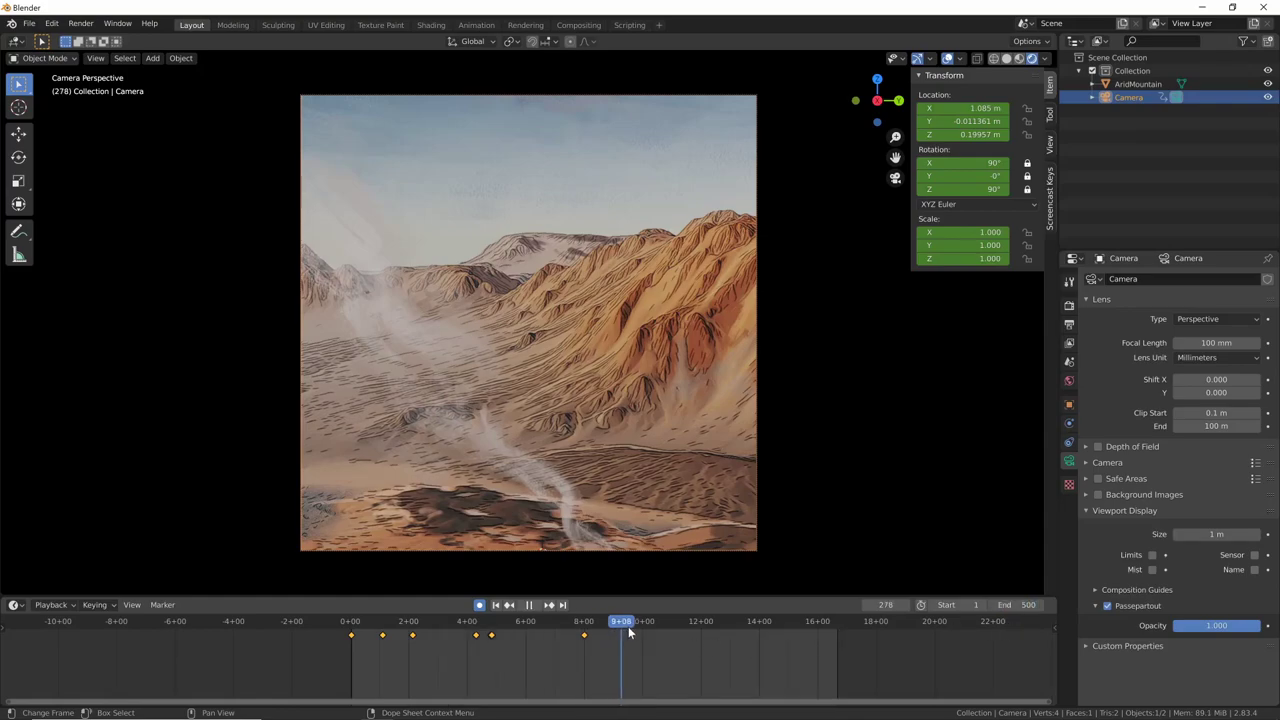
mouse_move(628, 632)
mouse_down()
mouse_move(664, 626)
mouse_move(585, 640)
mouse_up()
drag(584, 636, 643, 643)
scroll(625, 480, down, 4)
scroll(605, 482, down, 3)
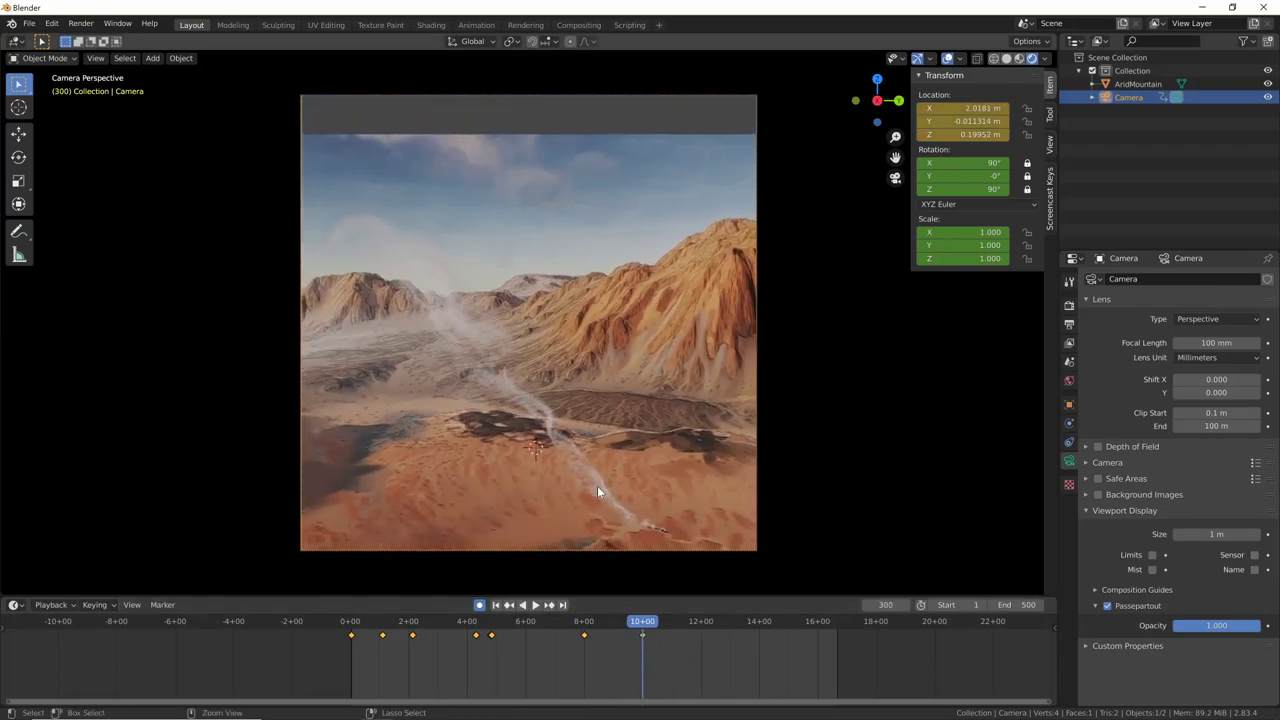
mouse_move(604, 473)
shift+middle_down()
mouse_move(646, 414)
mouse_move(728, 420)
mouse_move(631, 423)
shift+middle_up()
Step: At frame 360, slide the camera sideways across the terrain, keyframe it, and replay
scroll(647, 413, down, 2)
scroll(634, 425, down, 2)
drag(642, 621, 700, 621)
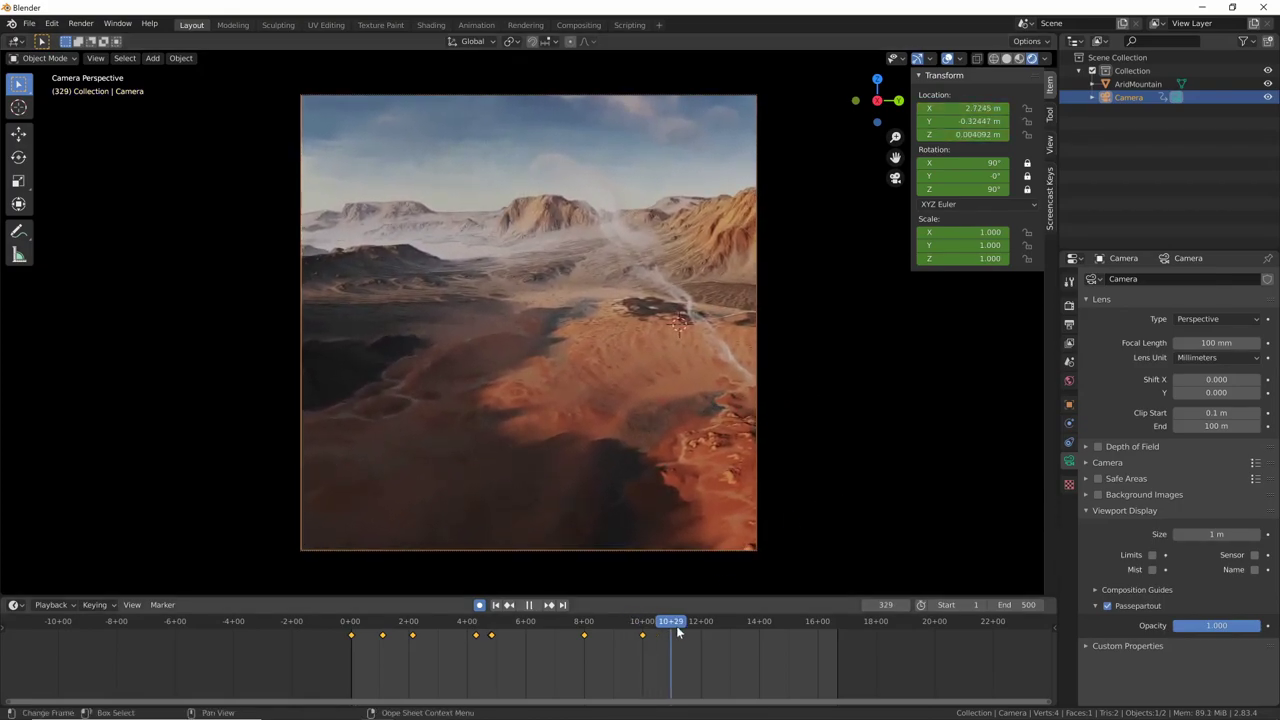
mouse_move(766, 483)
shift+middle_down()
mouse_move(408, 489)
mouse_move(443, 490)
shift+middle_up()
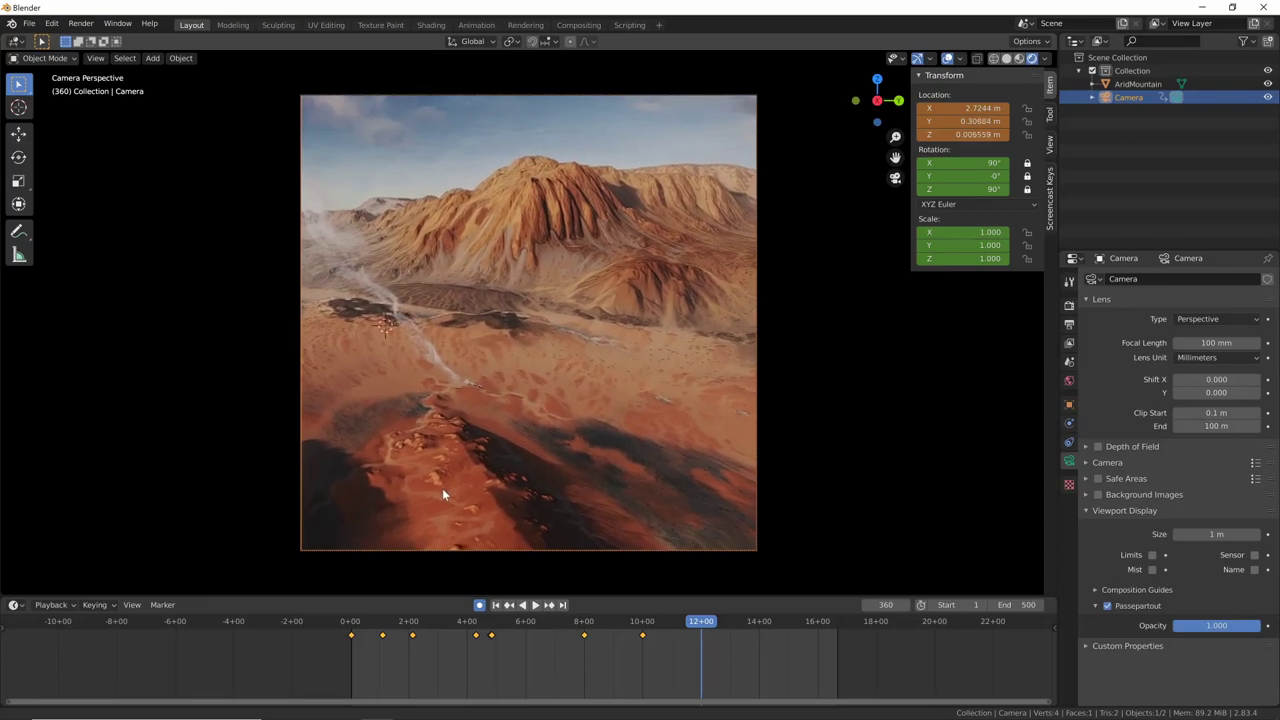
key(i)
click(575, 628)
key(space)
click(355, 630)
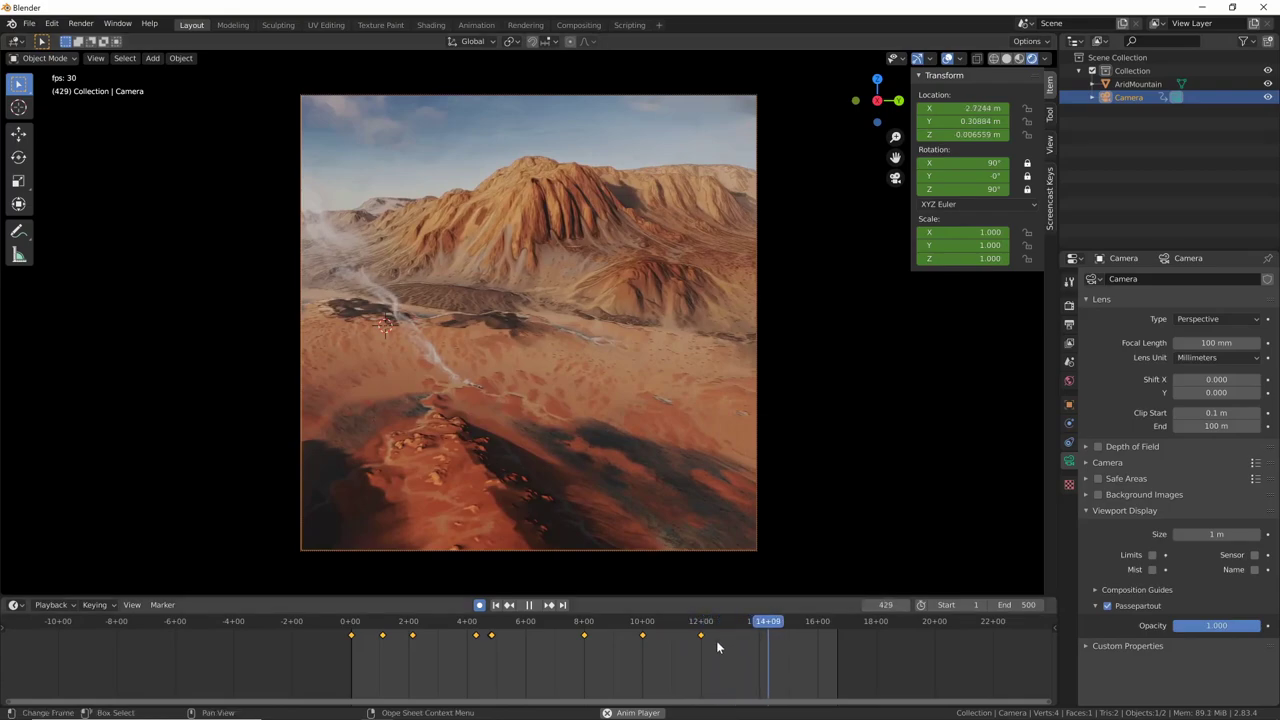
Step: Stop playback and jump the current frame to 380
key(space)
mouse_move(785, 624)
mouse_down()
mouse_move(616, 622)
mouse_move(721, 635)
mouse_up()
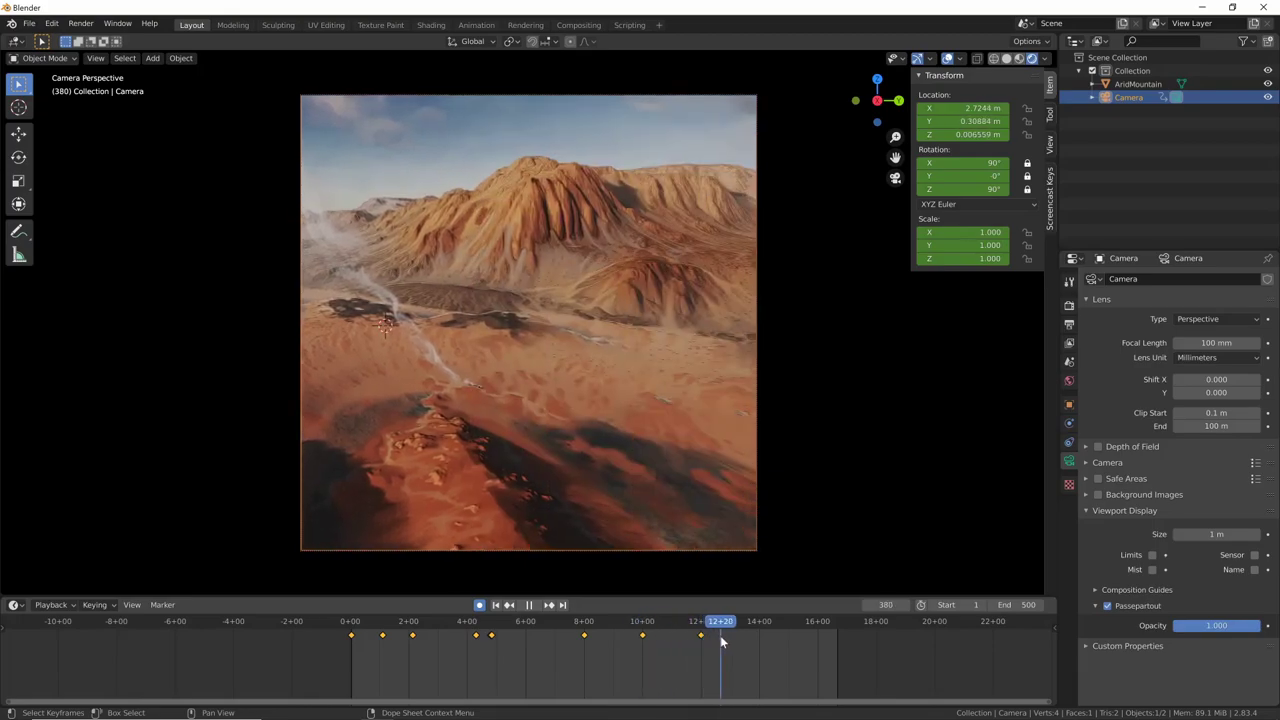
click(887, 604)
text(80)
key(Return)
Step: Set the End frame to 380 and scrub the final frames up to 377
click(999, 604)
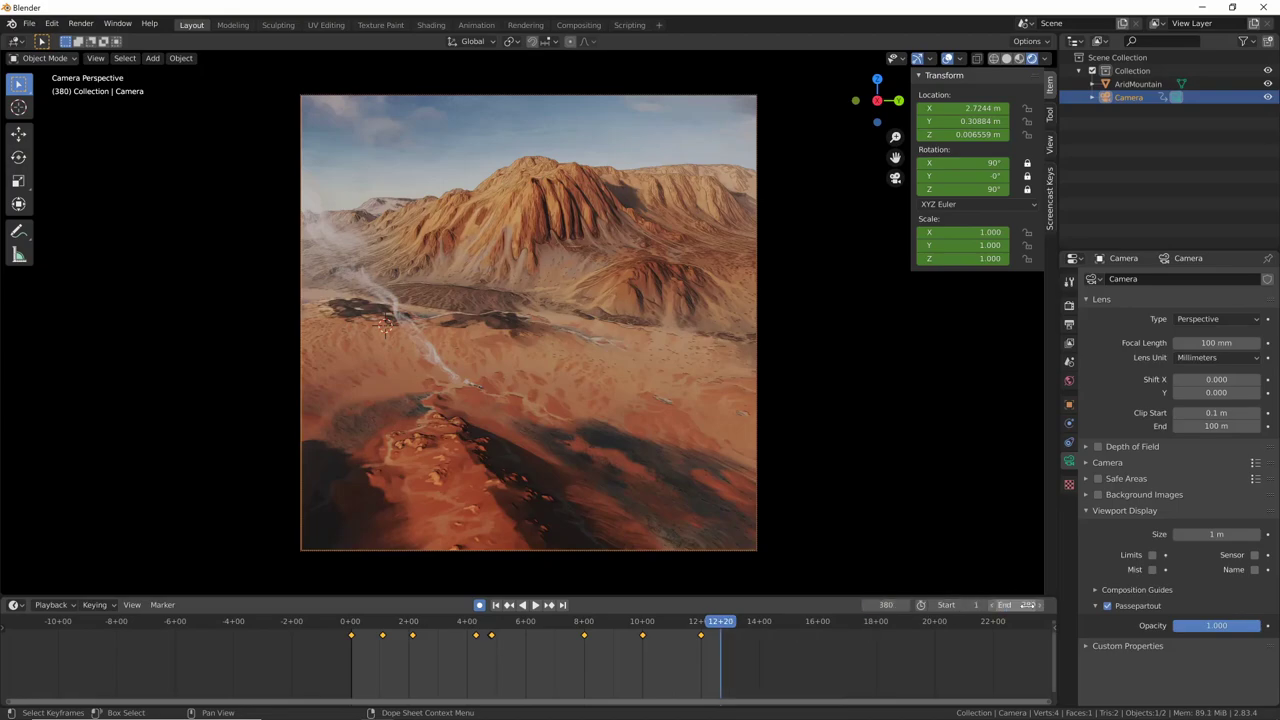
text(0)
key(Return)
drag(722, 630, 710, 625)
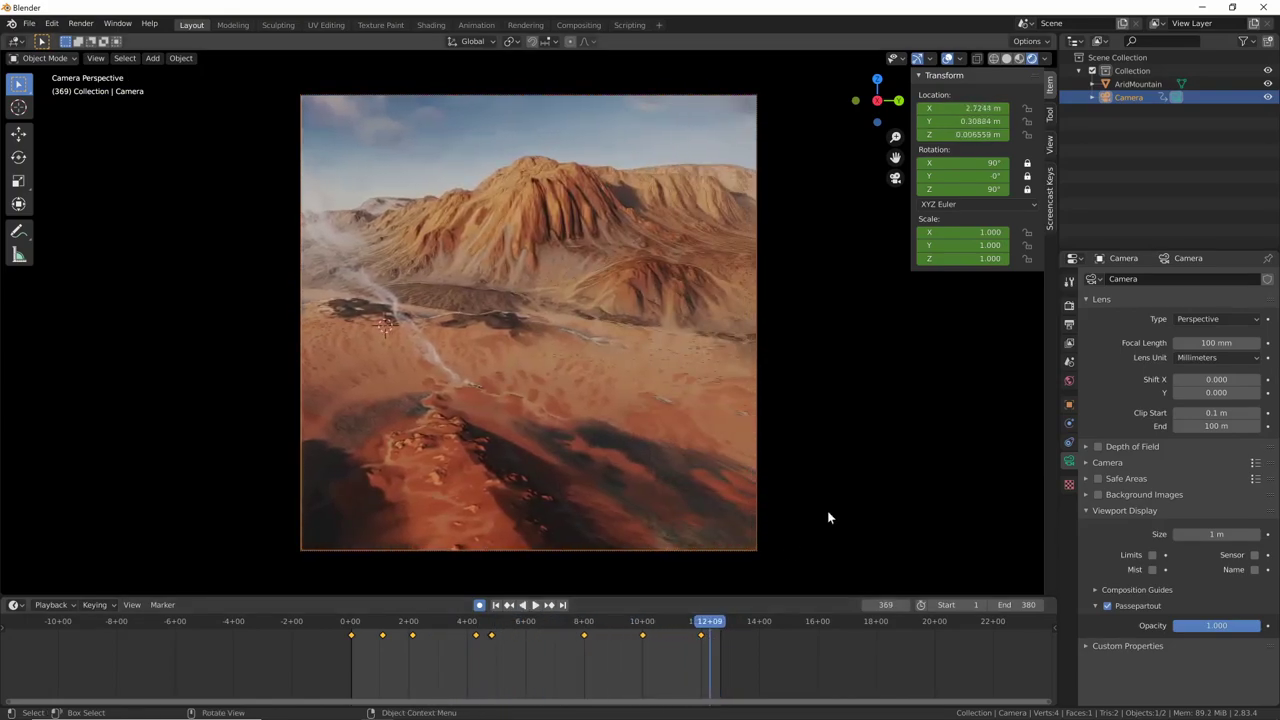
drag(709, 625, 717, 625)
Step: Leave camera view, orbit to see the camera and image plane, and select AridMountain
key(KP_0)
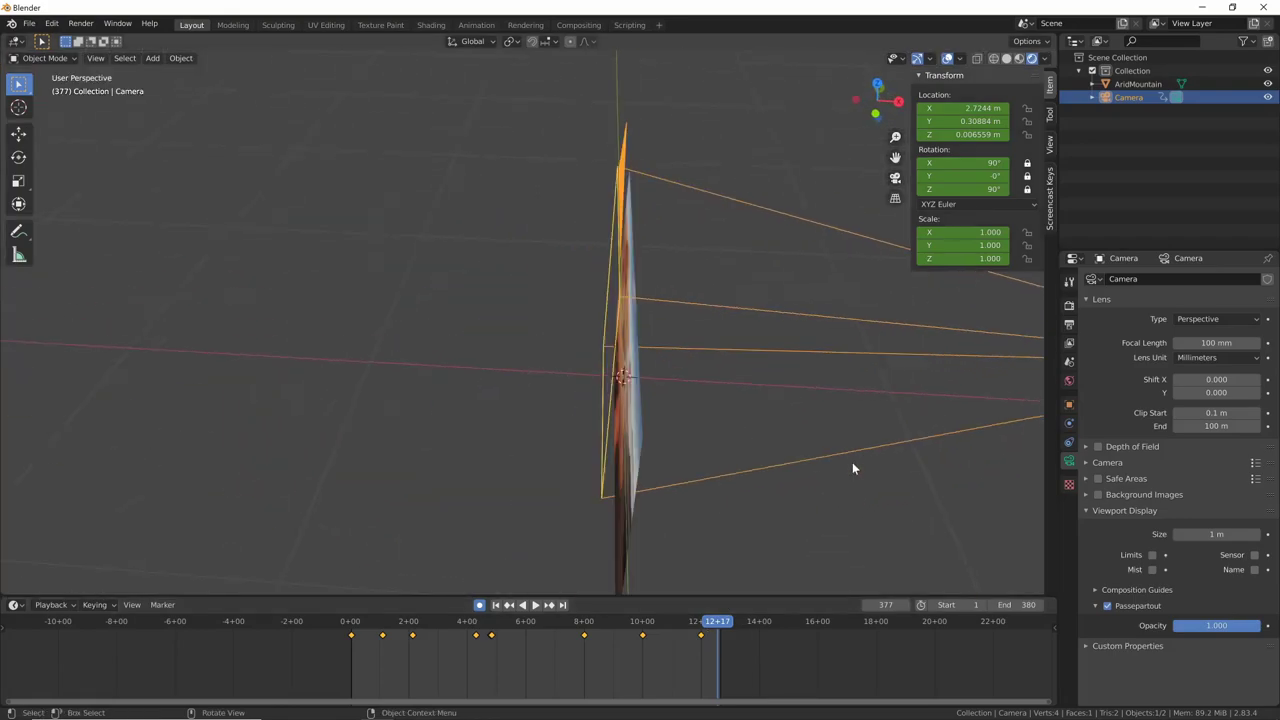
mouse_move(623, 538)
middle_down()
mouse_move(800, 439)
mouse_move(770, 431)
middle_up()
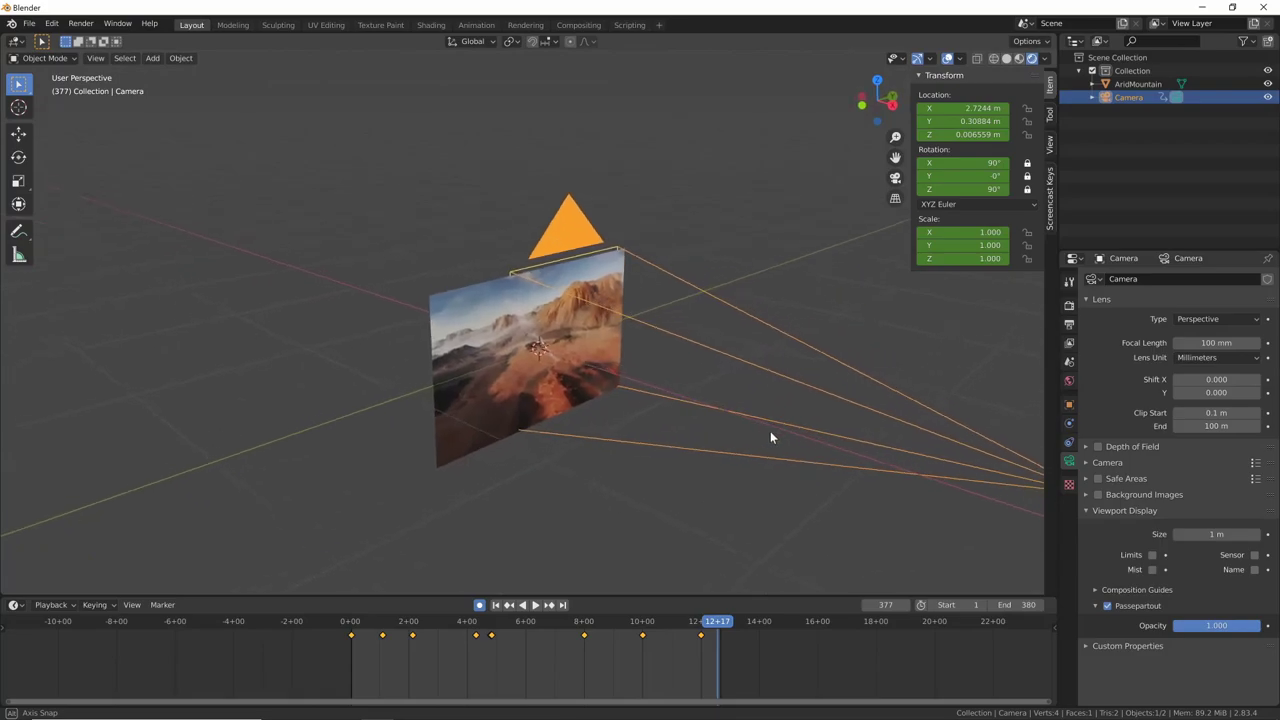
mouse_move(716, 625)
mouse_down()
mouse_move(400, 628)
mouse_move(714, 638)
mouse_up()
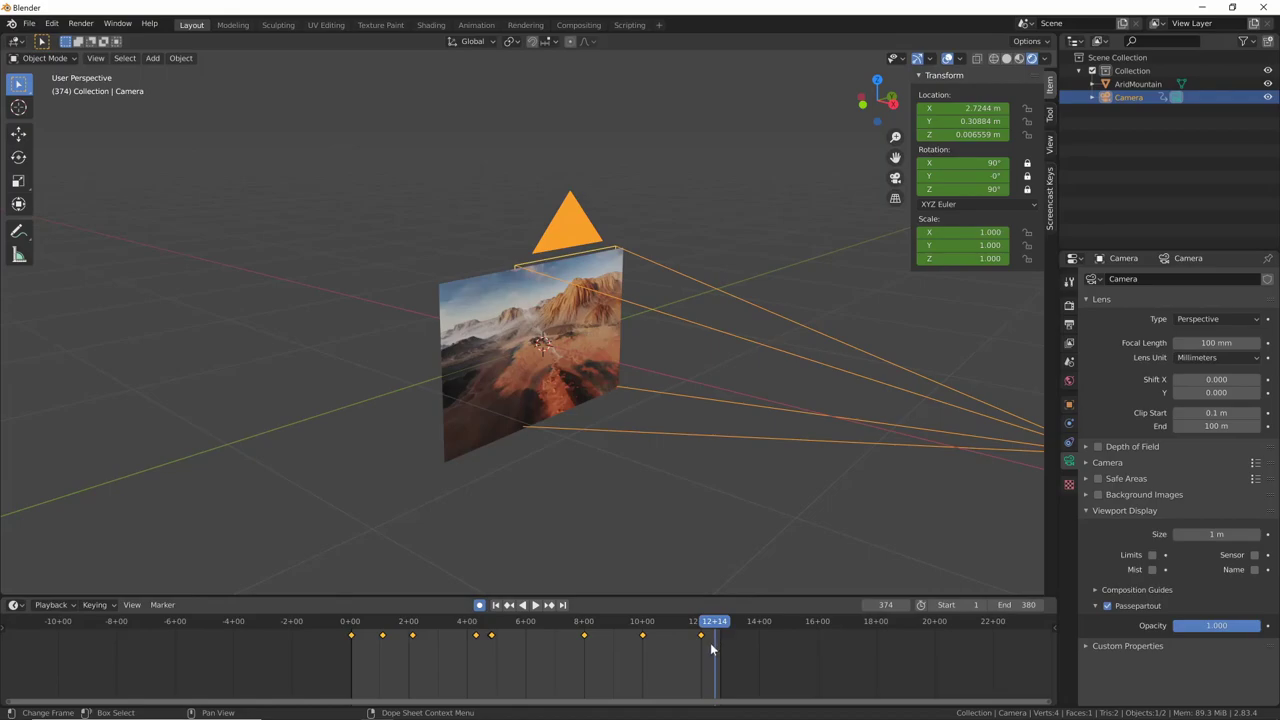
click(493, 401)
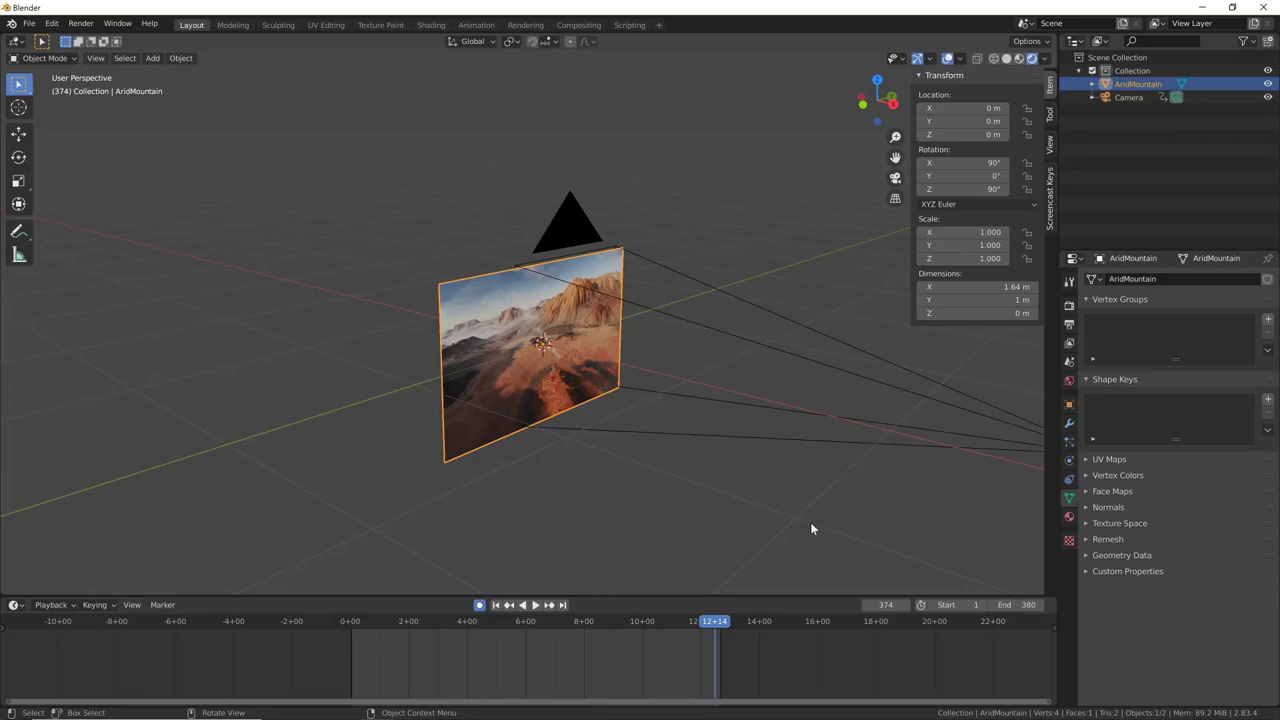
Step: At frame 366, inspect the camera's keyframes, play briefly, and reselect the AridMountain plane
click(706, 626)
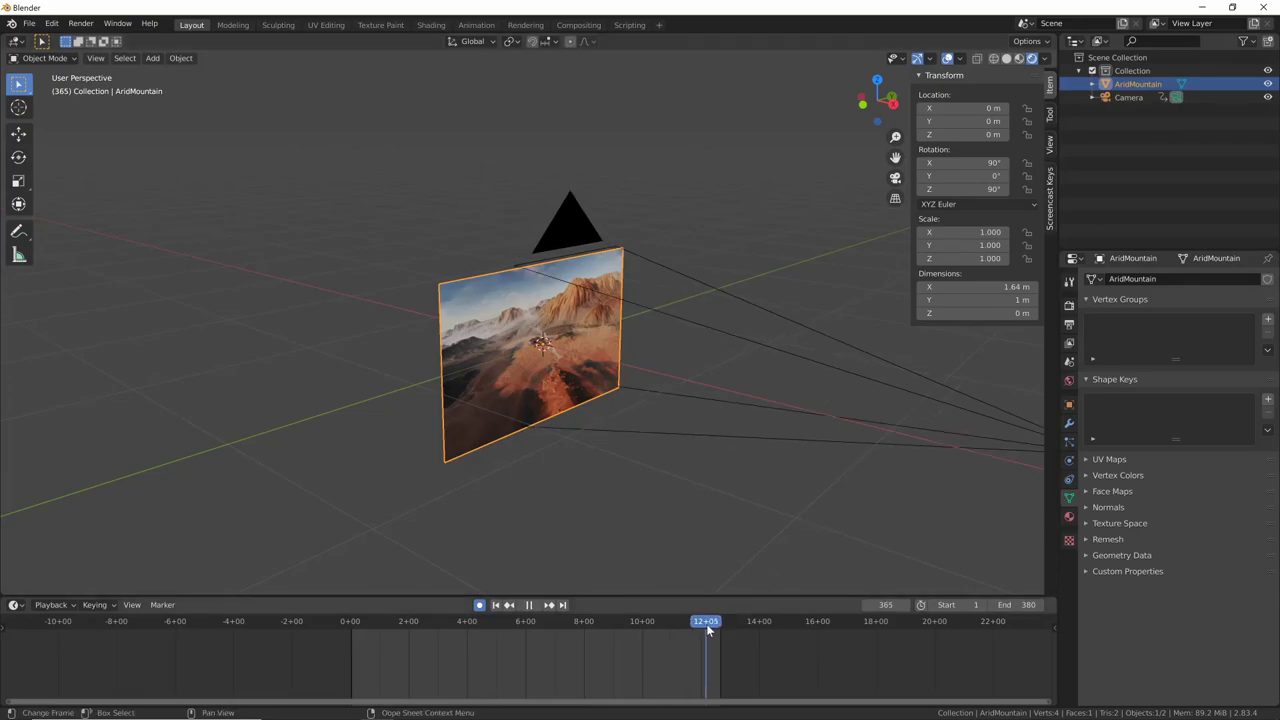
click(949, 449)
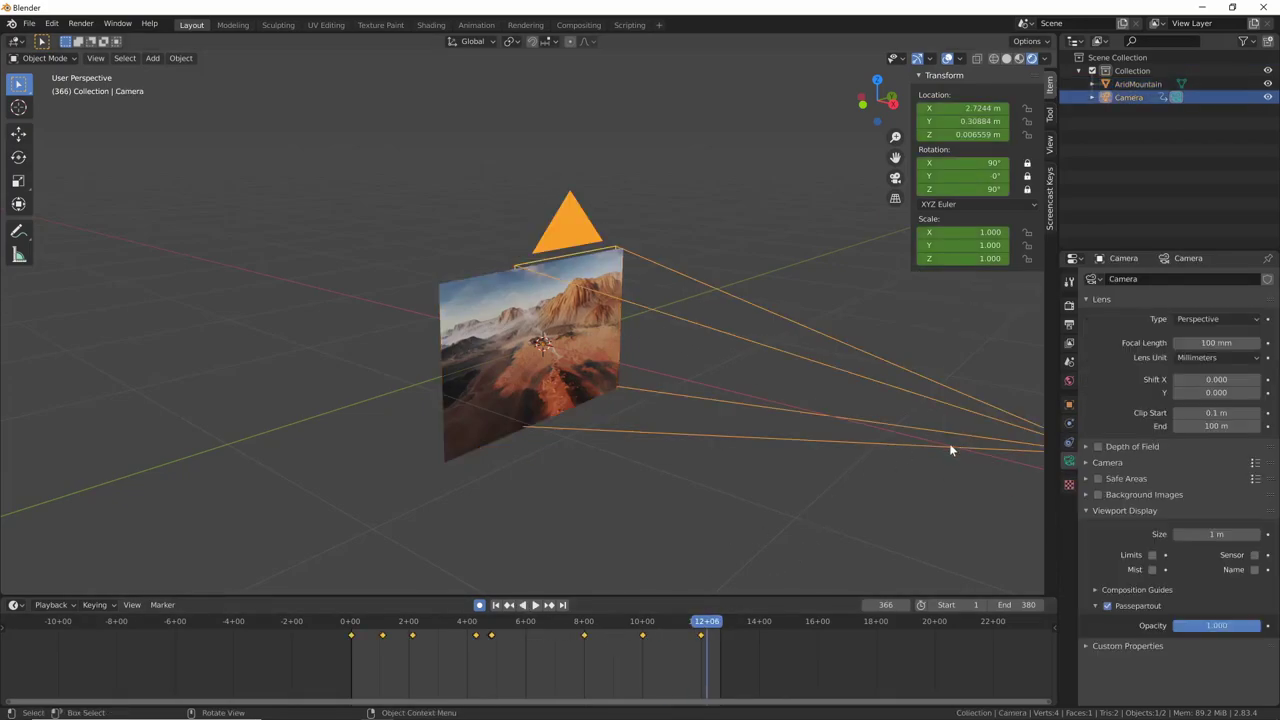
click(474, 410)
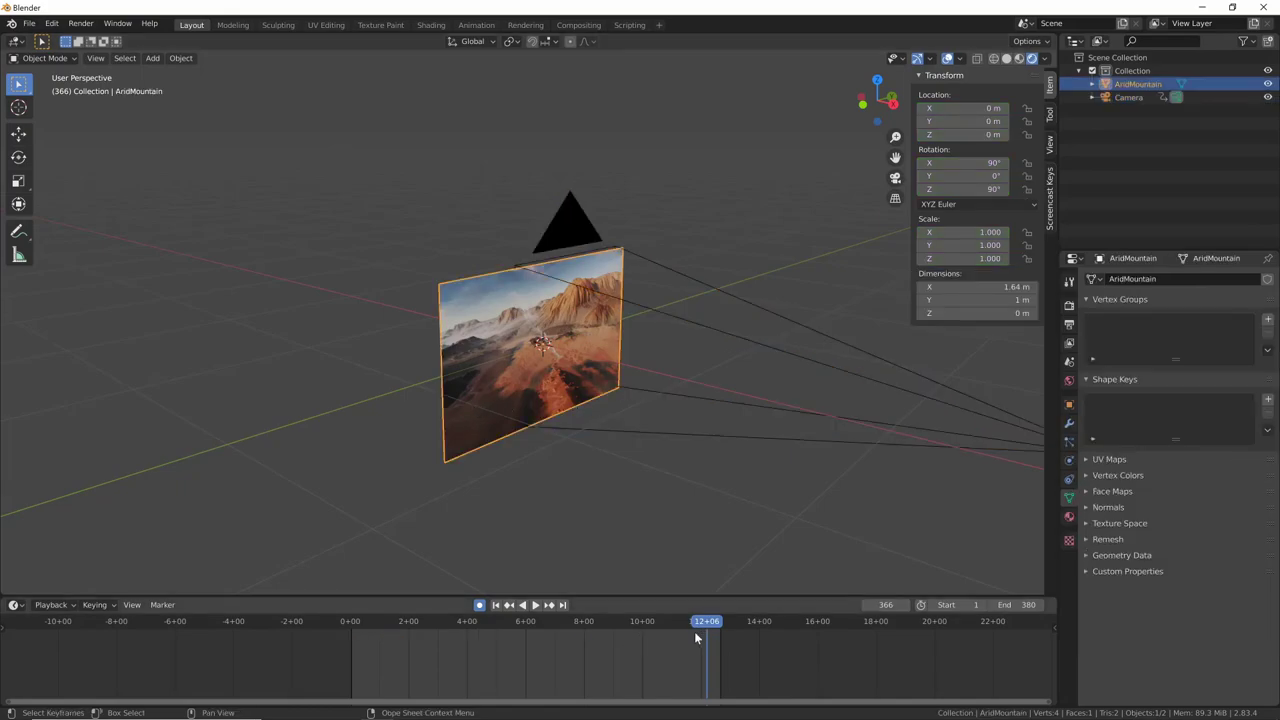
click(965, 413)
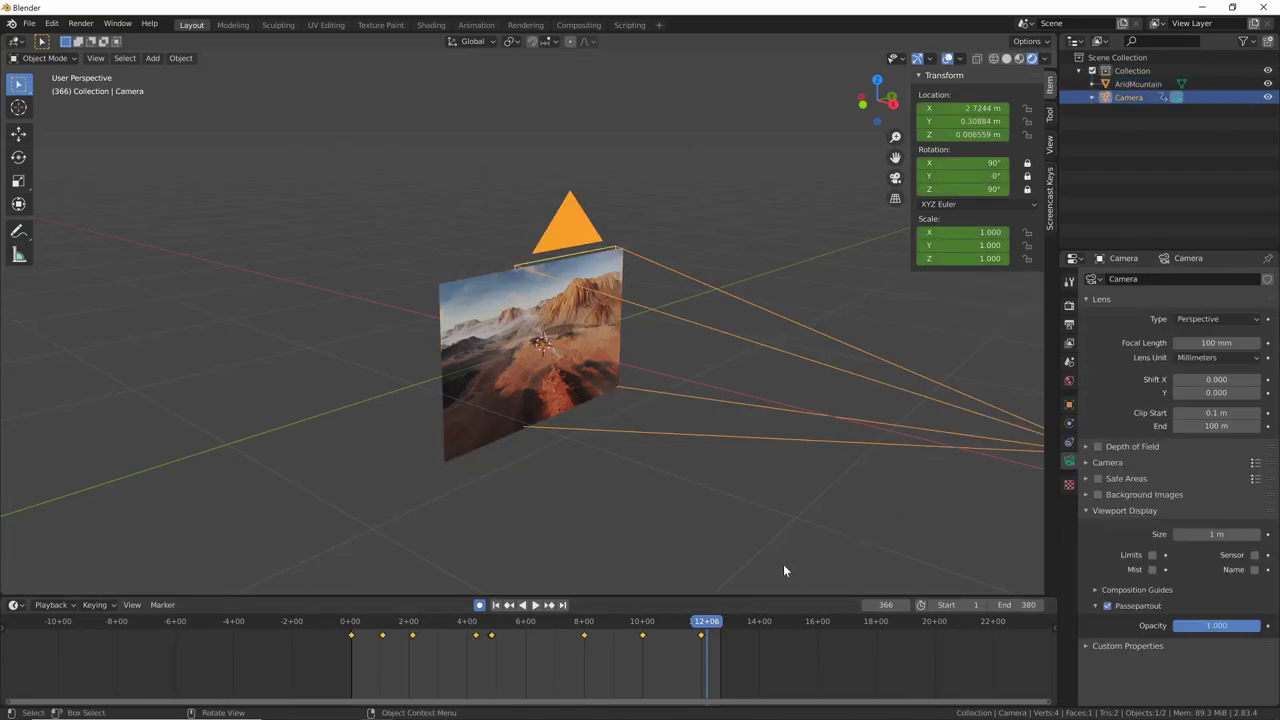
key(space)
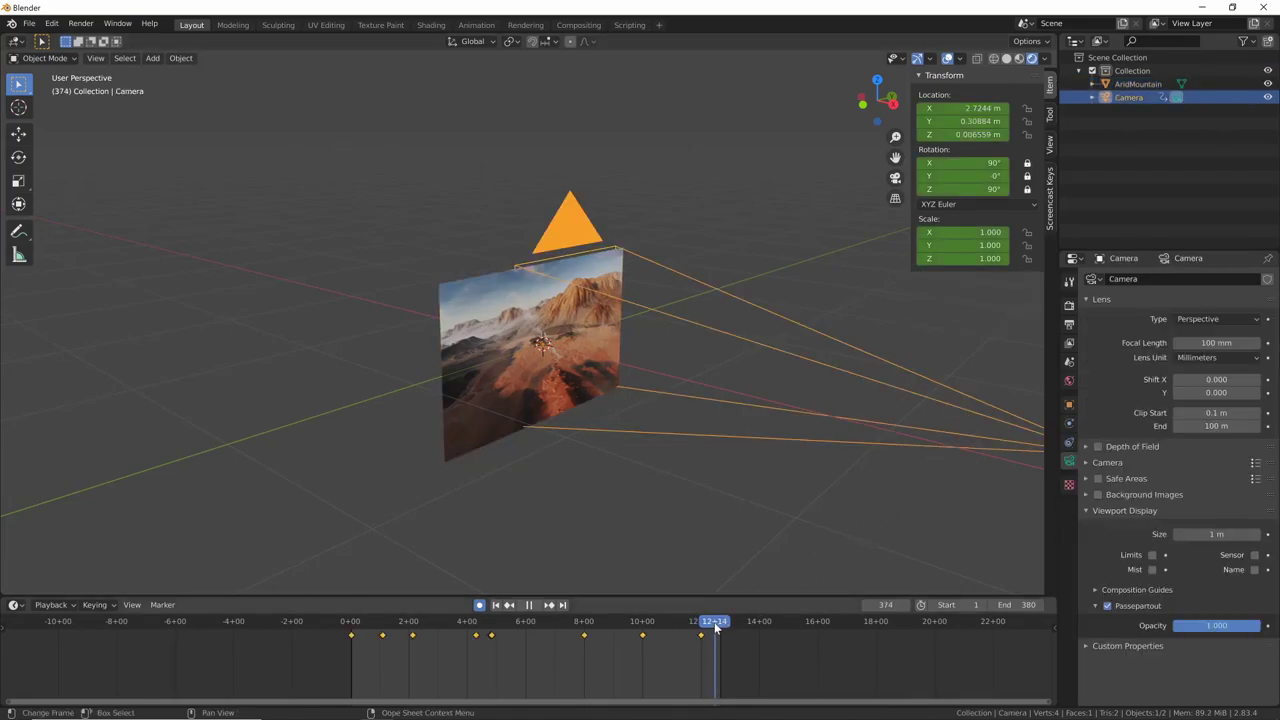
key(Escape)
click(482, 438)
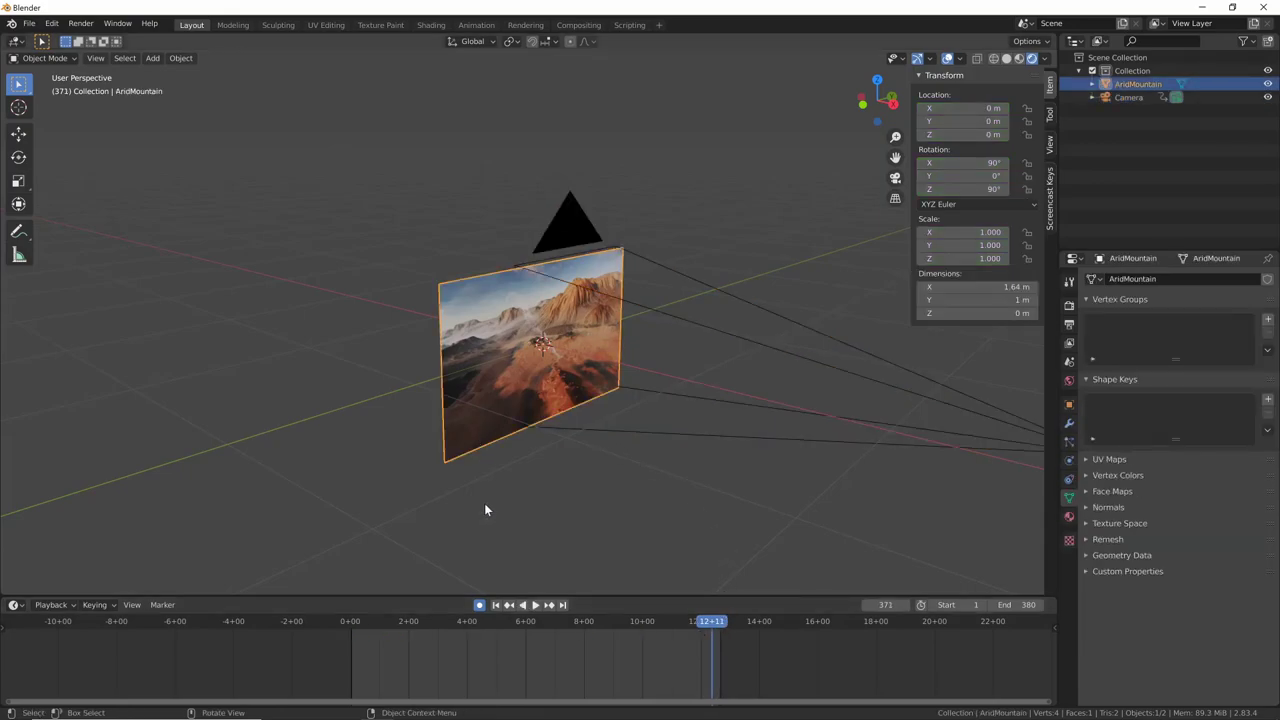
Step: Keyframe the plane's emission Strength at 1.000 on frame 371
click(1068, 517)
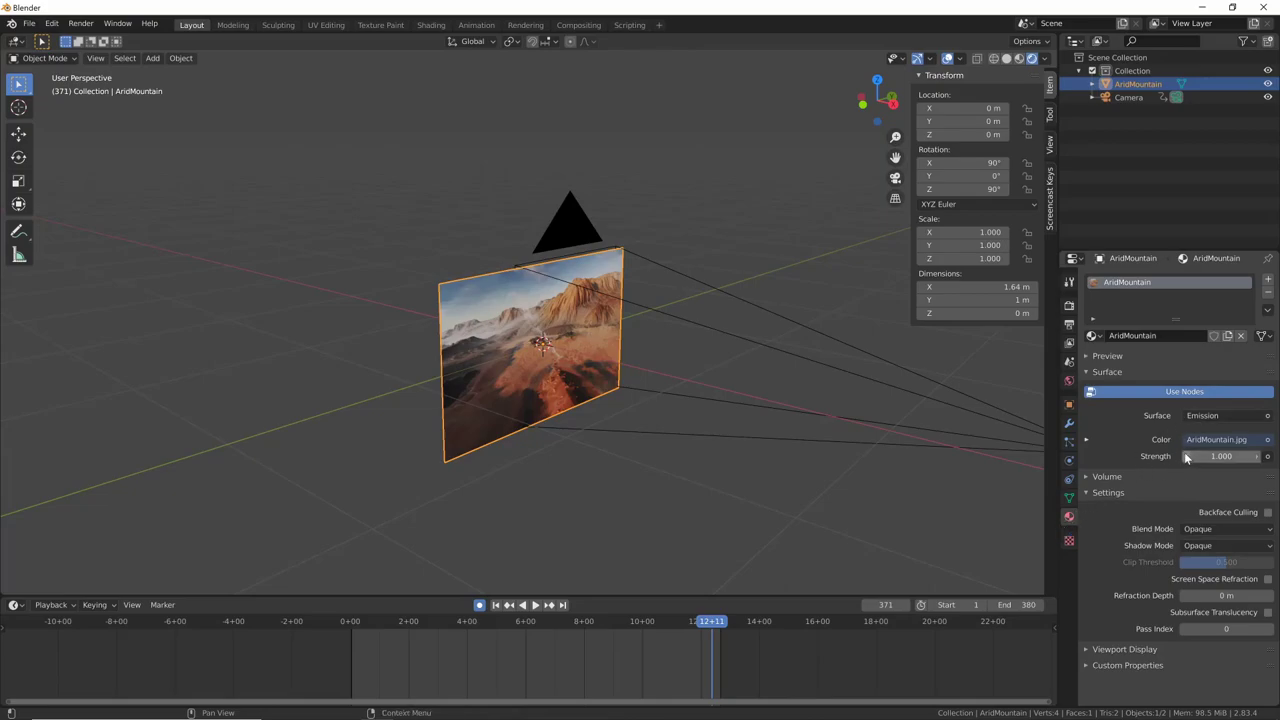
drag(1218, 456, 1222, 456)
key(i)
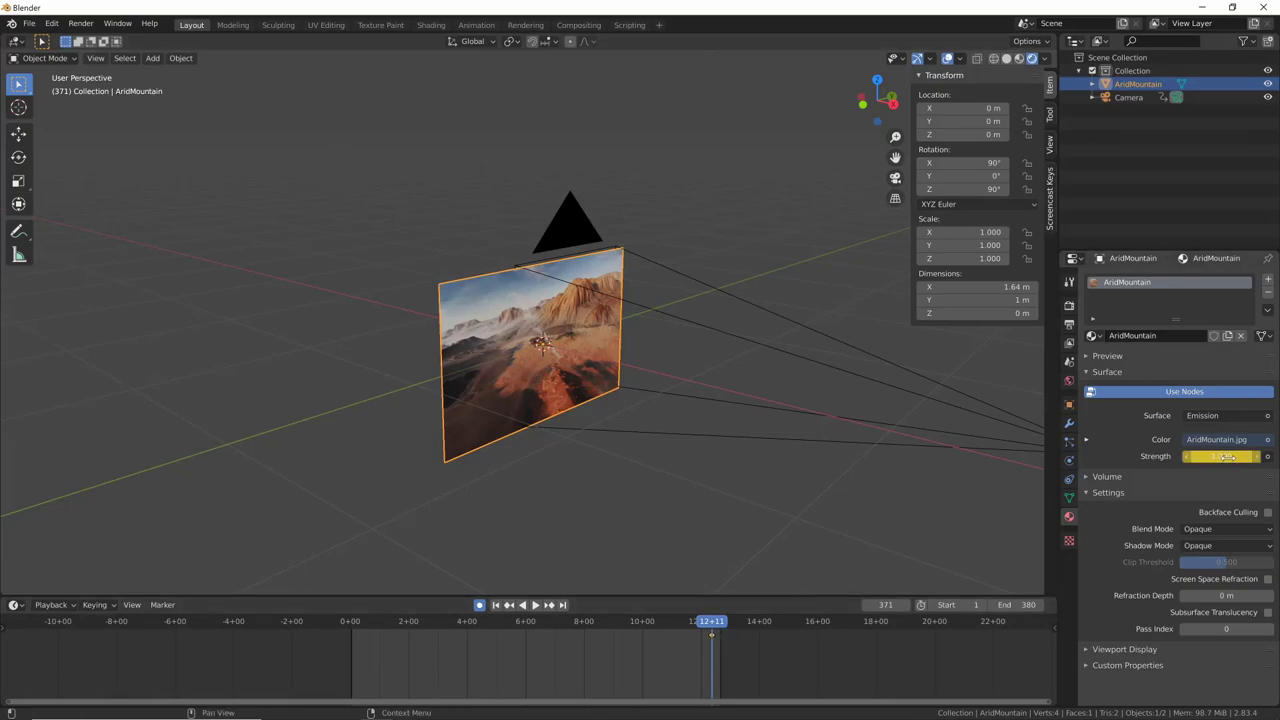
Step: Key emission Strength 0 at frame 380 and play back to check the fade
click(564, 603)
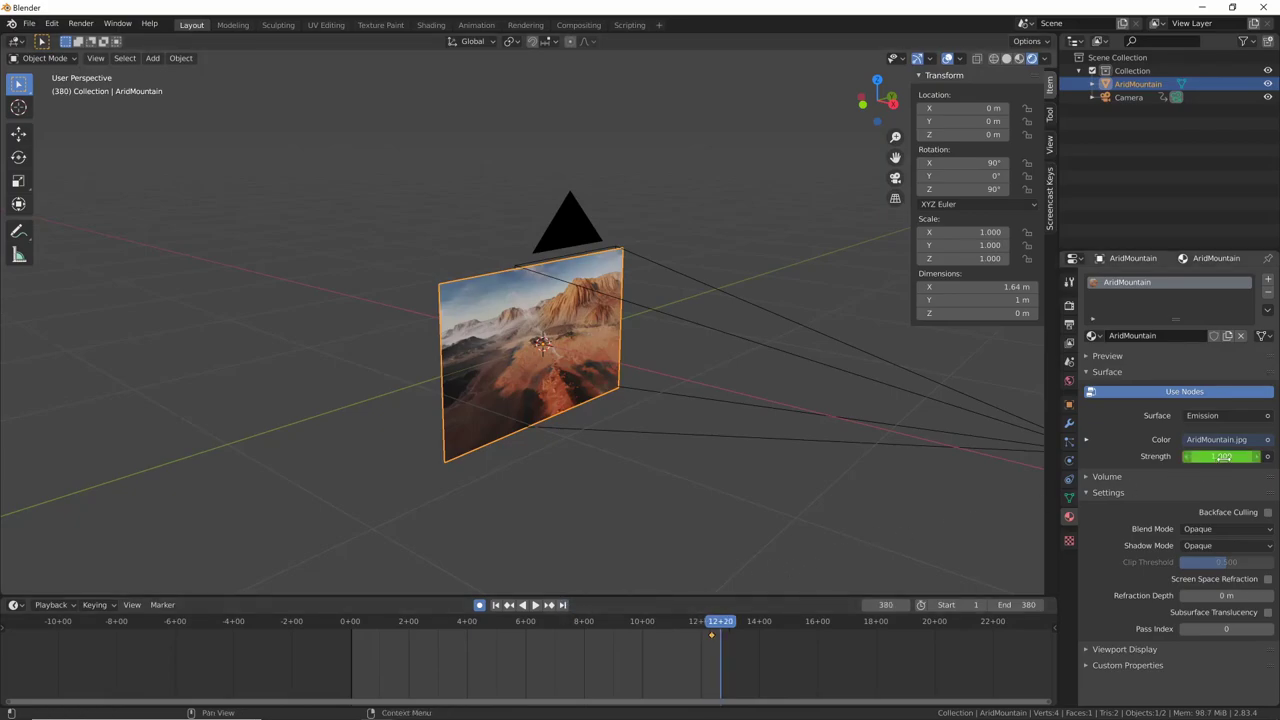
click(1221, 456)
text(0)
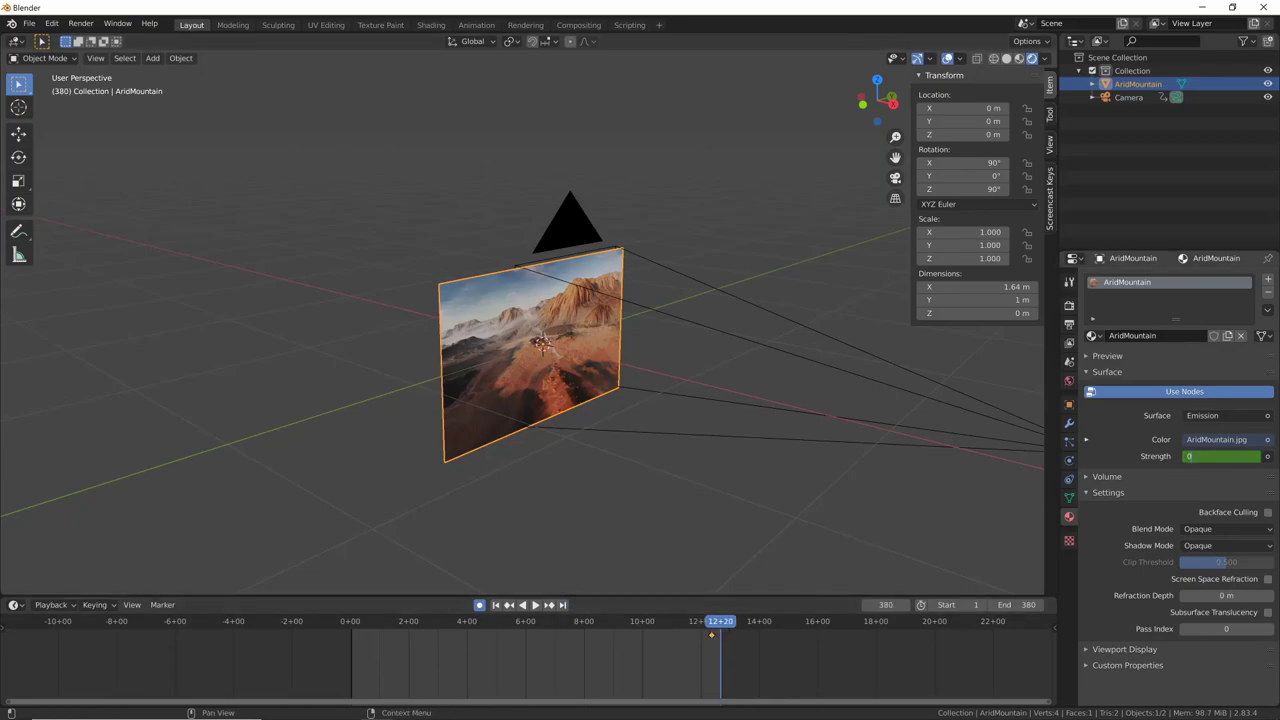
key(Return)
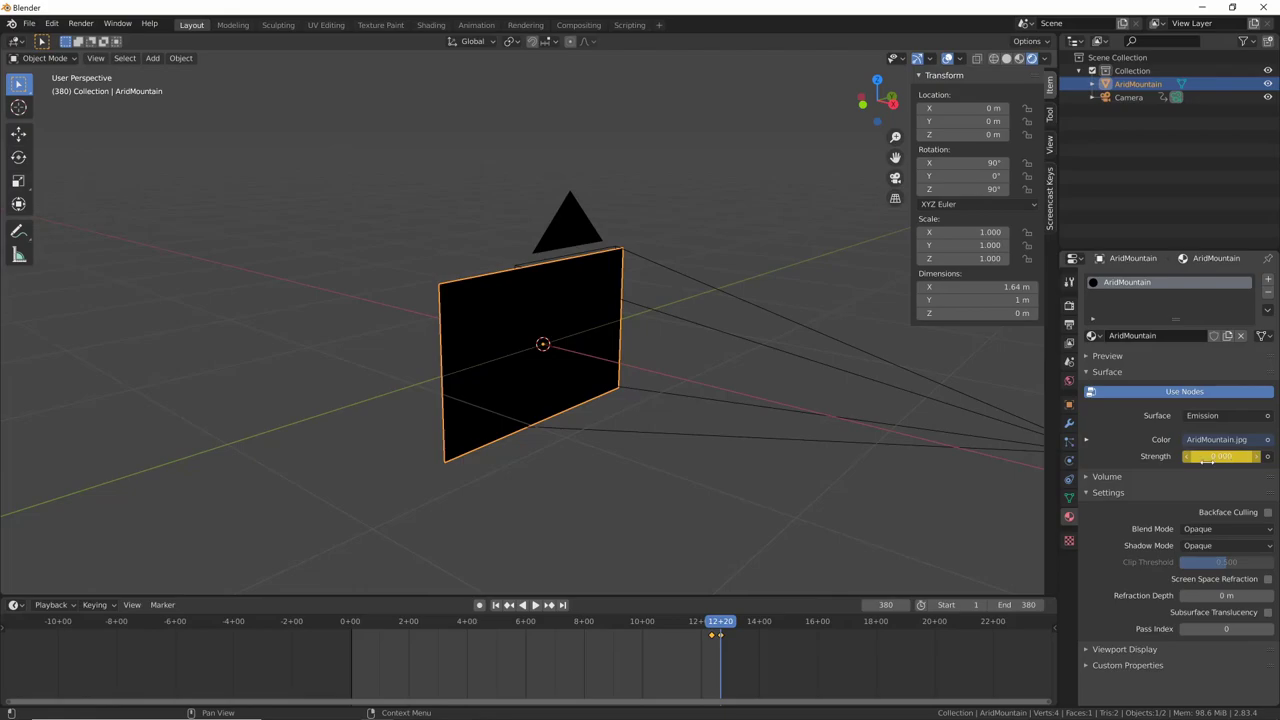
key(shift+ctrl+space)
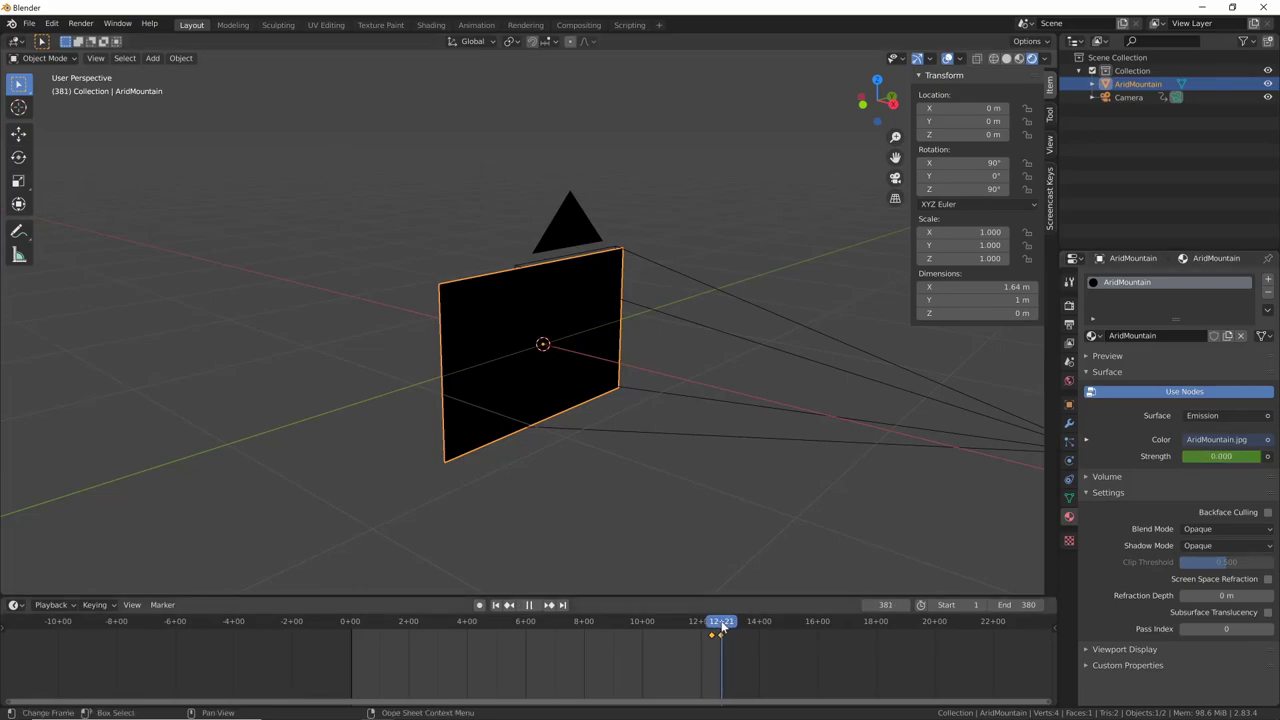
drag(716, 628, 724, 626)
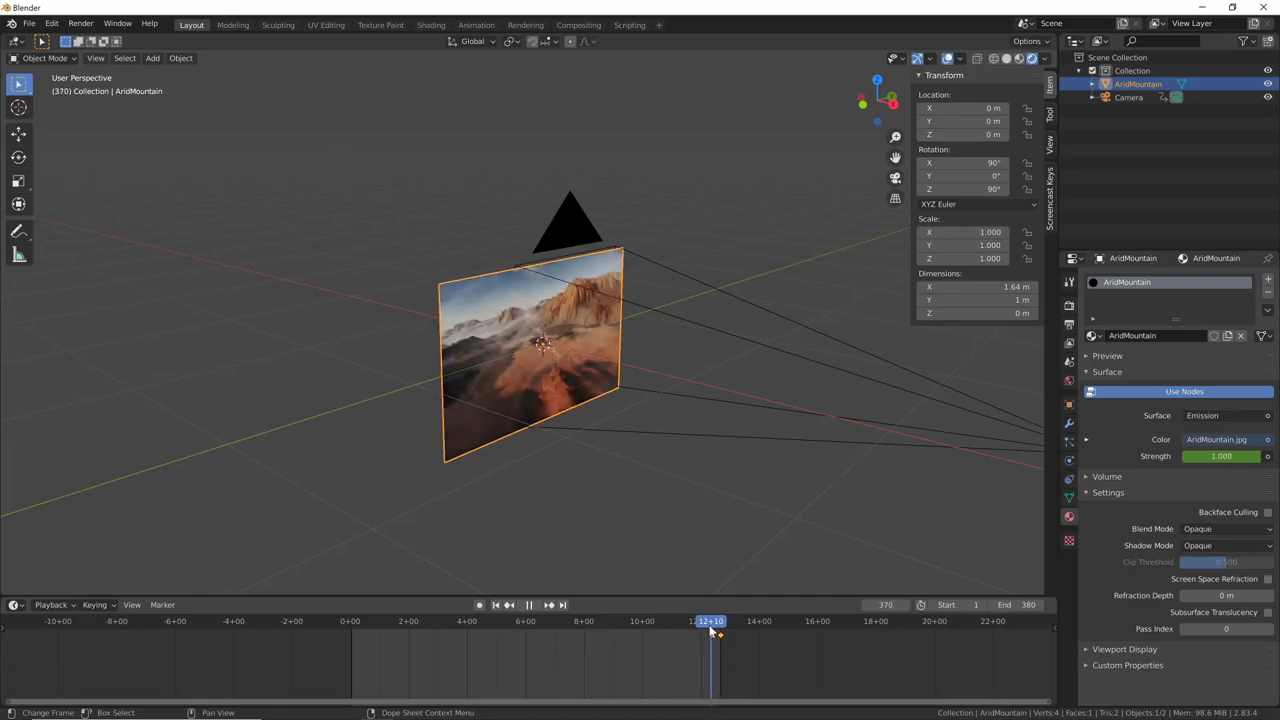
drag(724, 626, 442, 643)
key(shift+Left)
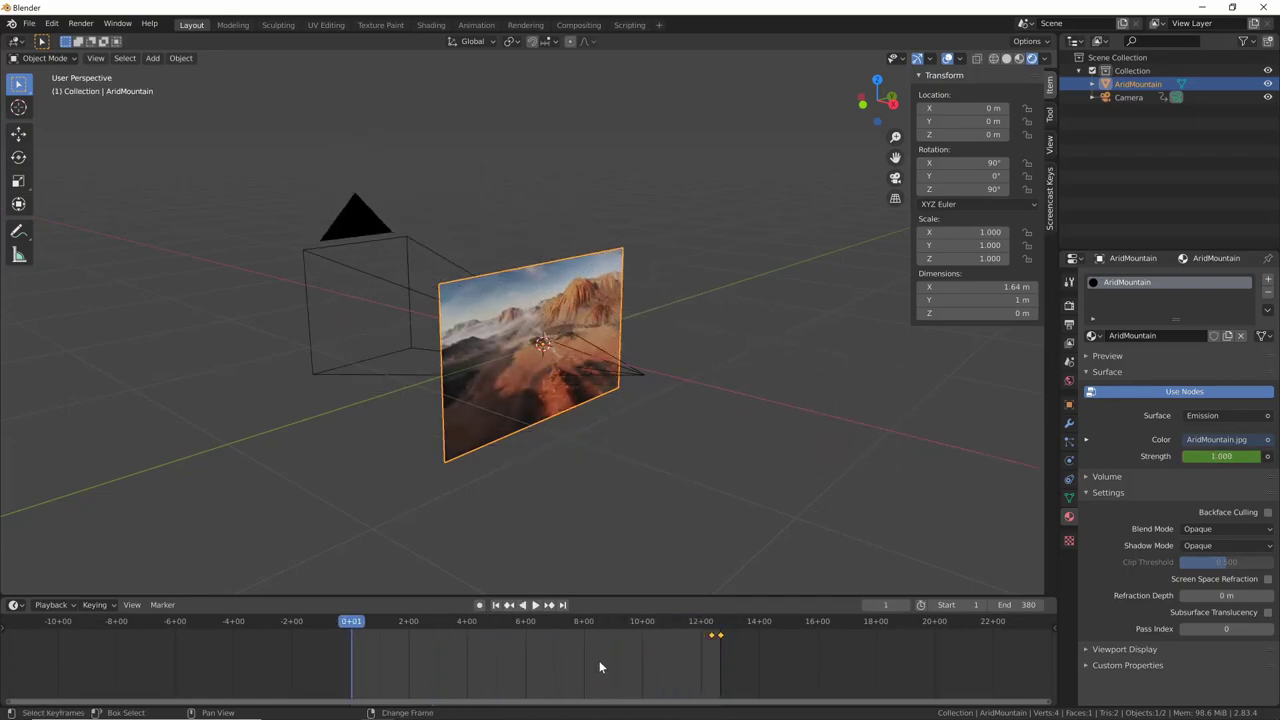
click(1224, 456)
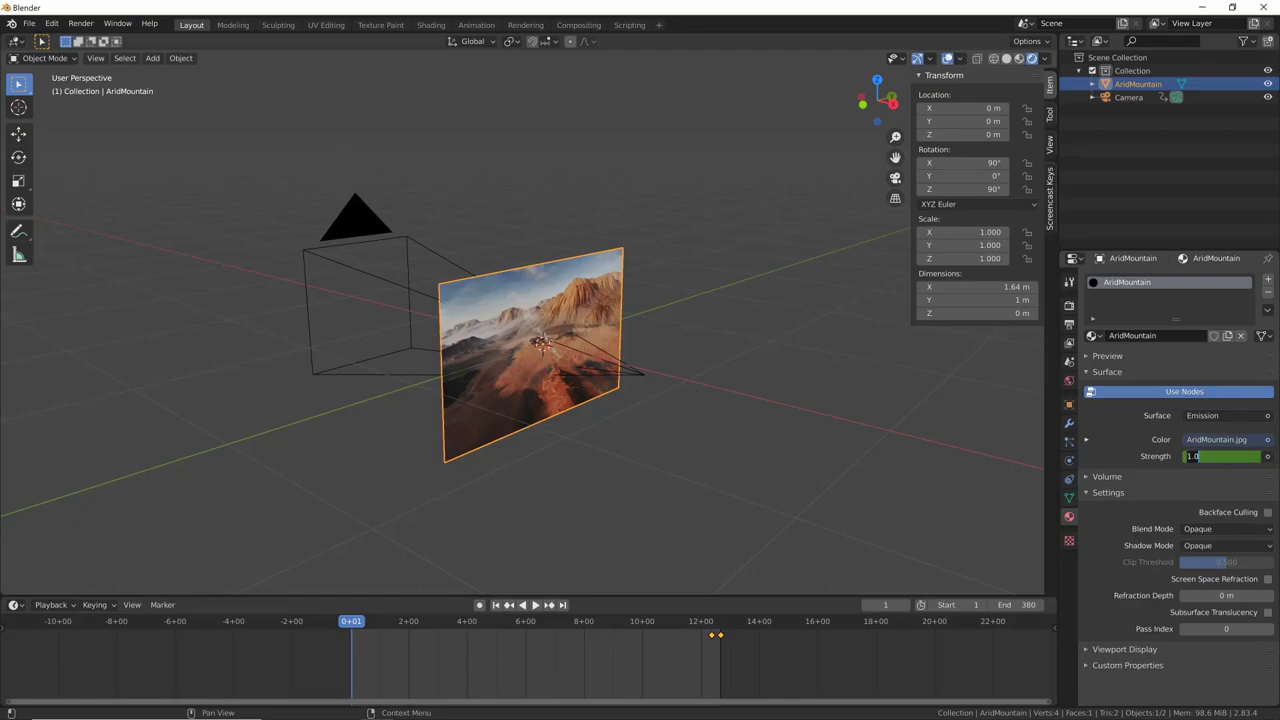
text(0)
key(Return)
key(i)
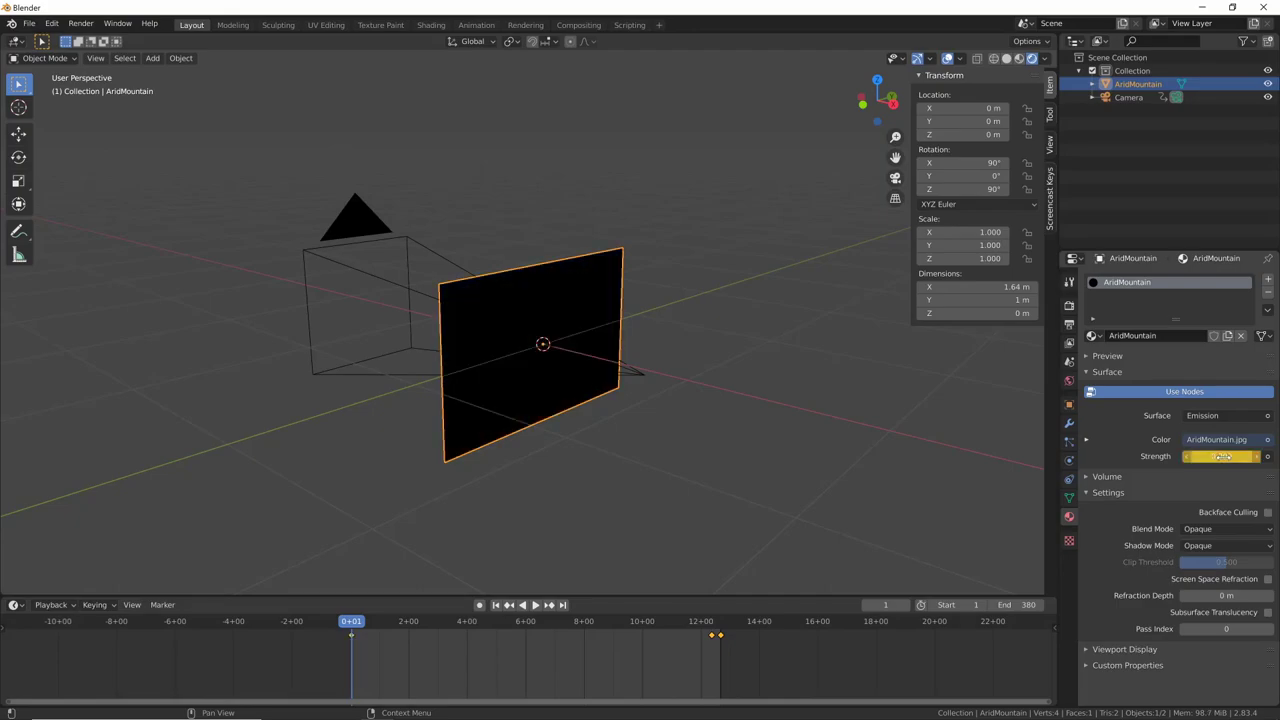
key(space)
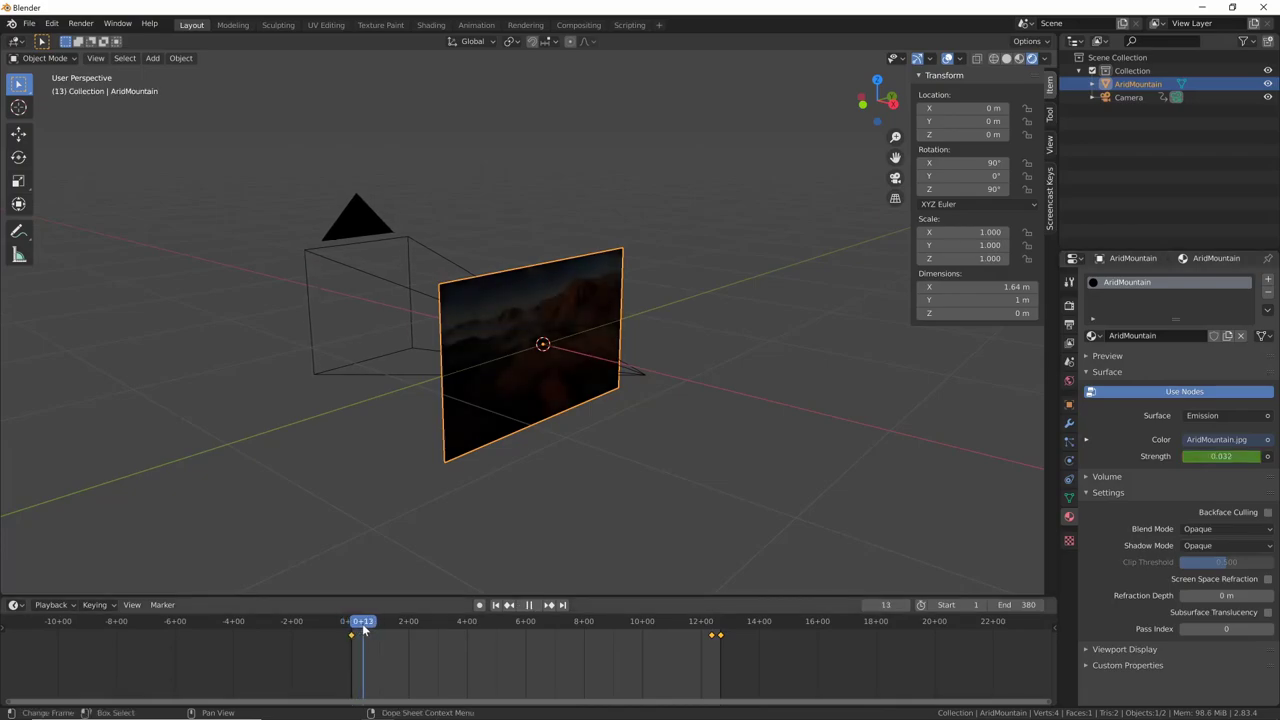
key(space)
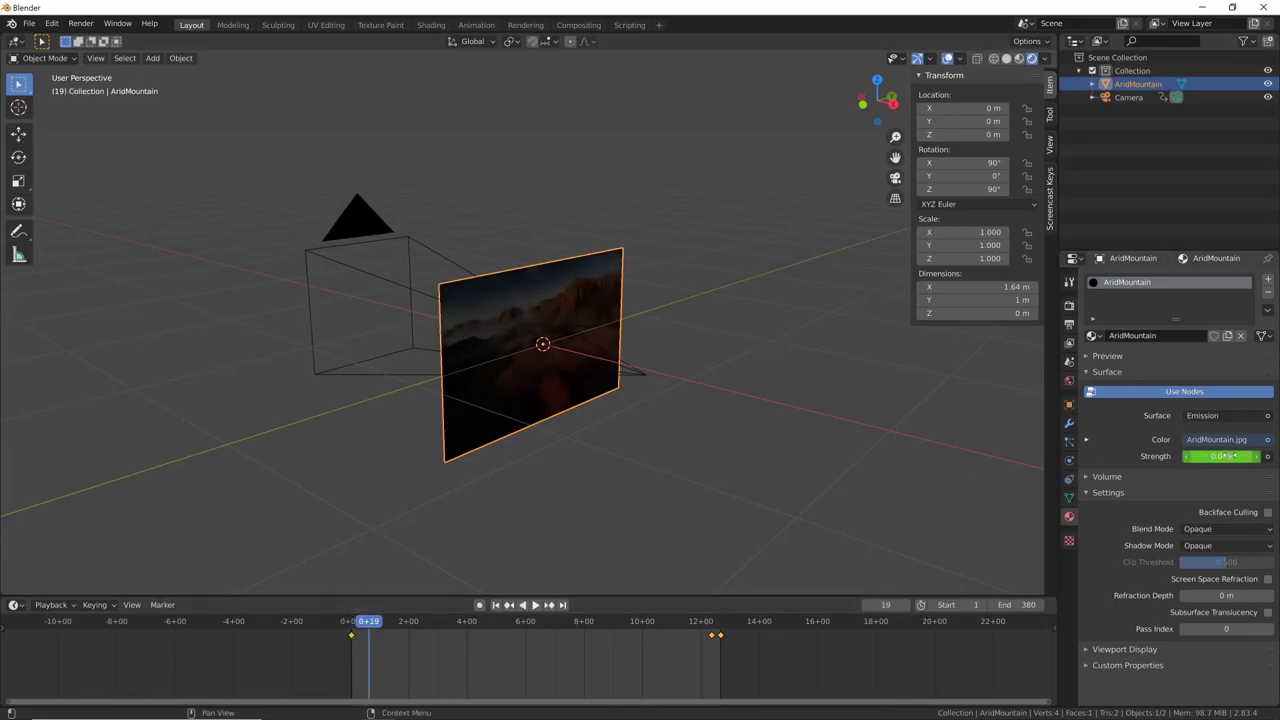
double_click(1228, 456)
text(1)
key(Return)
key(i)
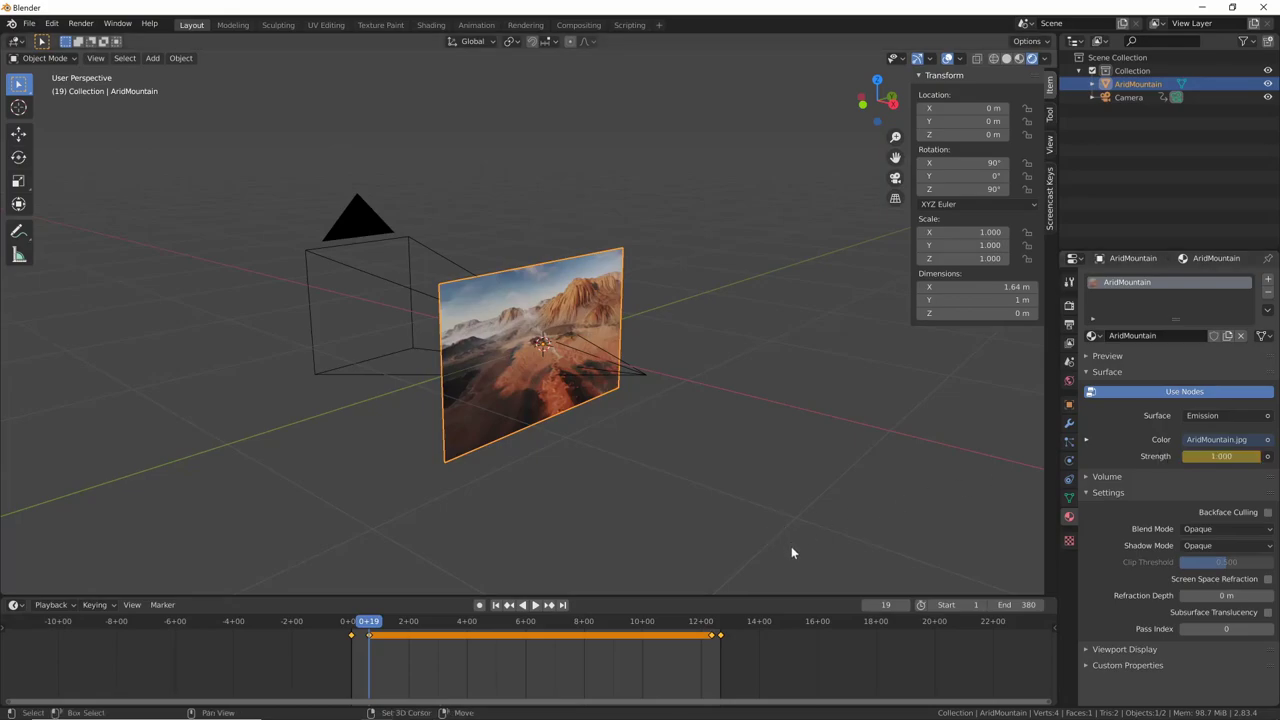
key(shift+Left)
key(space)
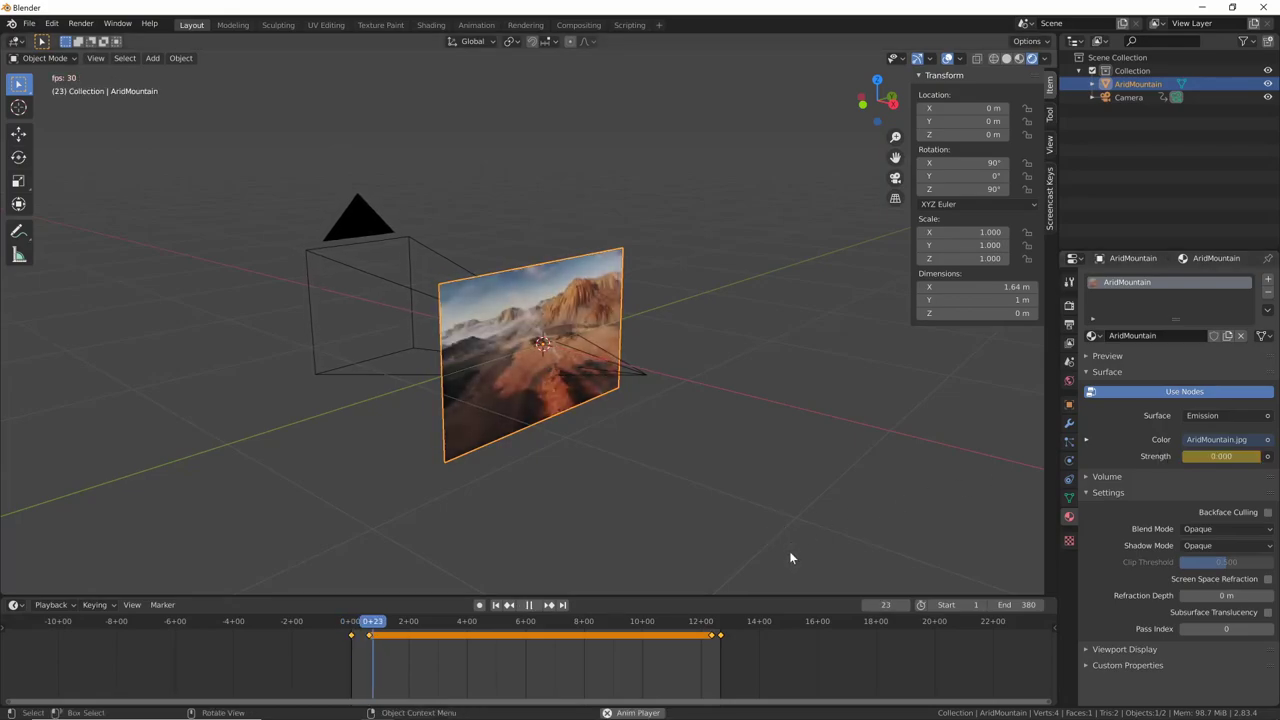
click(697, 624)
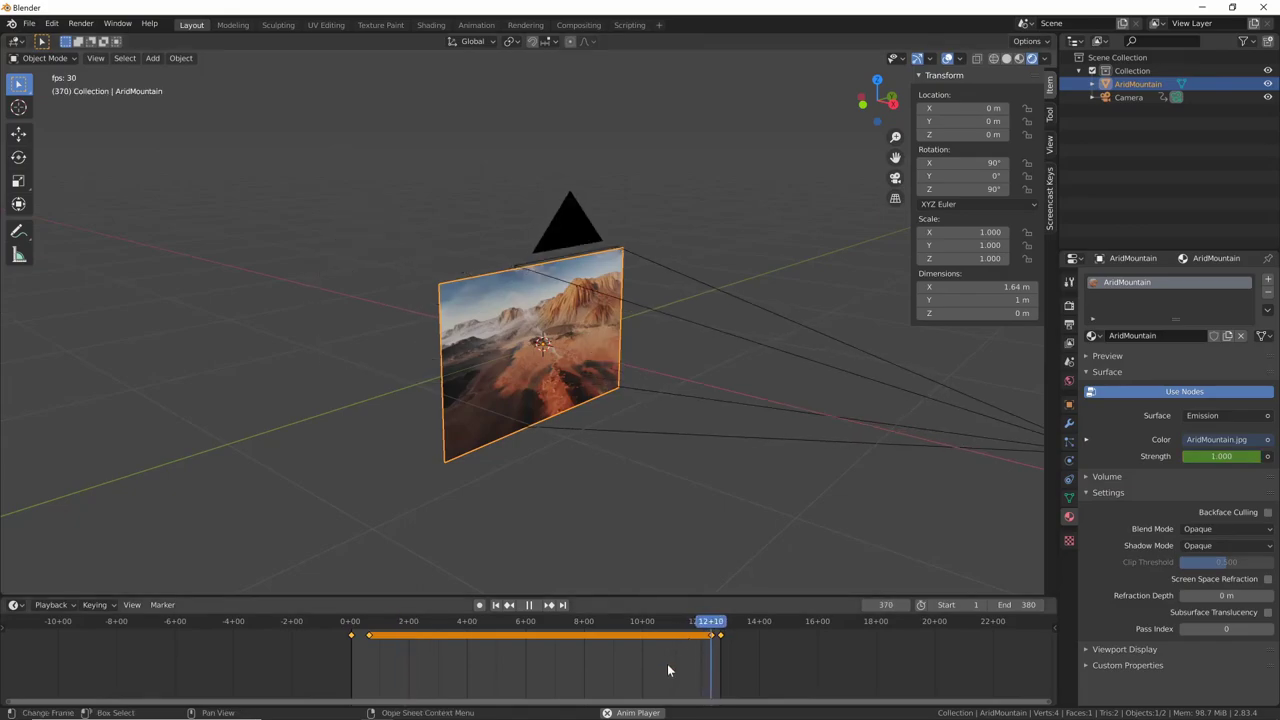
key(space)
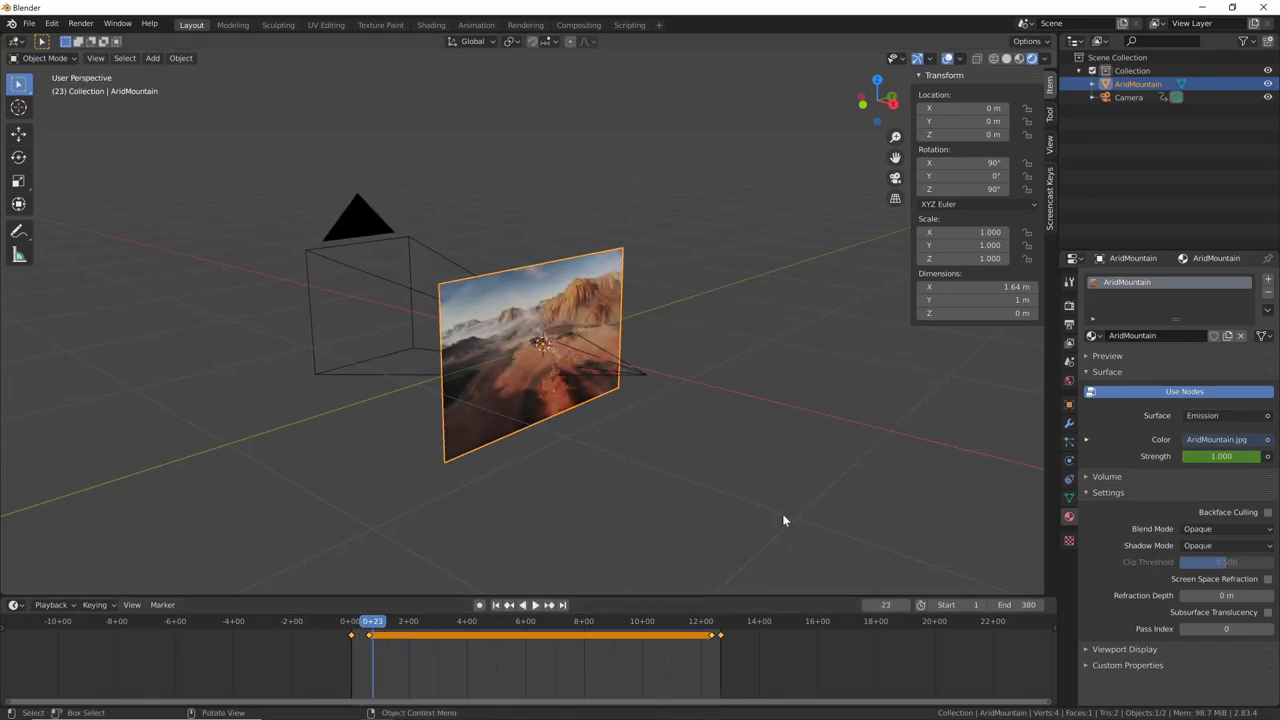
Step: Look through the camera and play the flight from frame 1
key(KP_0)
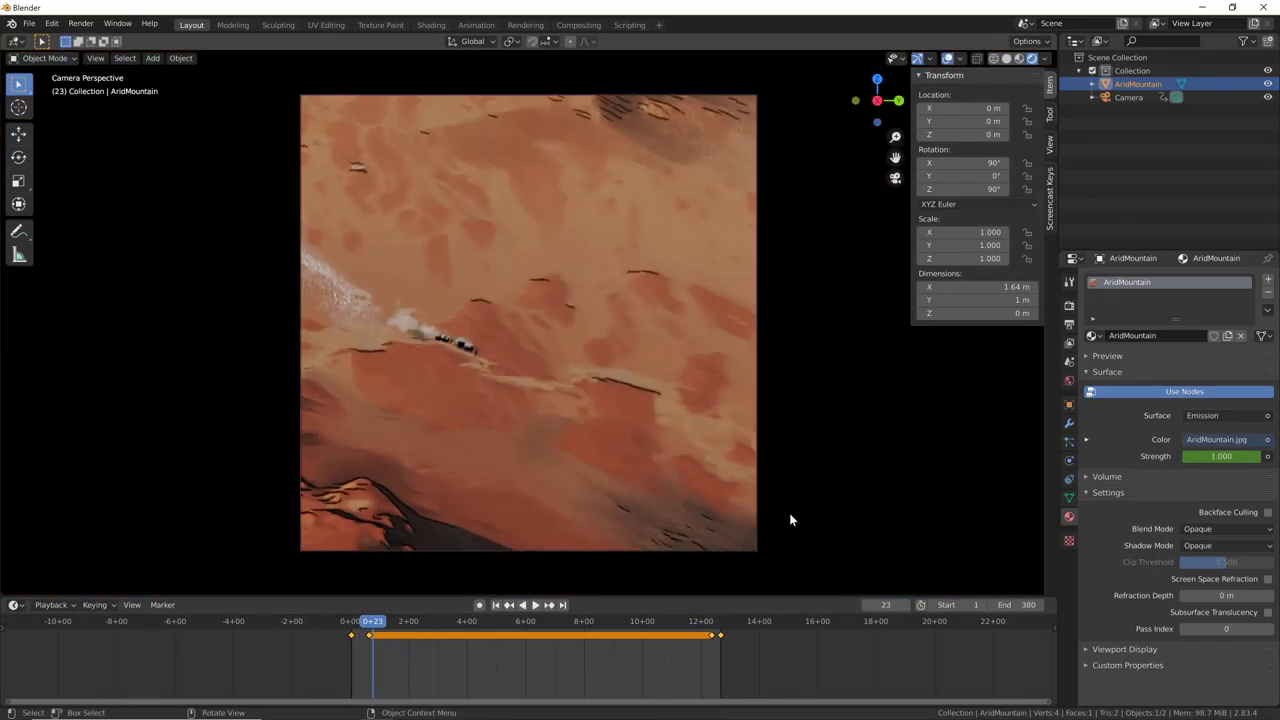
click(495, 605)
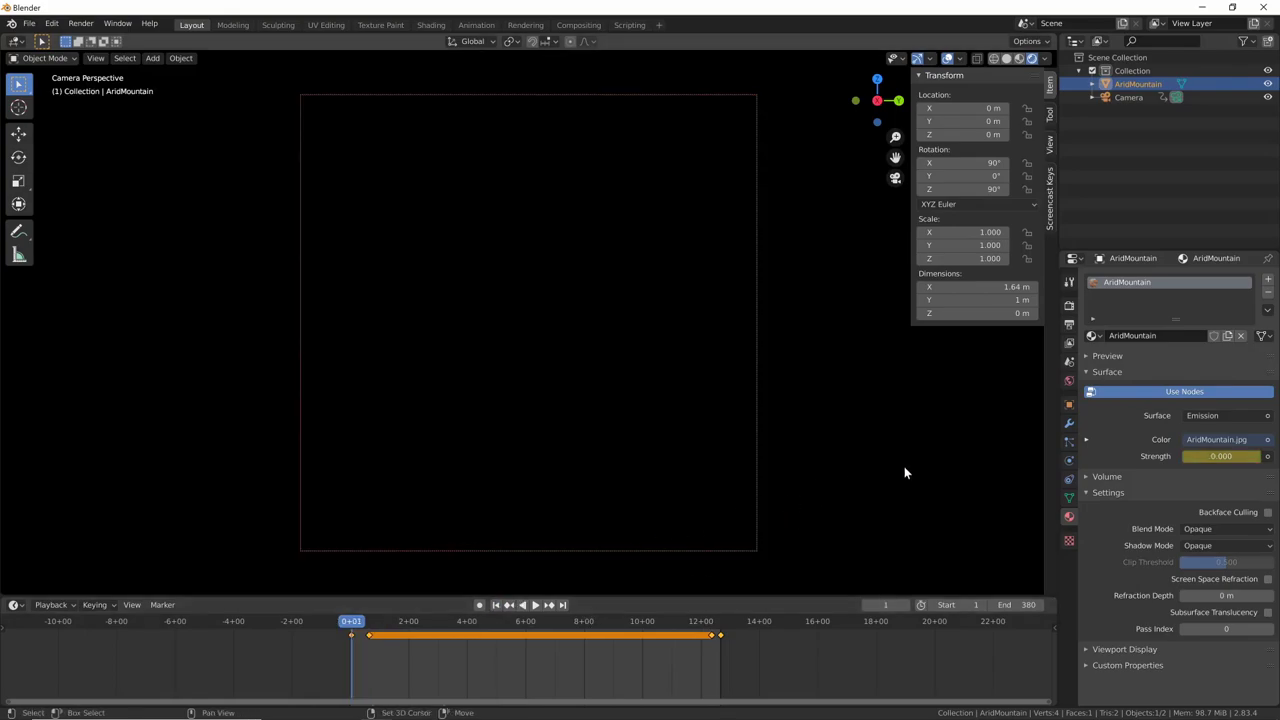
key(space)
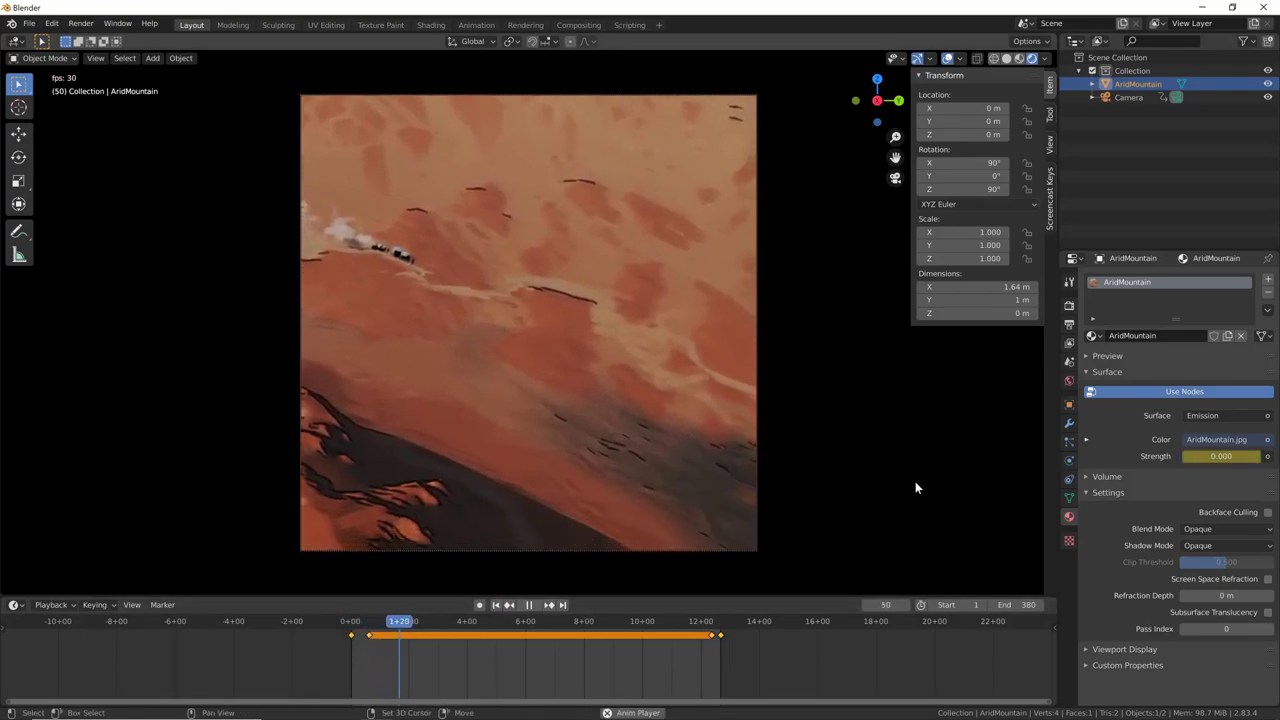
key(space)
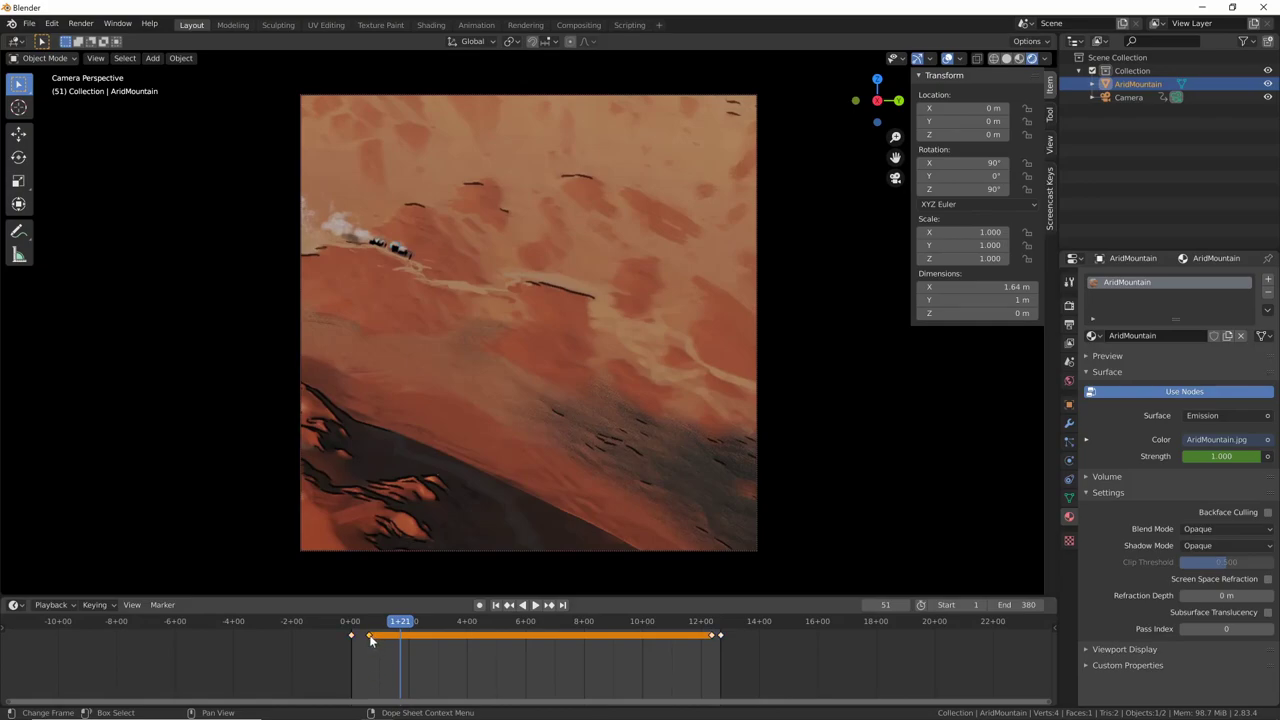
Step: Shift the first Strength keyframe 12 frames later and replay to check the fade-in
drag(370, 641, 381, 637)
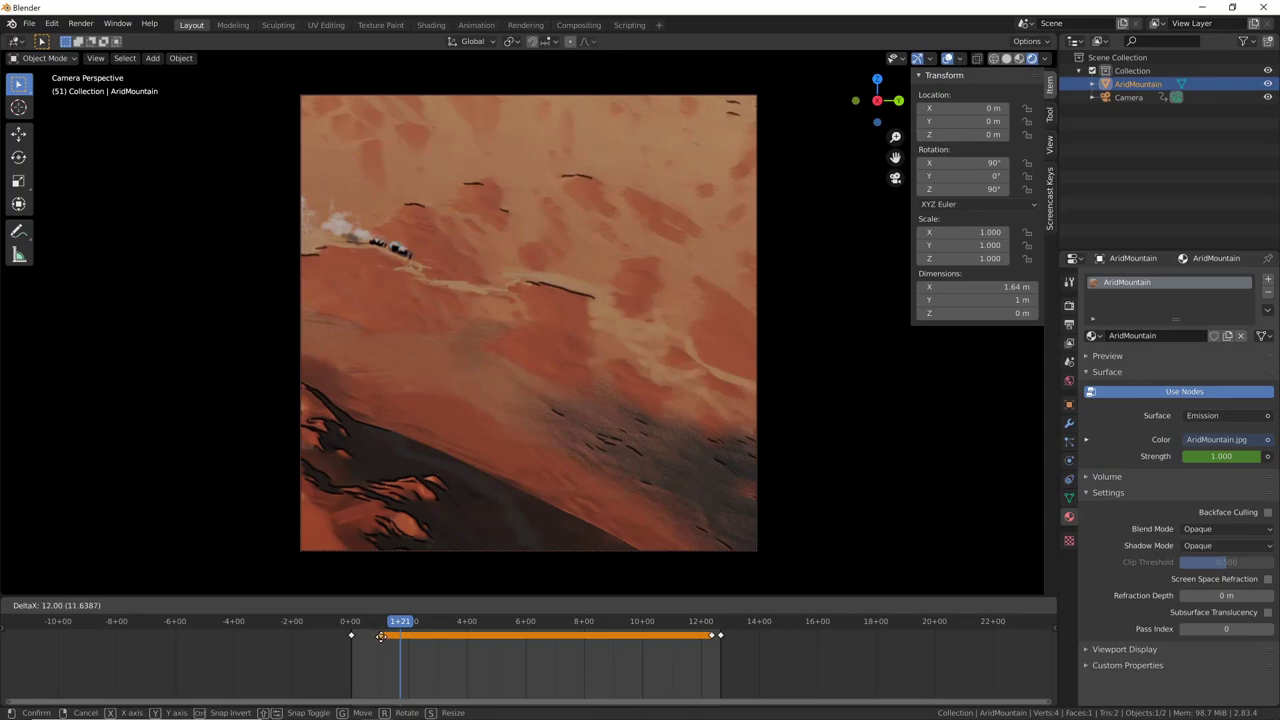
click(381, 637)
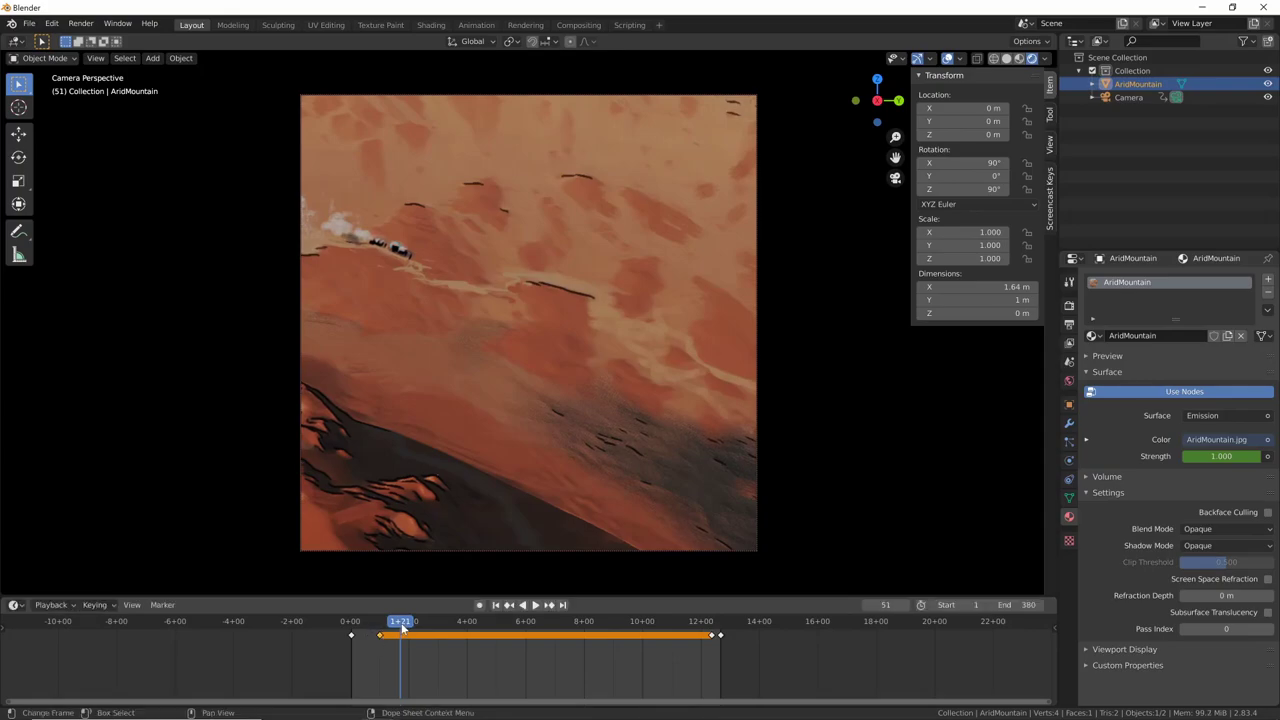
click(495, 605)
key(space)
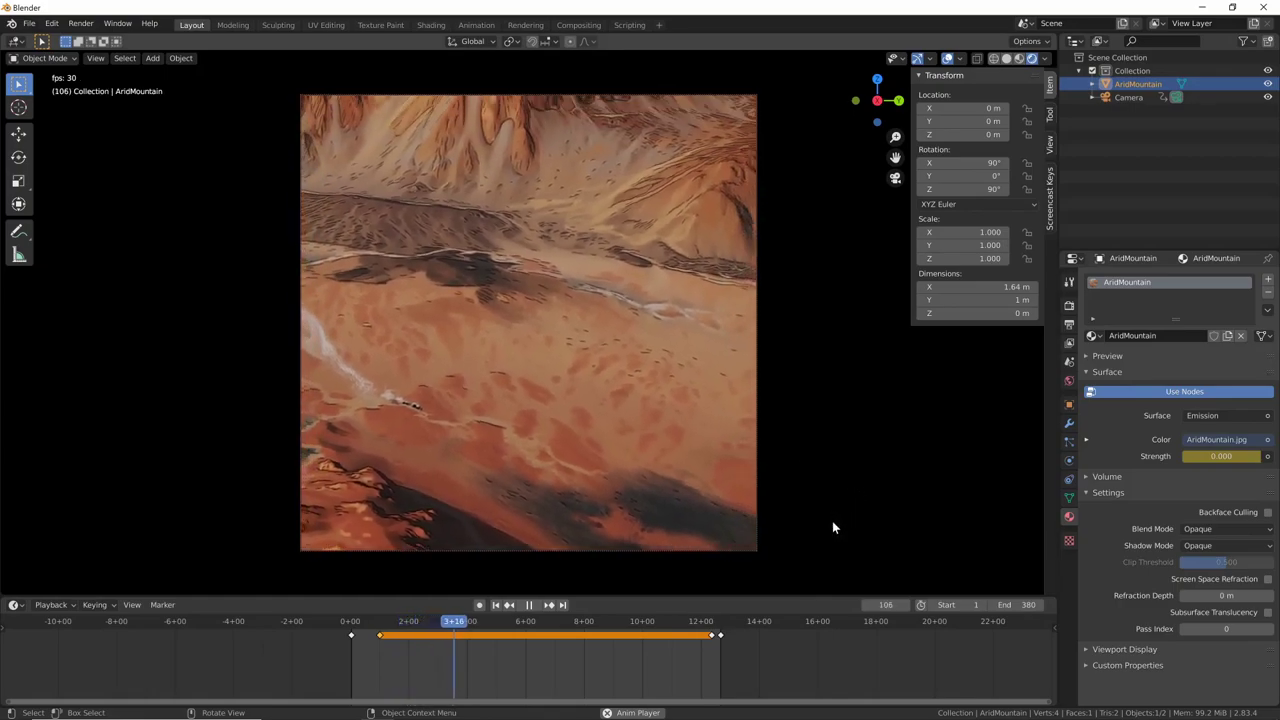
key(space)
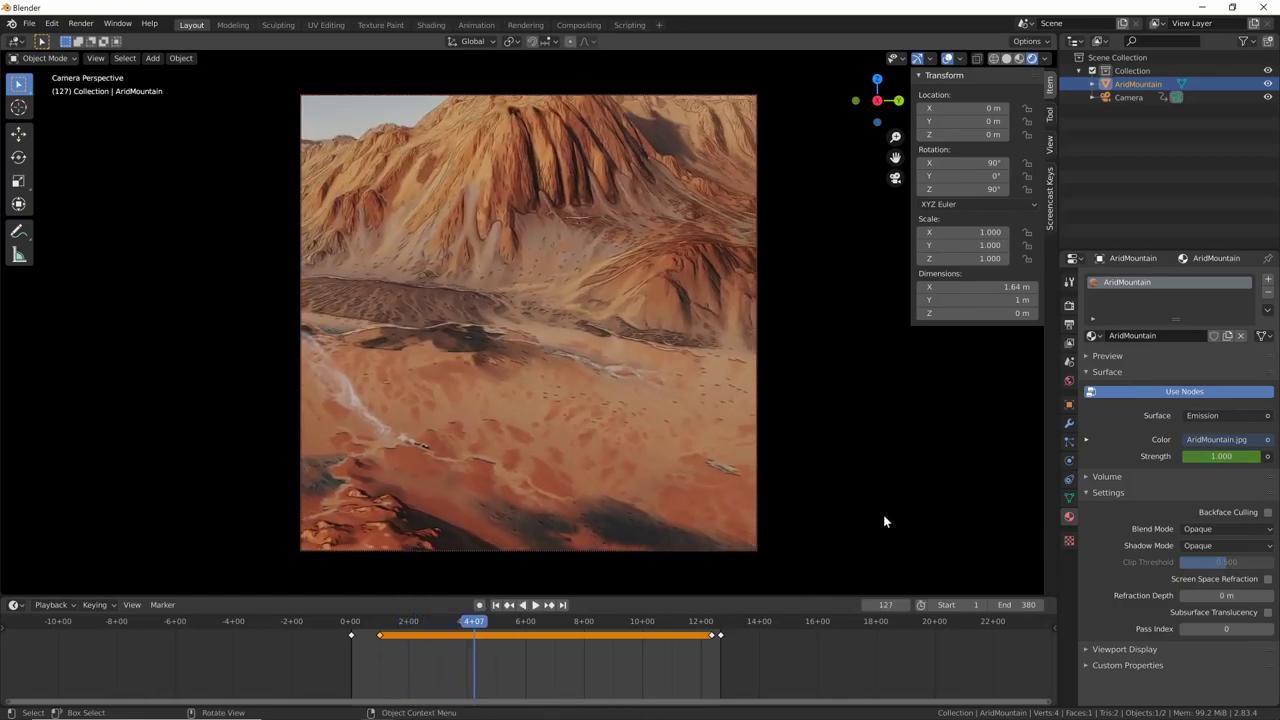
Step: Set Eevee Render and Viewport samples to 2
click(1068, 306)
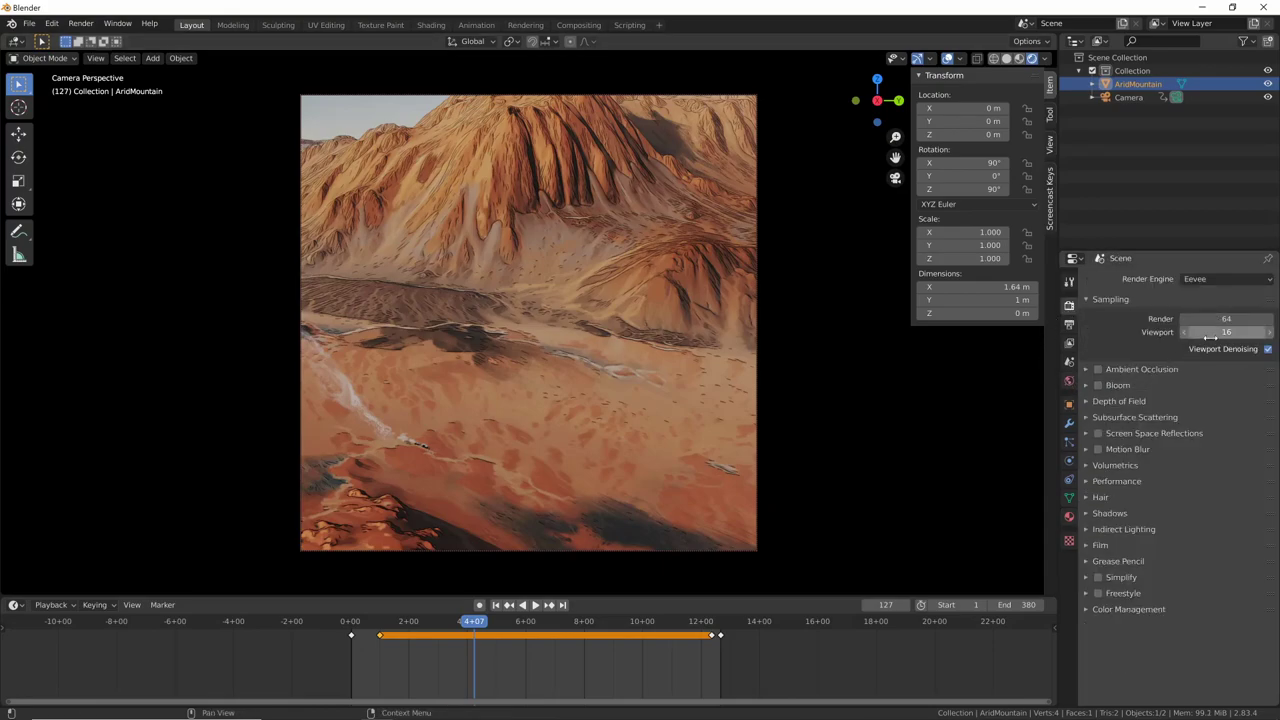
click(1230, 331)
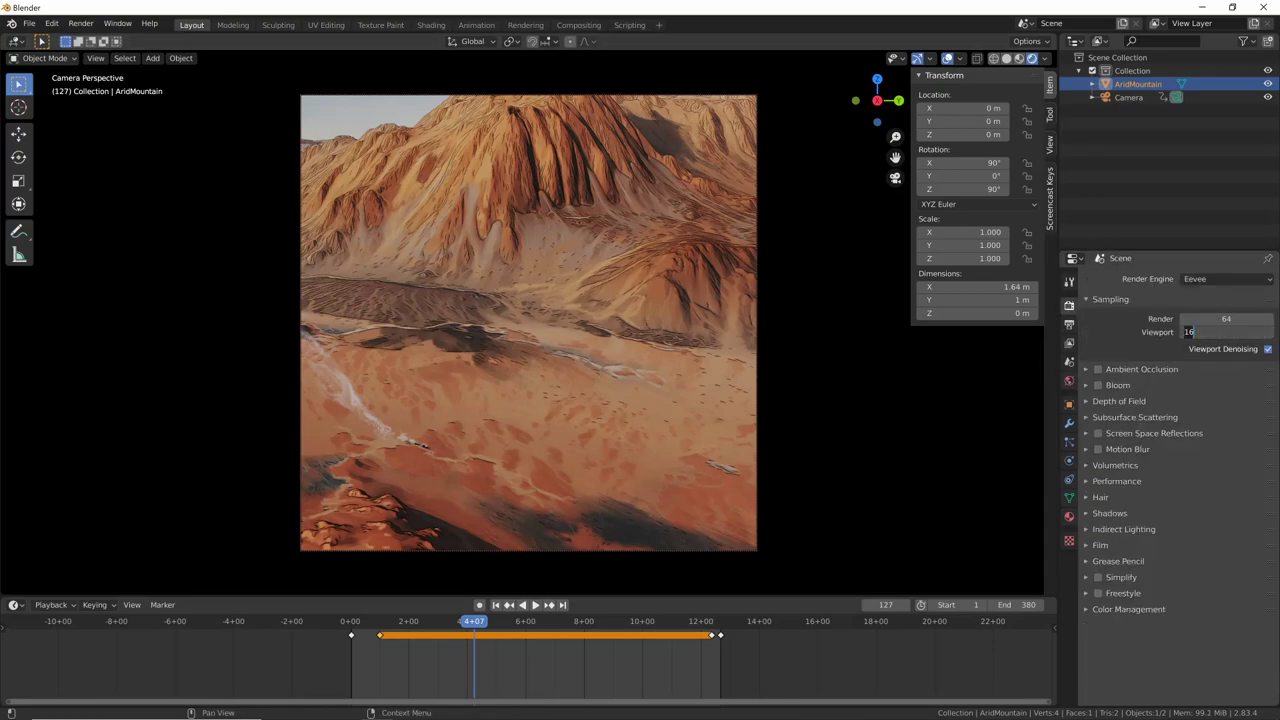
text(2)
click(1220, 318)
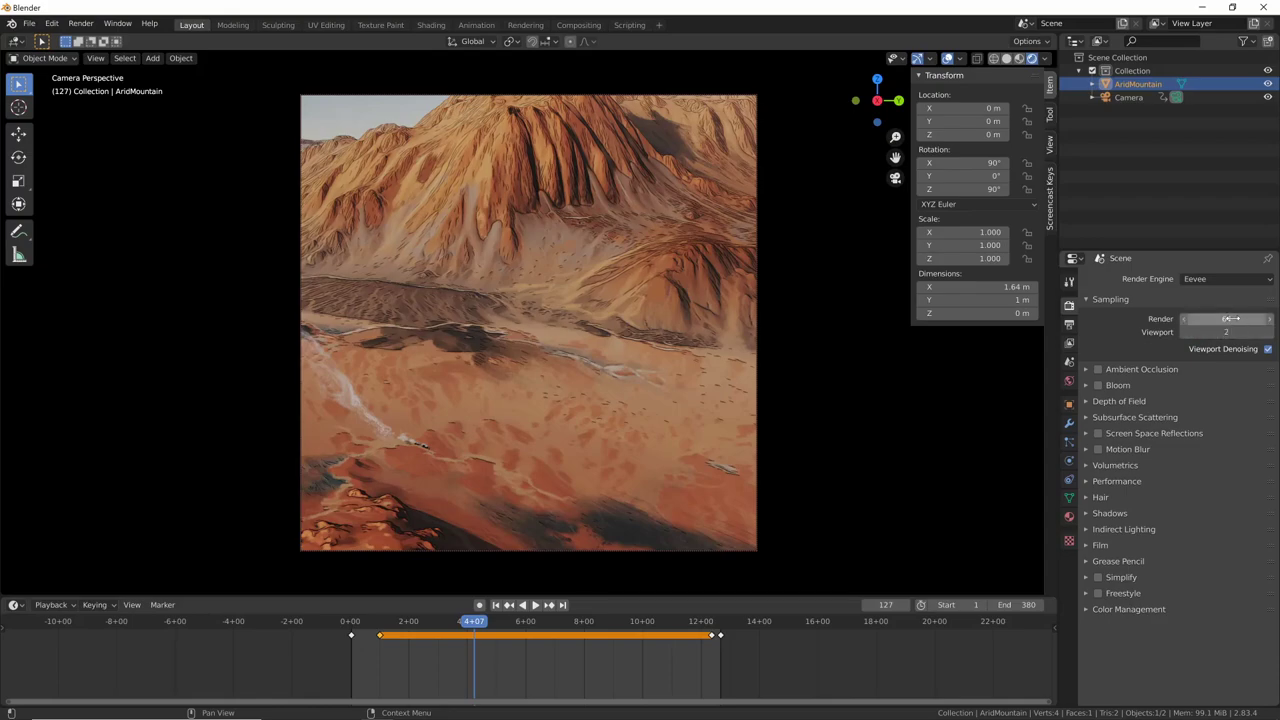
text(2)
key(Return)
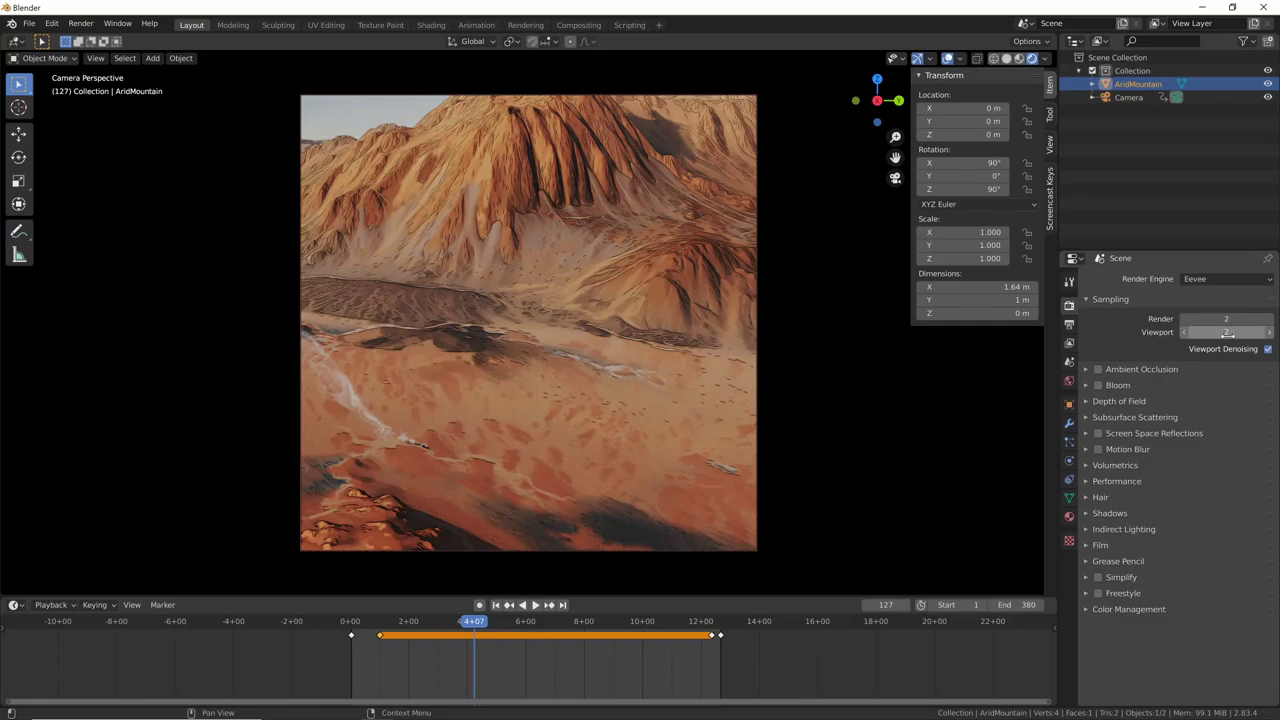
Step: Replay the animation with reduced sampling and bring up the Output Properties
mouse_move(474, 625)
mouse_down()
mouse_move(526, 625)
mouse_move(363, 635)
mouse_up()
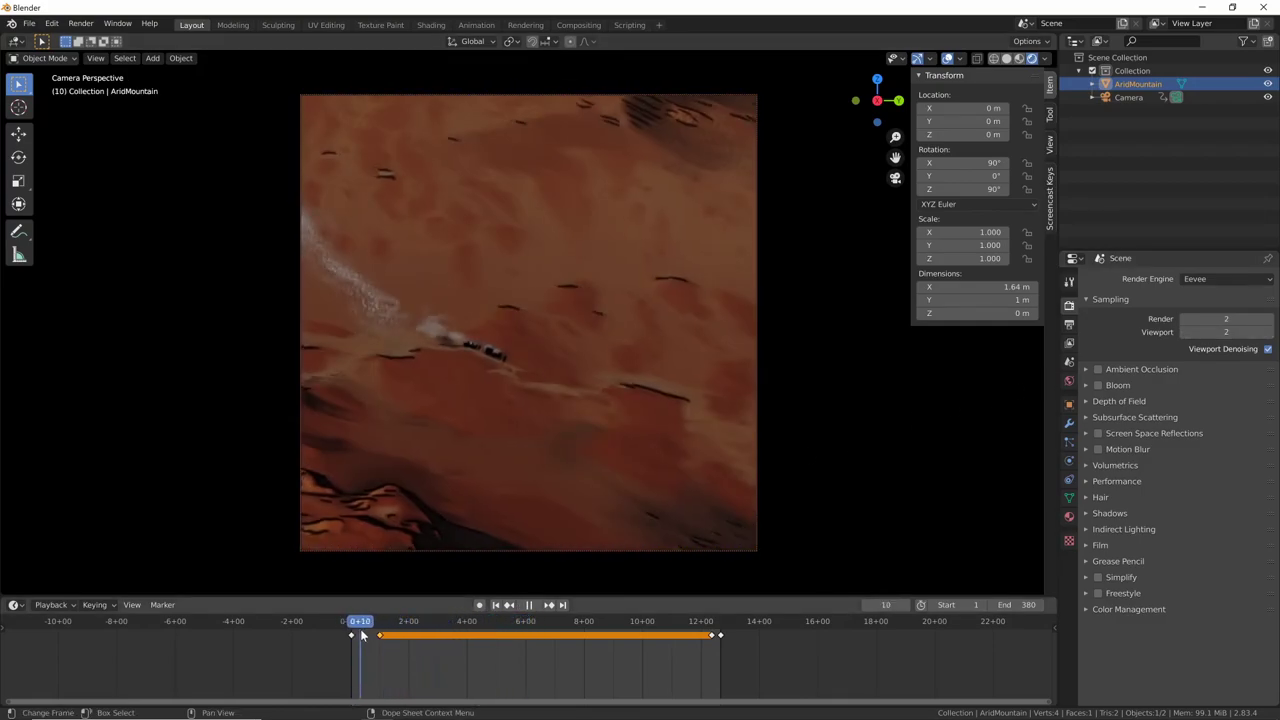
key(space)
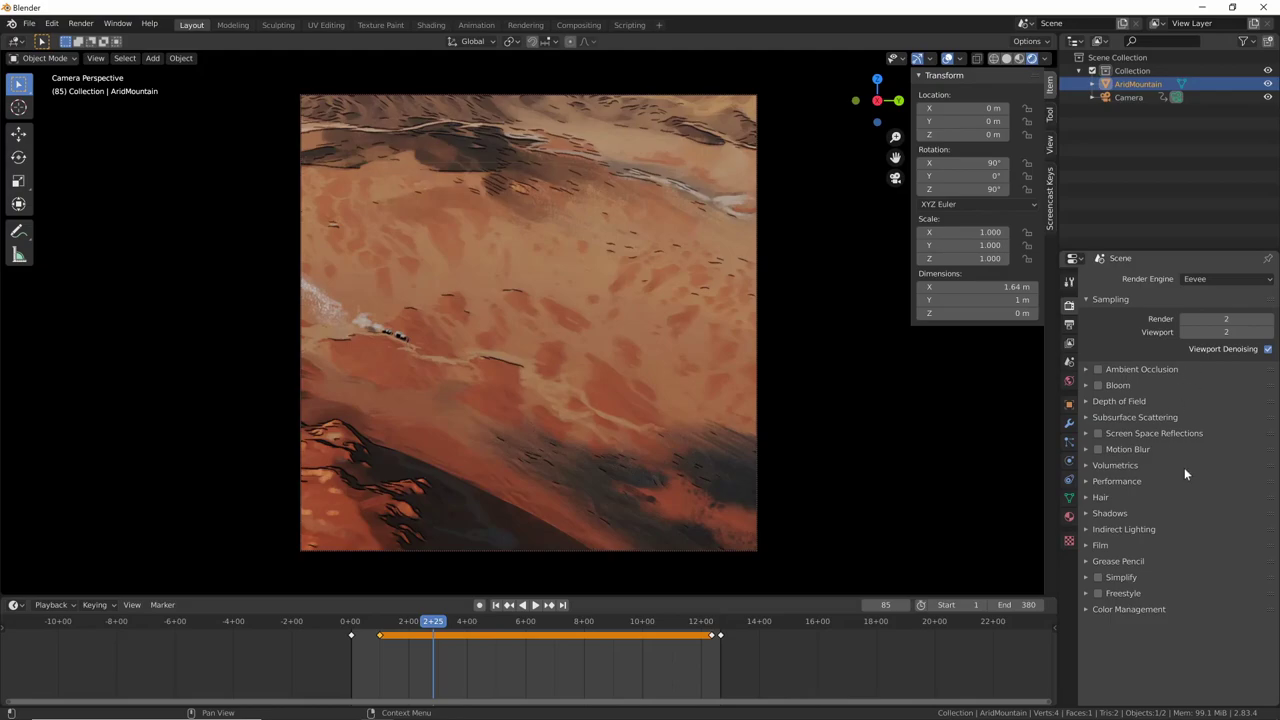
click(1069, 325)
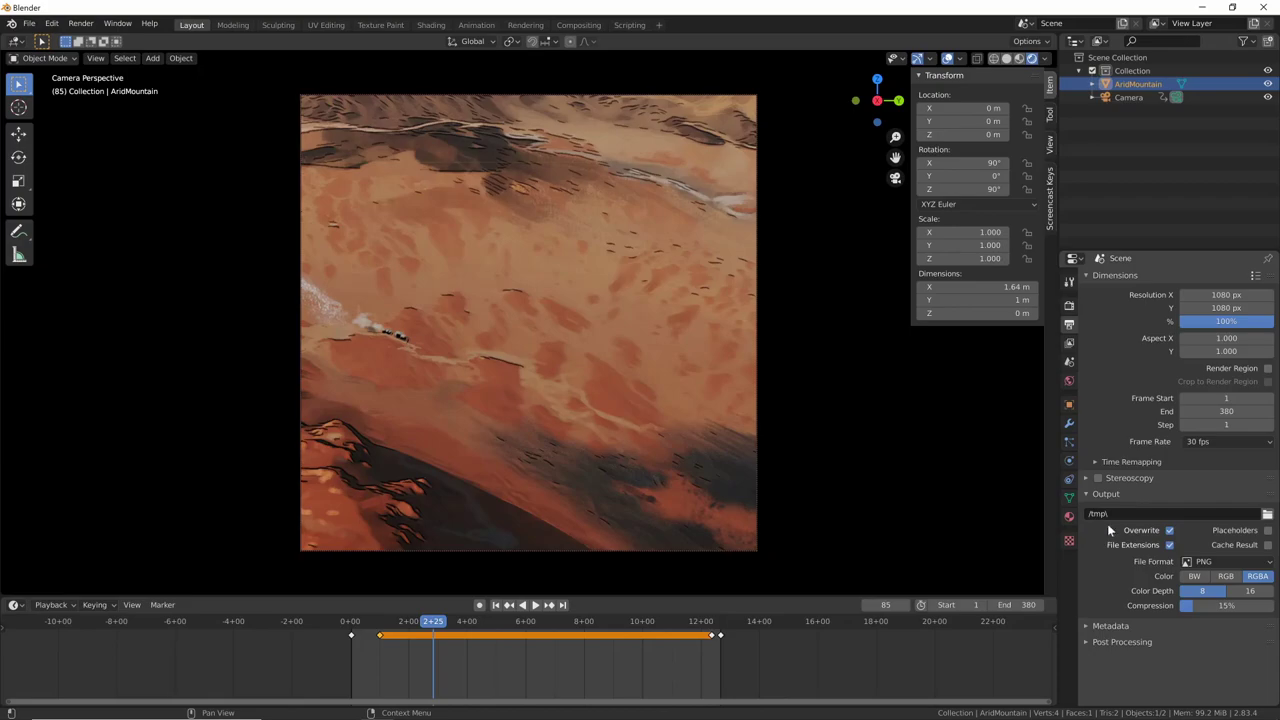
Step: Set the render output path to the WorldCreator folder with FFmpeg video as the file format
click(1267, 515)
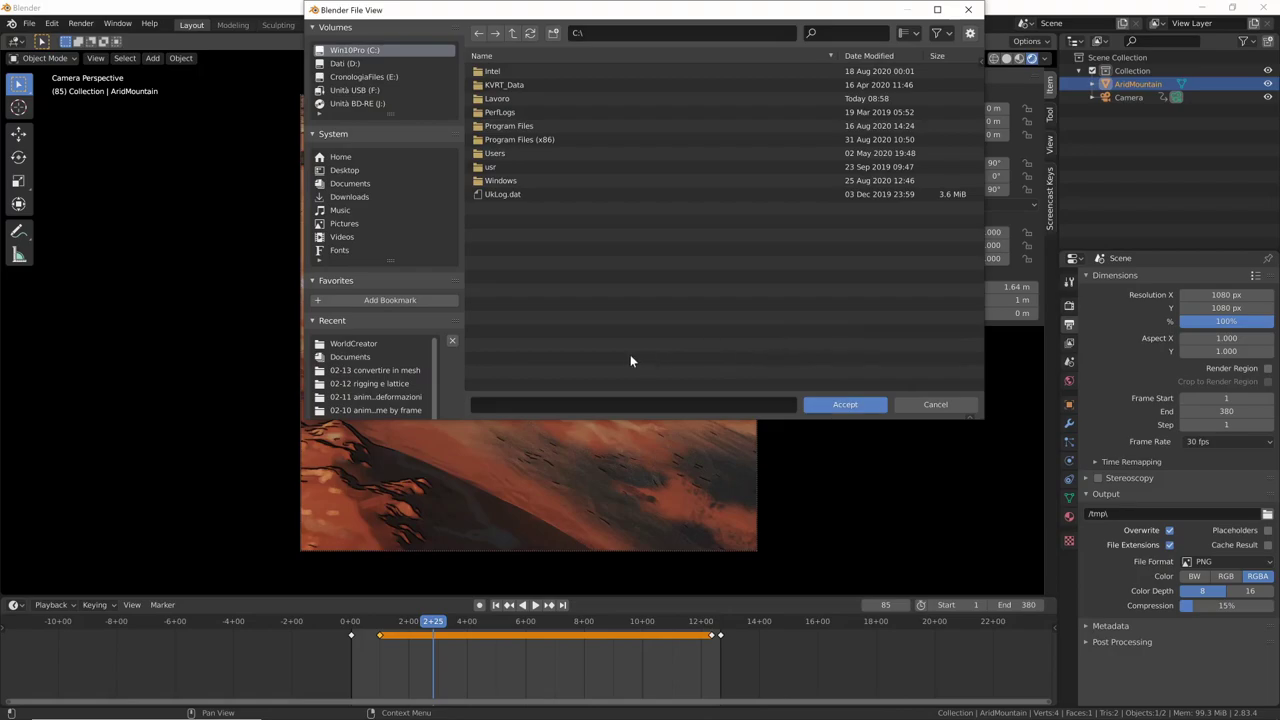
click(369, 343)
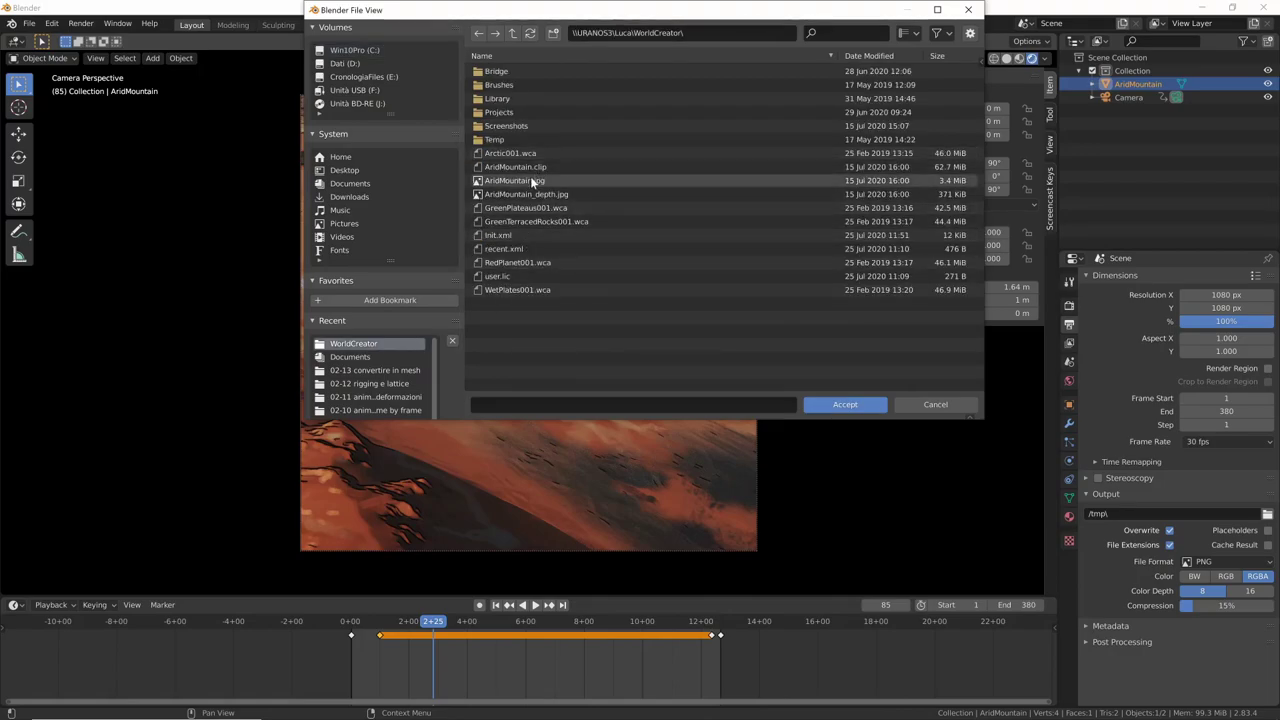
click(862, 406)
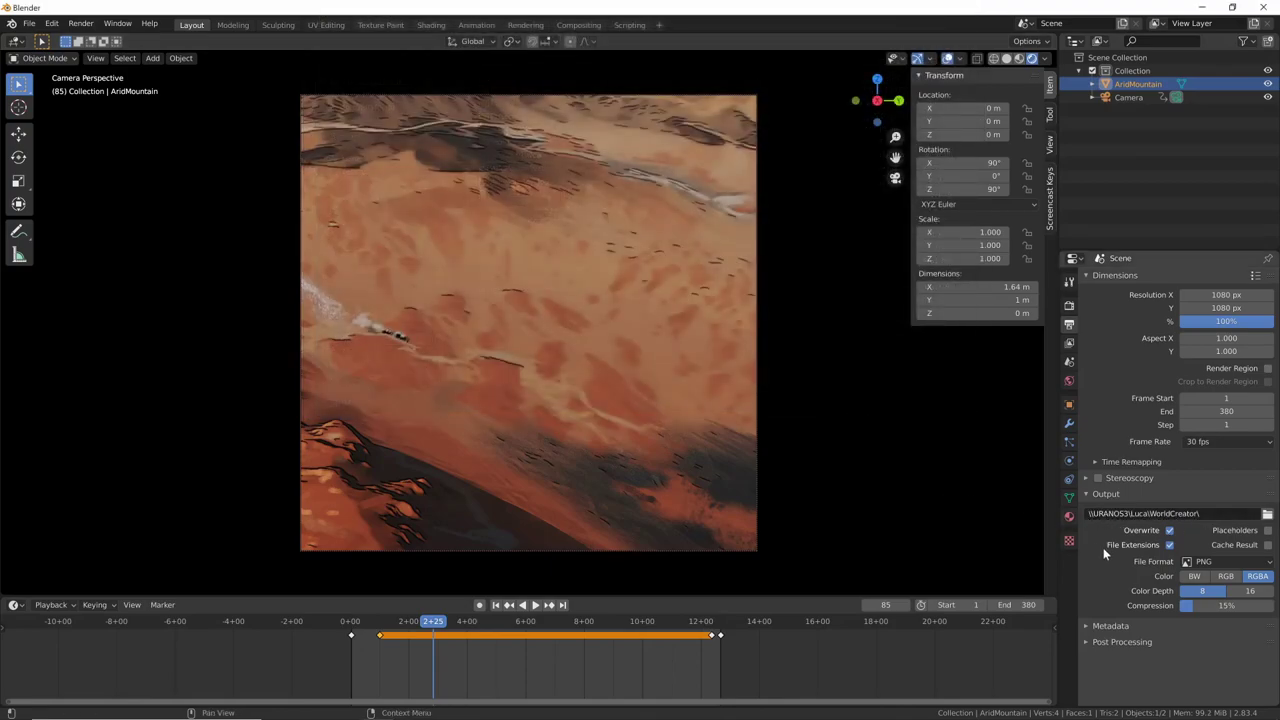
click(1220, 561)
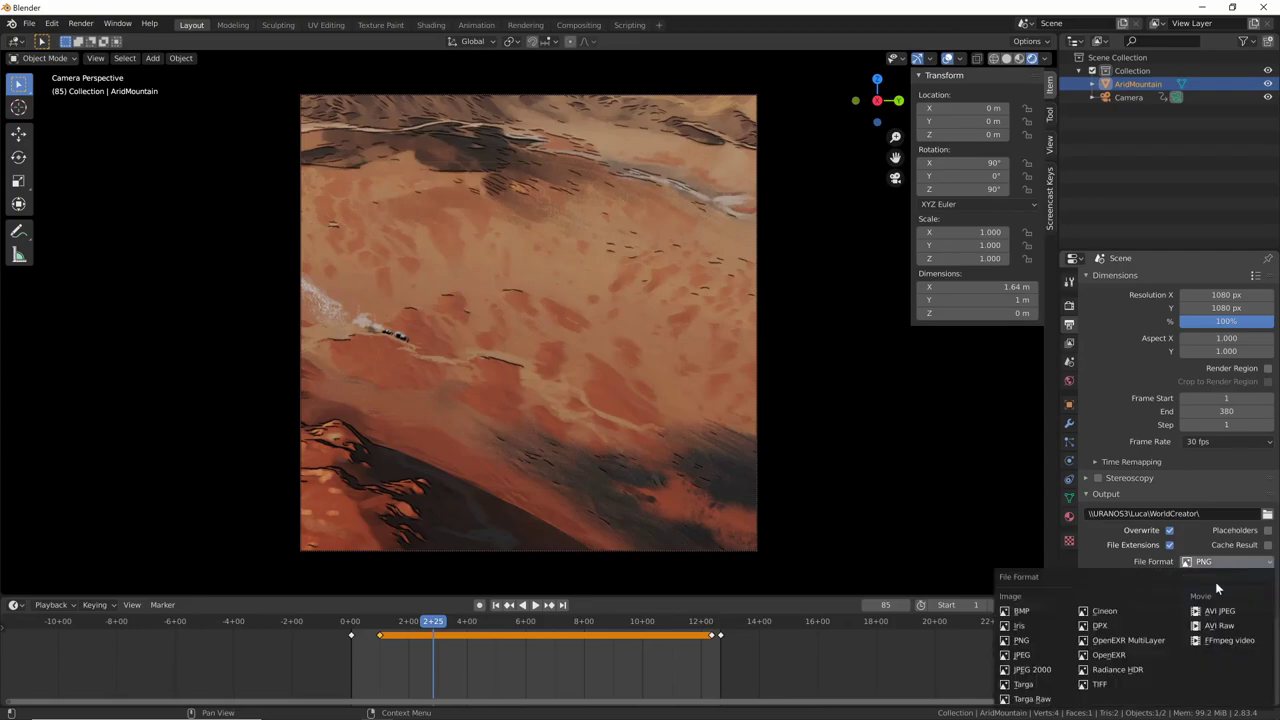
click(1232, 641)
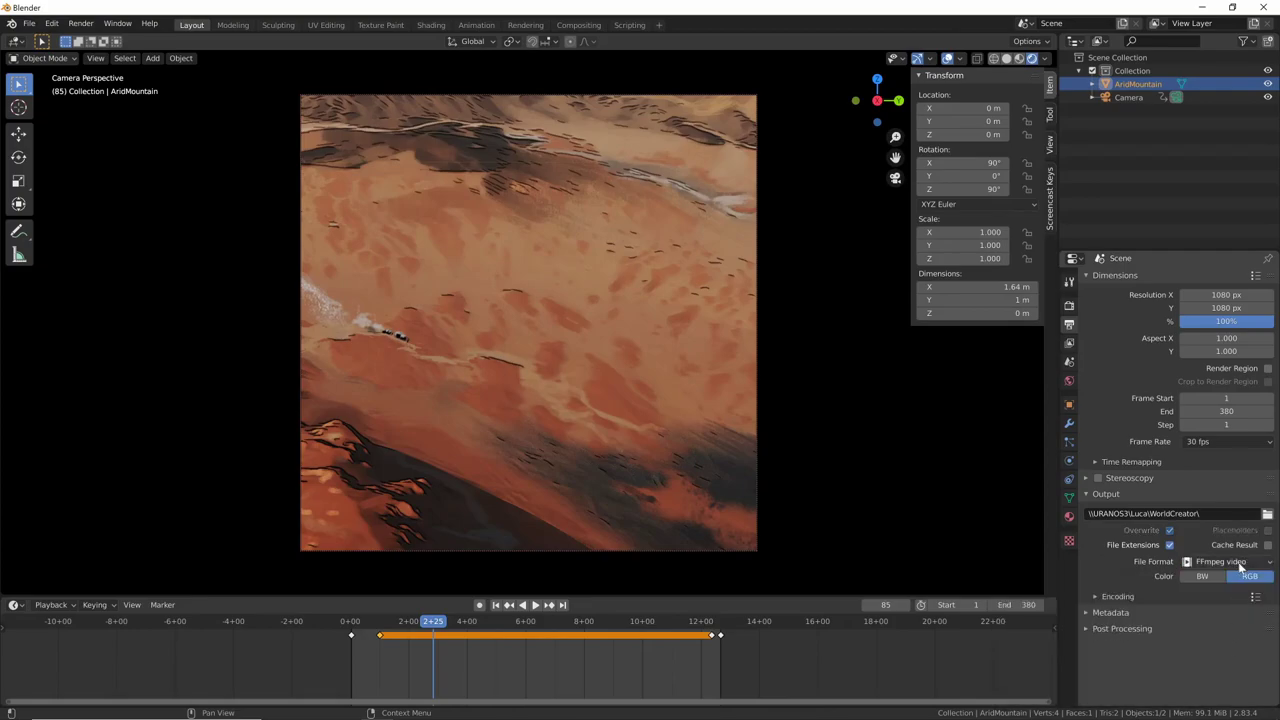
Step: Set the video encoding to an MPEG-4 container at High quality output
click(1094, 596)
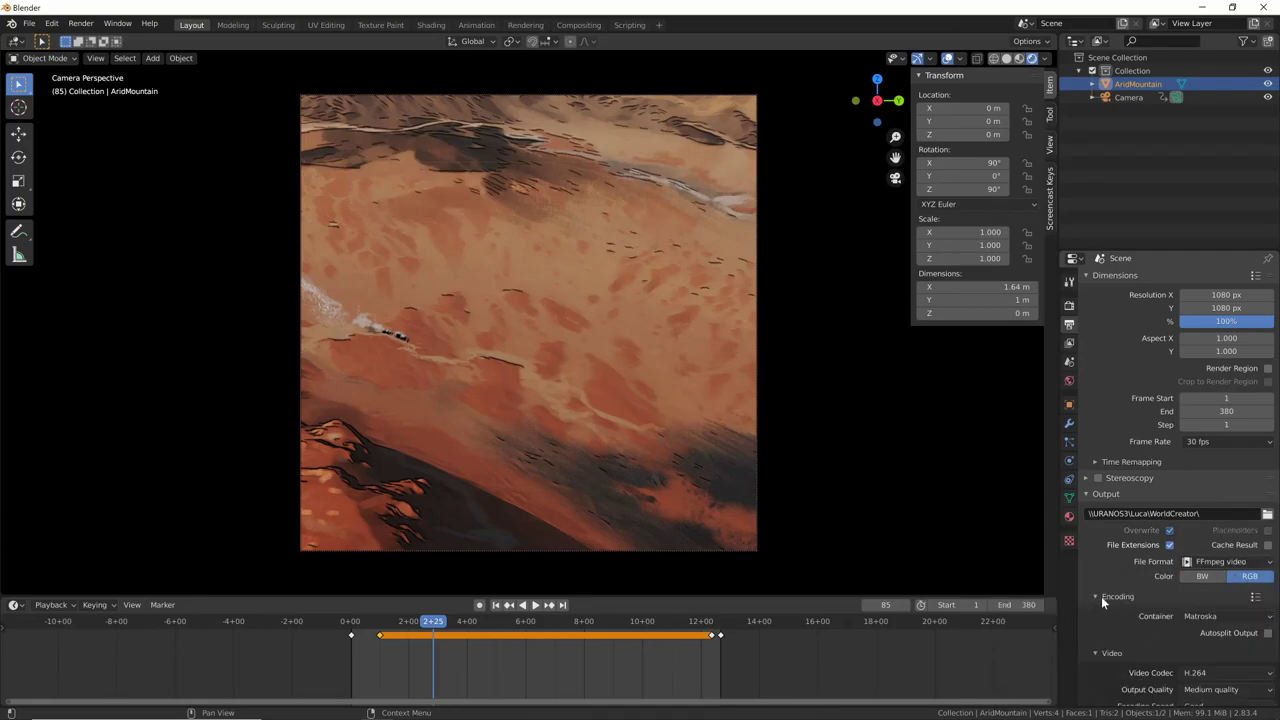
scroll(1134, 602, down, 3)
scroll(1134, 563, down, 2)
click(1232, 500)
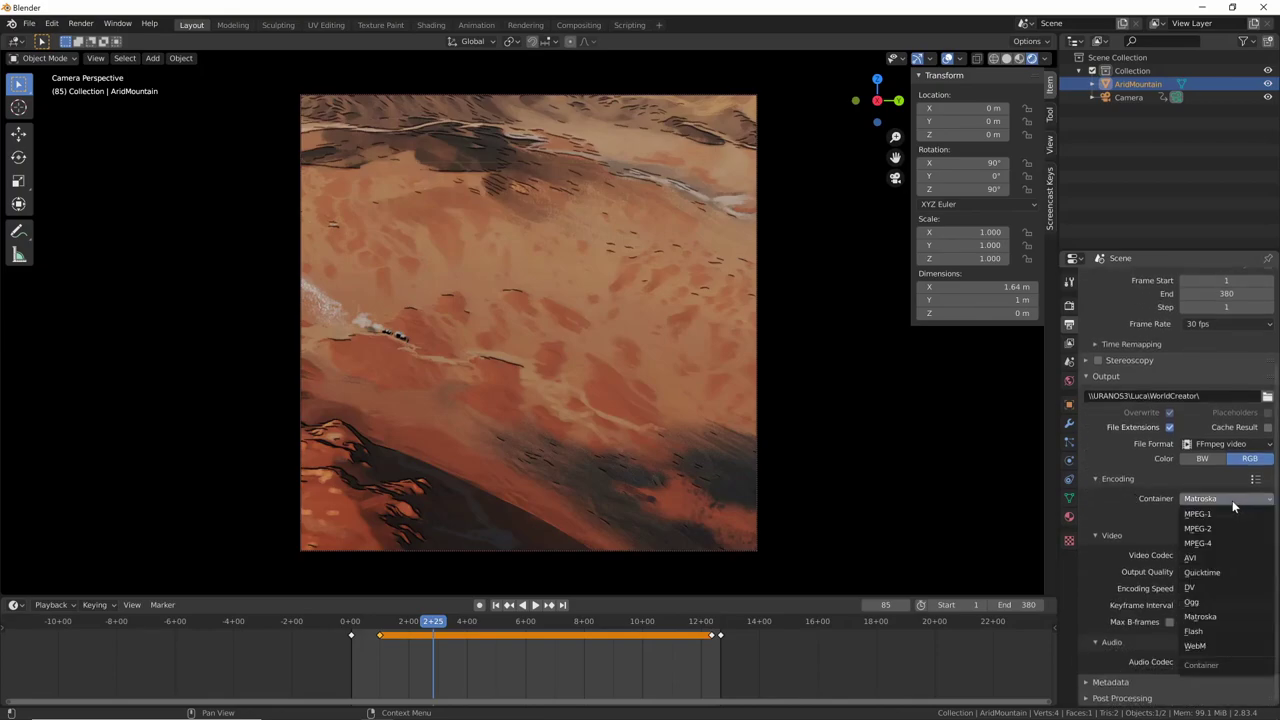
click(1212, 543)
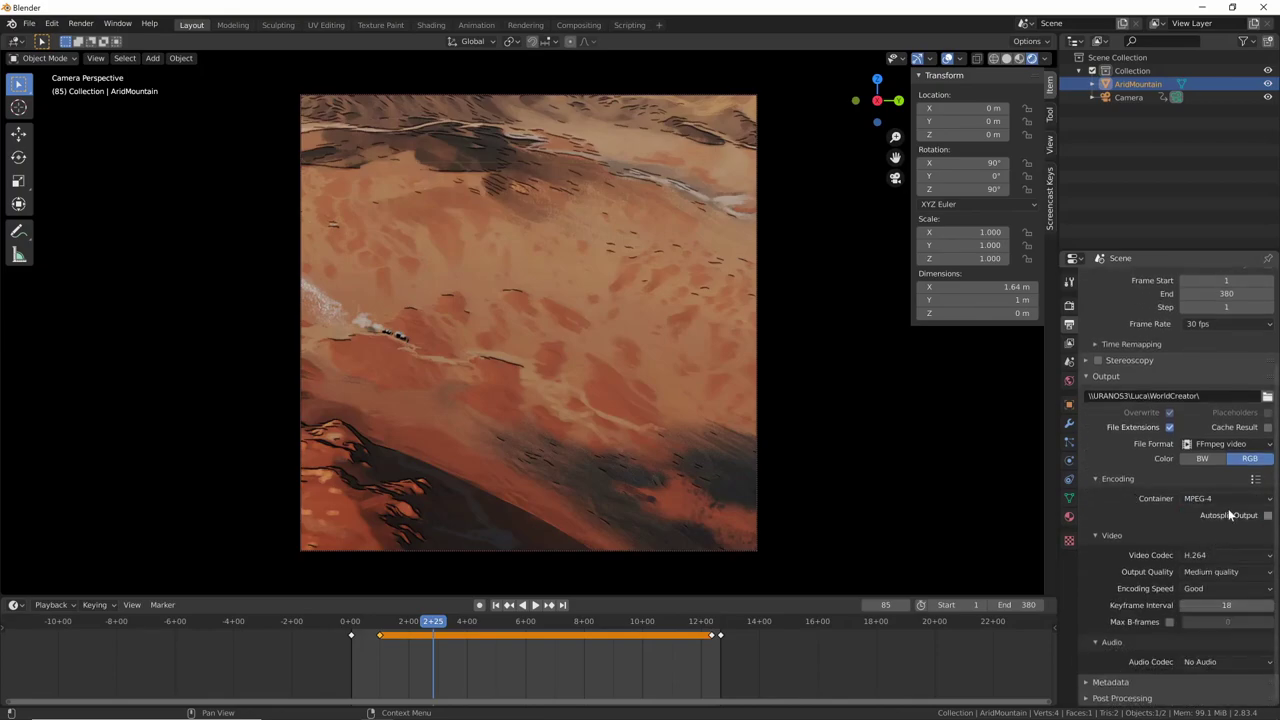
click(1218, 570)
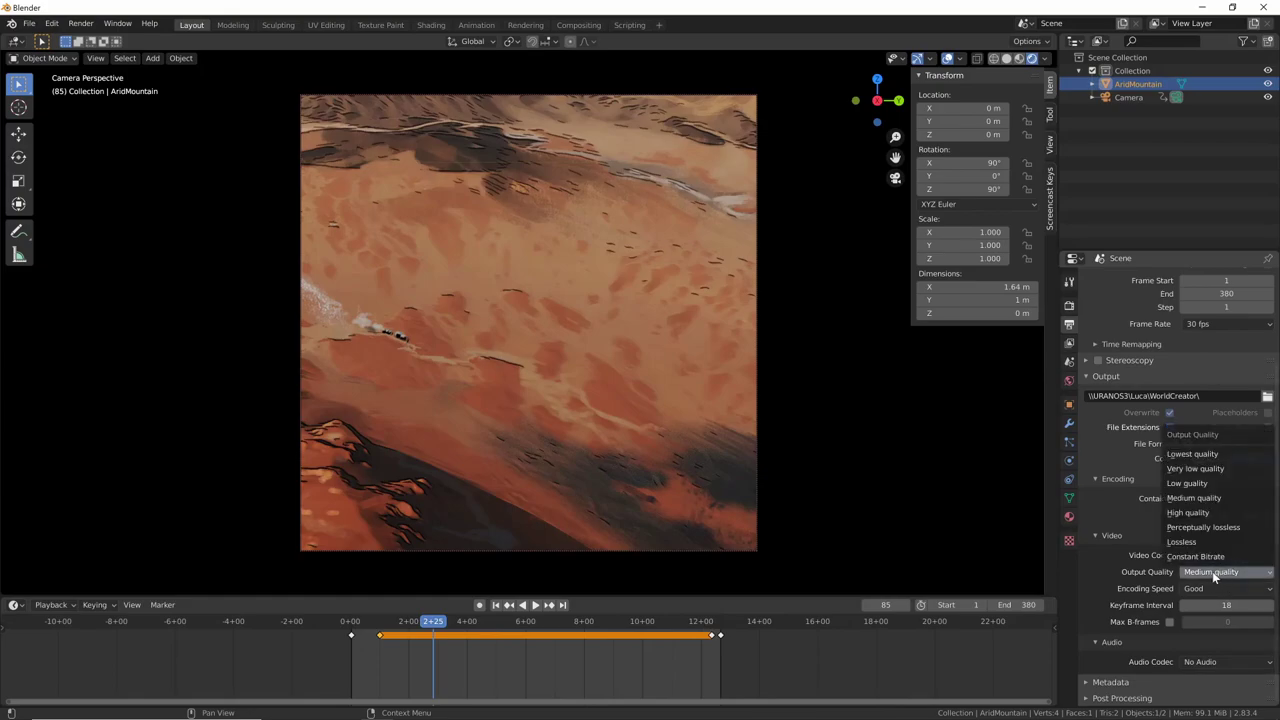
click(1203, 513)
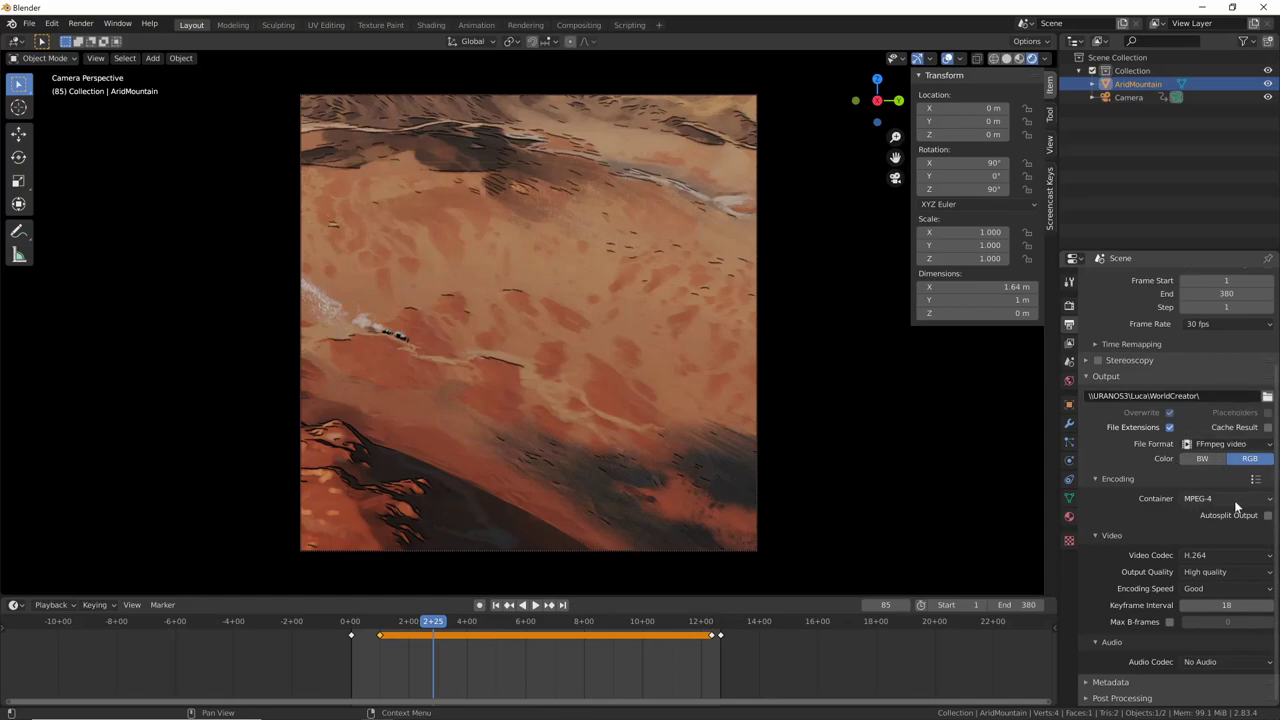
Step: Render the full animation through frame 380 to video, then close the render window
click(88, 27)
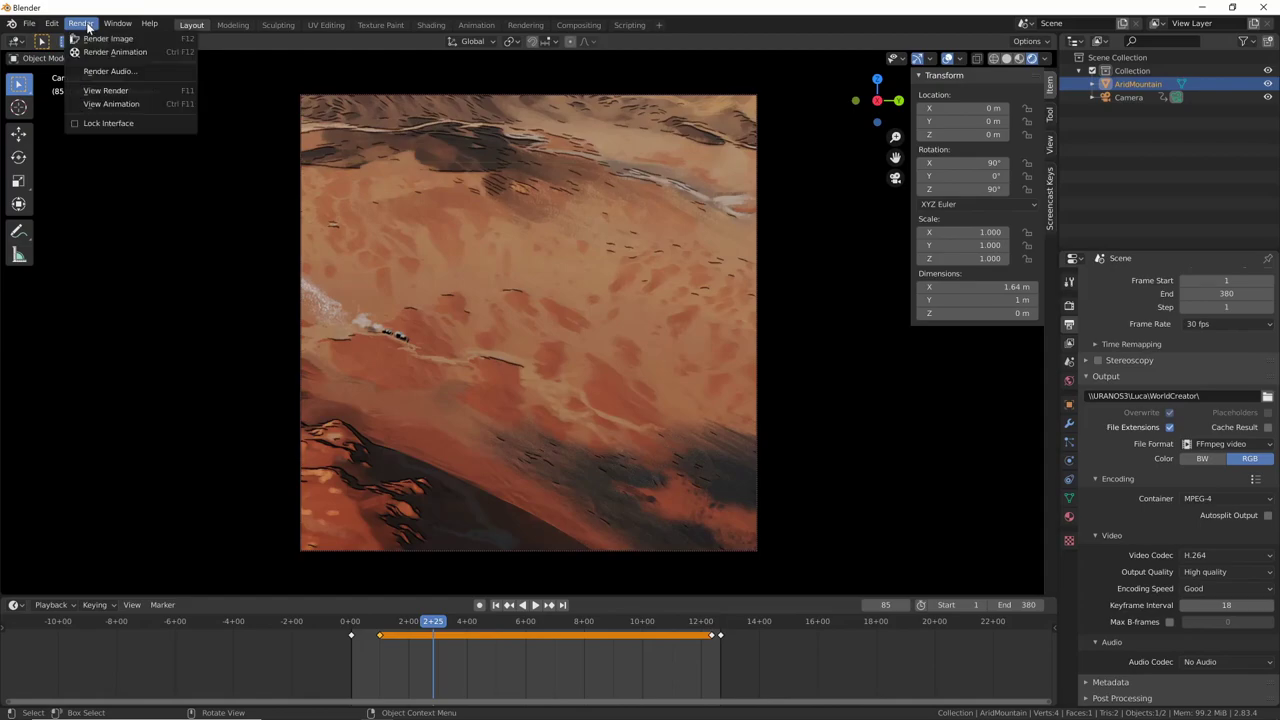
click(164, 55)
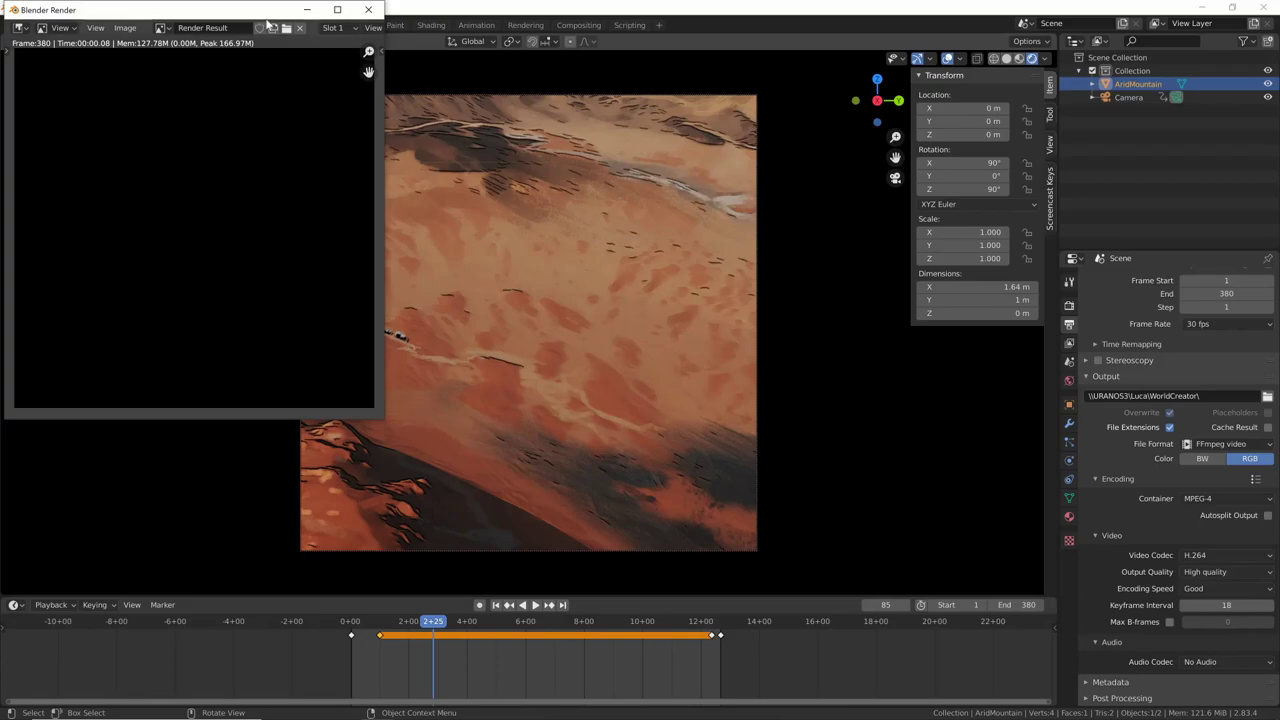
drag(267, 20, 331, 48)
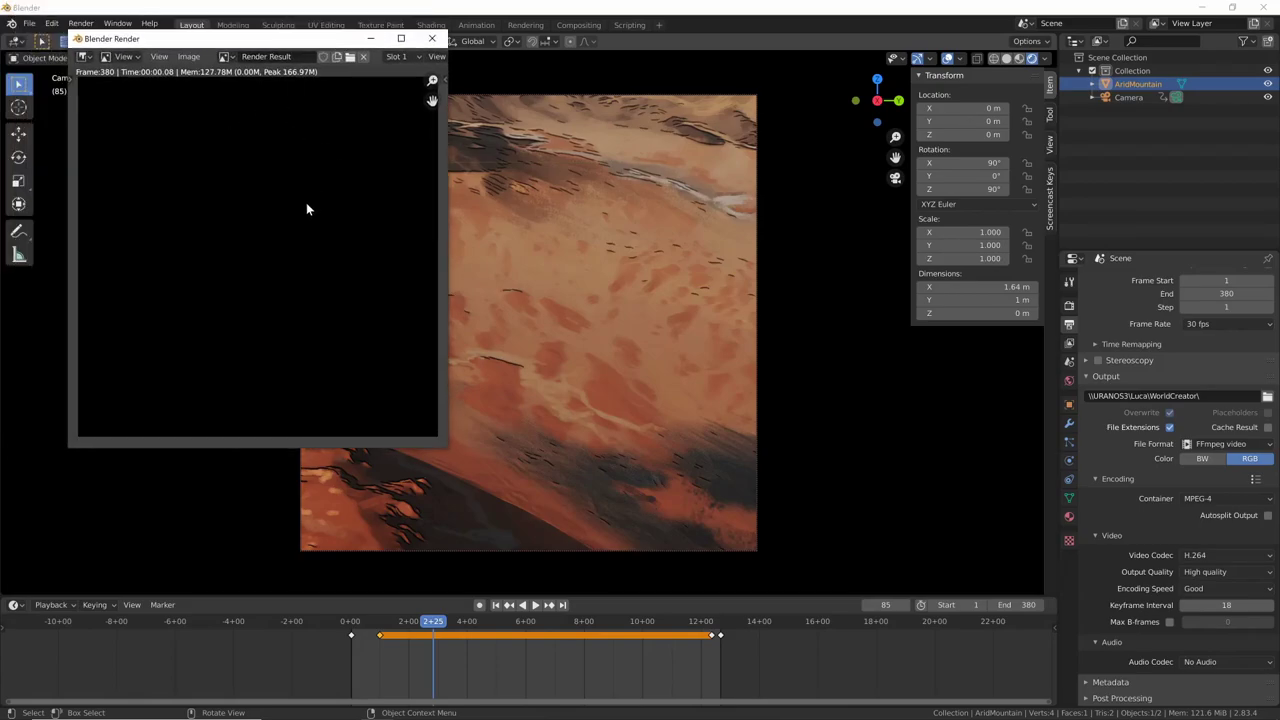
click(433, 41)
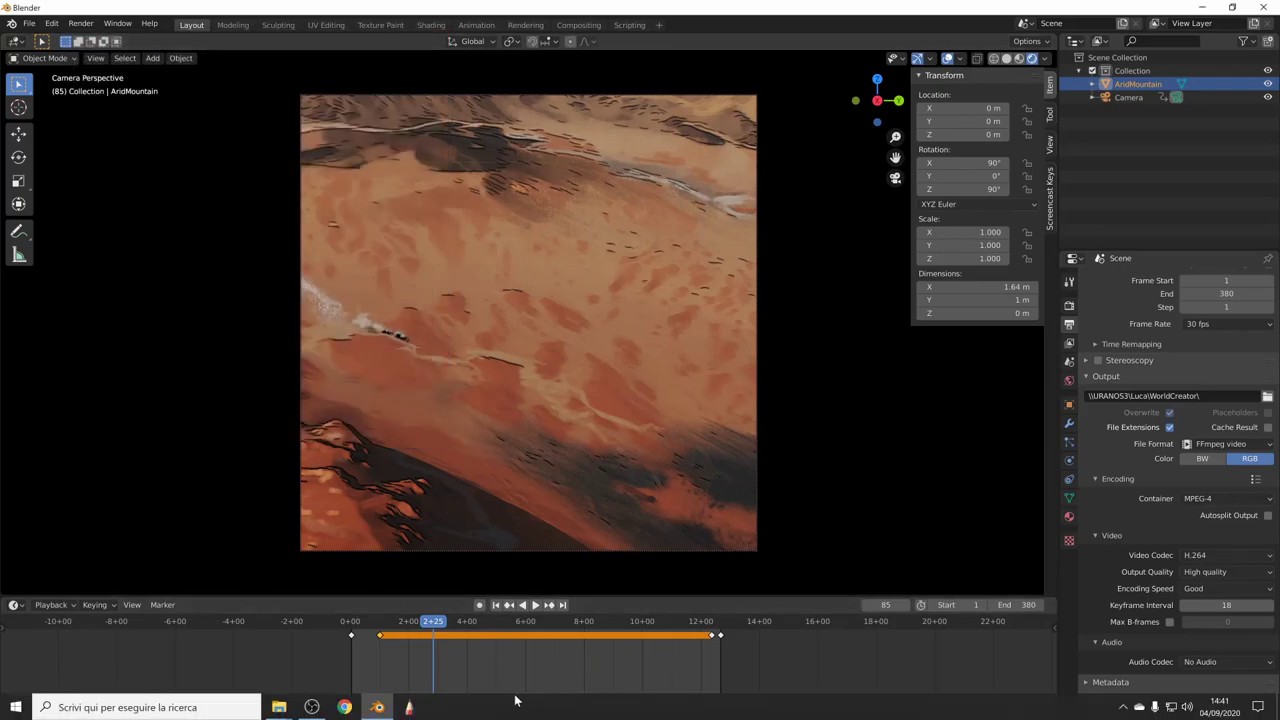
mouse_move(279, 707)
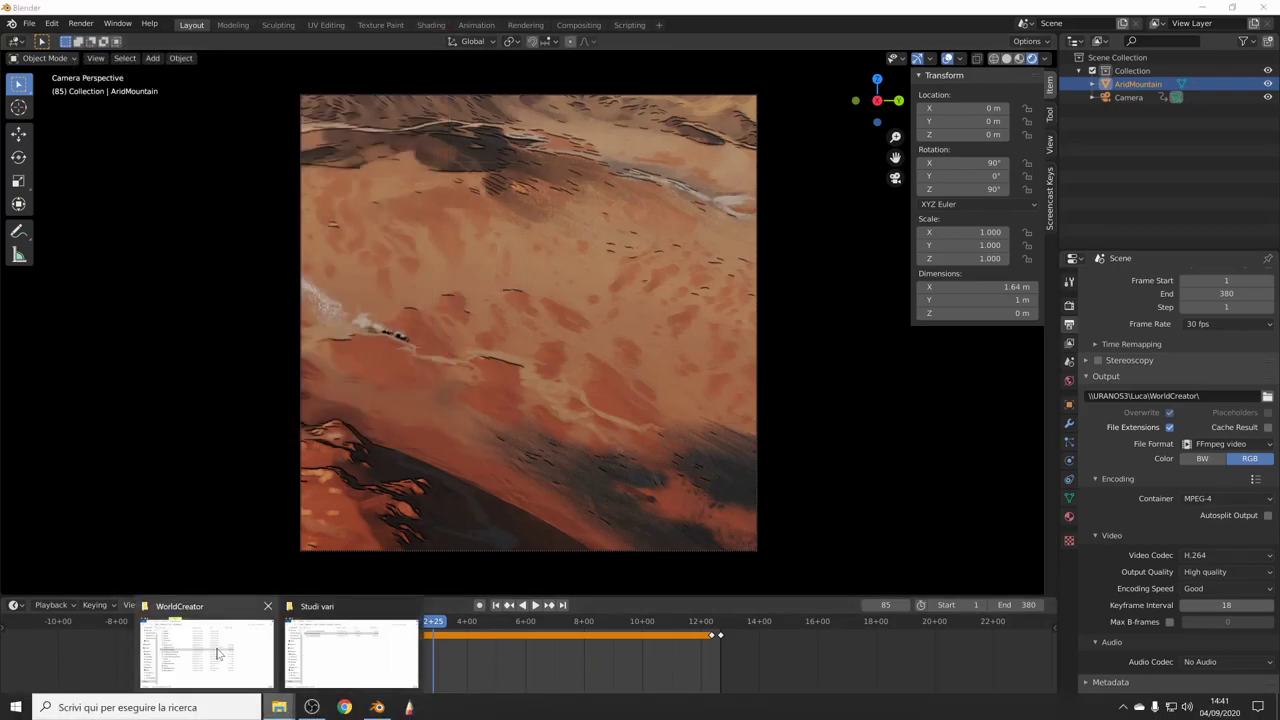
Step: Rename 0001-0380.mp4 in the WorldCreator folder to animazioni.mp4
click(258, 648)
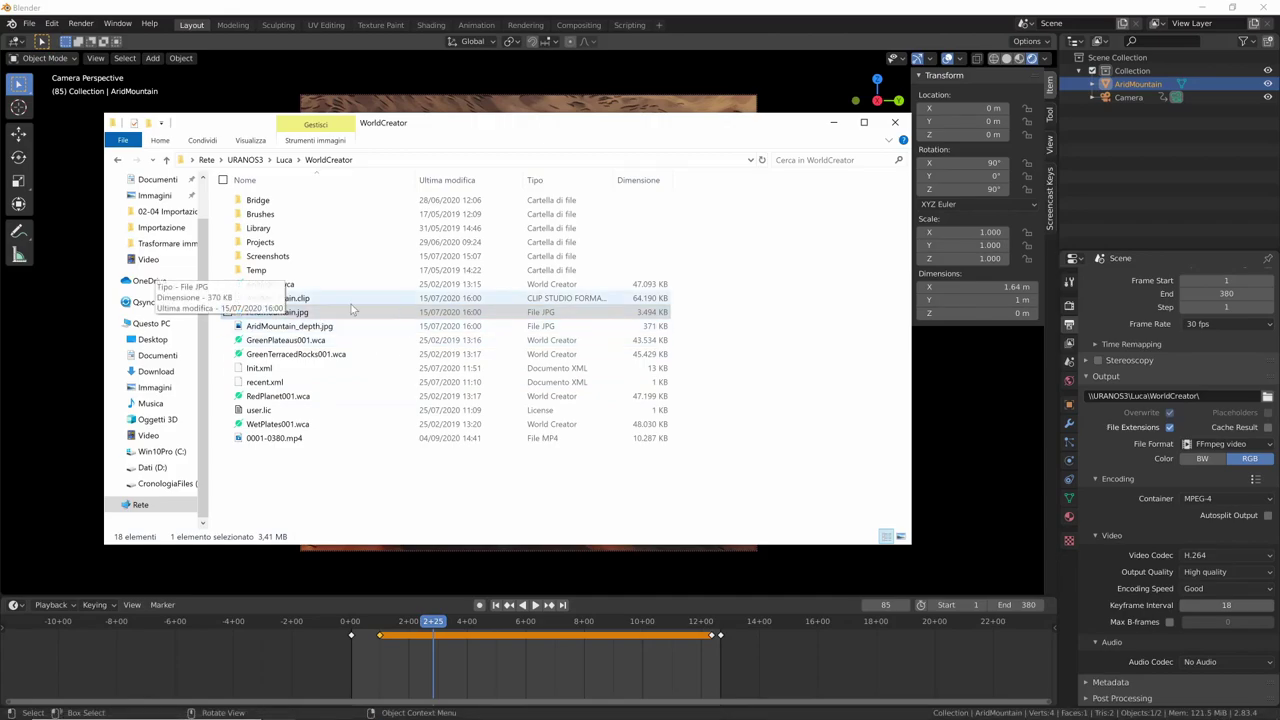
click(324, 490)
click(297, 441)
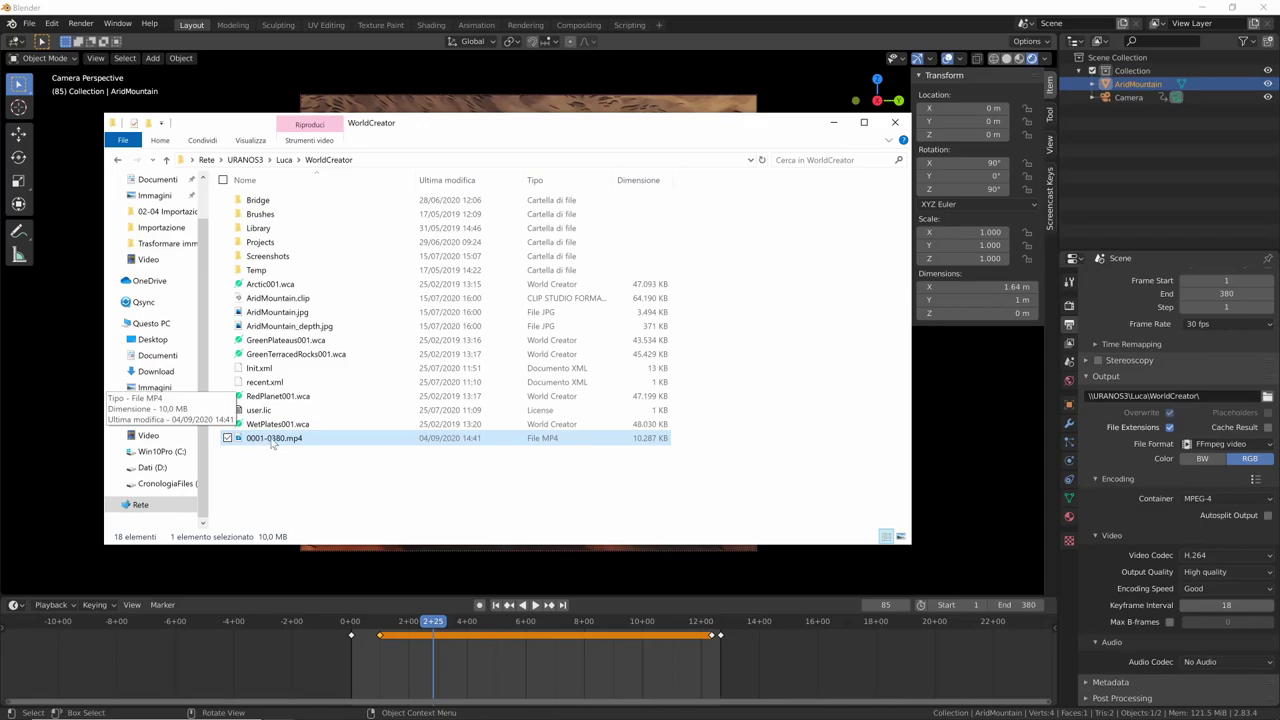
click(275, 442)
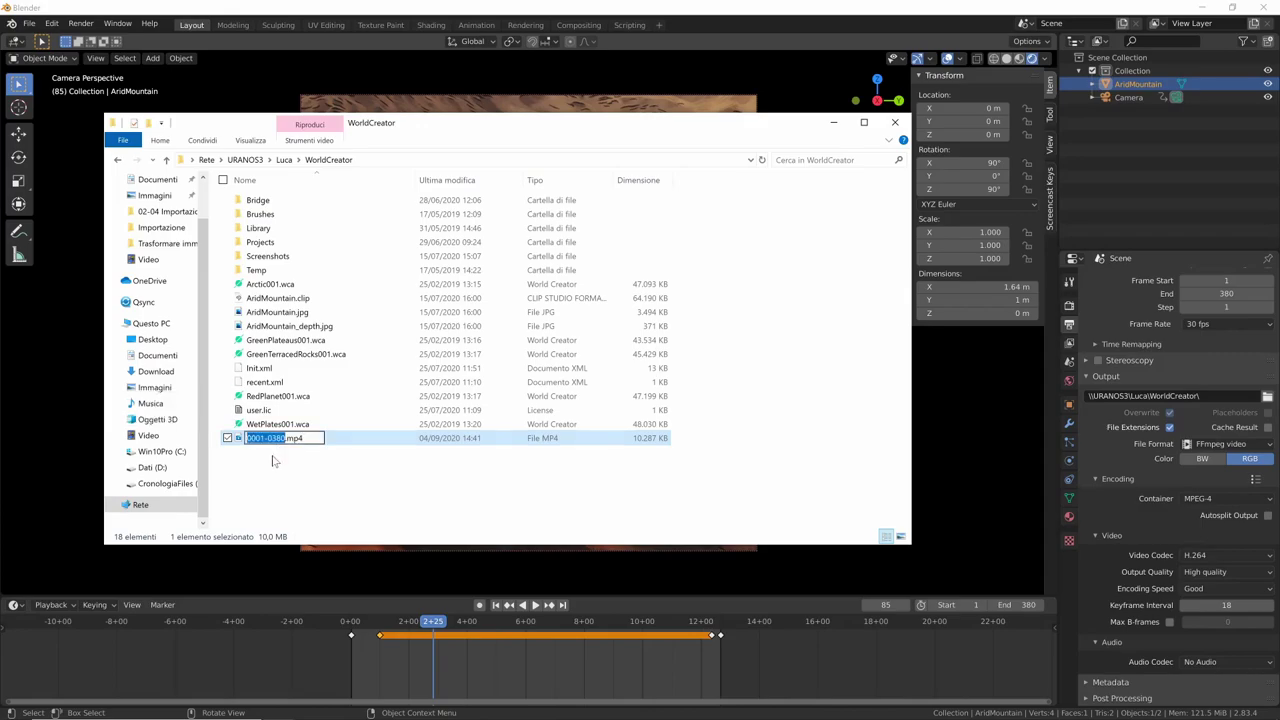
text(arzioni)
key(Return)
Step: Watch animazioni.mp4 in Movies & TV, toggling fullscreen, then close the player
double_click(288, 439)
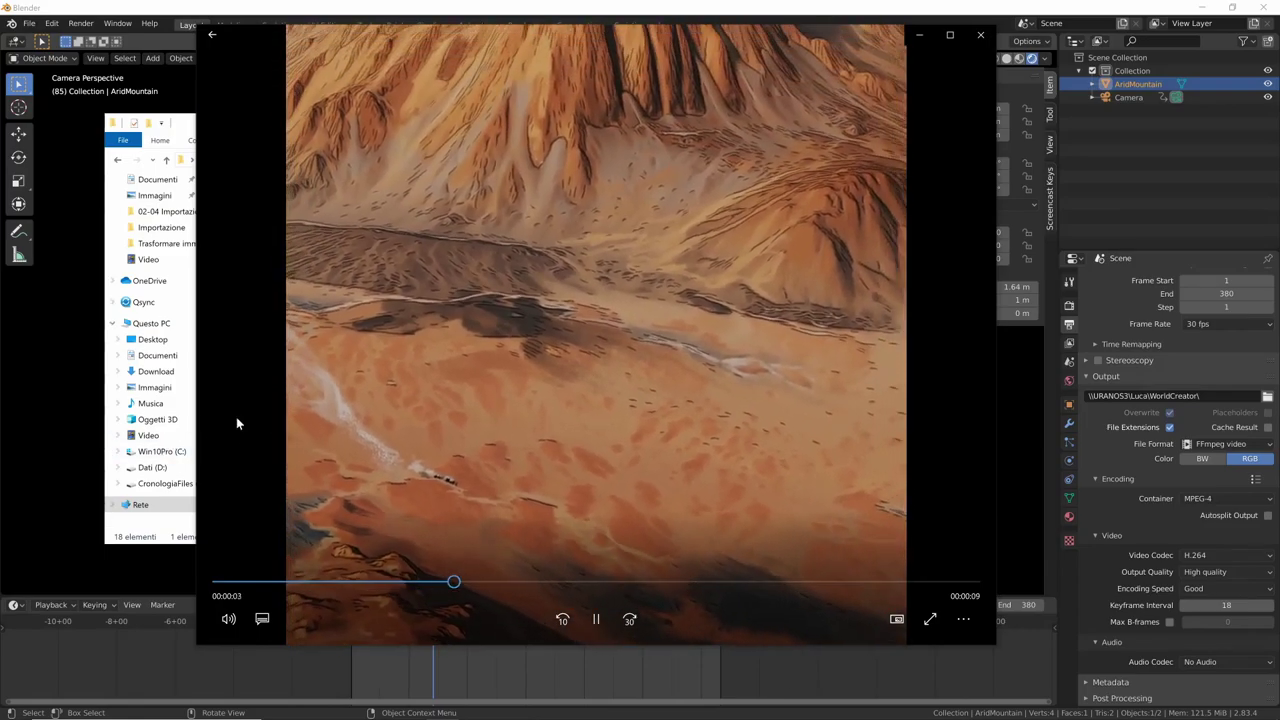
double_click(459, 349)
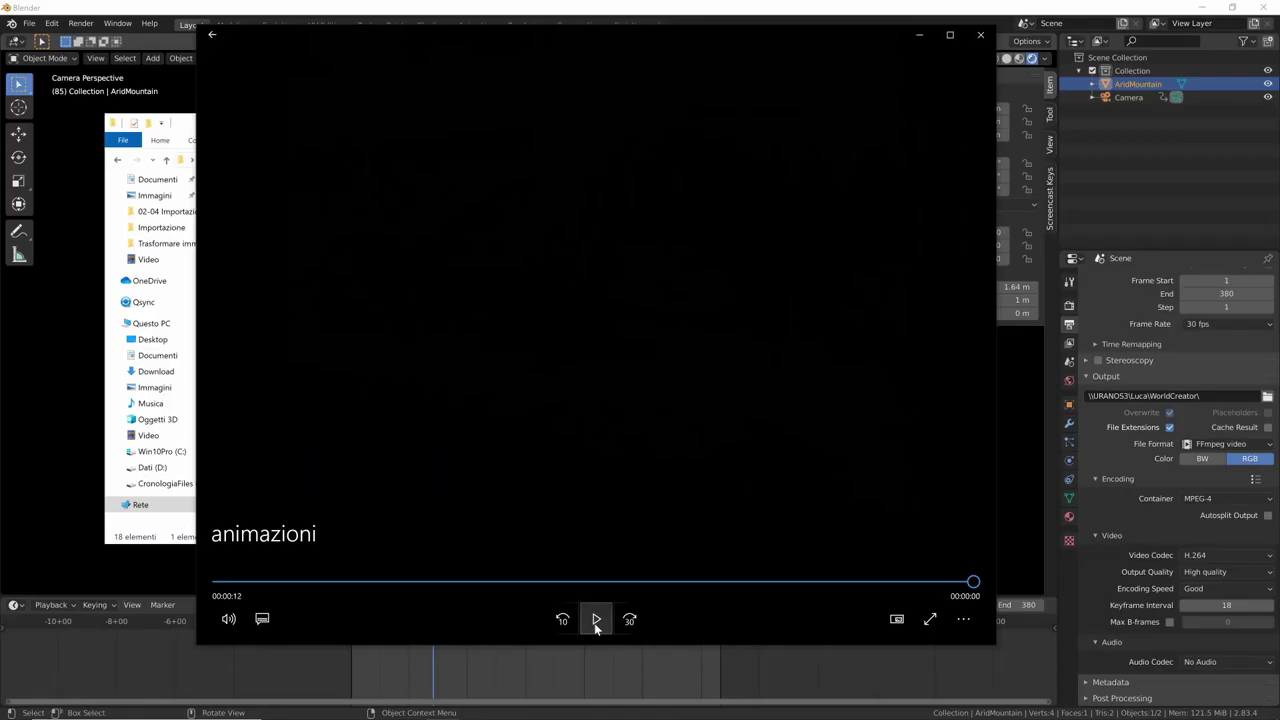
click(595, 619)
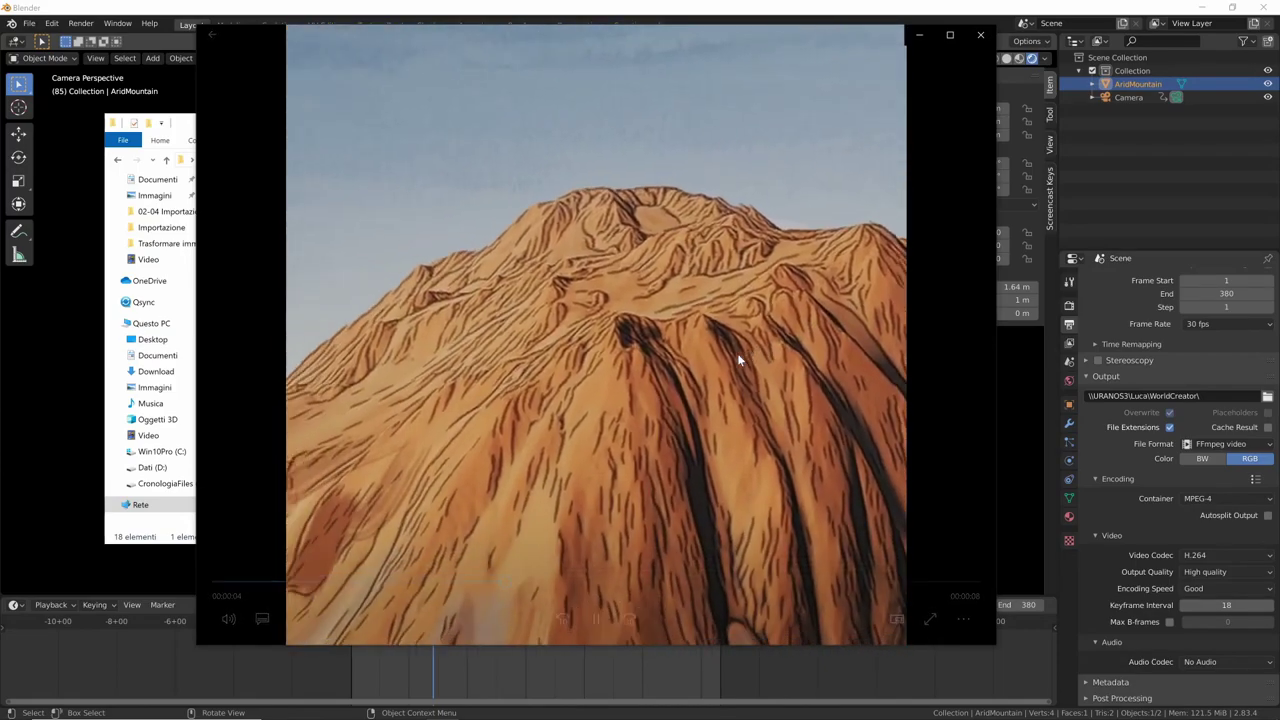
double_click(737, 353)
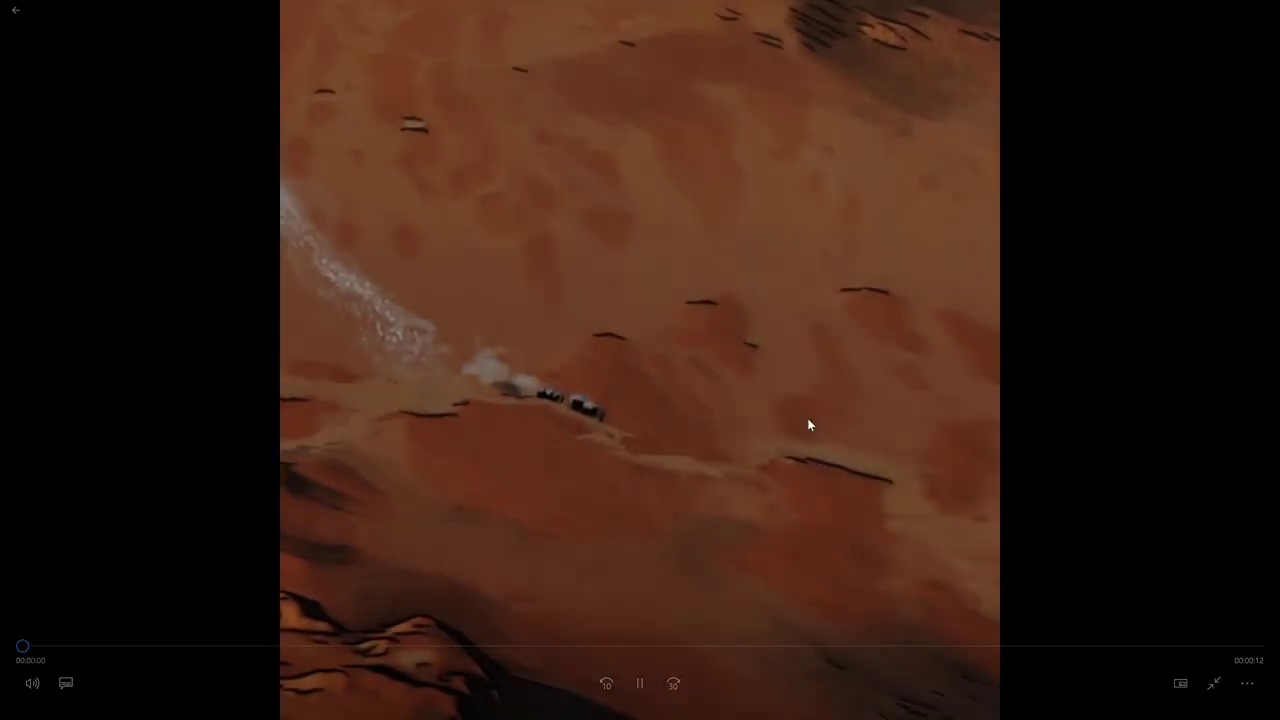
double_click(780, 422)
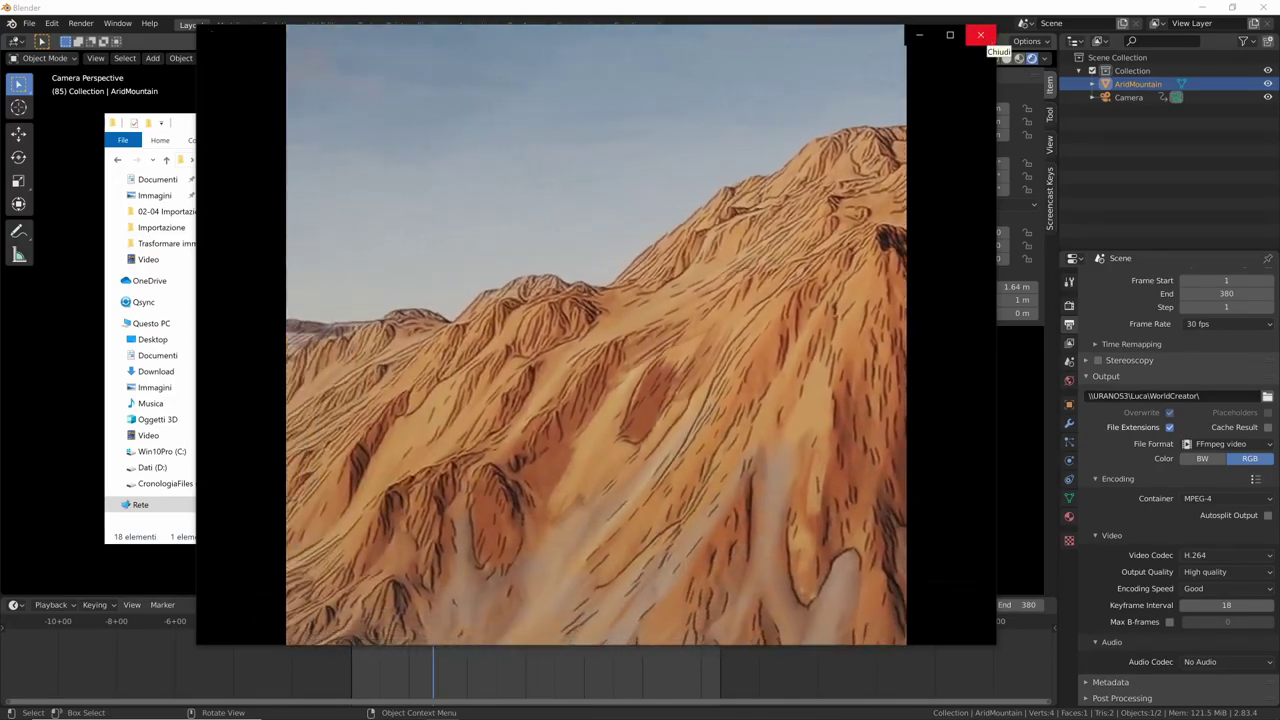
click(982, 40)
Step: Orbit the viewport around the camera and plane, then select the camera
mouse_move(584, 391)
middle_down()
mouse_move(661, 389)
mouse_move(599, 384)
mouse_move(642, 354)
middle_up()
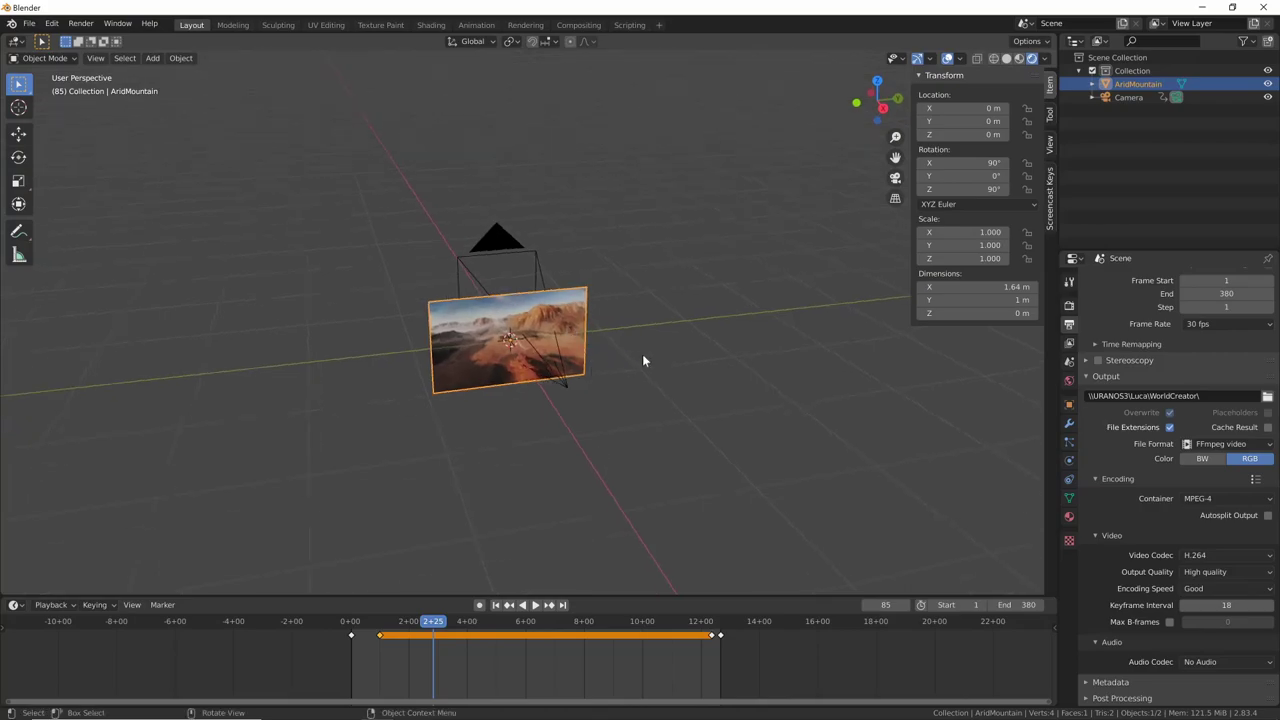
mouse_move(579, 391)
middle_down()
mouse_move(785, 373)
mouse_move(738, 438)
mouse_move(799, 385)
mouse_move(795, 520)
middle_up()
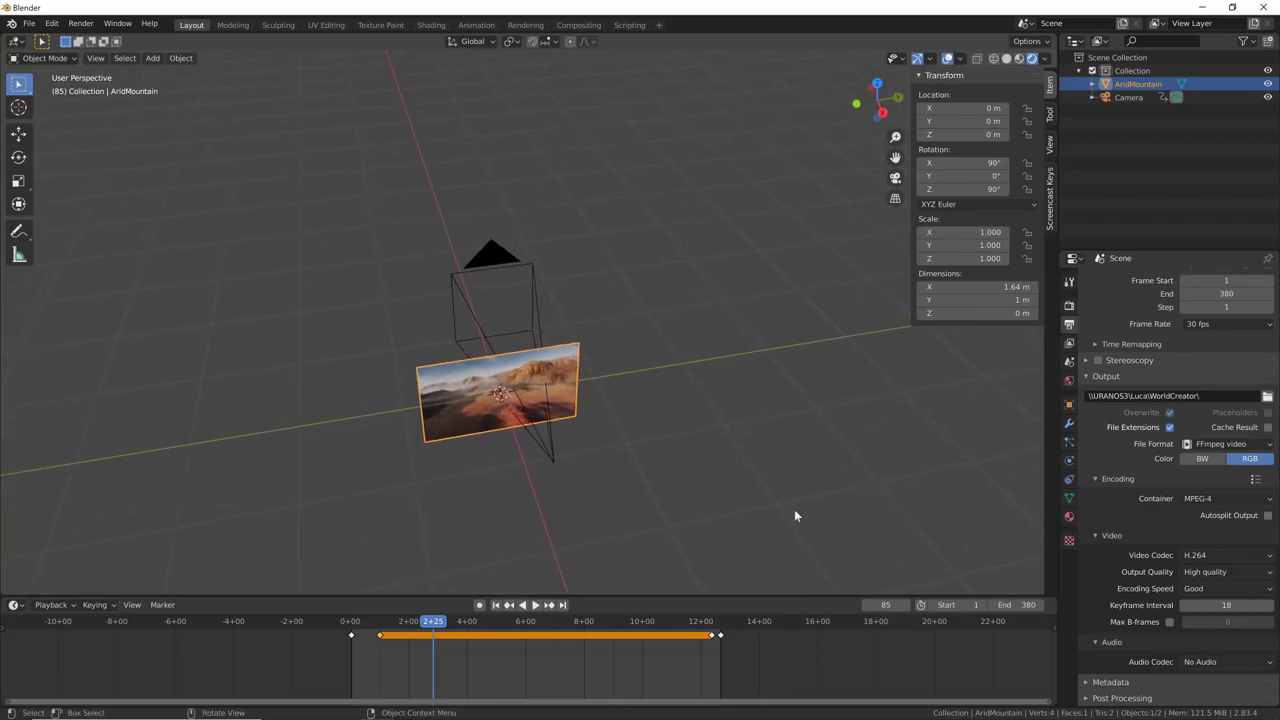
click(553, 458)
Step: Zoom the timeline in on the camera keyframes and scrub to frame 145
scroll(439, 660, up, 5)
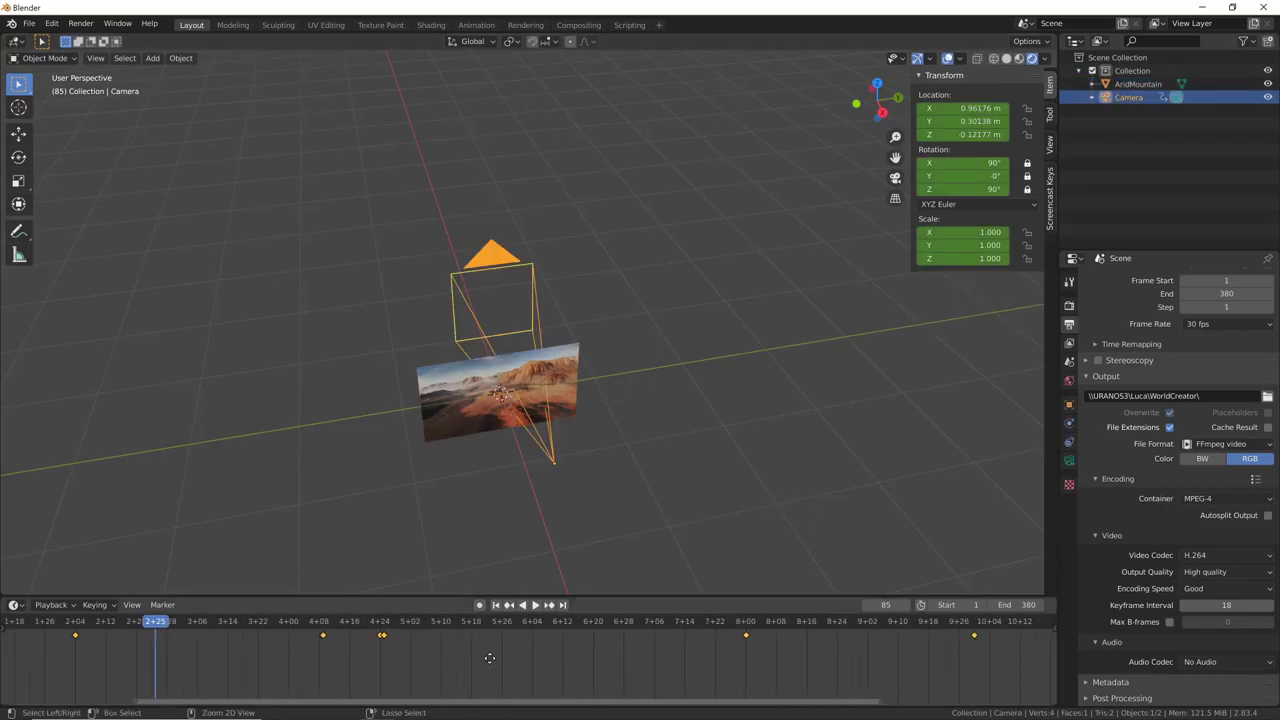
mouse_move(700, 680)
middle_down()
mouse_move(785, 683)
mouse_move(757, 677)
middle_up()
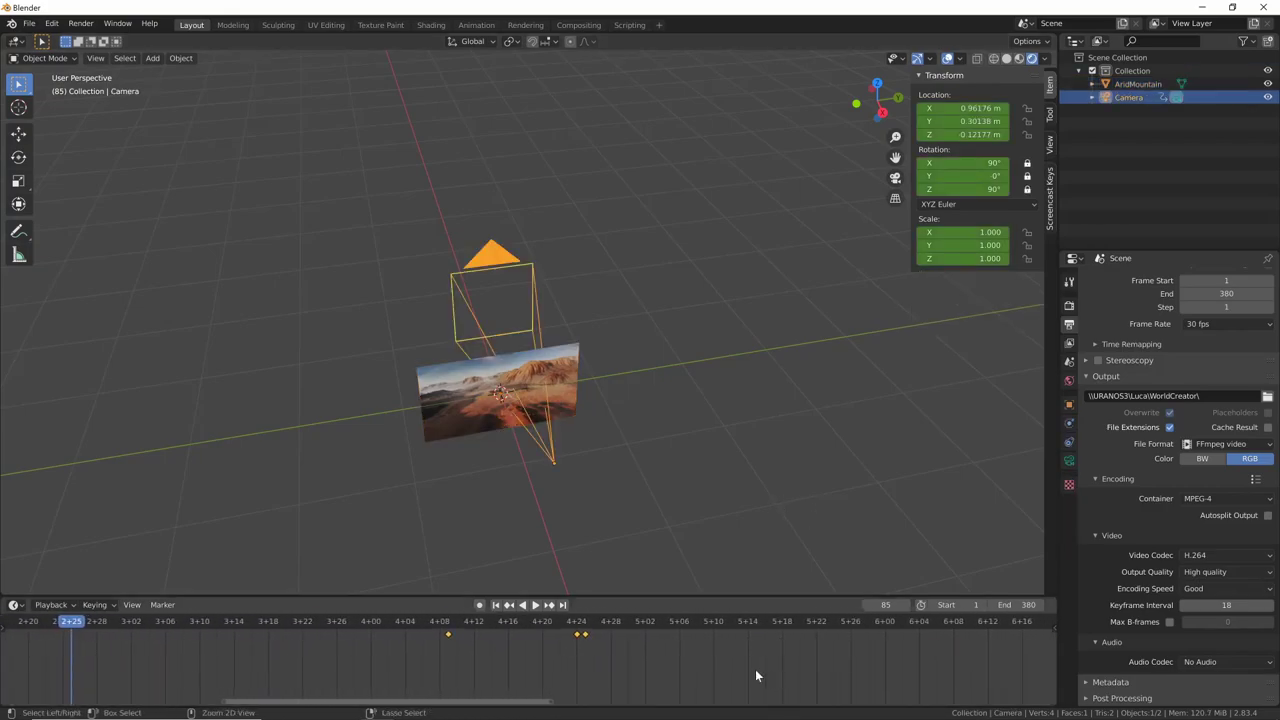
scroll(640, 677, up, 3)
click(676, 640)
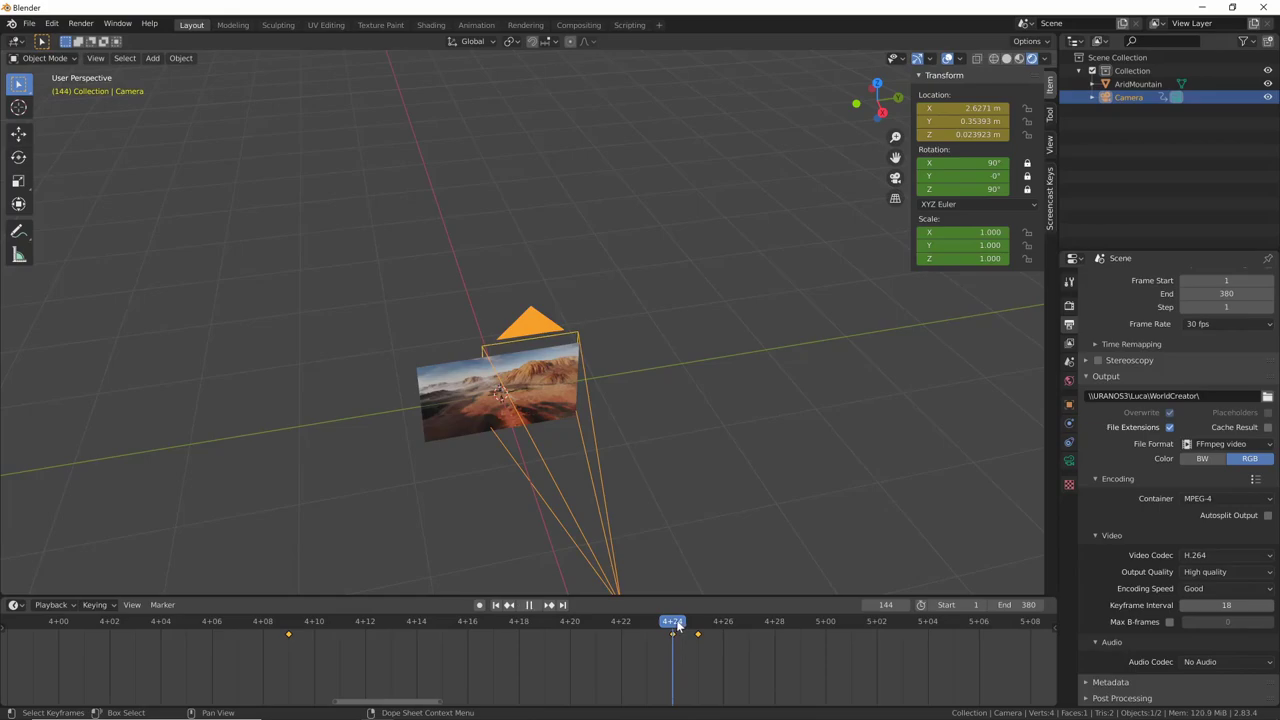
drag(676, 626, 695, 634)
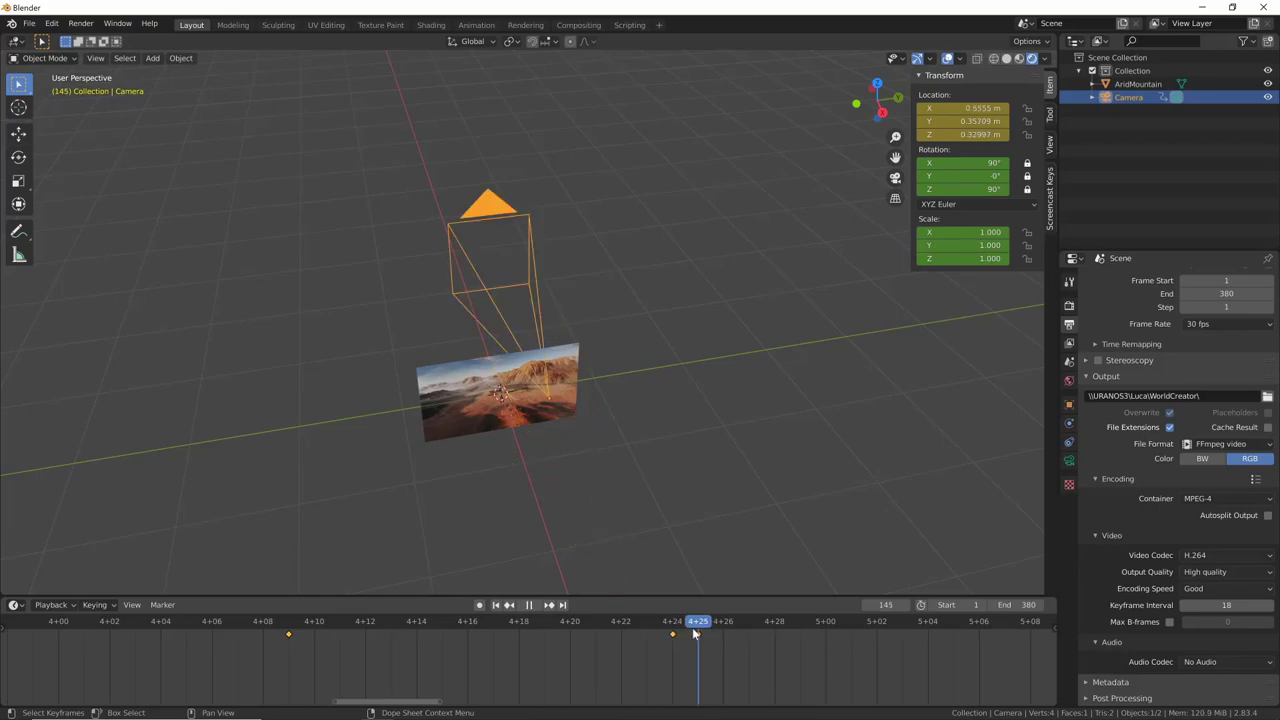
click(565, 402)
Step: Duplicate the mountain plane as AridMountain.001, moved along Y to 2.9484 m
key(shift+d)
key(y)
click(814, 394)
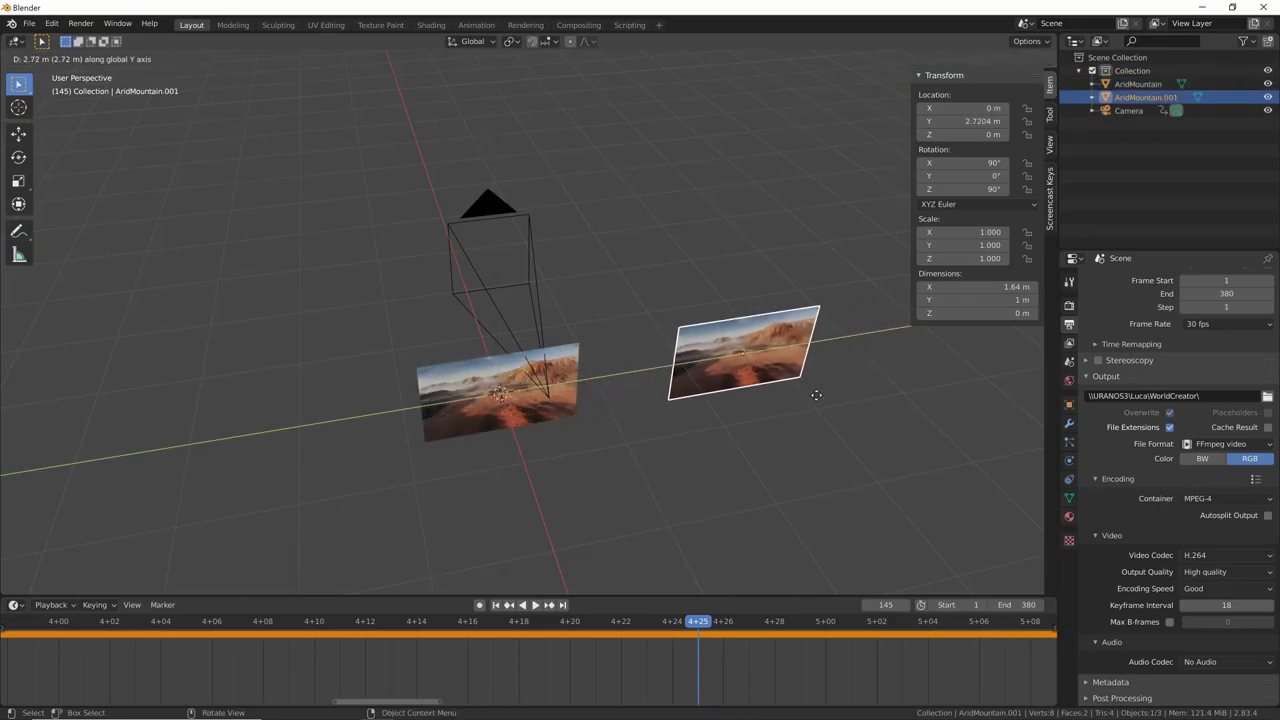
shift+middle_drag(842, 456, 704, 488)
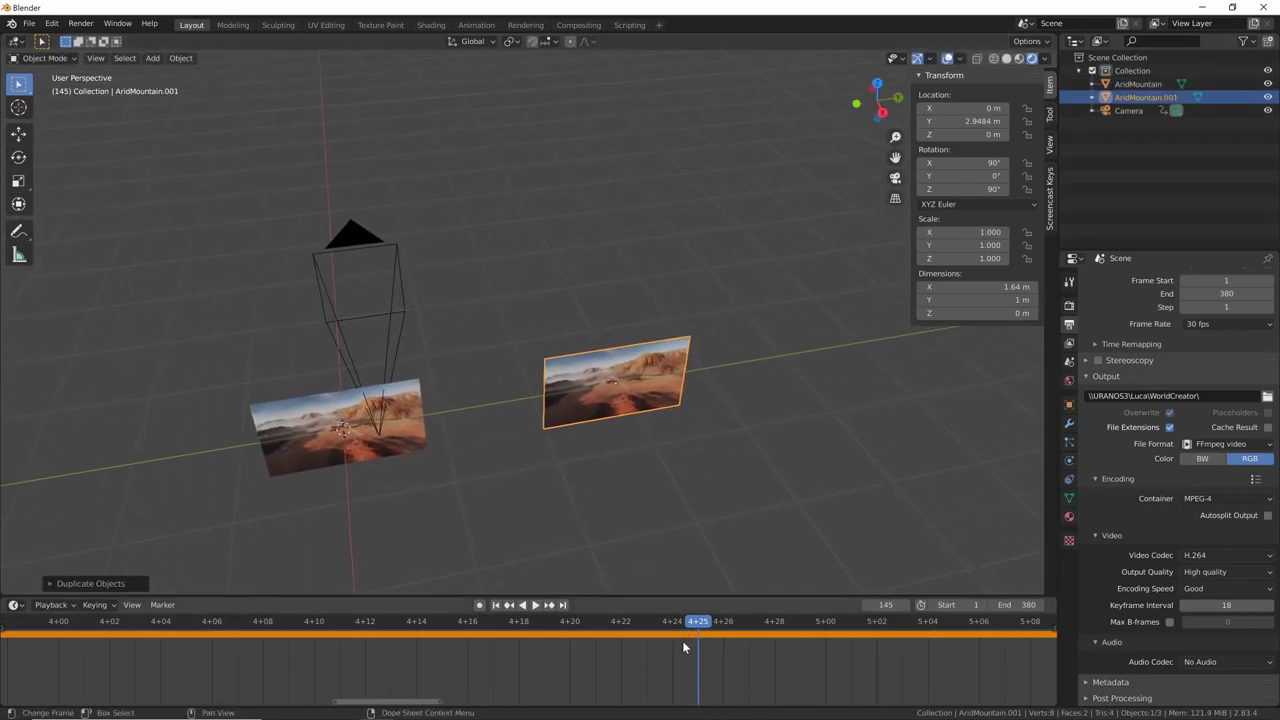
Step: In camera view, move the camera forward to Y 2.3908 m over the new plane
click(380, 441)
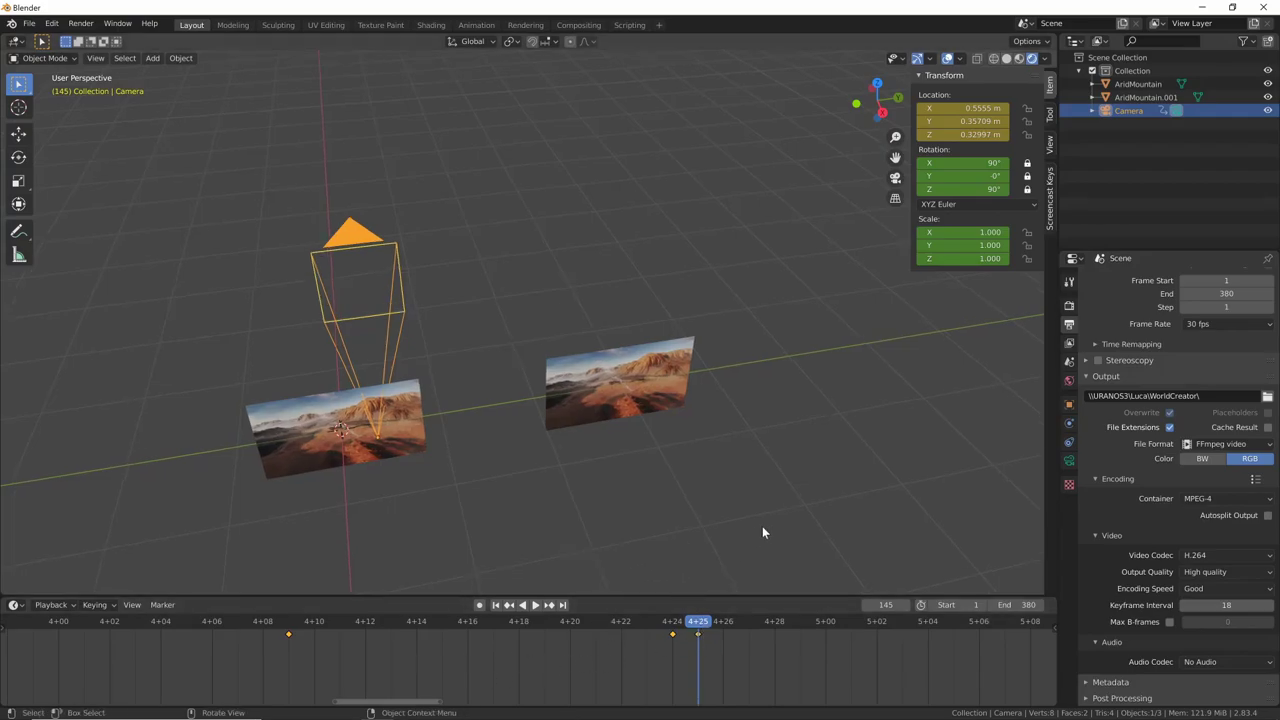
key(KP_0)
key(g)
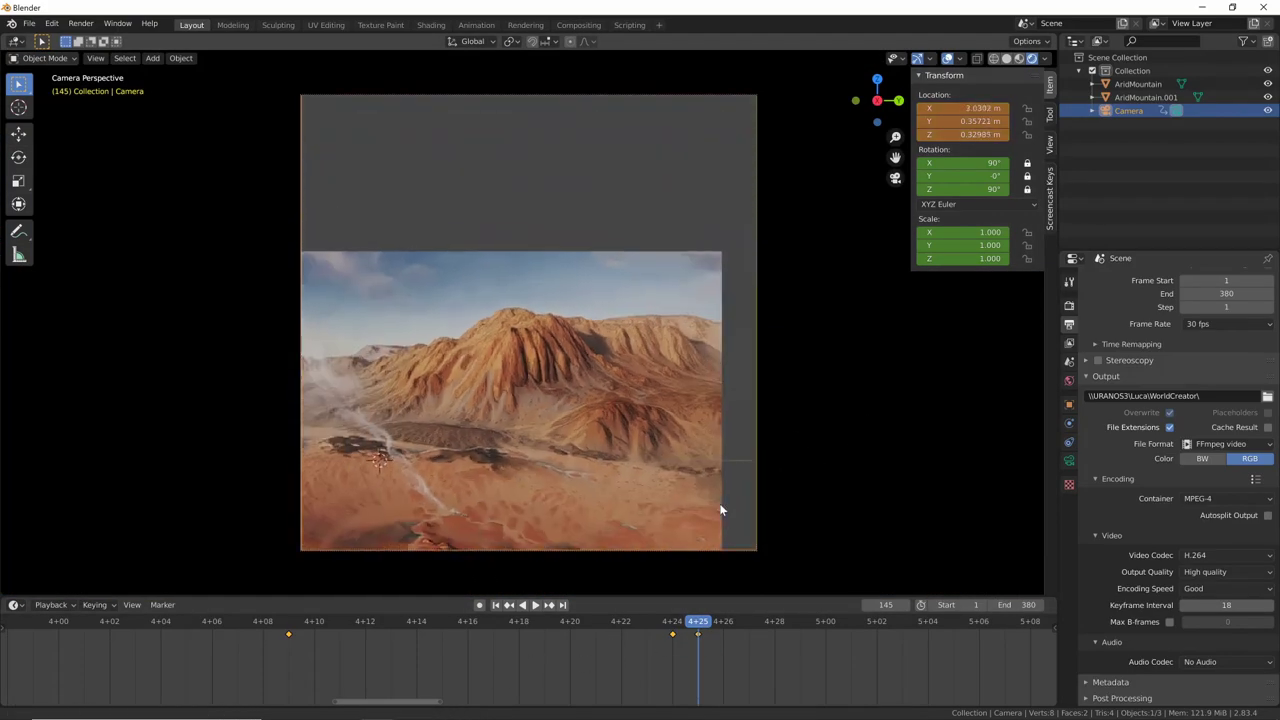
click(846, 432)
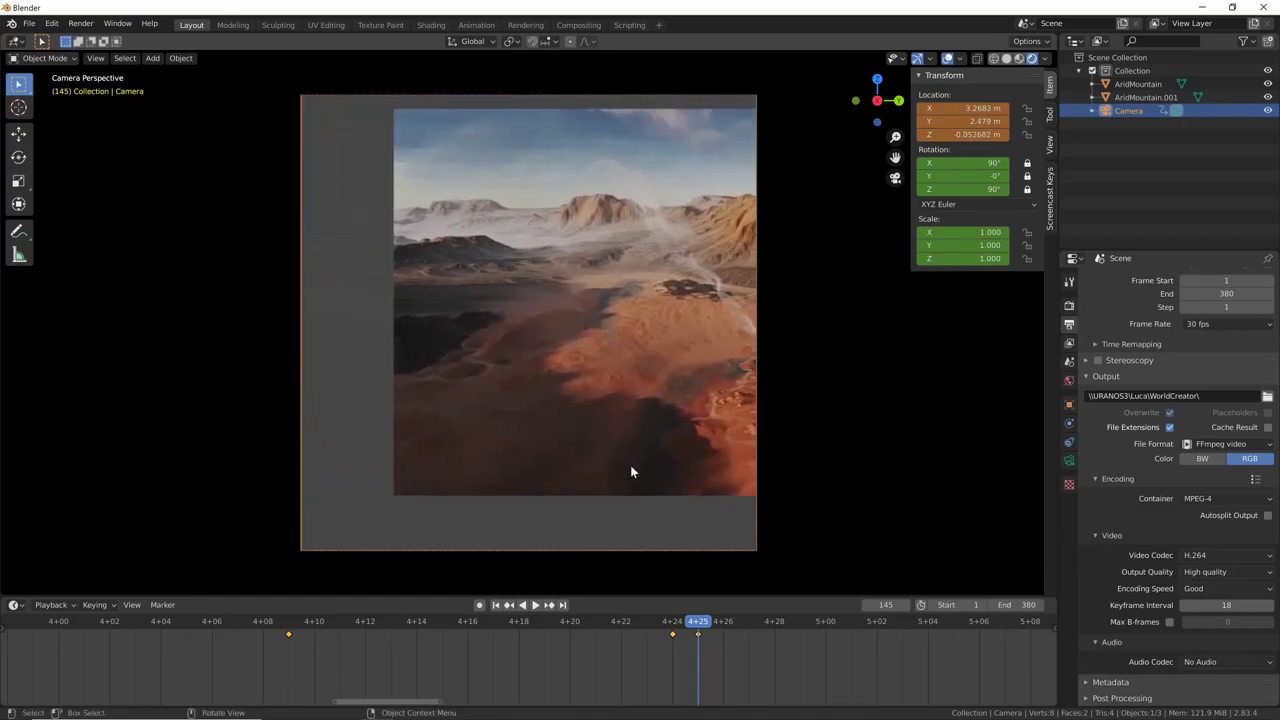
scroll(630, 465, up, 5)
mouse_move(661, 366)
shift+middle_down()
mouse_move(763, 247)
mouse_move(728, 286)
shift+middle_up()
Step: Play and scrub the animation around frames 144-145 to review the camera's flight
key(Left)
key(KP_0)
scroll(864, 429, down, 3)
key(space)
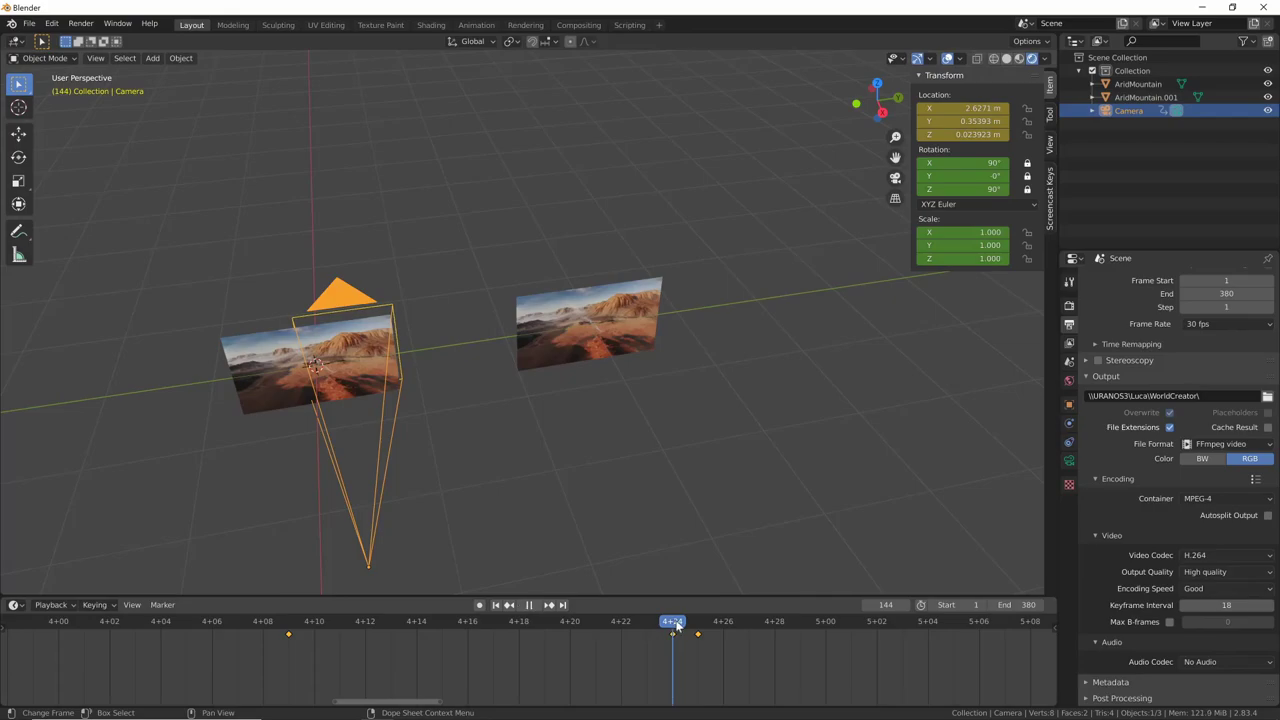
mouse_move(686, 625)
mouse_down()
mouse_move(698, 623)
mouse_move(670, 624)
mouse_move(698, 627)
mouse_up()
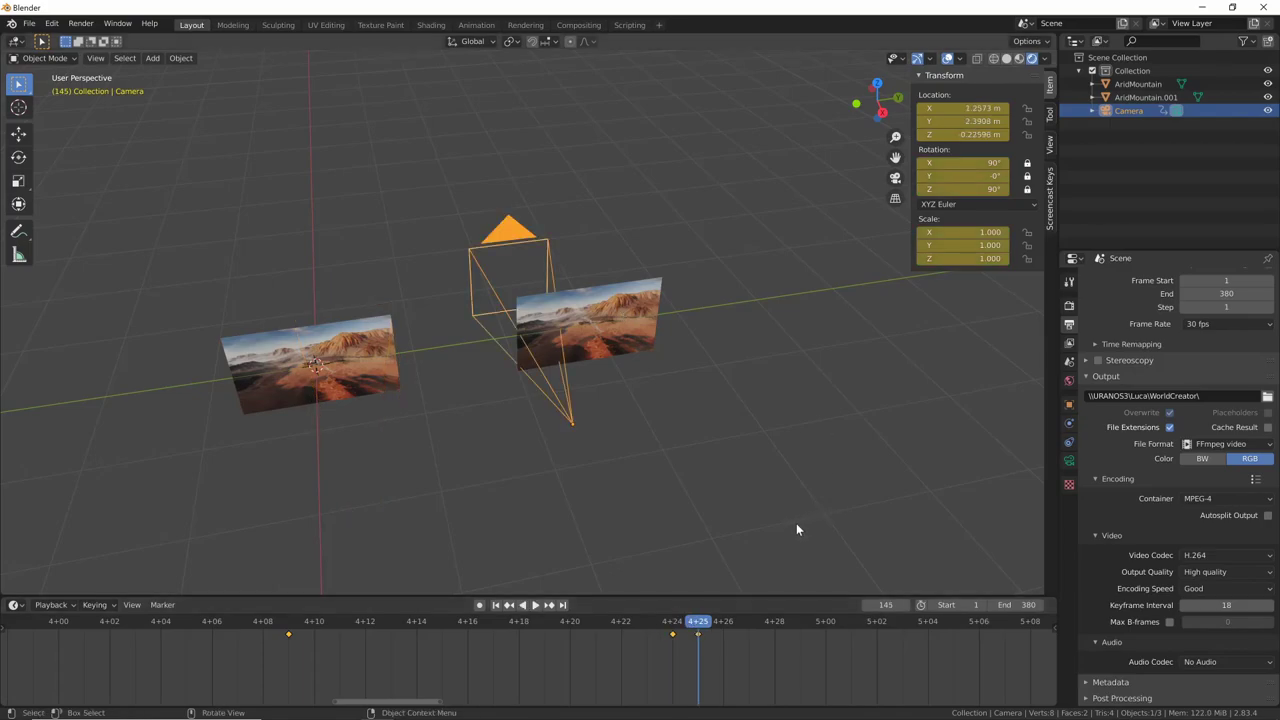
scroll(796, 529, down, 3)
middle_drag(796, 529, 740, 580)
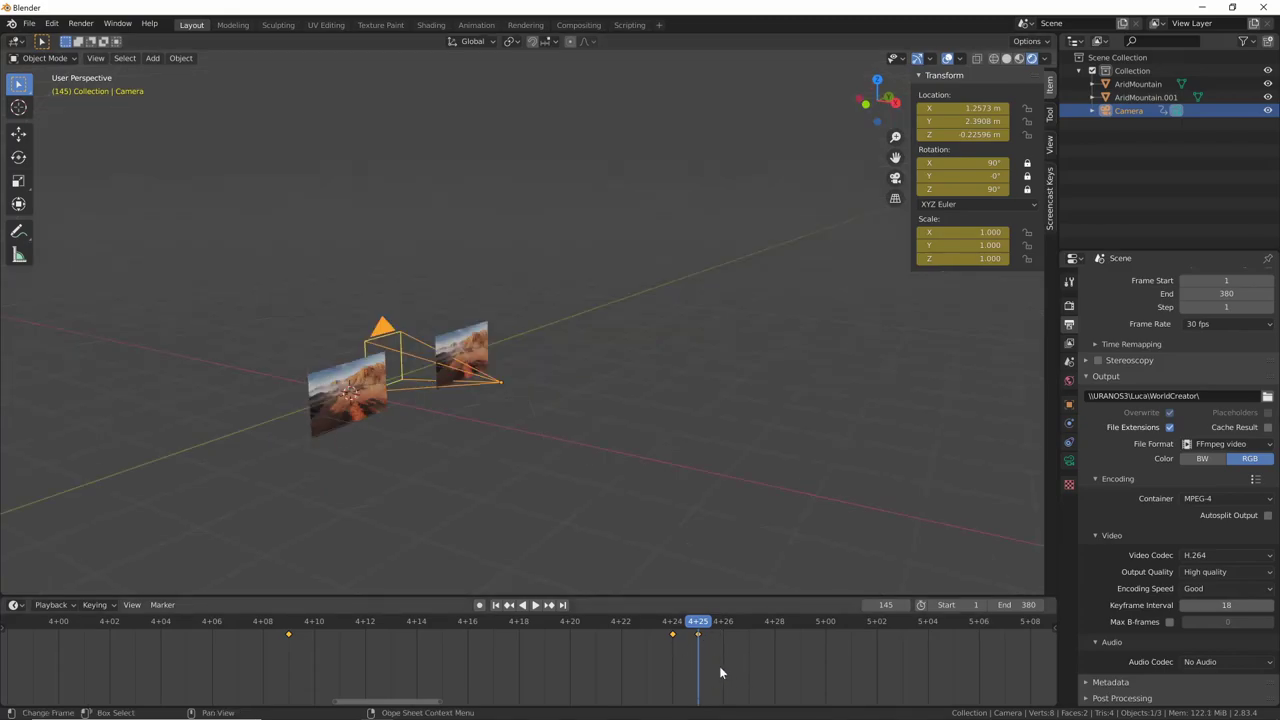
drag(697, 632, 237, 644)
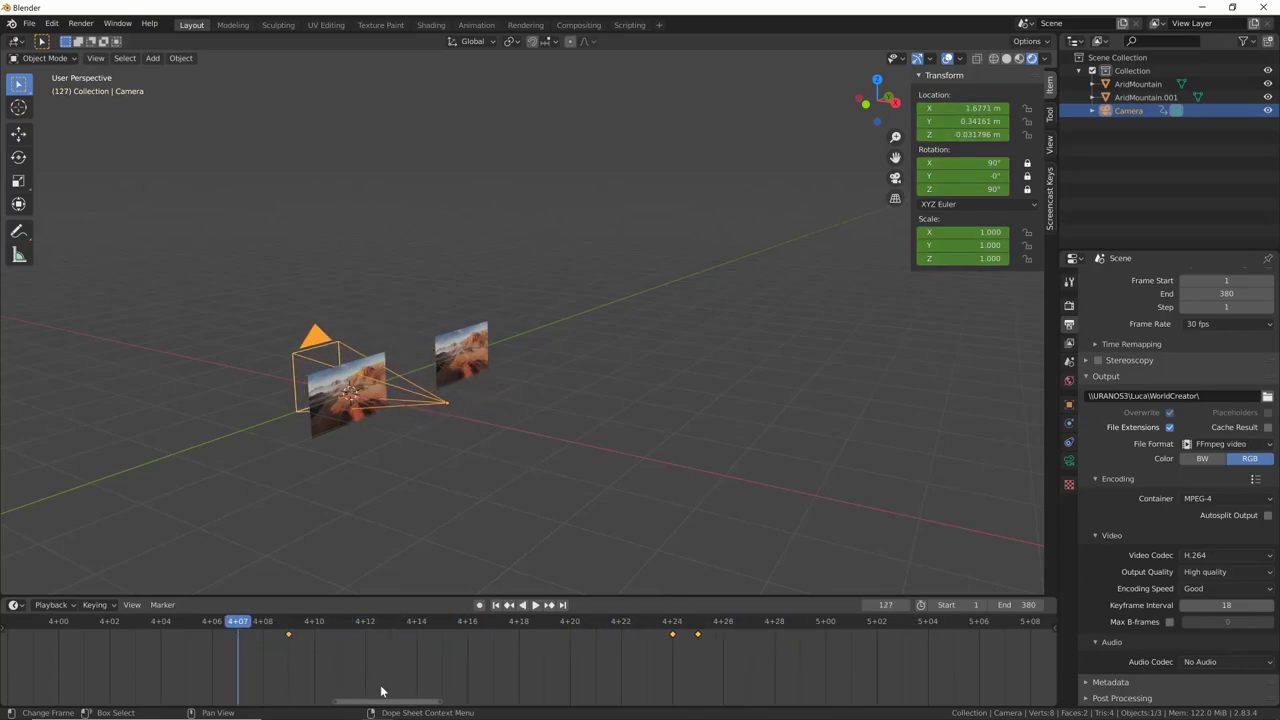